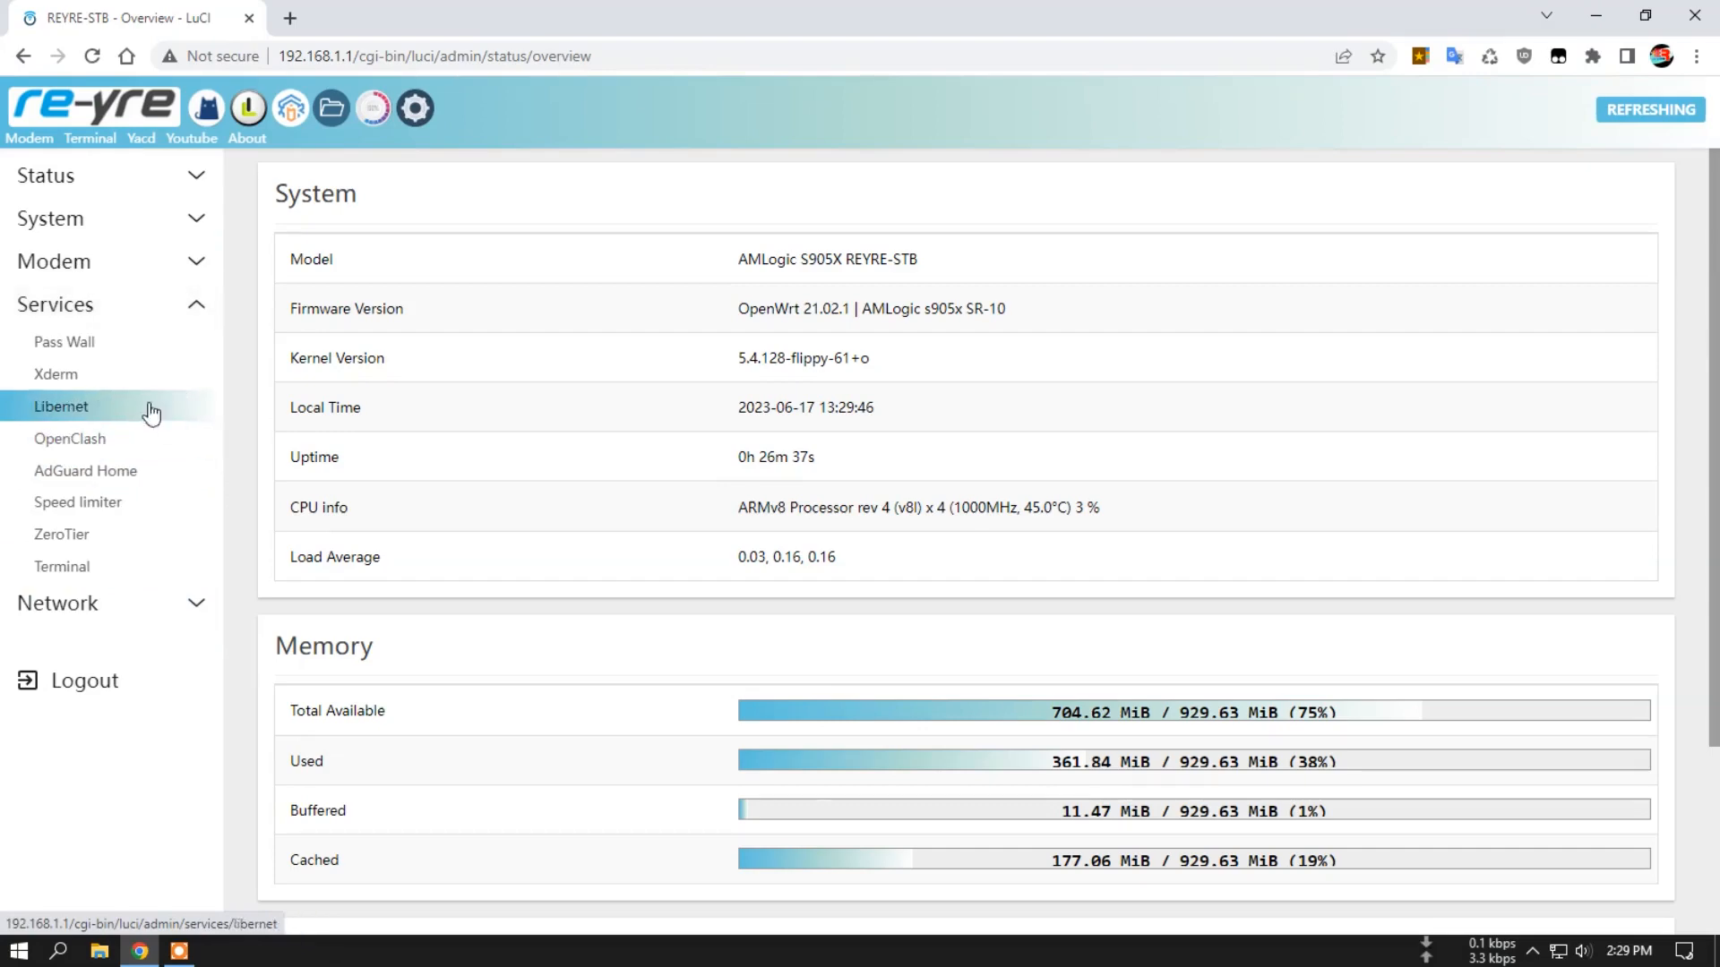
# Look over Pass Wall's basic settings and the router's network interfaces.
pyautogui.click(87, 344)
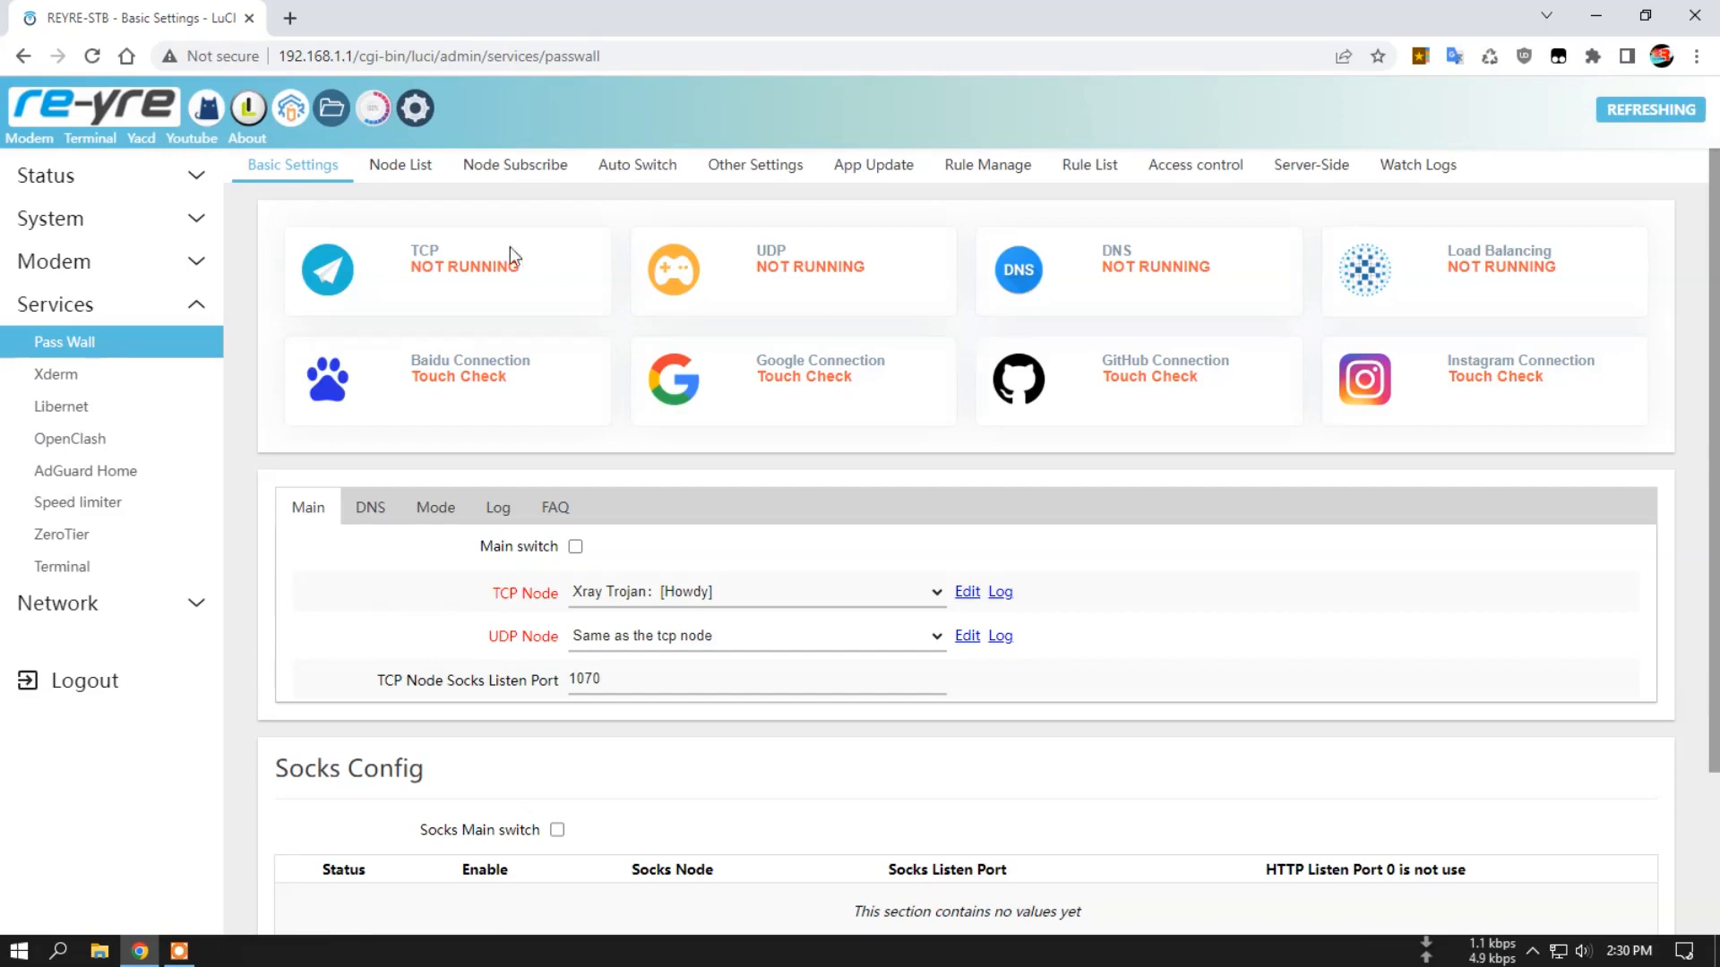
pyautogui.click(112, 179)
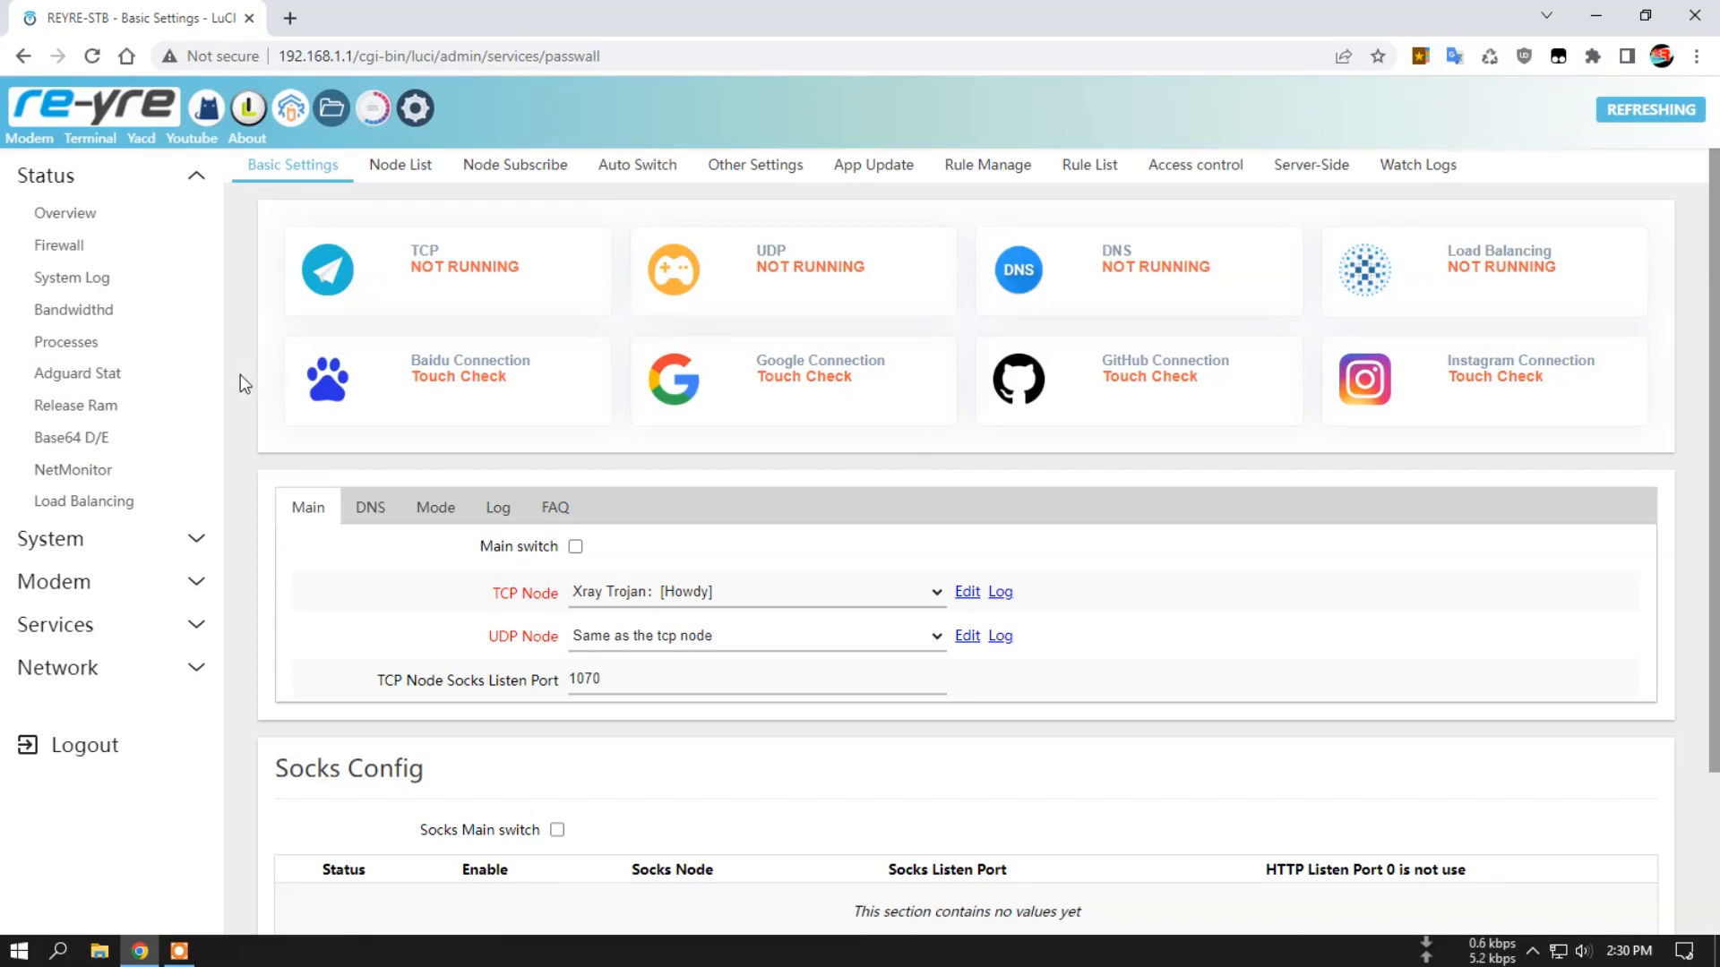
pyautogui.scroll(-3, 245, 385)
pyautogui.scroll(3, 249, 400)
pyautogui.click(418, 109)
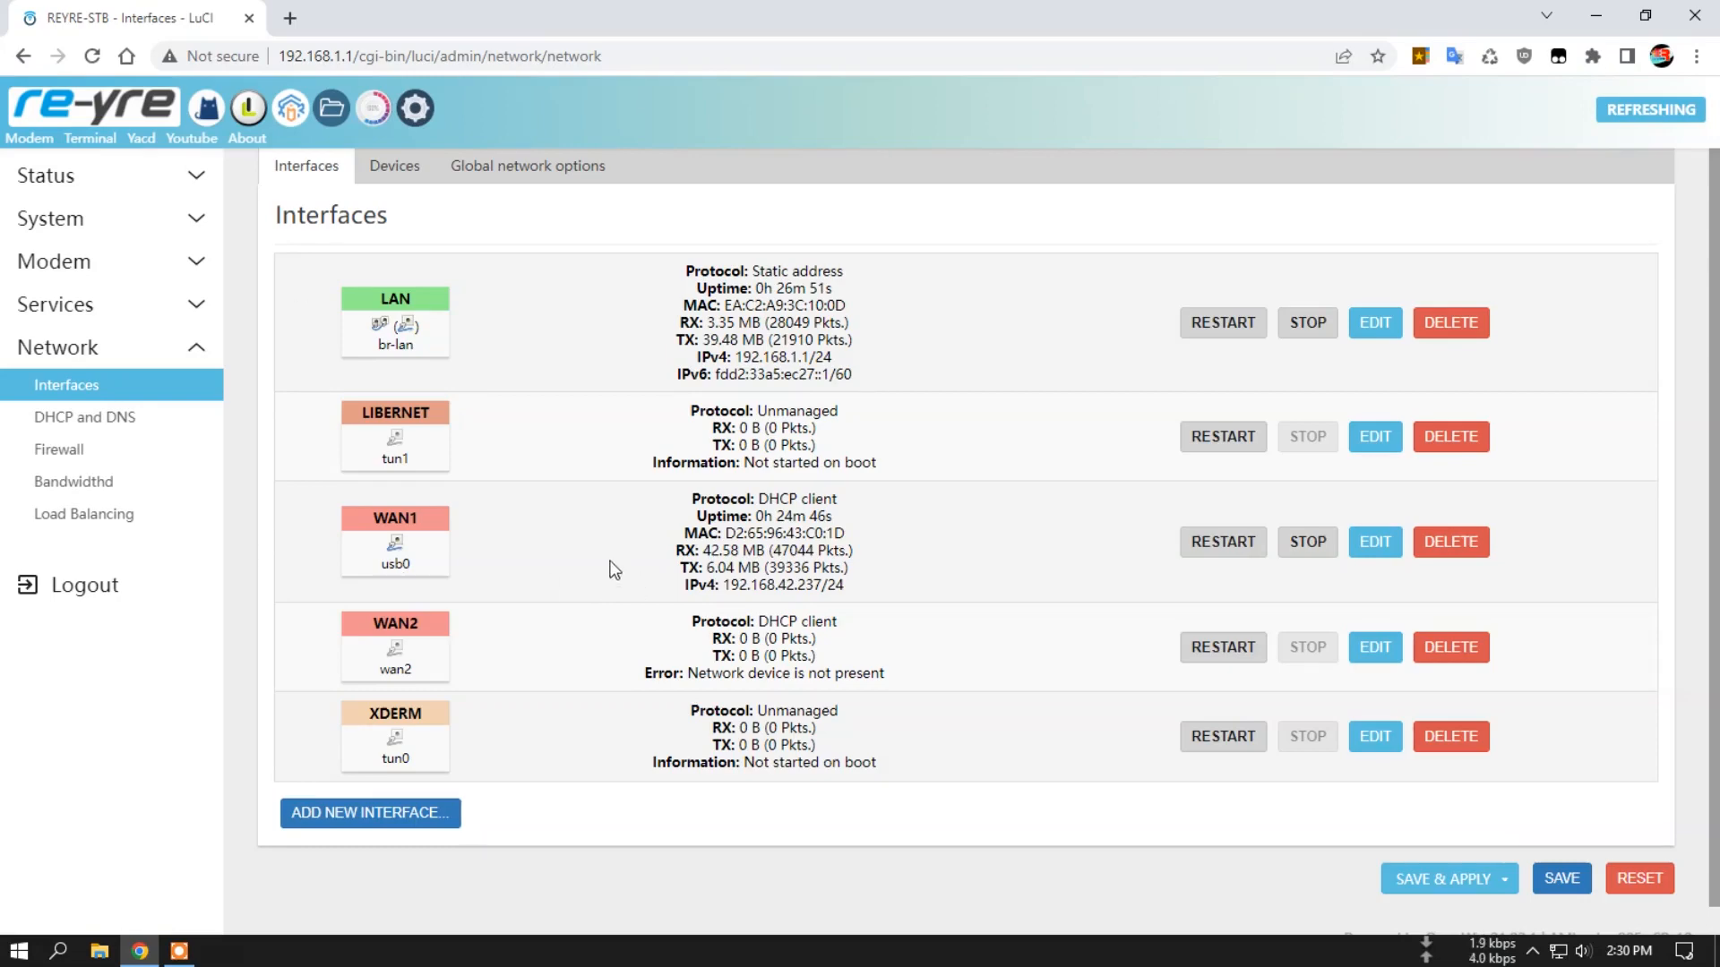
# Examine the router's system and memory information on the status overview.
pyautogui.click(137, 106)
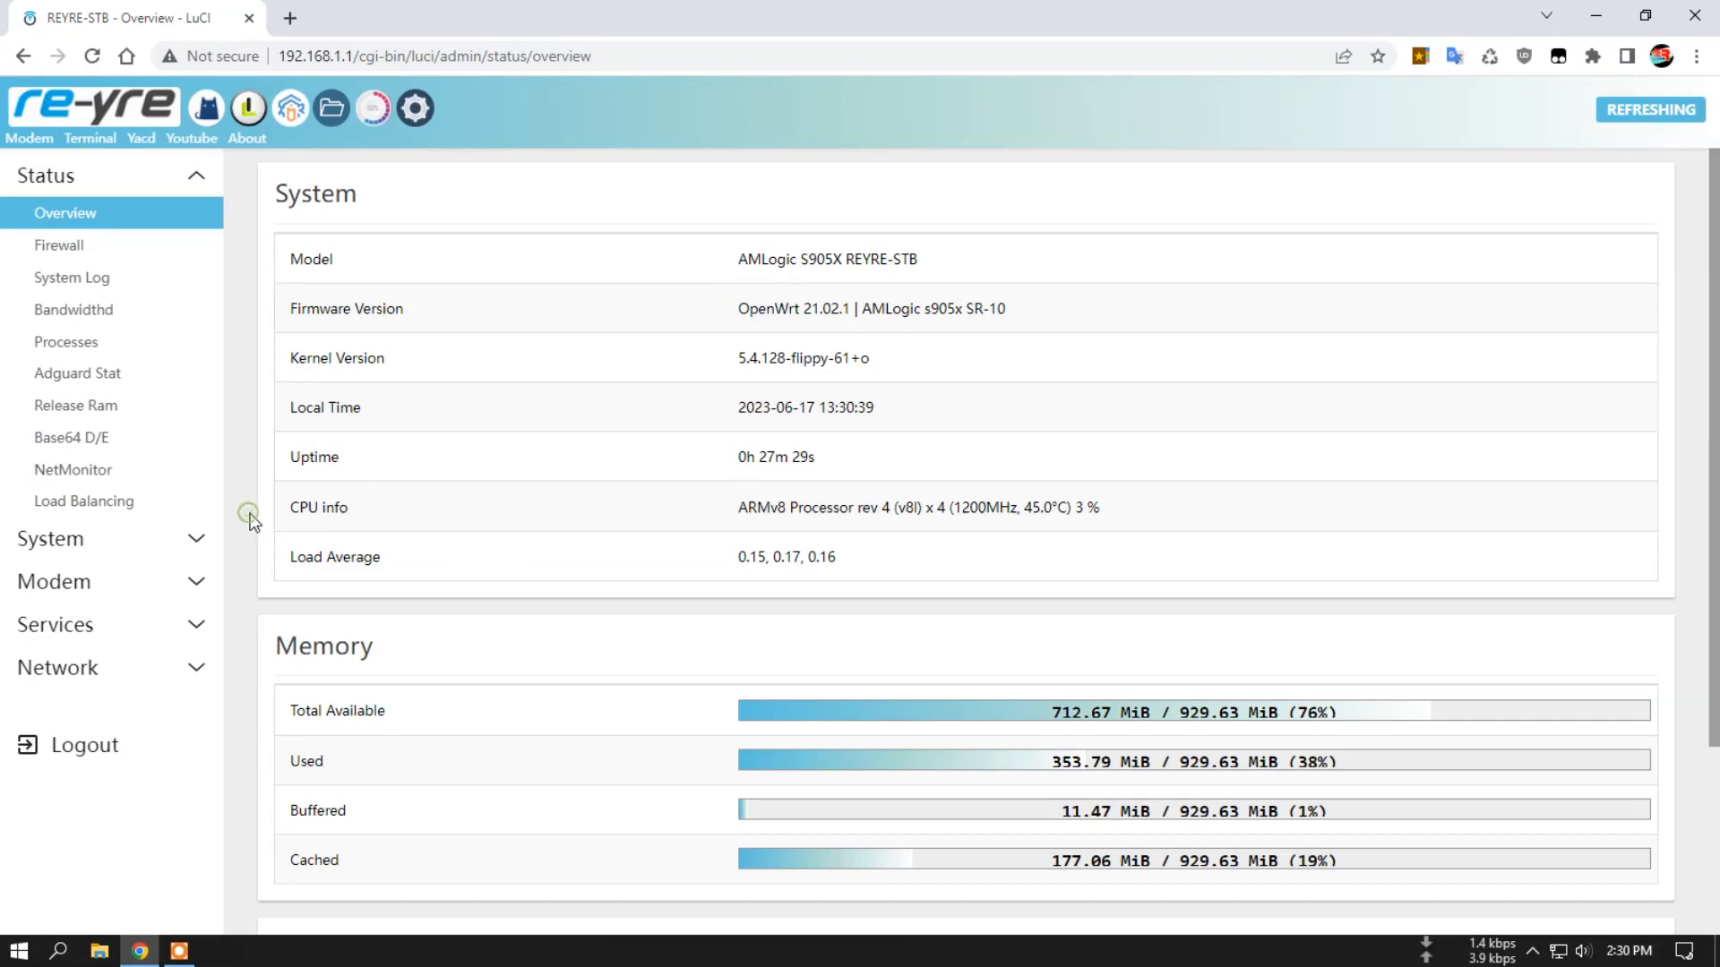
pyautogui.scroll(-1, 622, 522)
pyautogui.scroll(1, 568, 507)
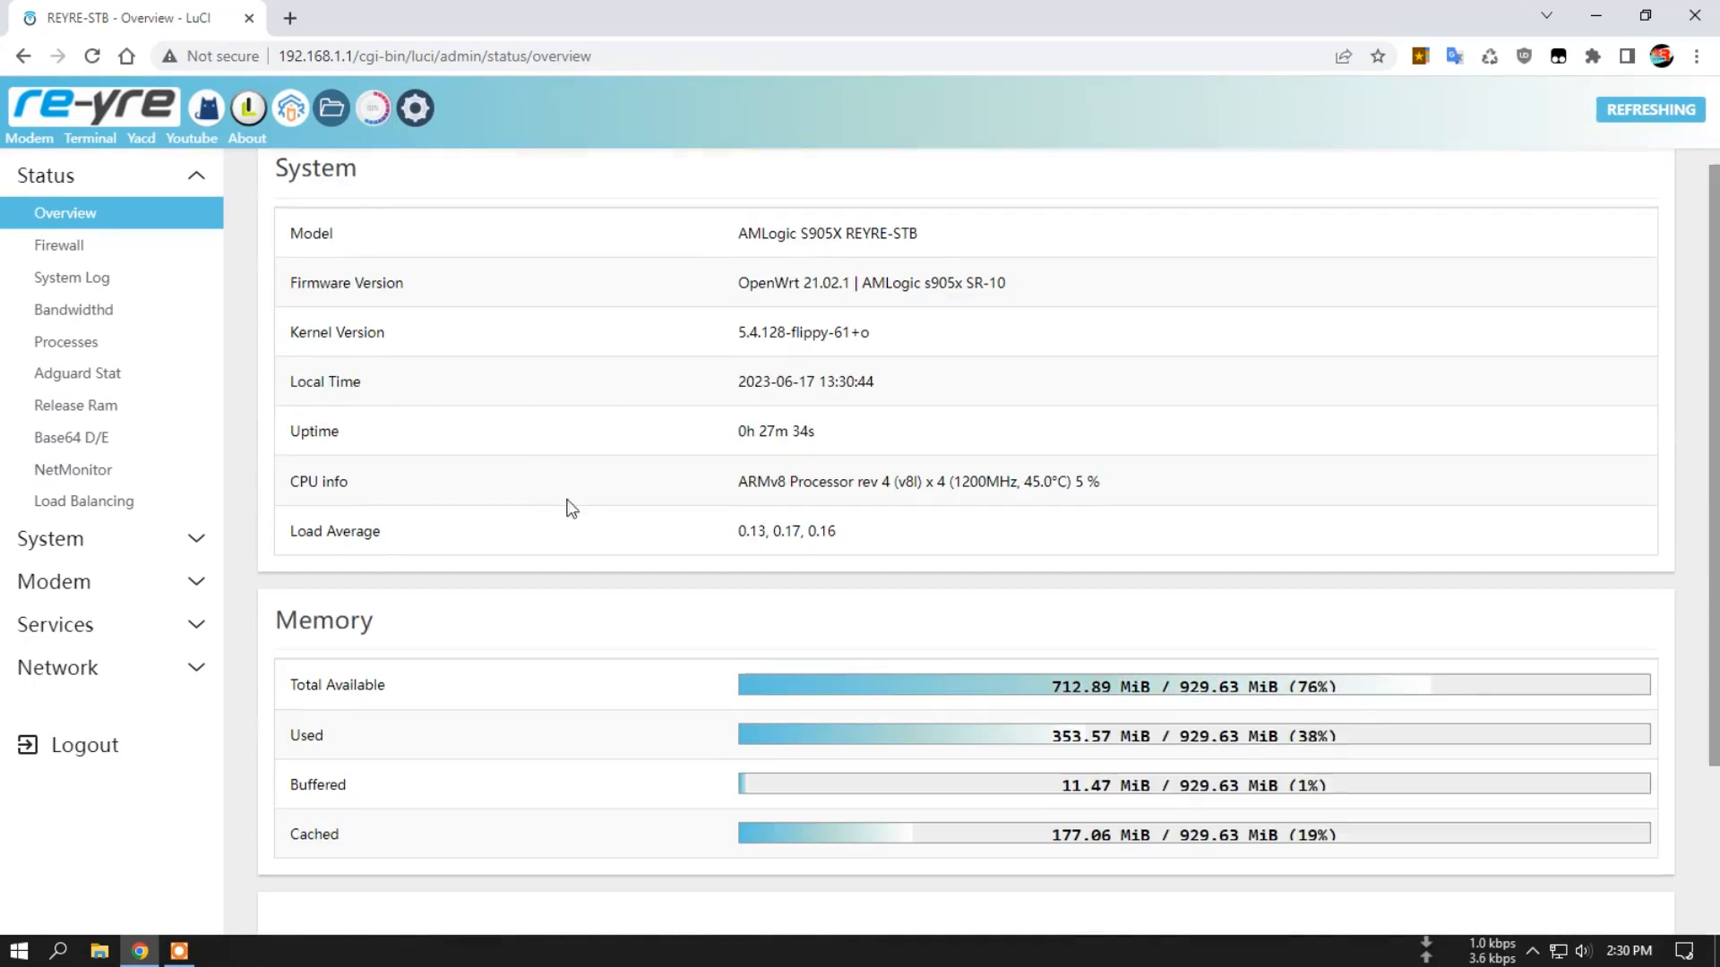
# View the AdGuard Home statistics dashboard and the available durations for pausing its protection.
pyautogui.click(91, 372)
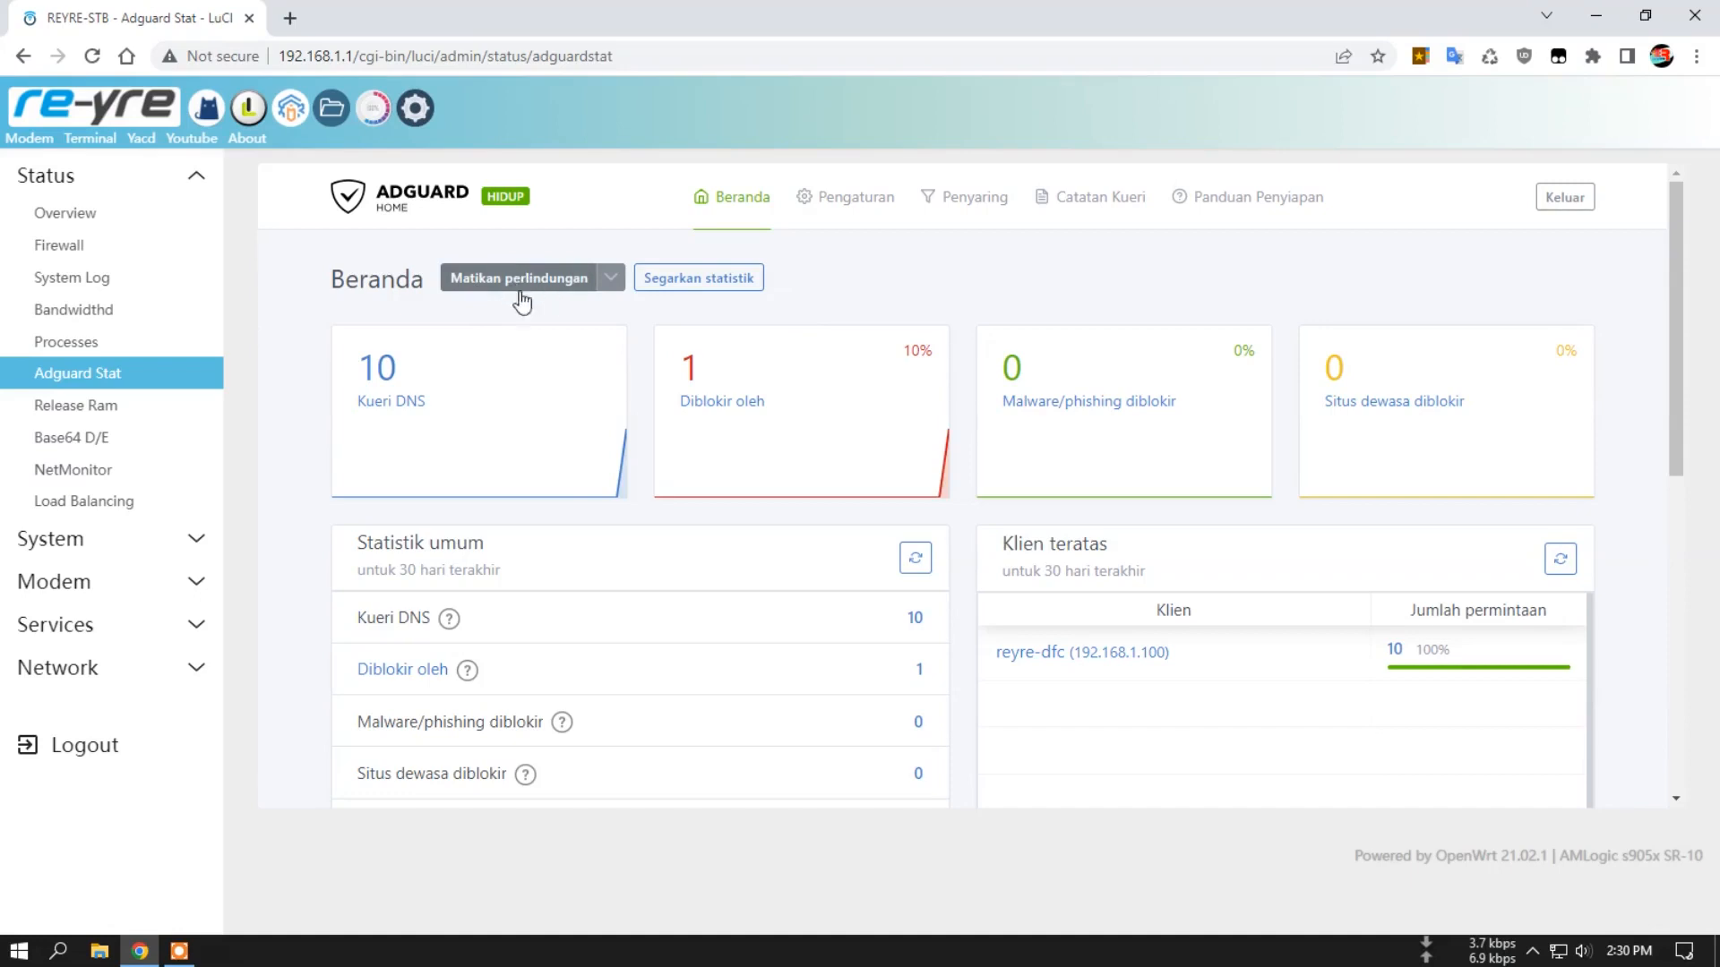
pyautogui.click(610, 278)
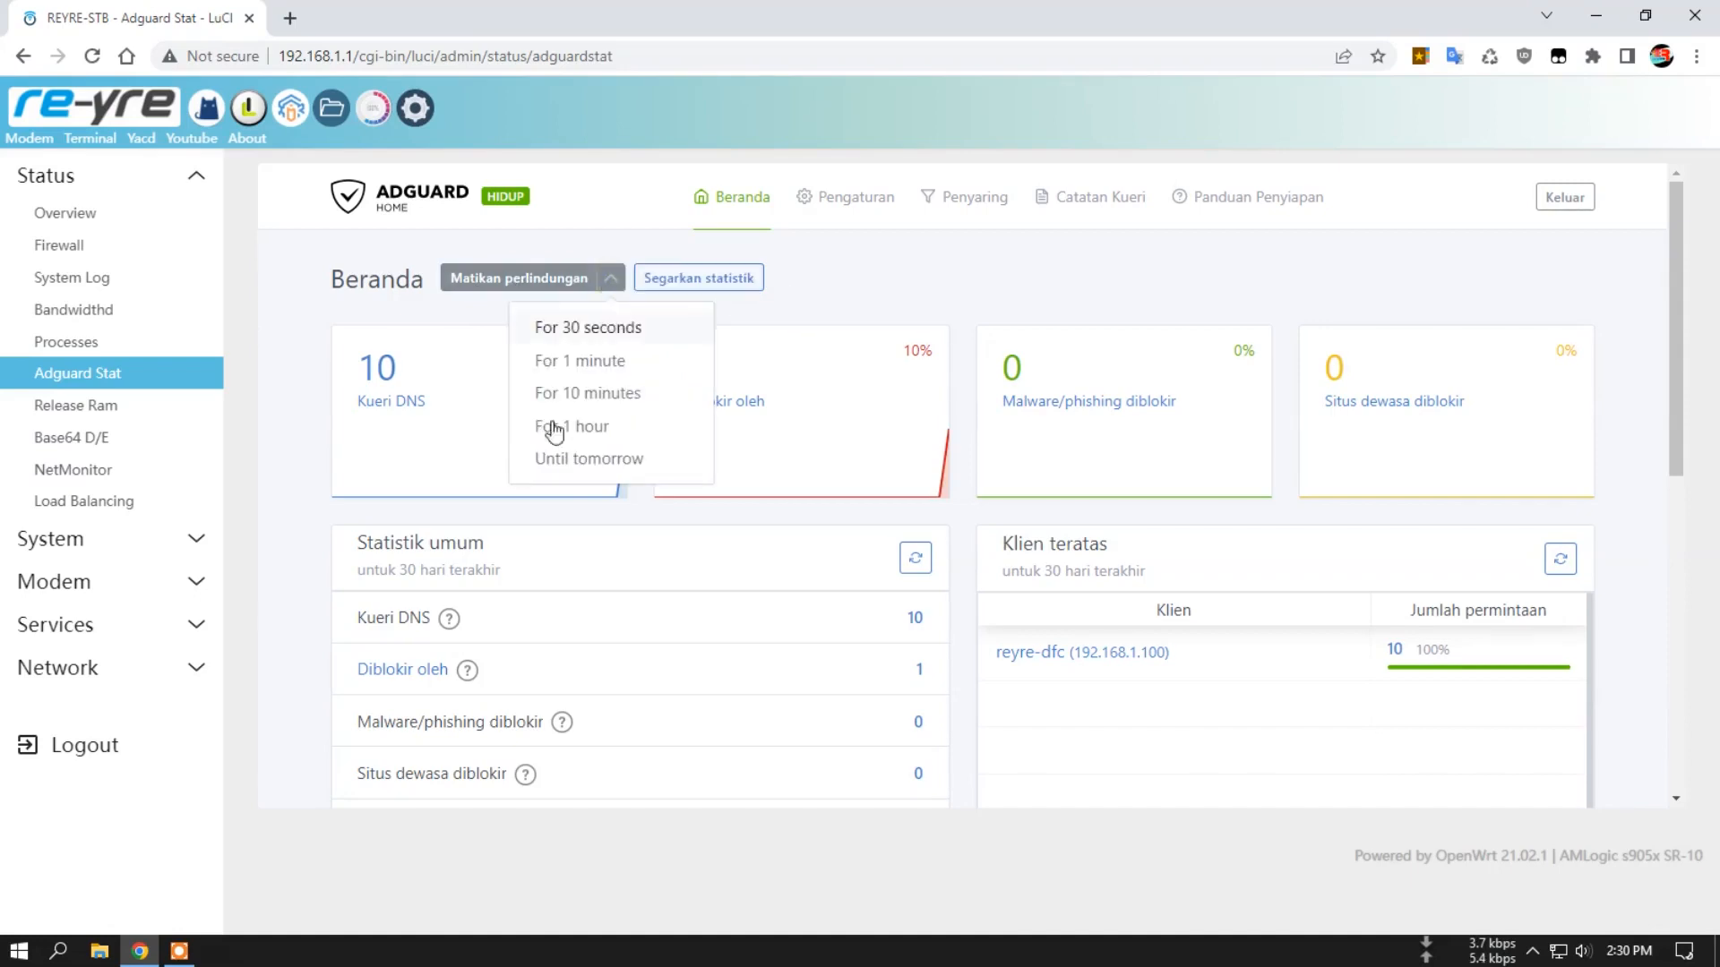
pyautogui.click(850, 308)
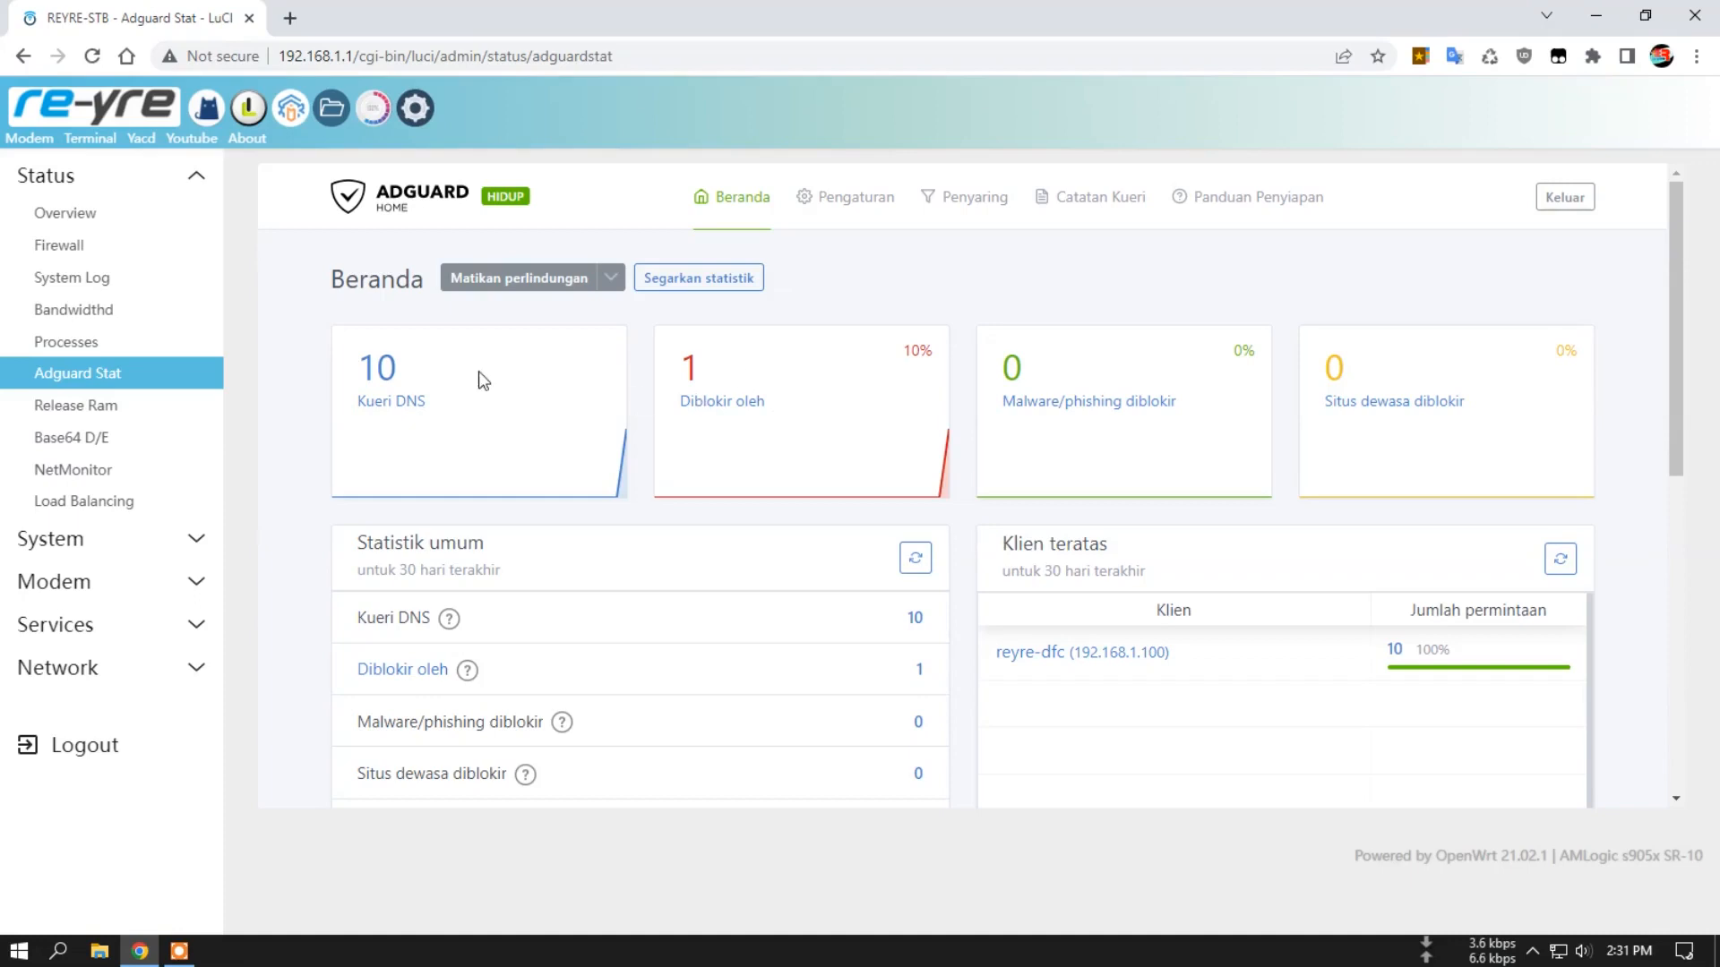
# Look up the connection's public IP address and internet provider on the bookmarked What is My IP site, then close that page.
pyautogui.click(289, 18)
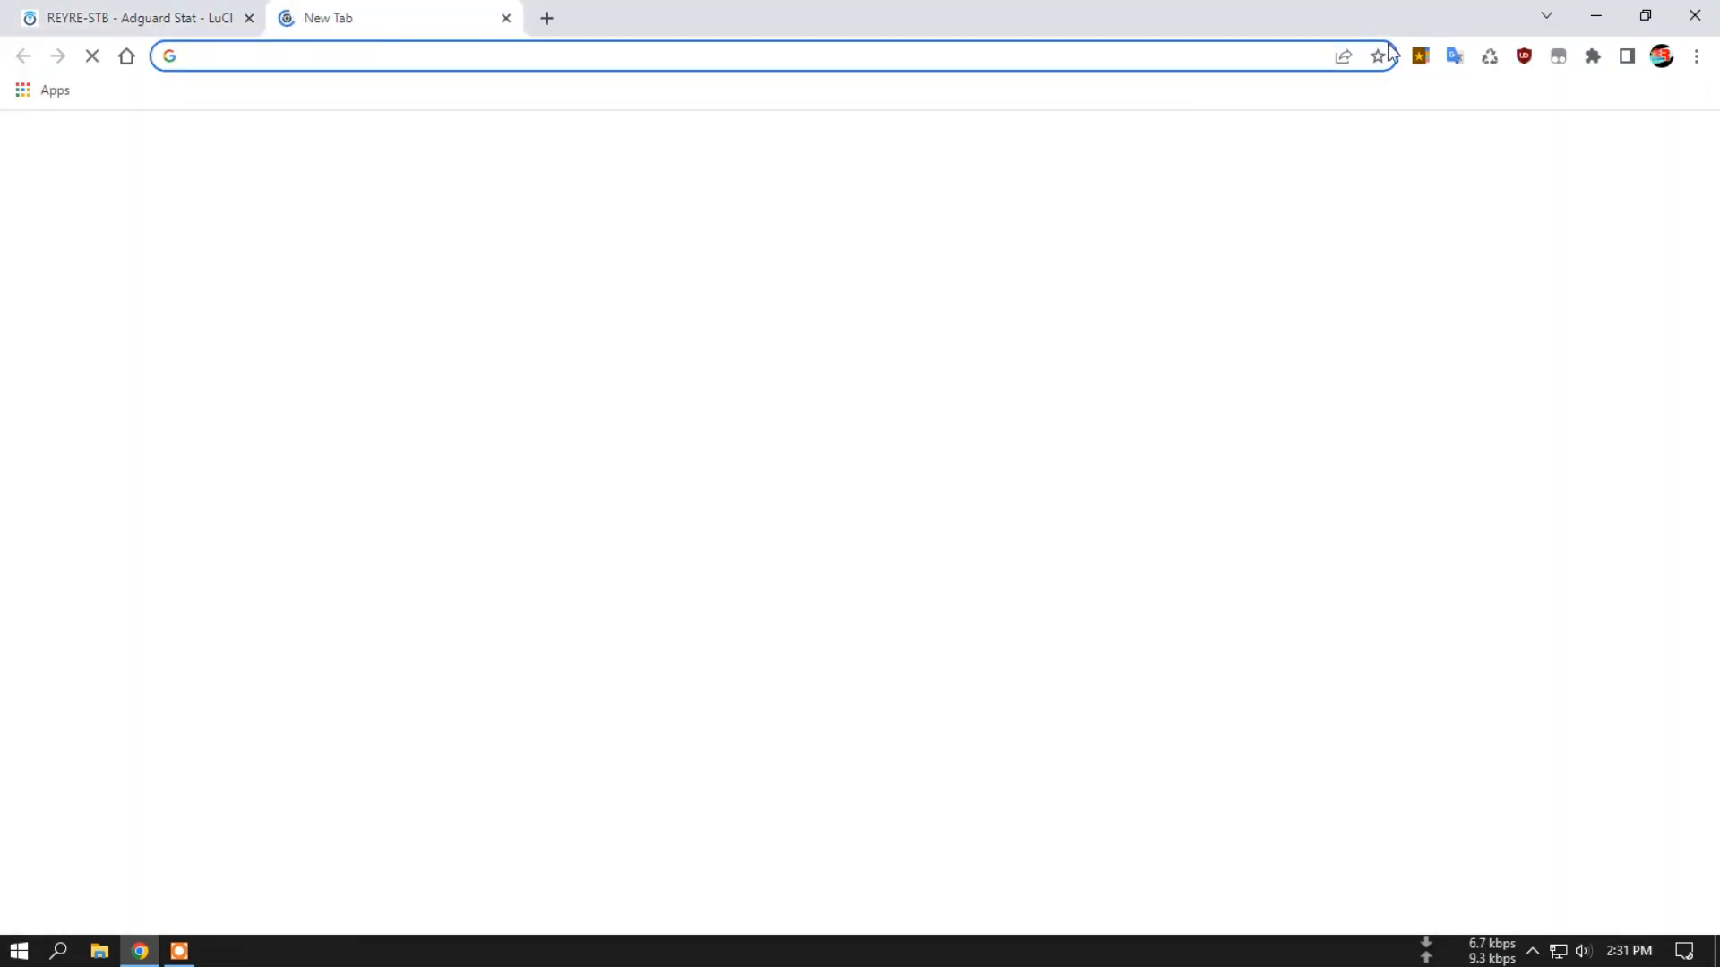
pyautogui.click(1419, 57)
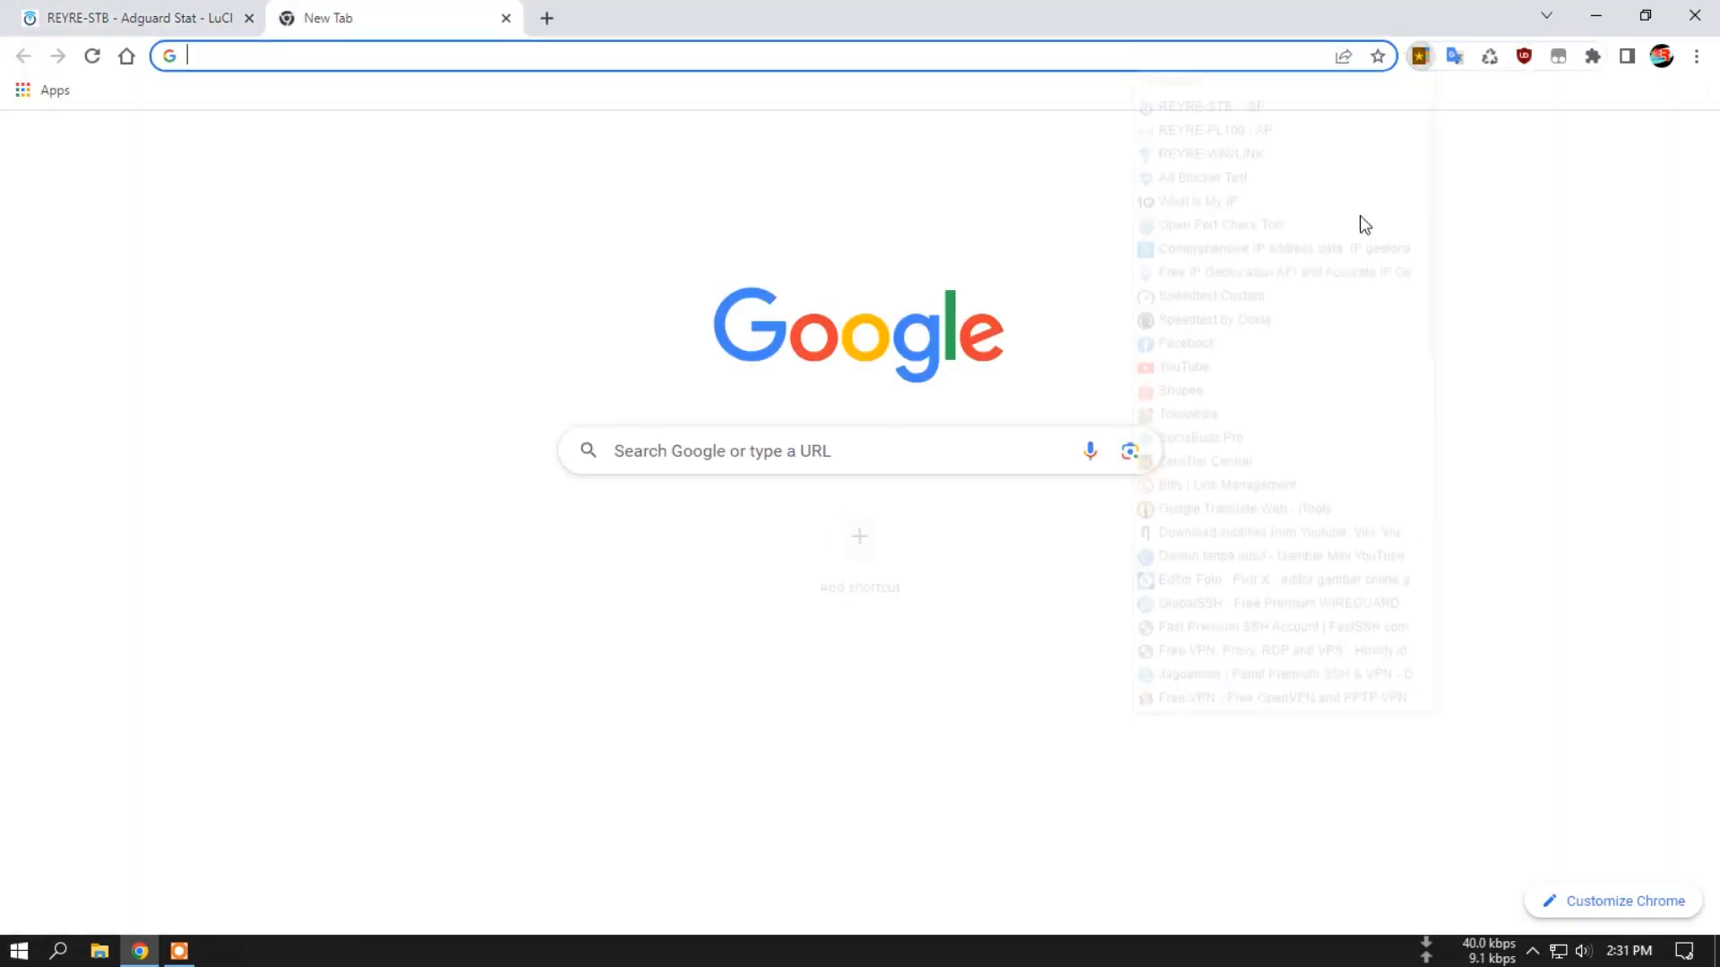
pyautogui.click(1254, 201)
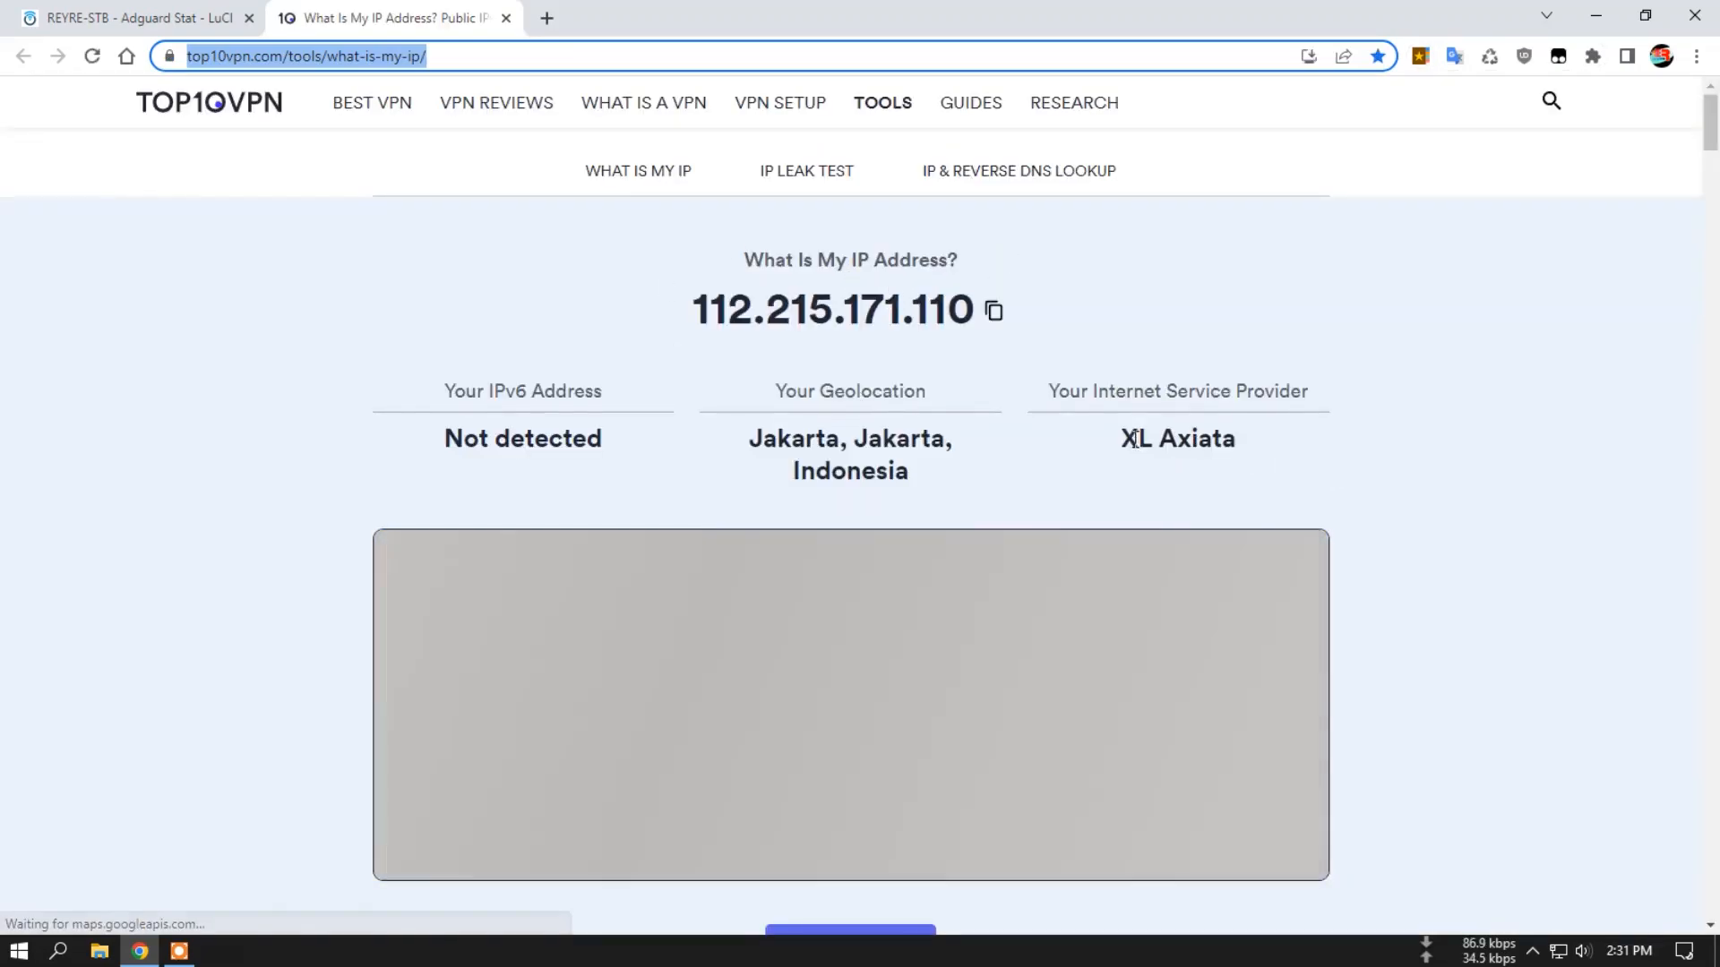
pyautogui.click(1167, 439)
pyautogui.tripleClick(1167, 439)
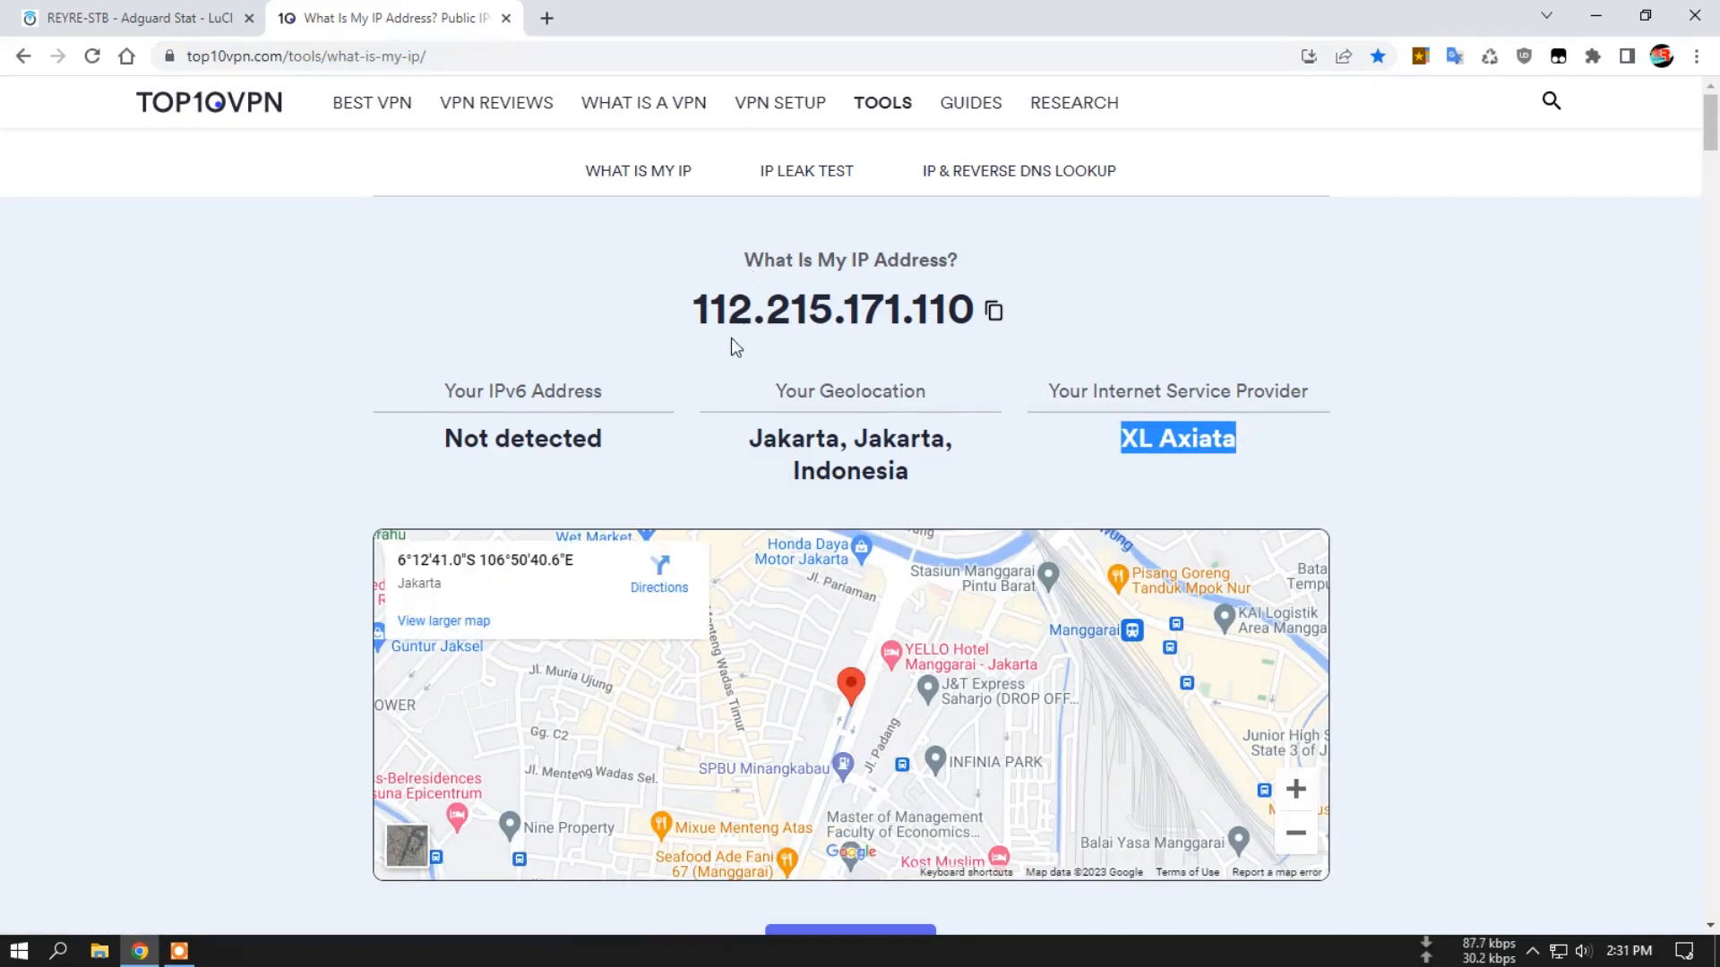
pyautogui.click(506, 18)
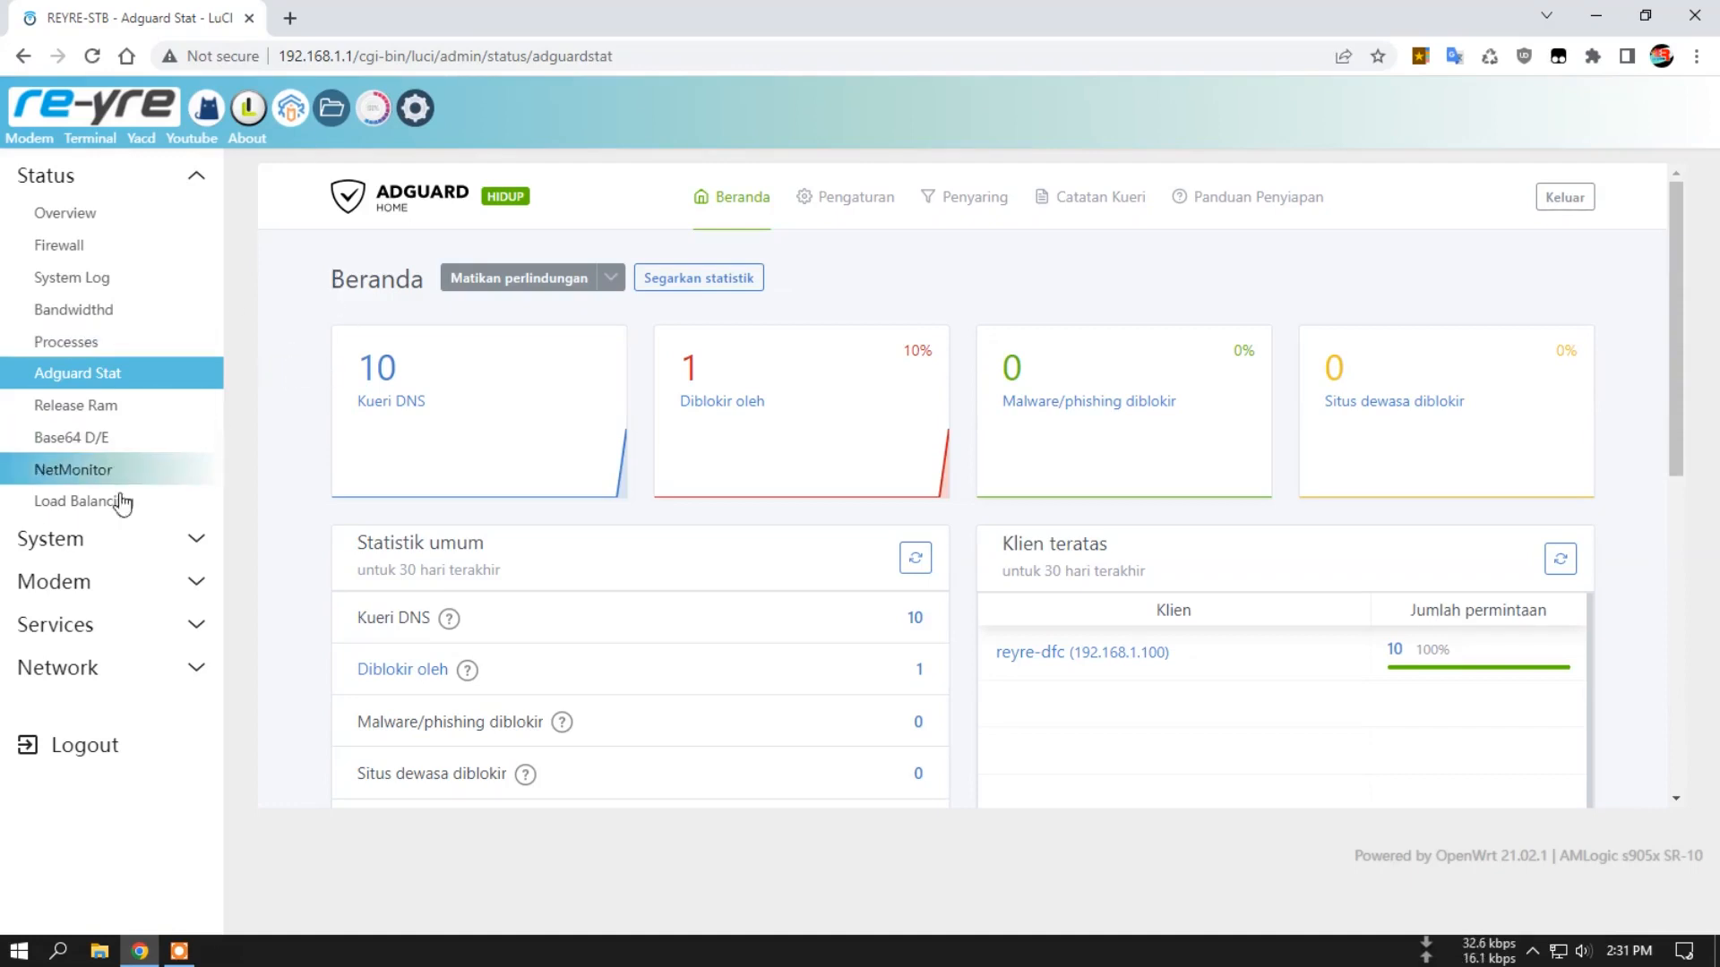
# Open Pass Wall's App Update page and review the installed component versions and app paths.
pyautogui.click(107, 625)
pyautogui.click(99, 355)
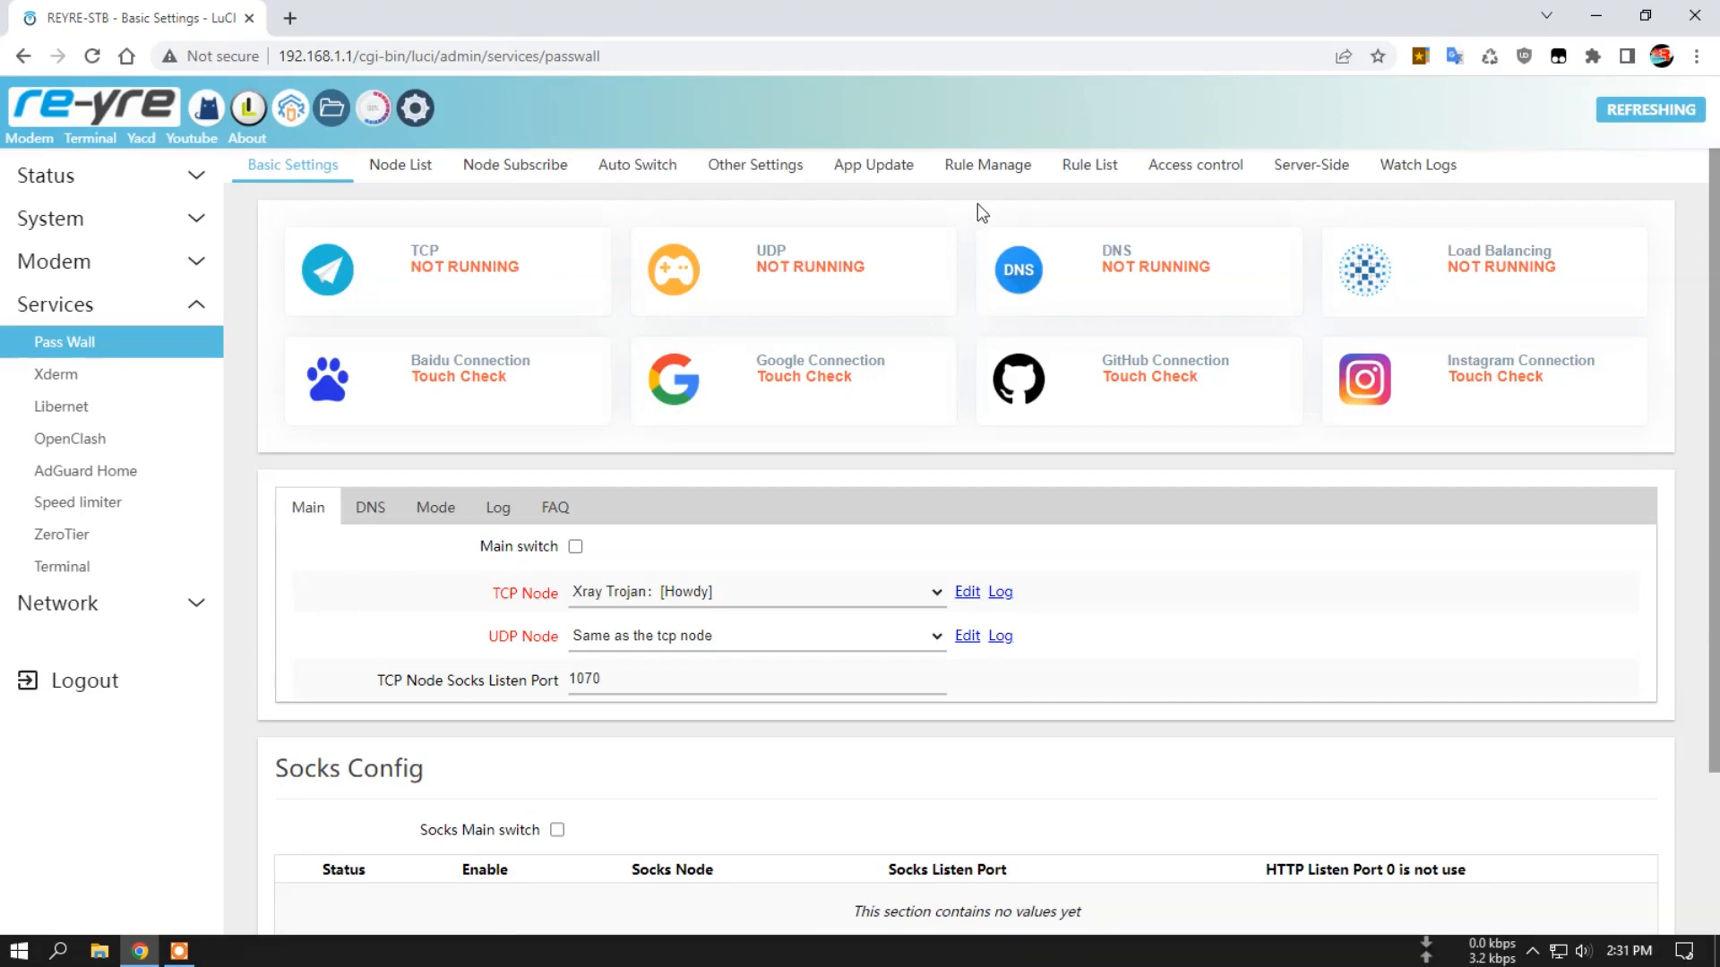
pyautogui.click(885, 172)
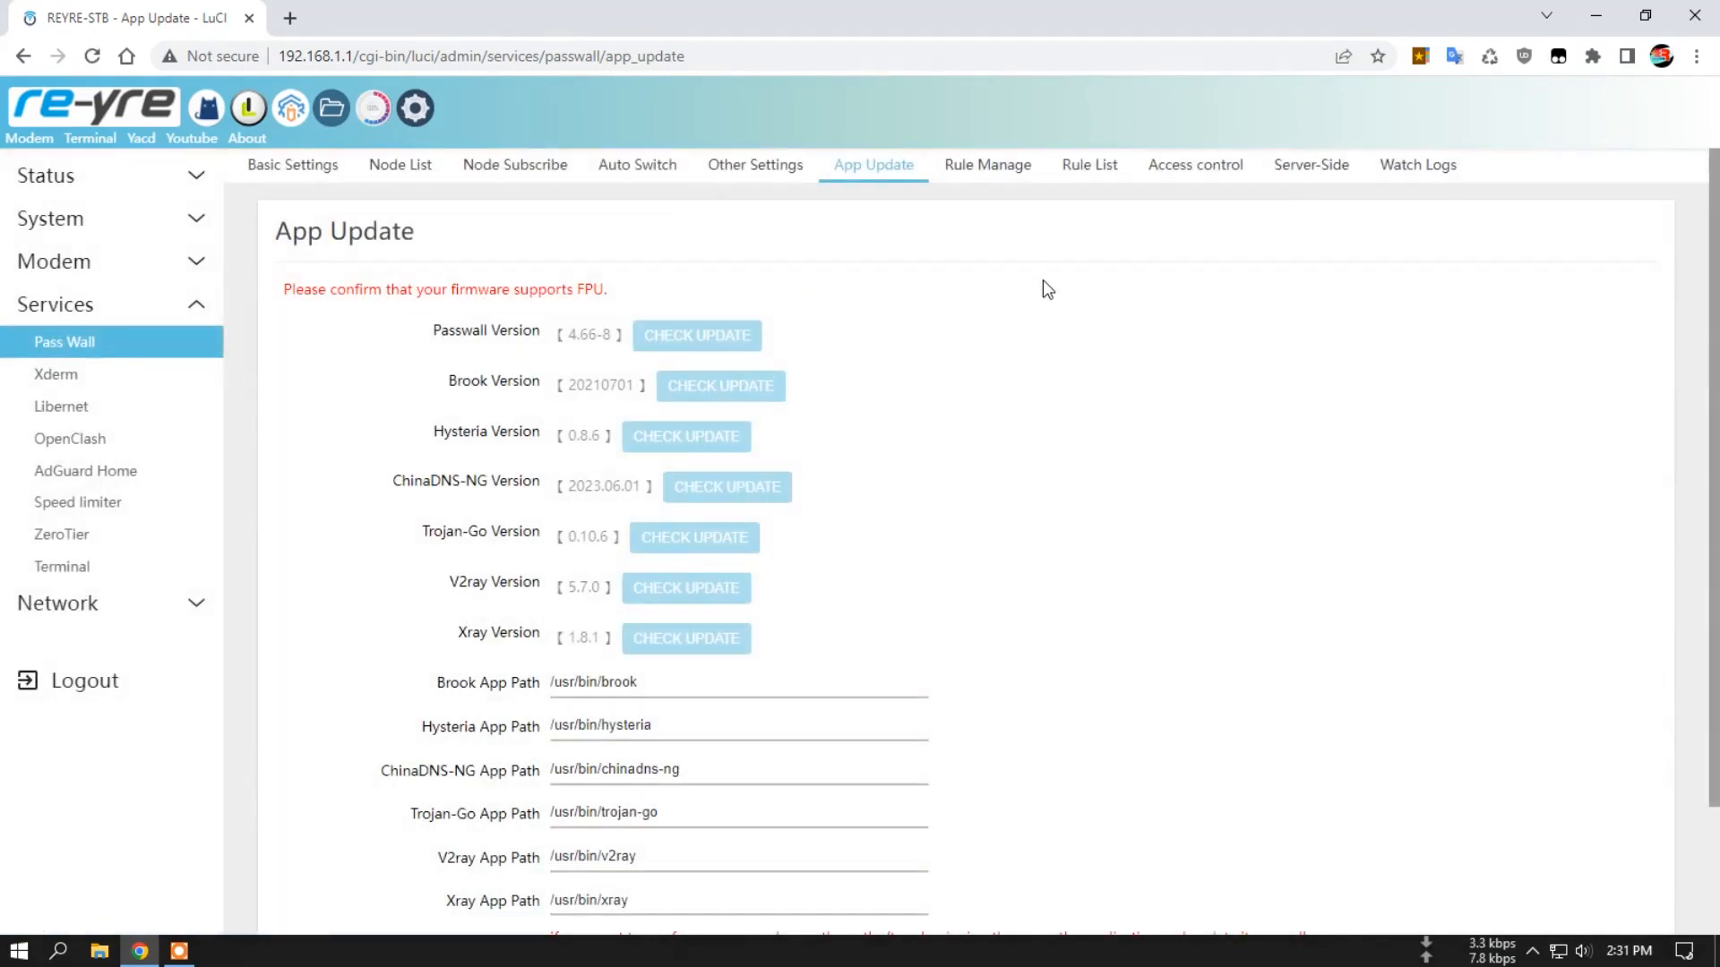
pyautogui.scroll(-1, 1043, 305)
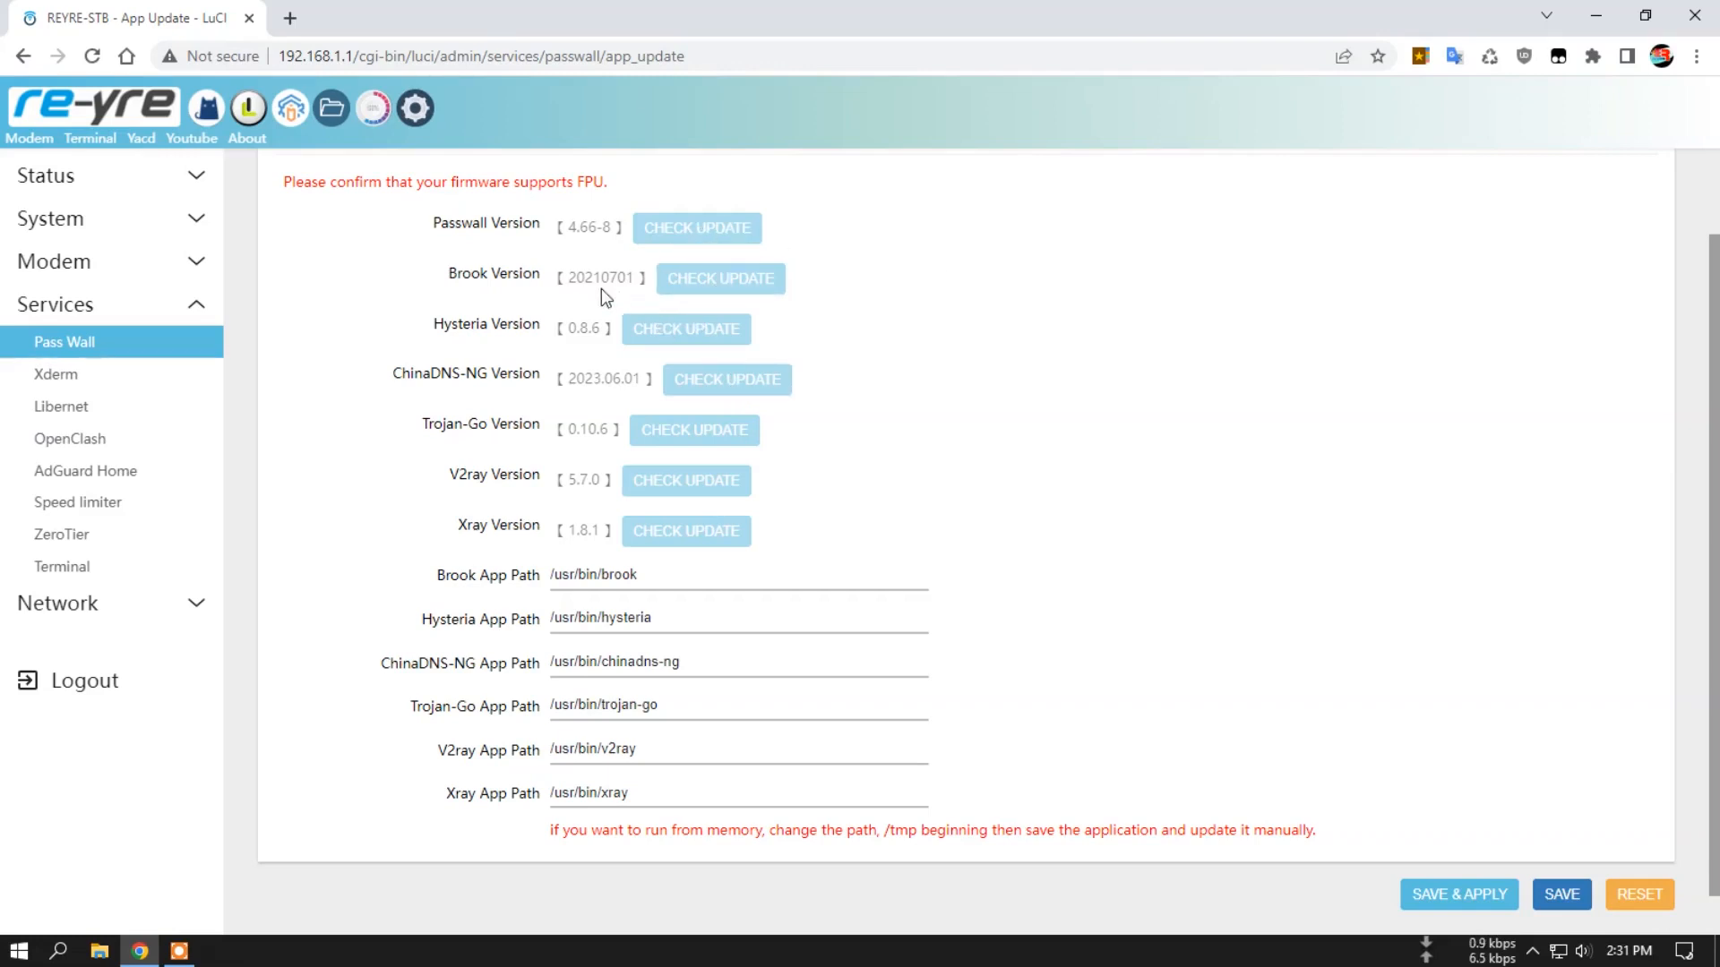
# Check for updates of Brook, Hysteria, ChinaDNS-NG, Trojan-Go, V2ray and Xray, and read the outcome for each.
pyautogui.click(725, 296)
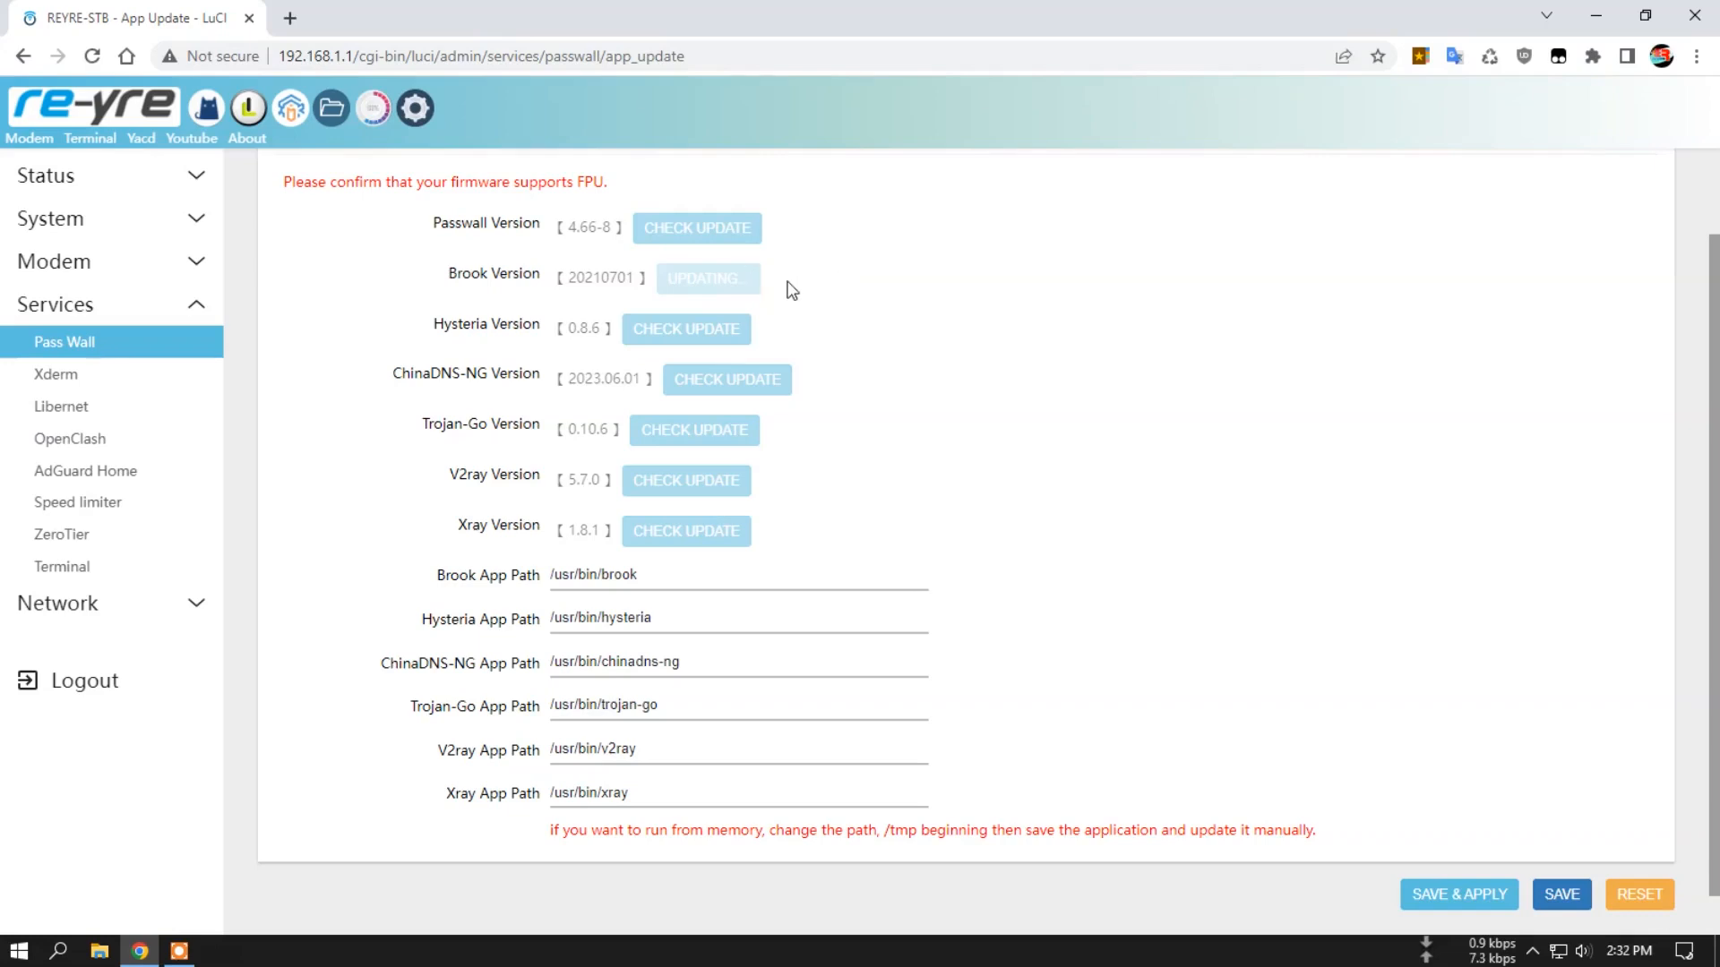
pyautogui.click(693, 330)
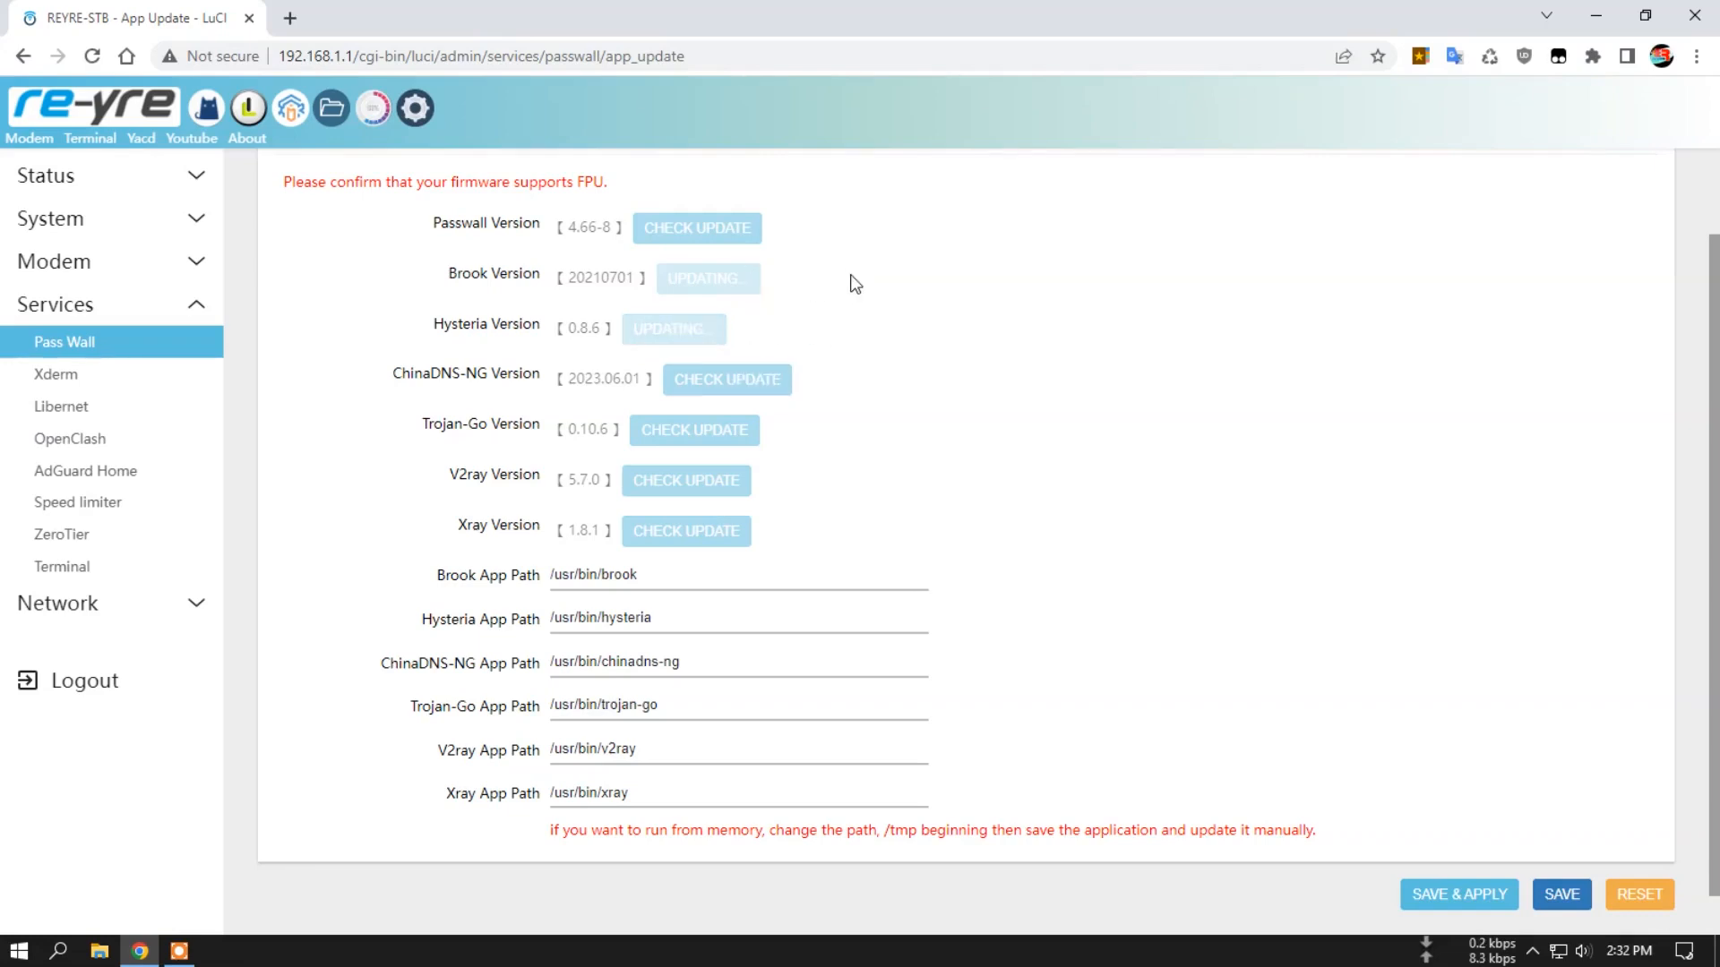
pyautogui.click(731, 382)
pyautogui.click(703, 436)
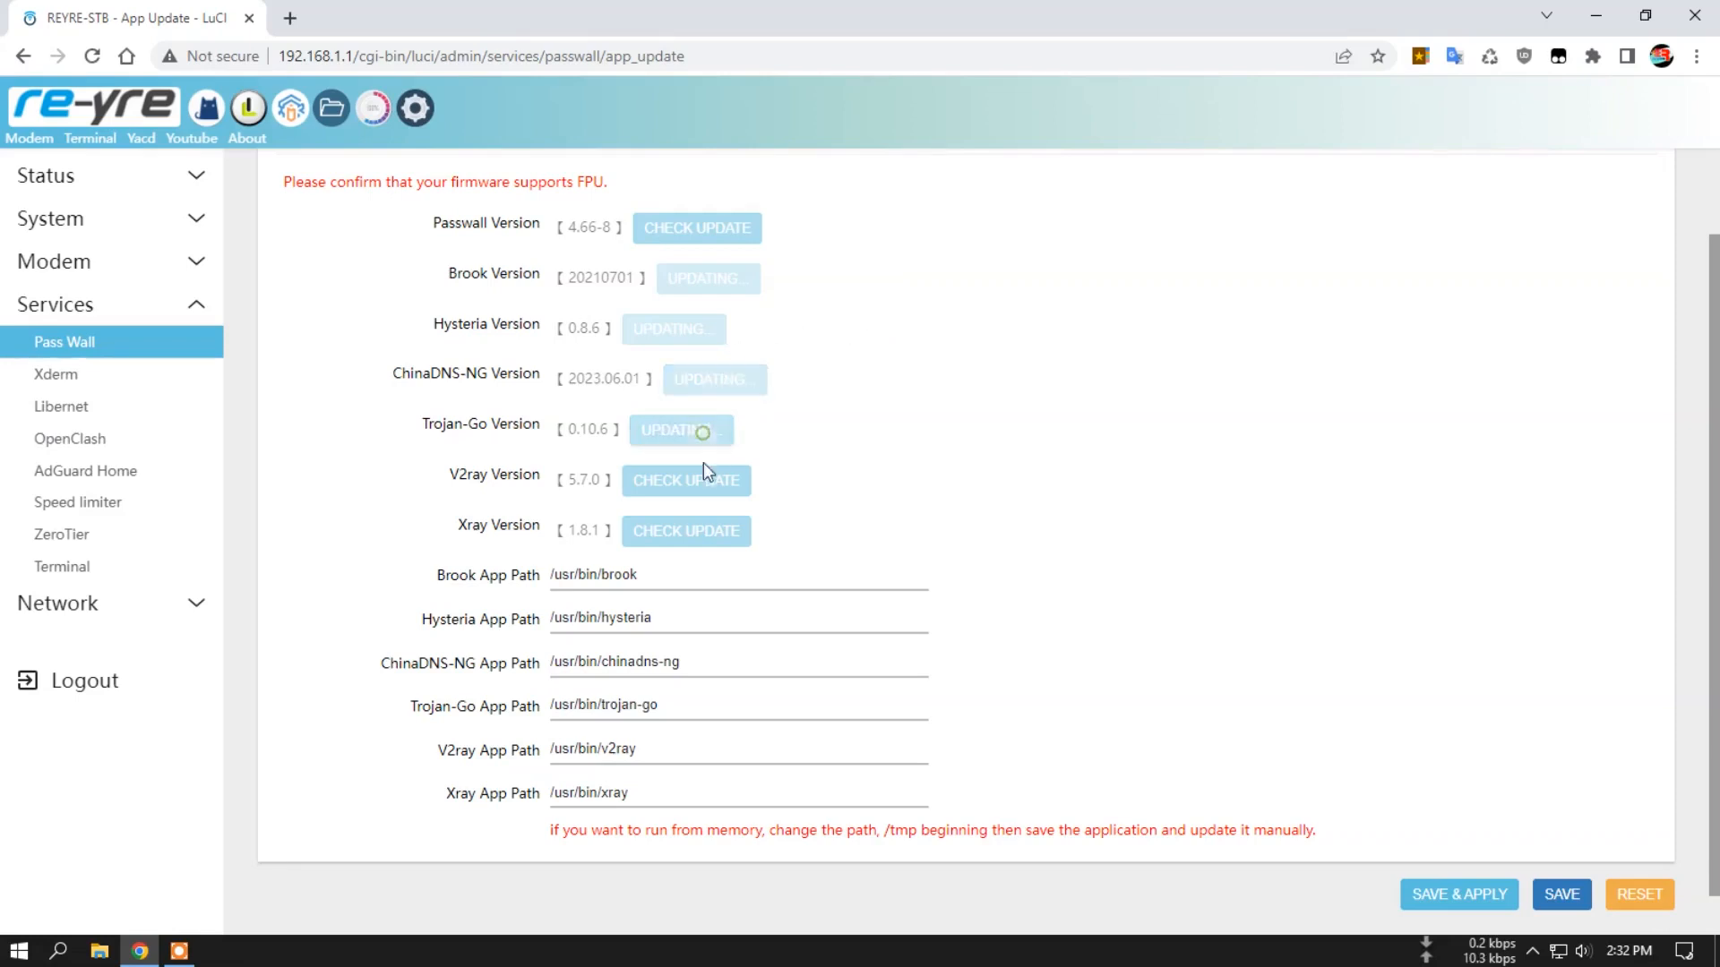
pyautogui.click(700, 469)
pyautogui.click(707, 518)
pyautogui.scroll(2, 830, 403)
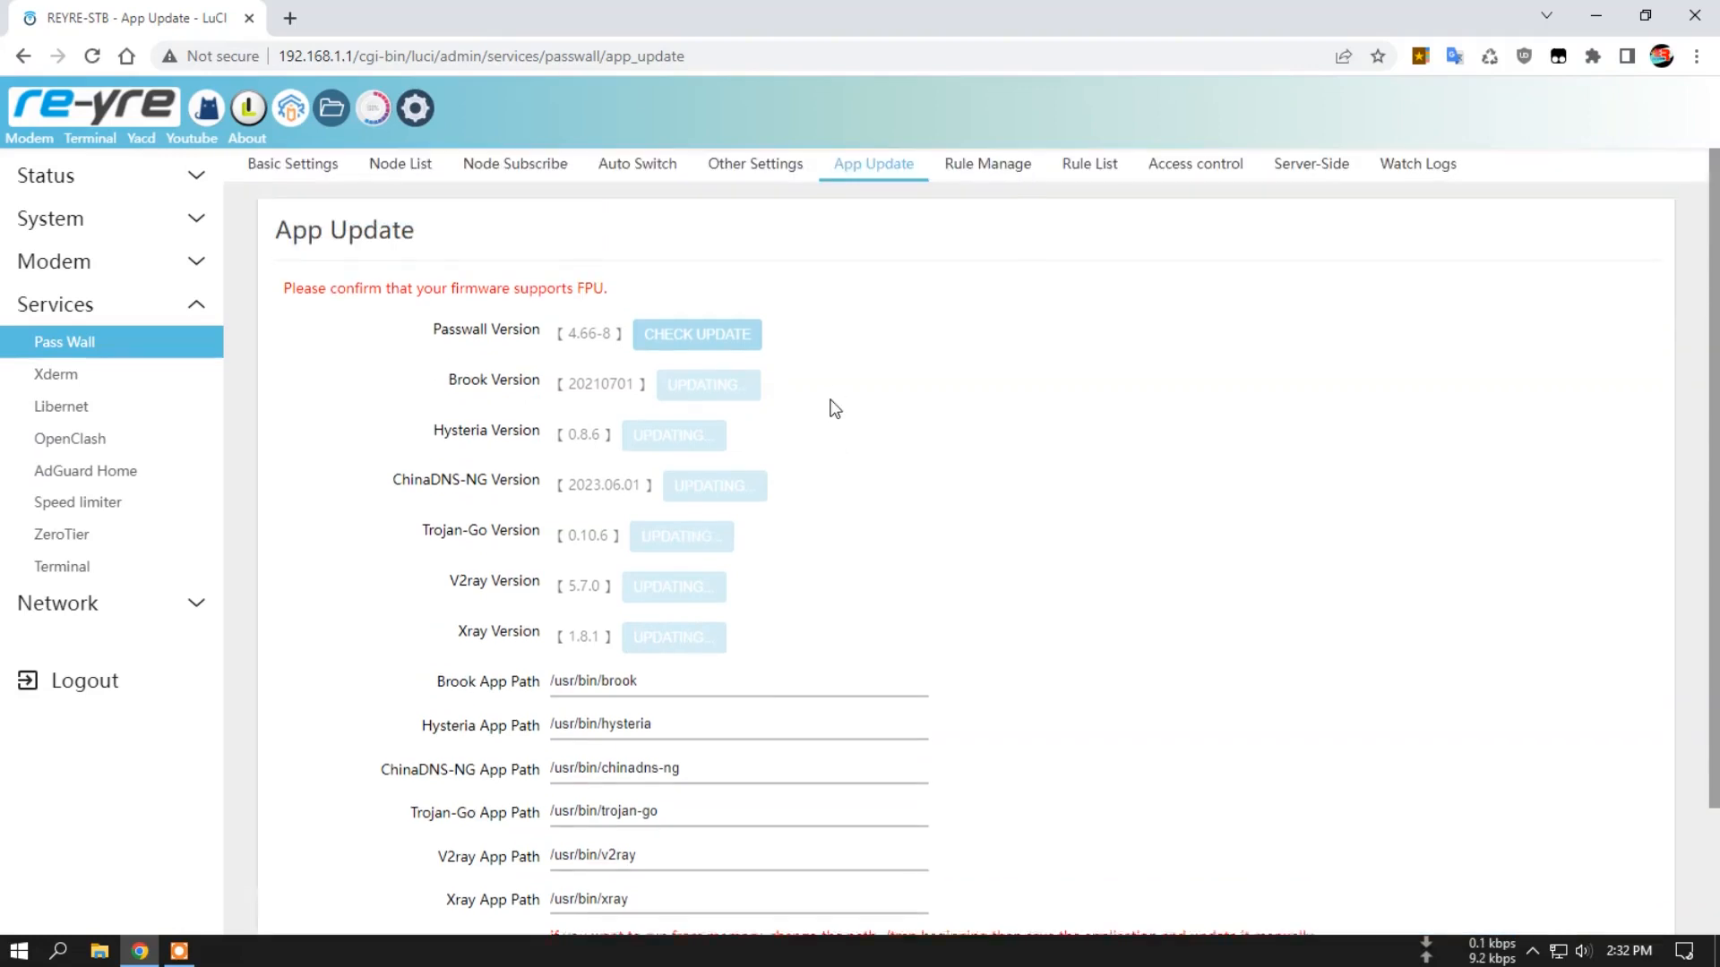
pyautogui.scroll(-2, 847, 413)
pyautogui.scroll(2, 860, 405)
pyautogui.scroll(-1, 851, 424)
pyautogui.scroll(-1, 850, 427)
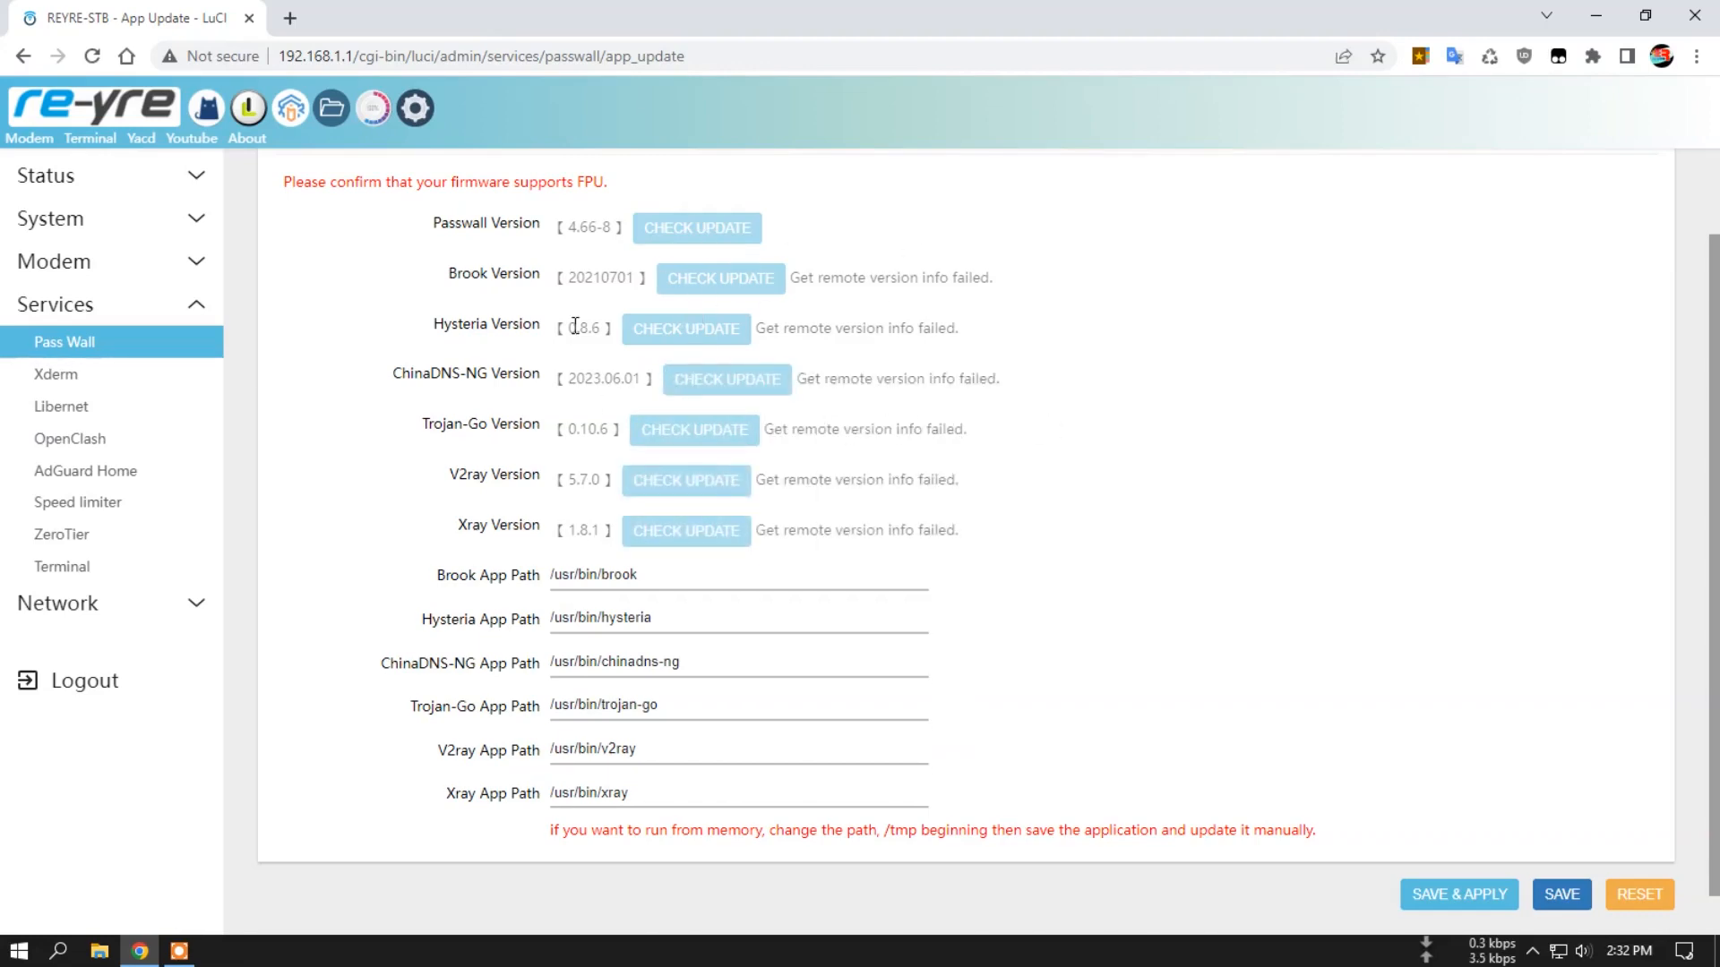
pyautogui.scroll(2, 574, 326)
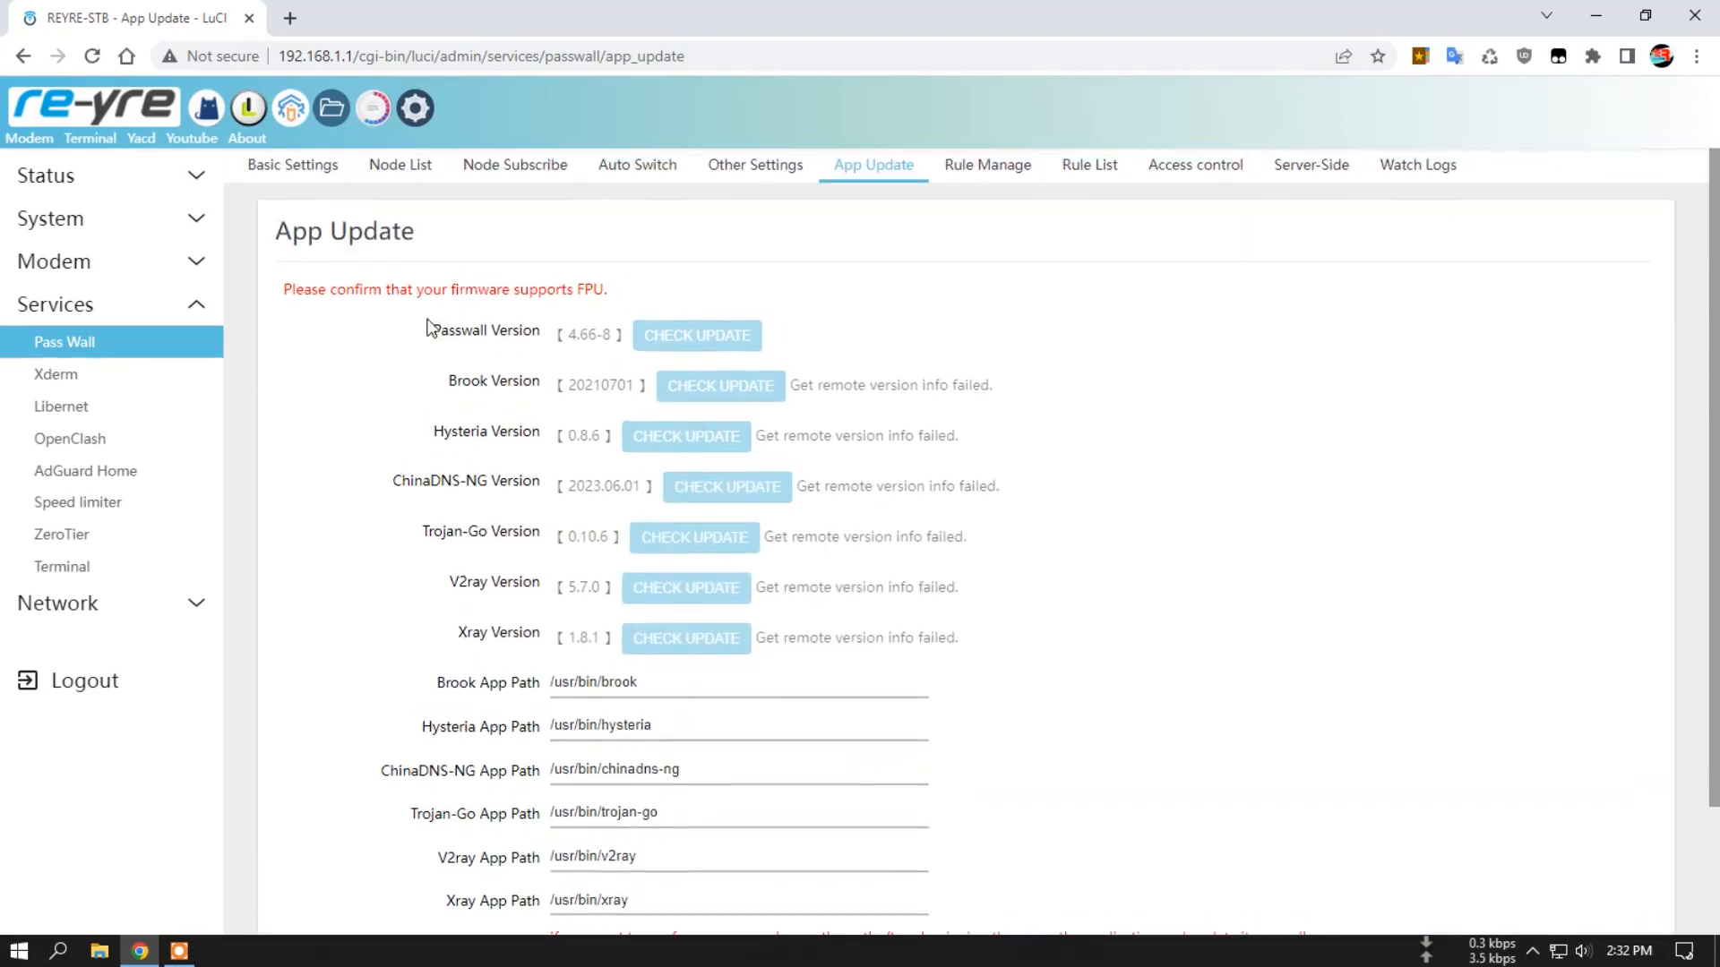
# Recheck the internet provider on the What is My IP site and return to the router's App Update page.
pyautogui.click(290, 18)
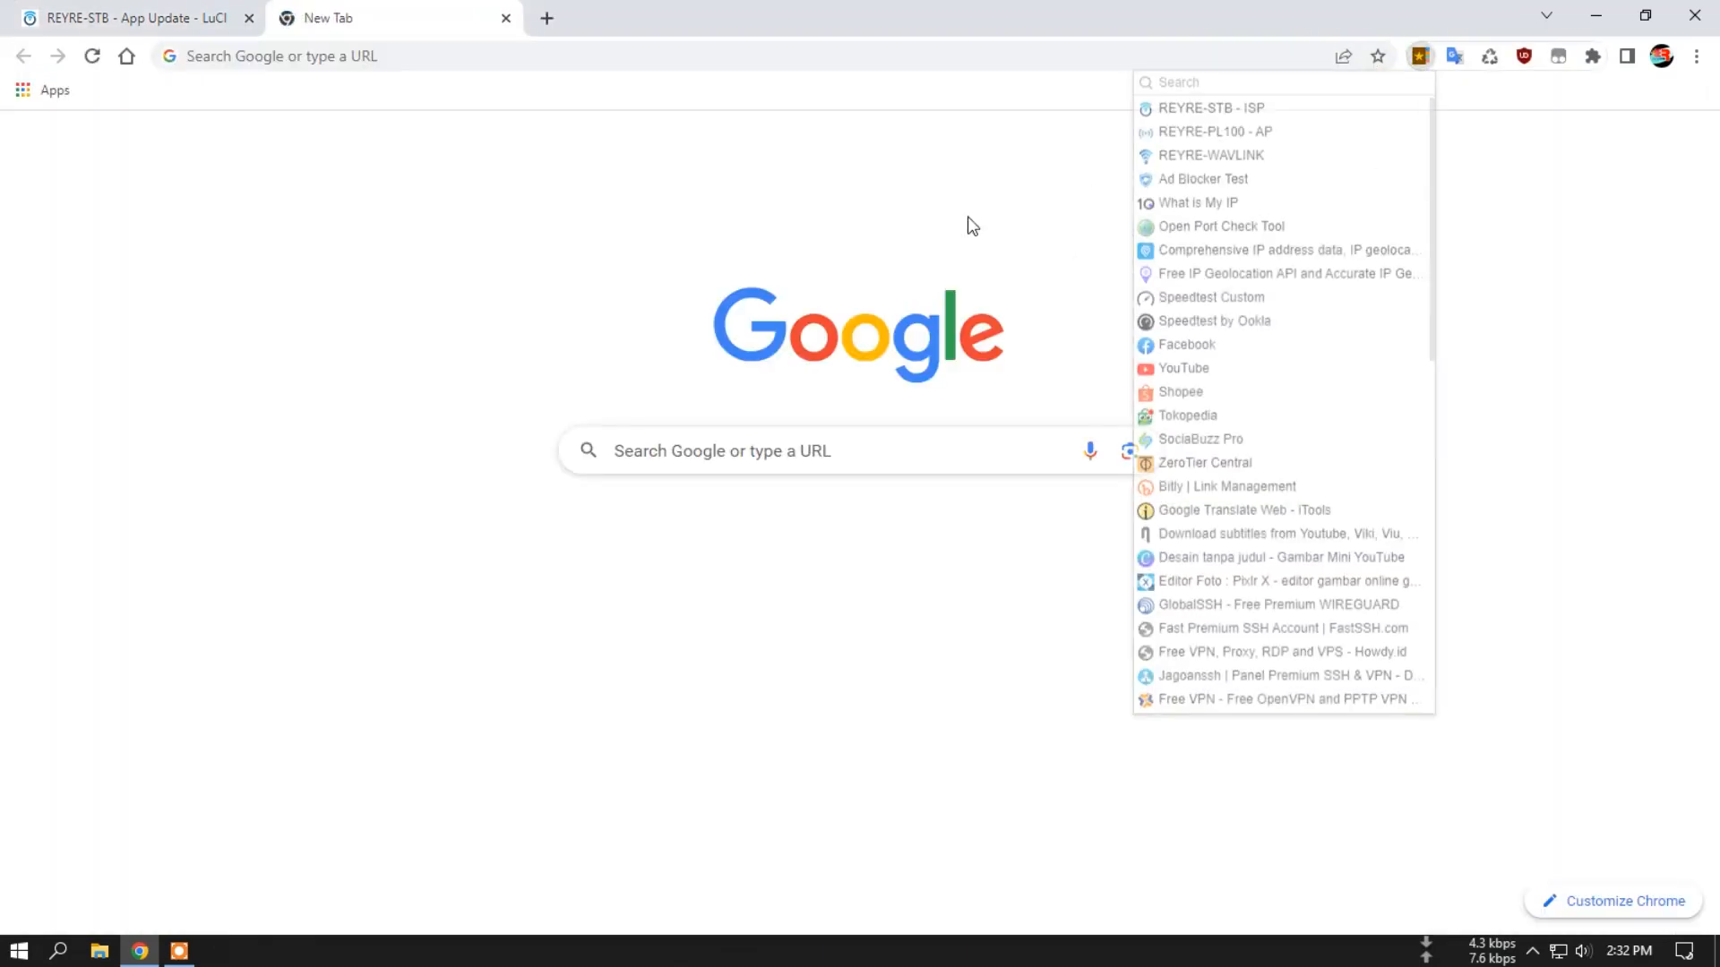
pyautogui.click(1219, 204)
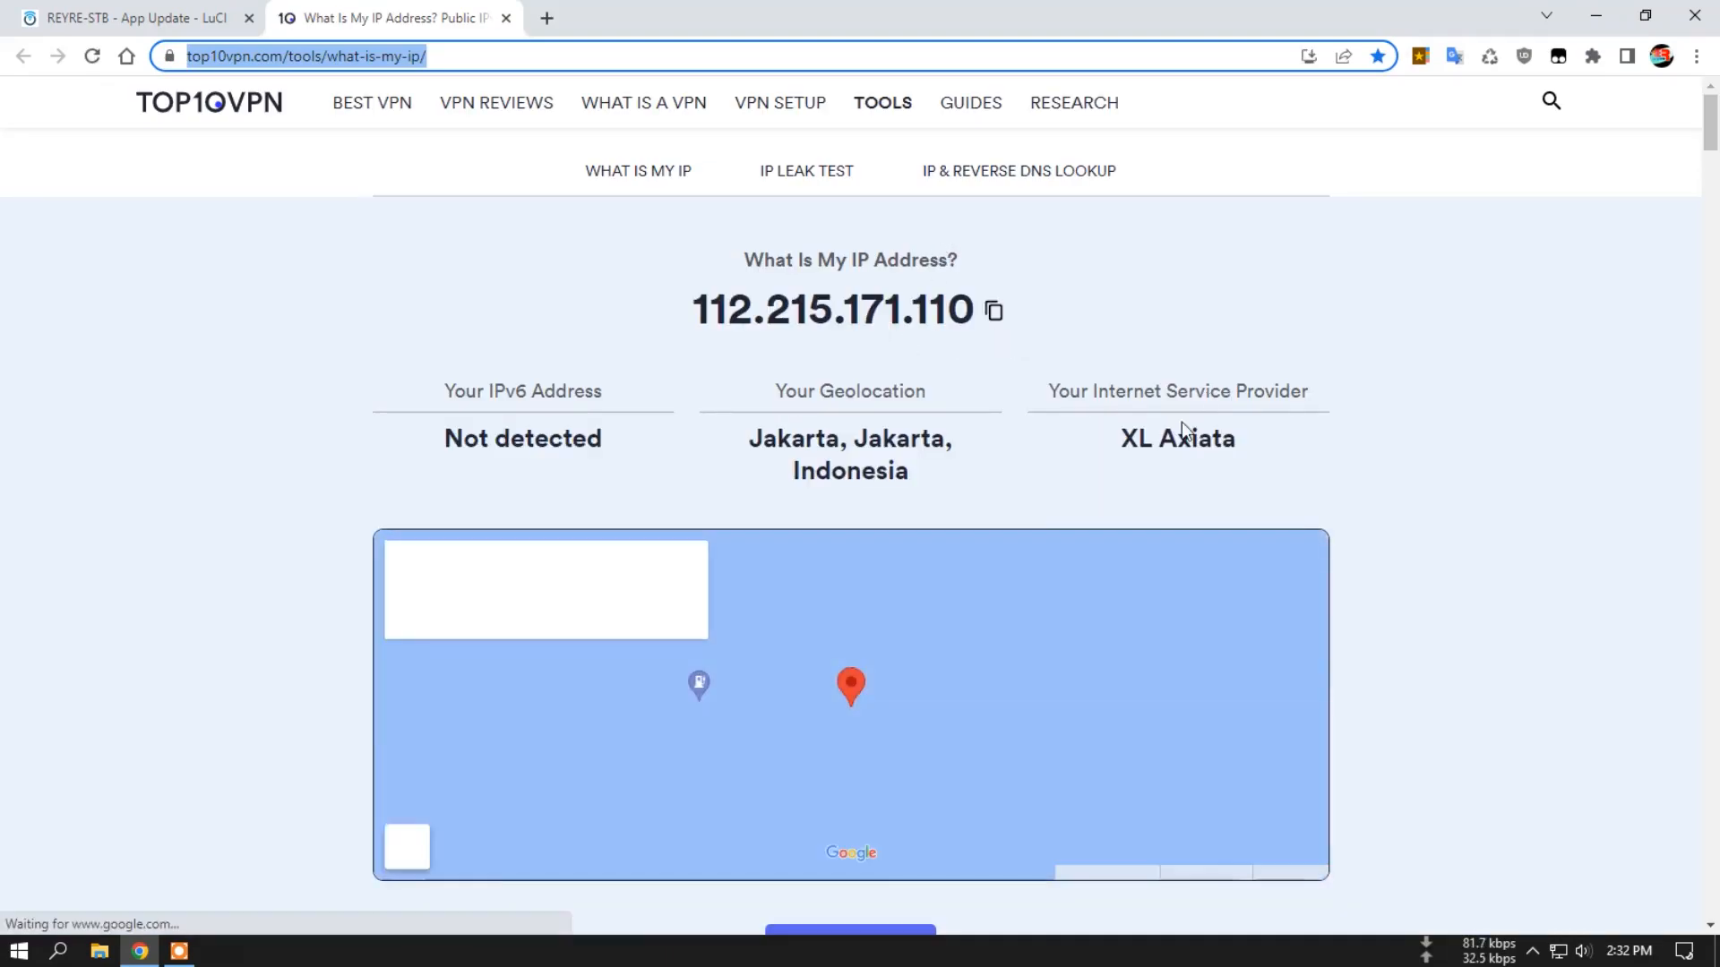
pyautogui.moveTo(1120, 438); pyautogui.dragTo(1227, 445)
pyautogui.click(1274, 453)
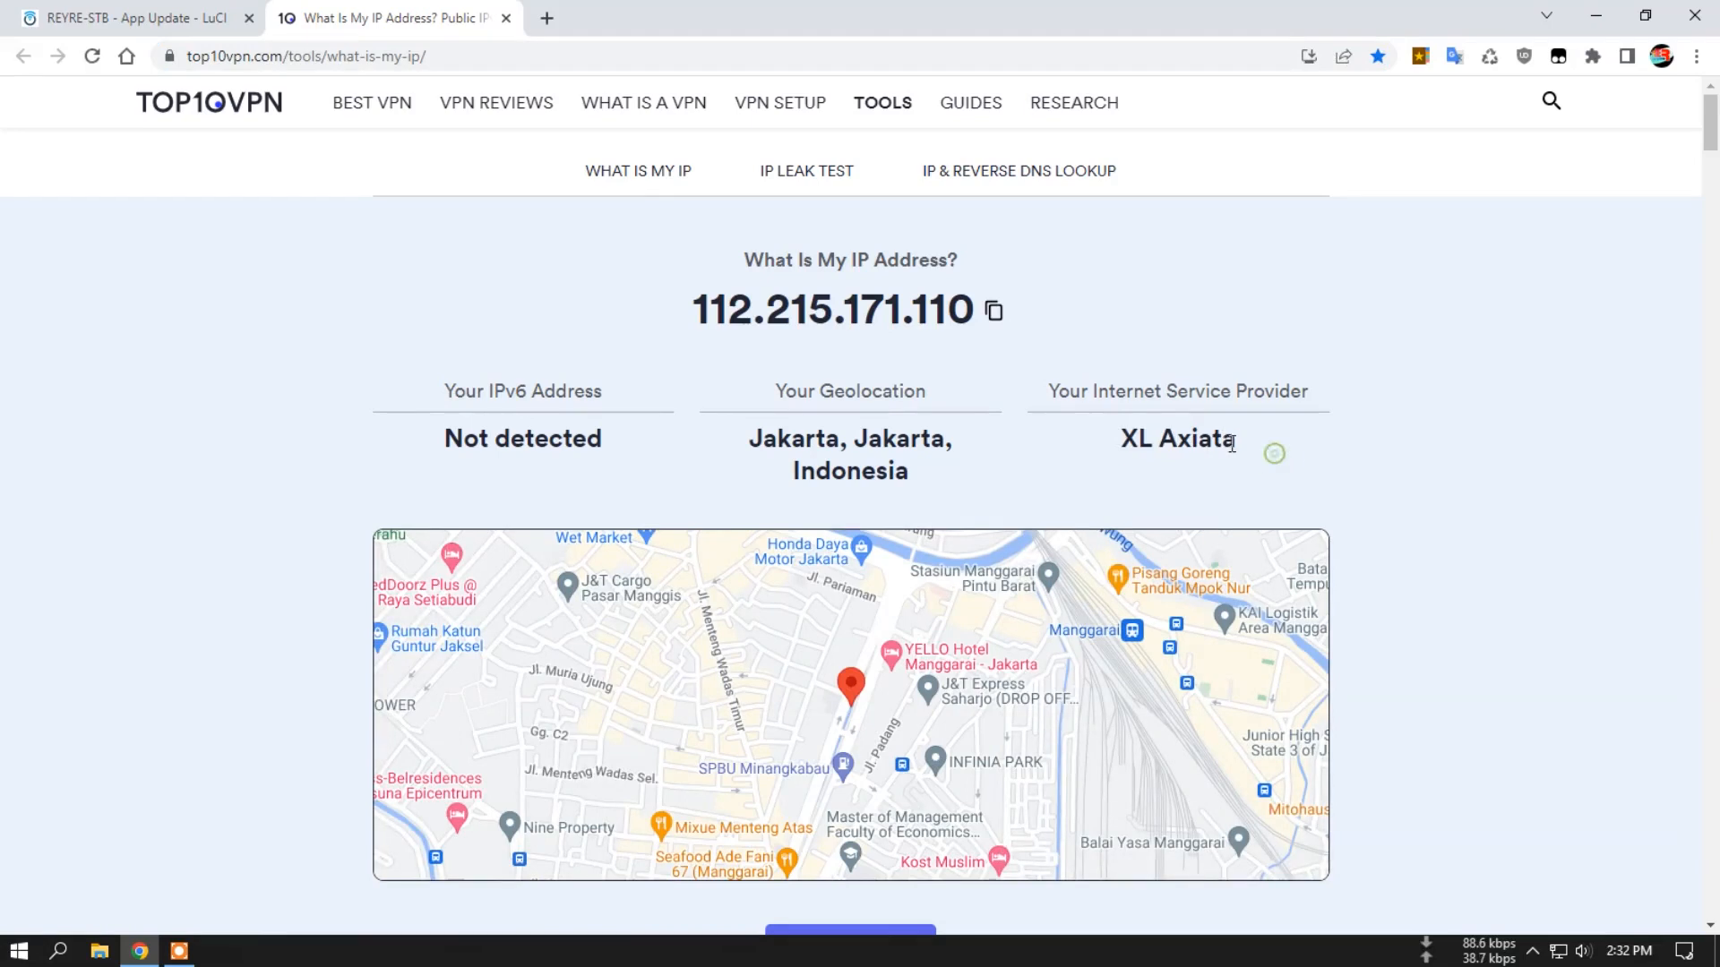
pyautogui.click(135, 18)
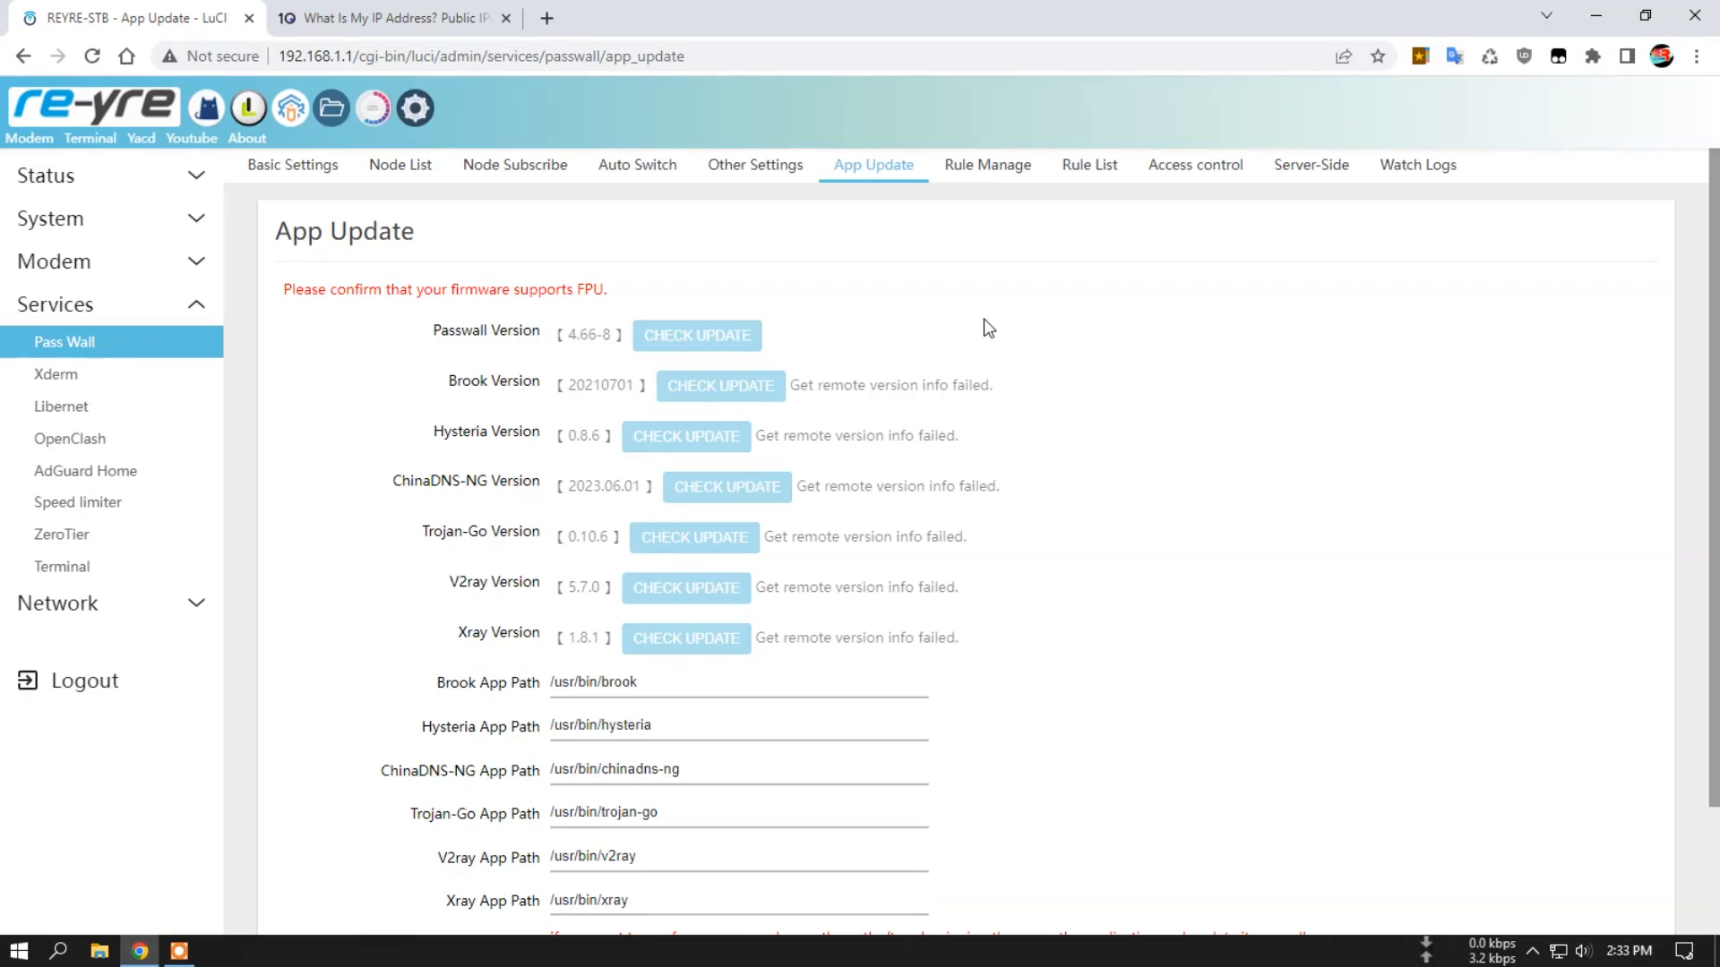
# View Pass Wall's logs and its node list.
pyautogui.click(1424, 172)
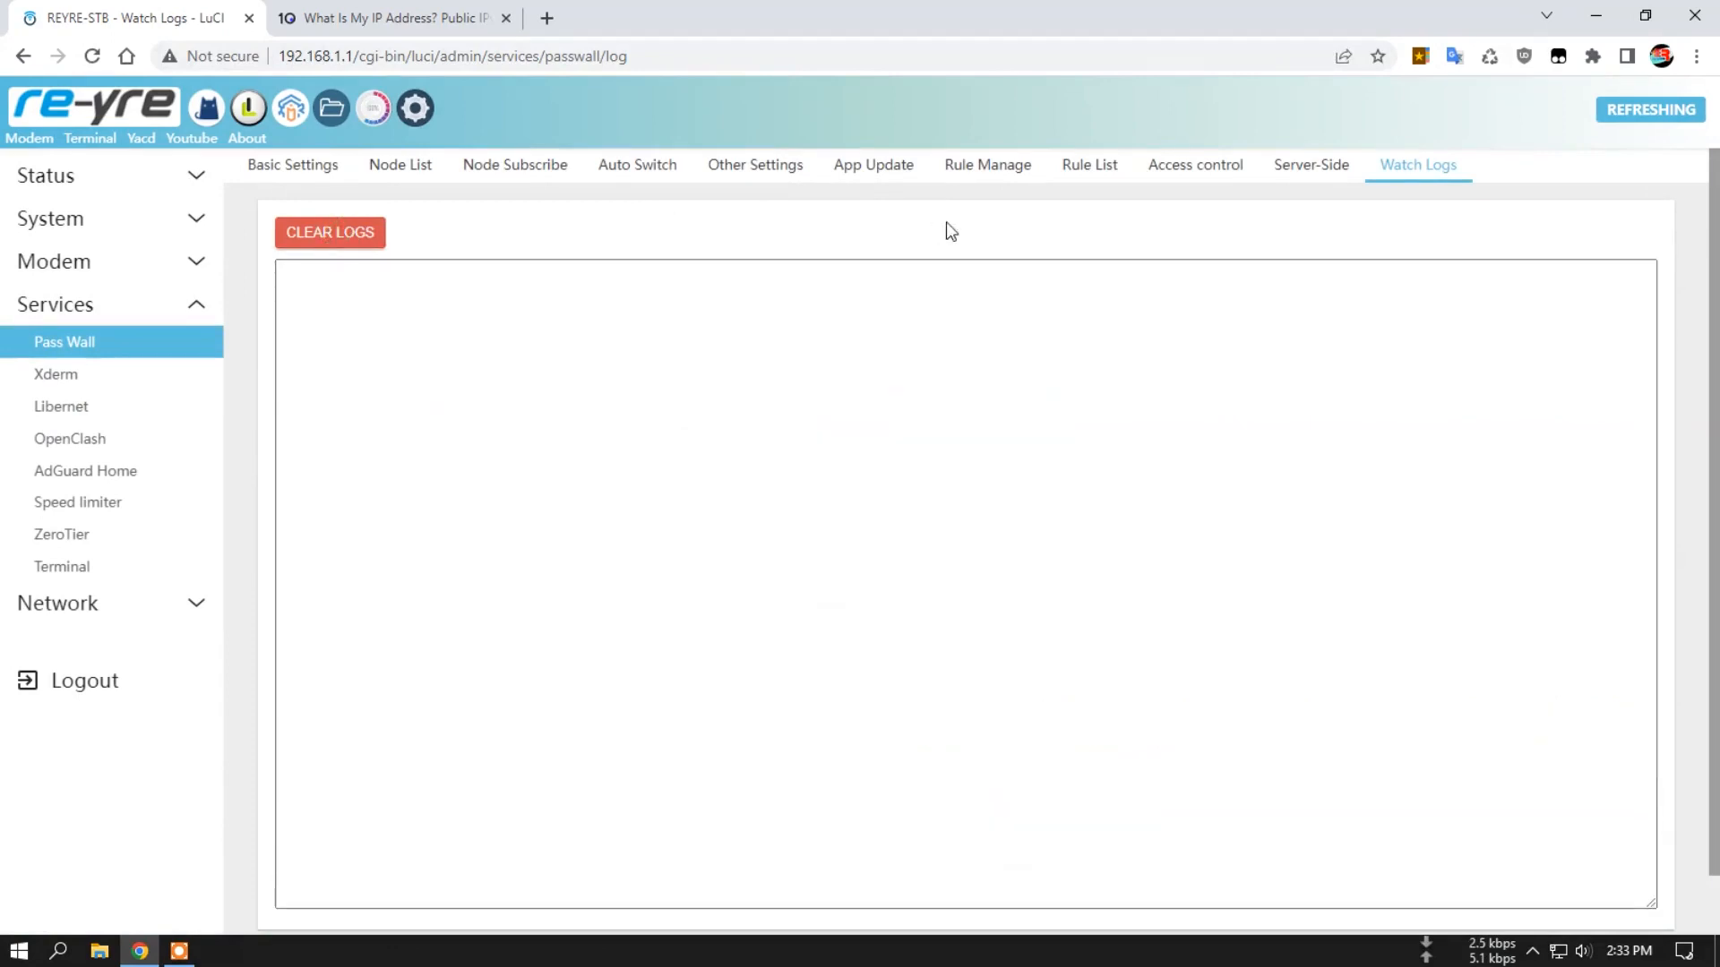
pyautogui.click(299, 171)
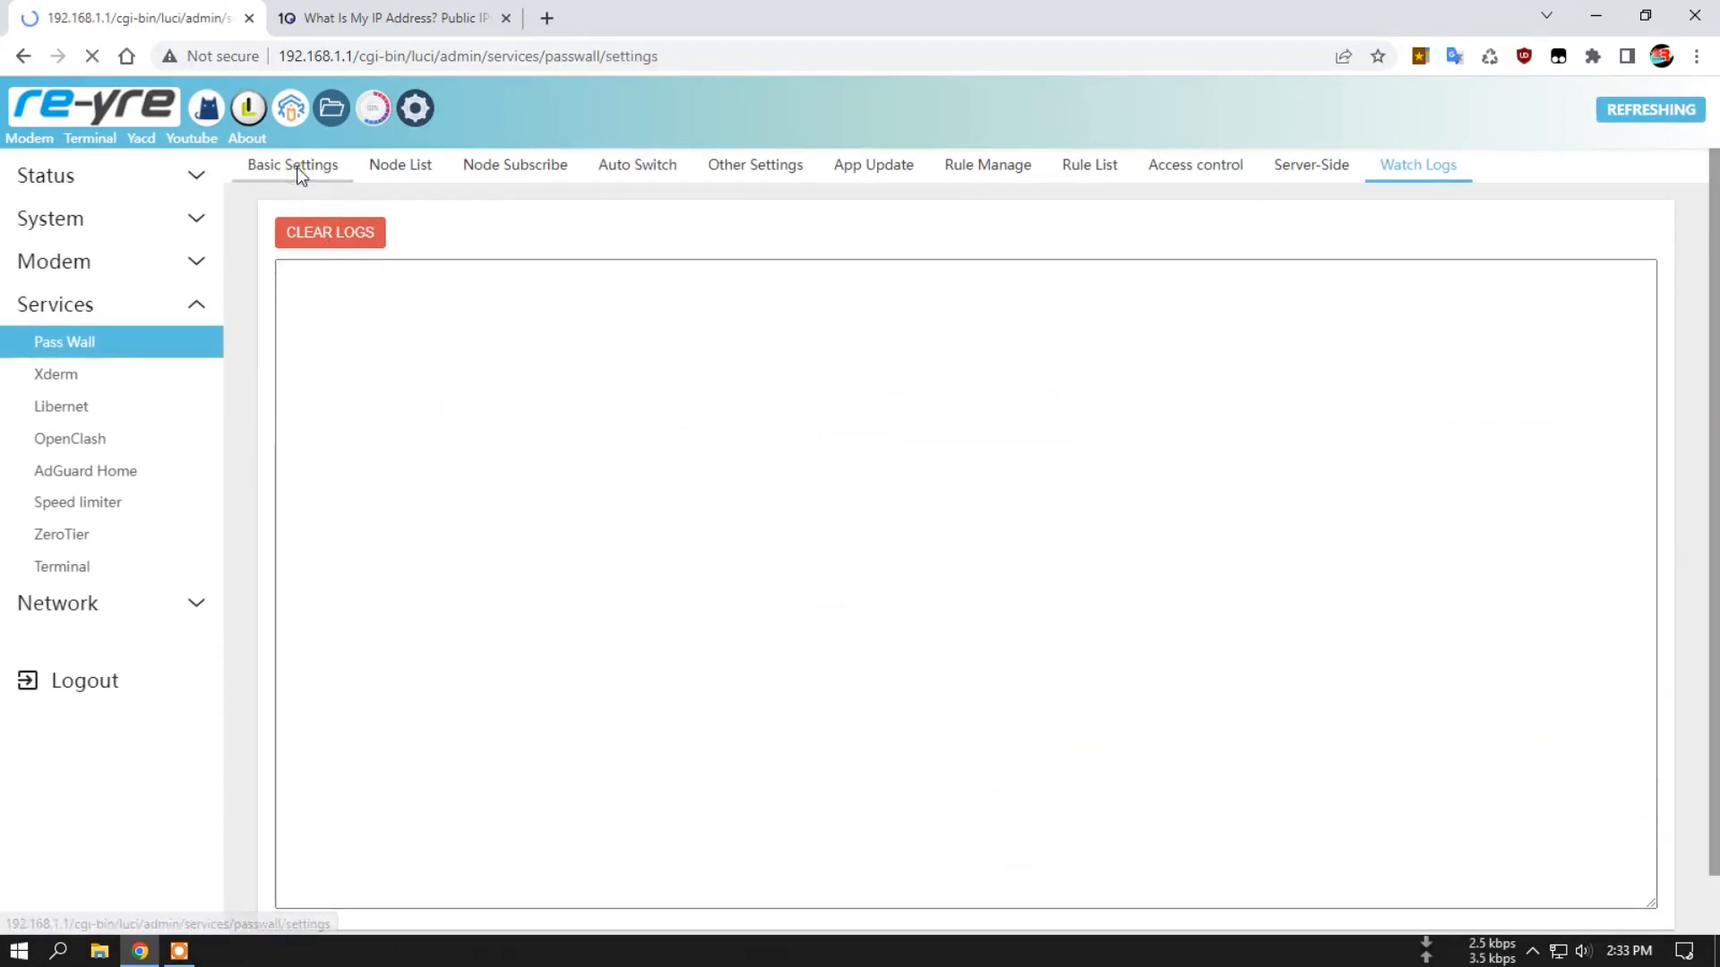
pyautogui.click(401, 170)
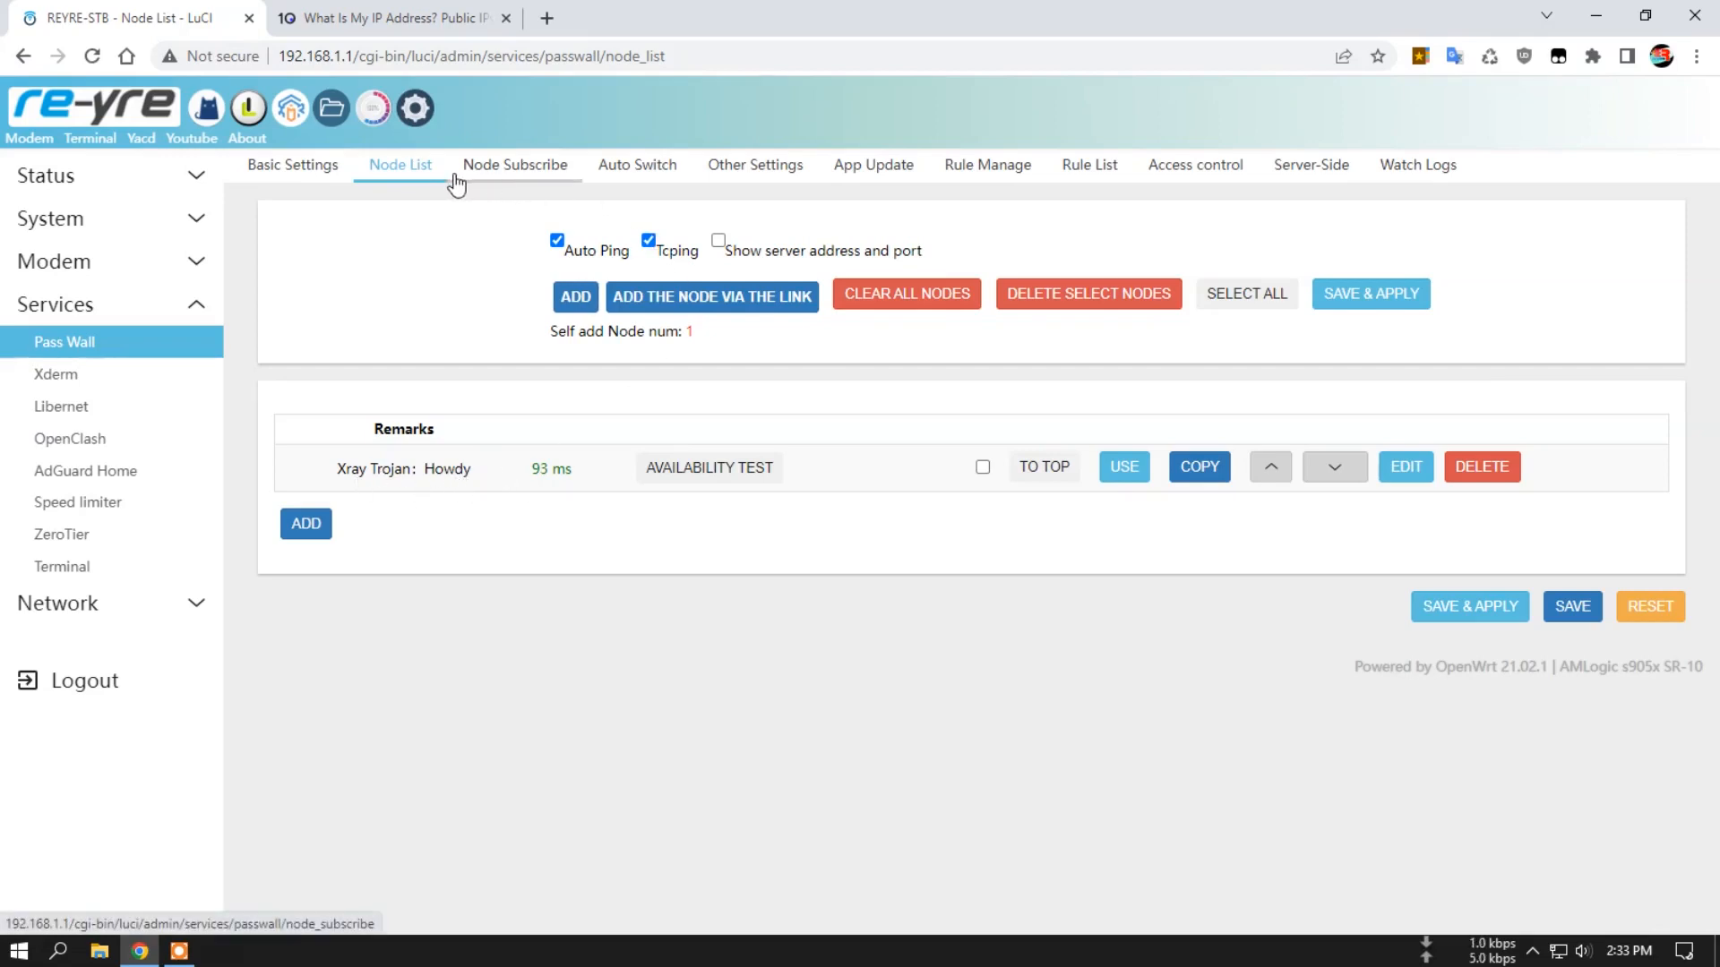
# Examine the delay settings and the port forwarding and redirect options in Pass Wall's Other Settings.
pyautogui.click(758, 169)
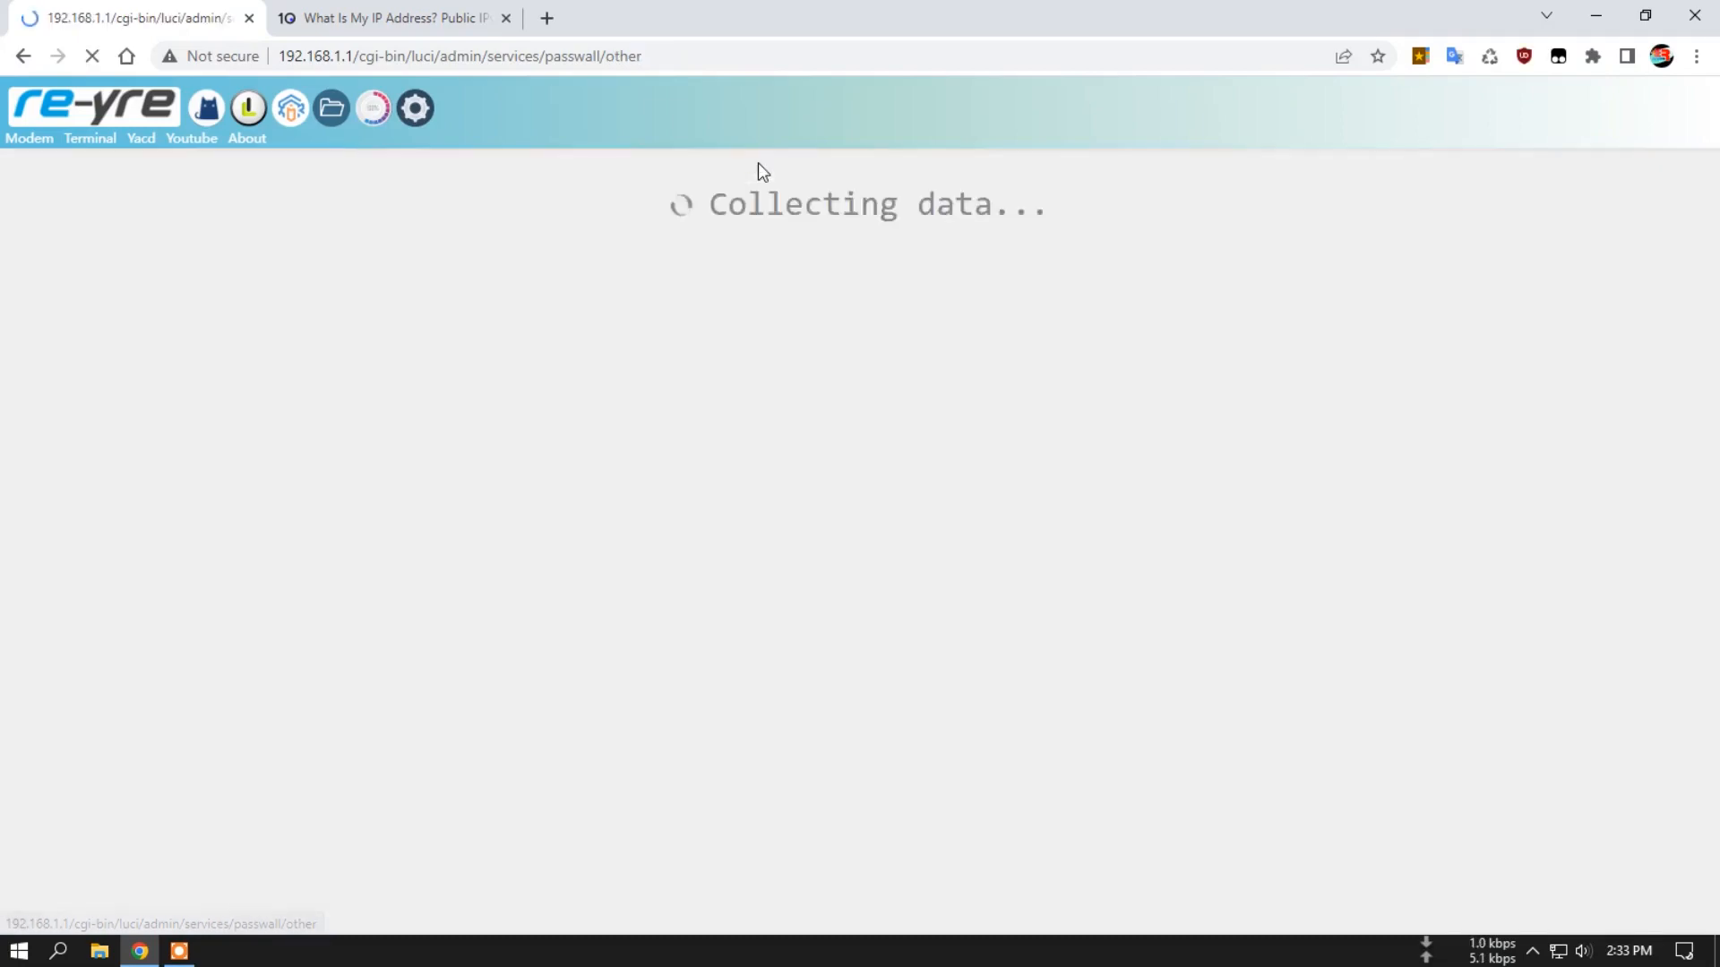
pyautogui.scroll(-3, 1108, 369)
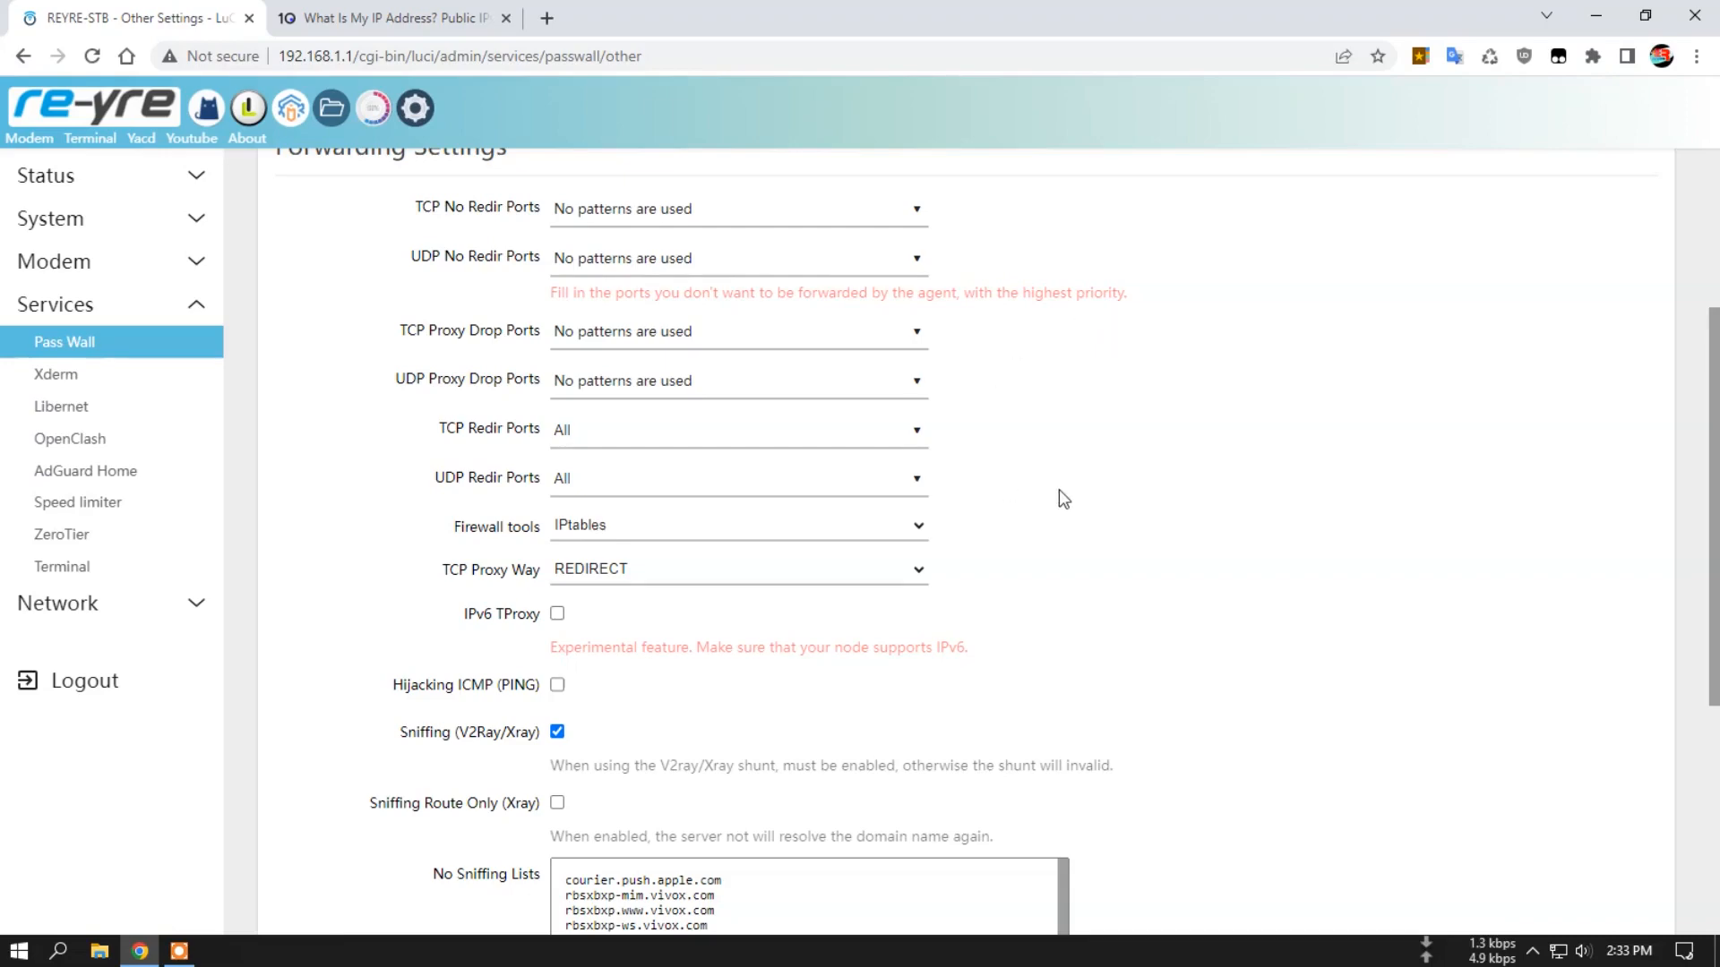
pyautogui.scroll(3, 973, 376)
pyautogui.scroll(-2, 1236, 410)
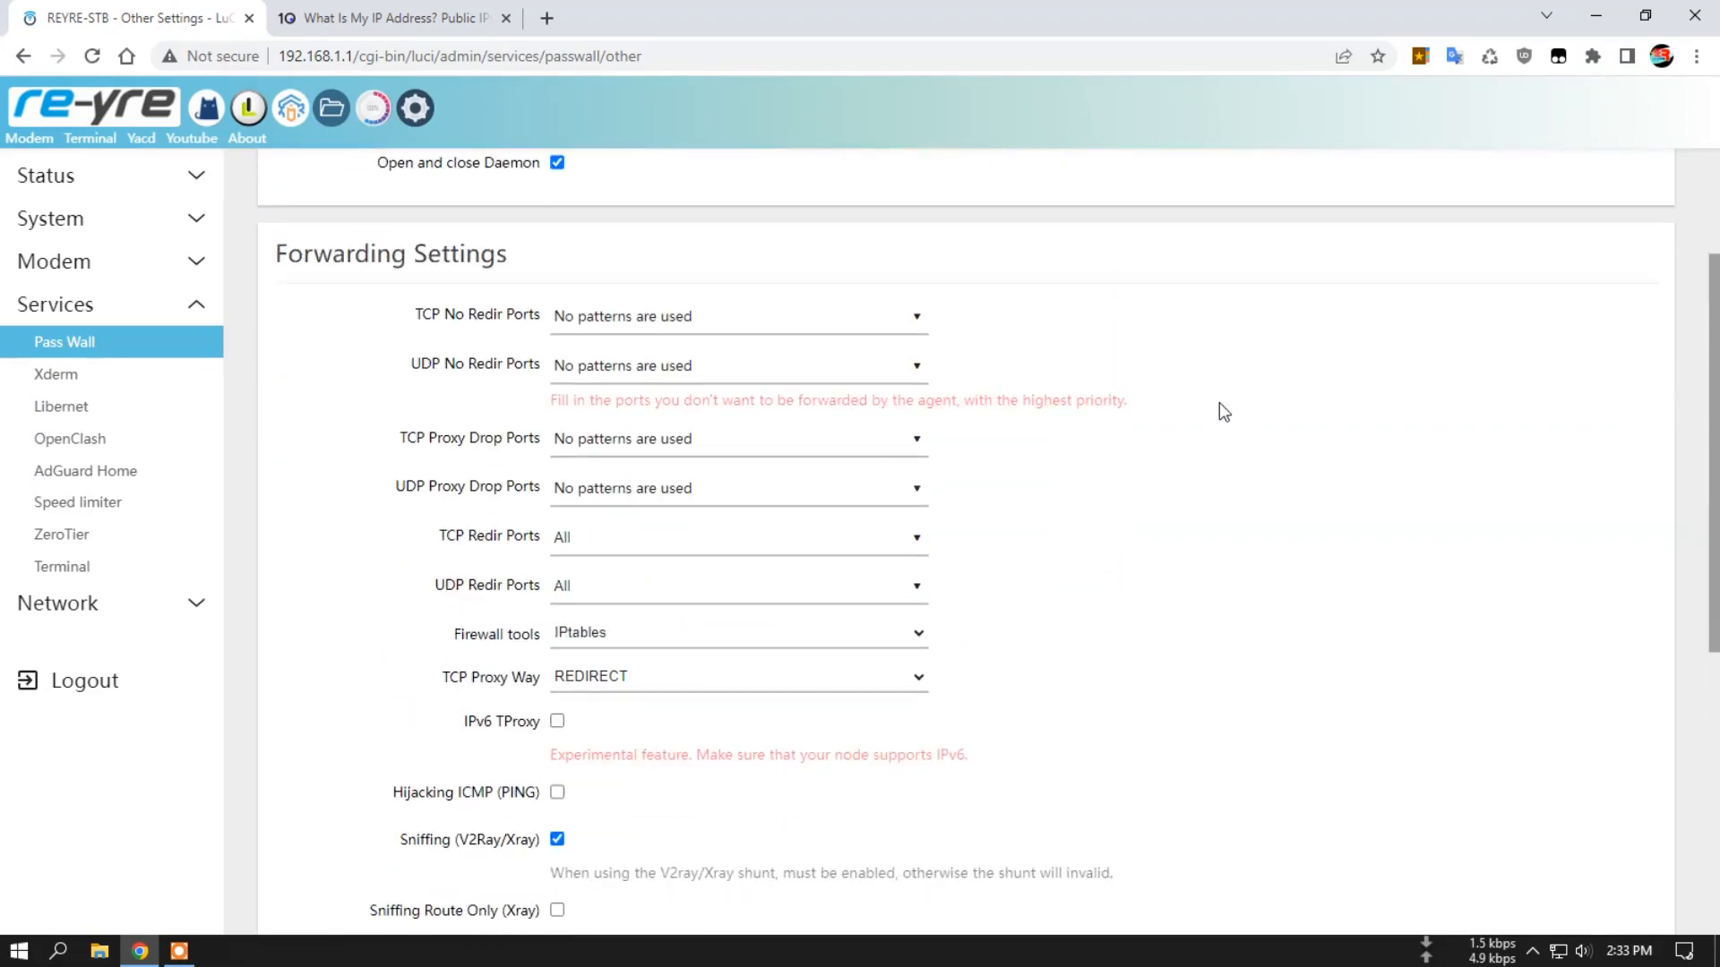
pyautogui.scroll(2, 1204, 419)
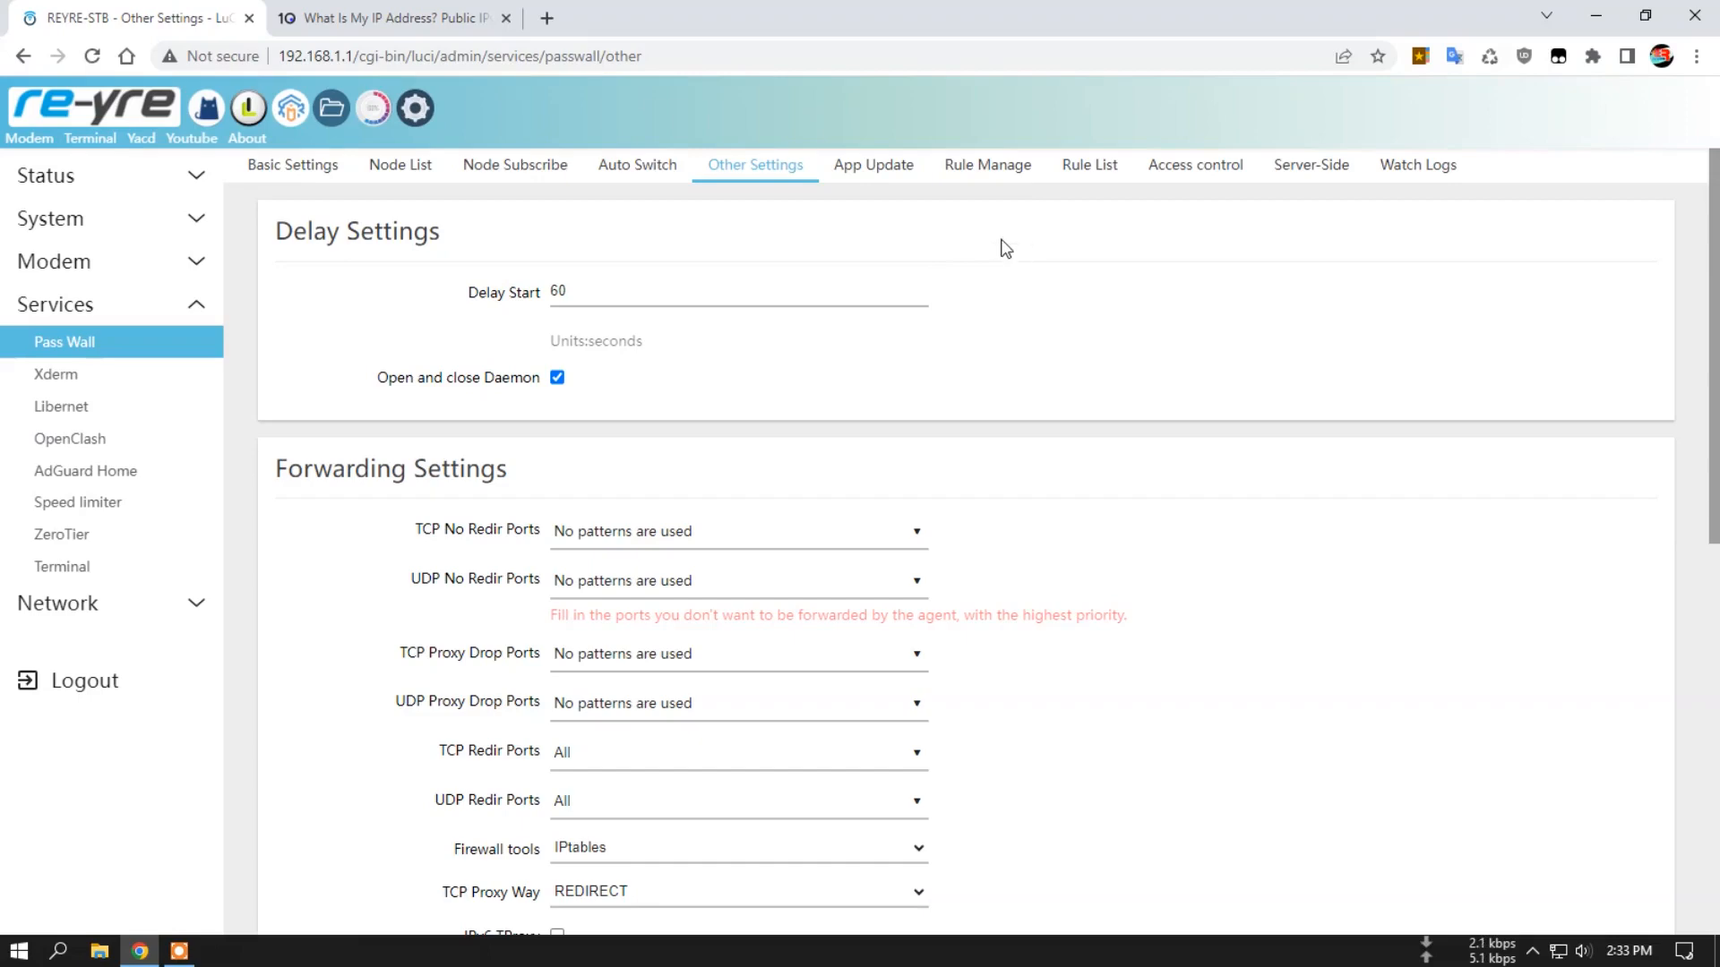
pyautogui.scroll(-3, 1005, 251)
pyautogui.scroll(1, 1003, 254)
pyautogui.click(624, 323)
pyautogui.click(591, 371)
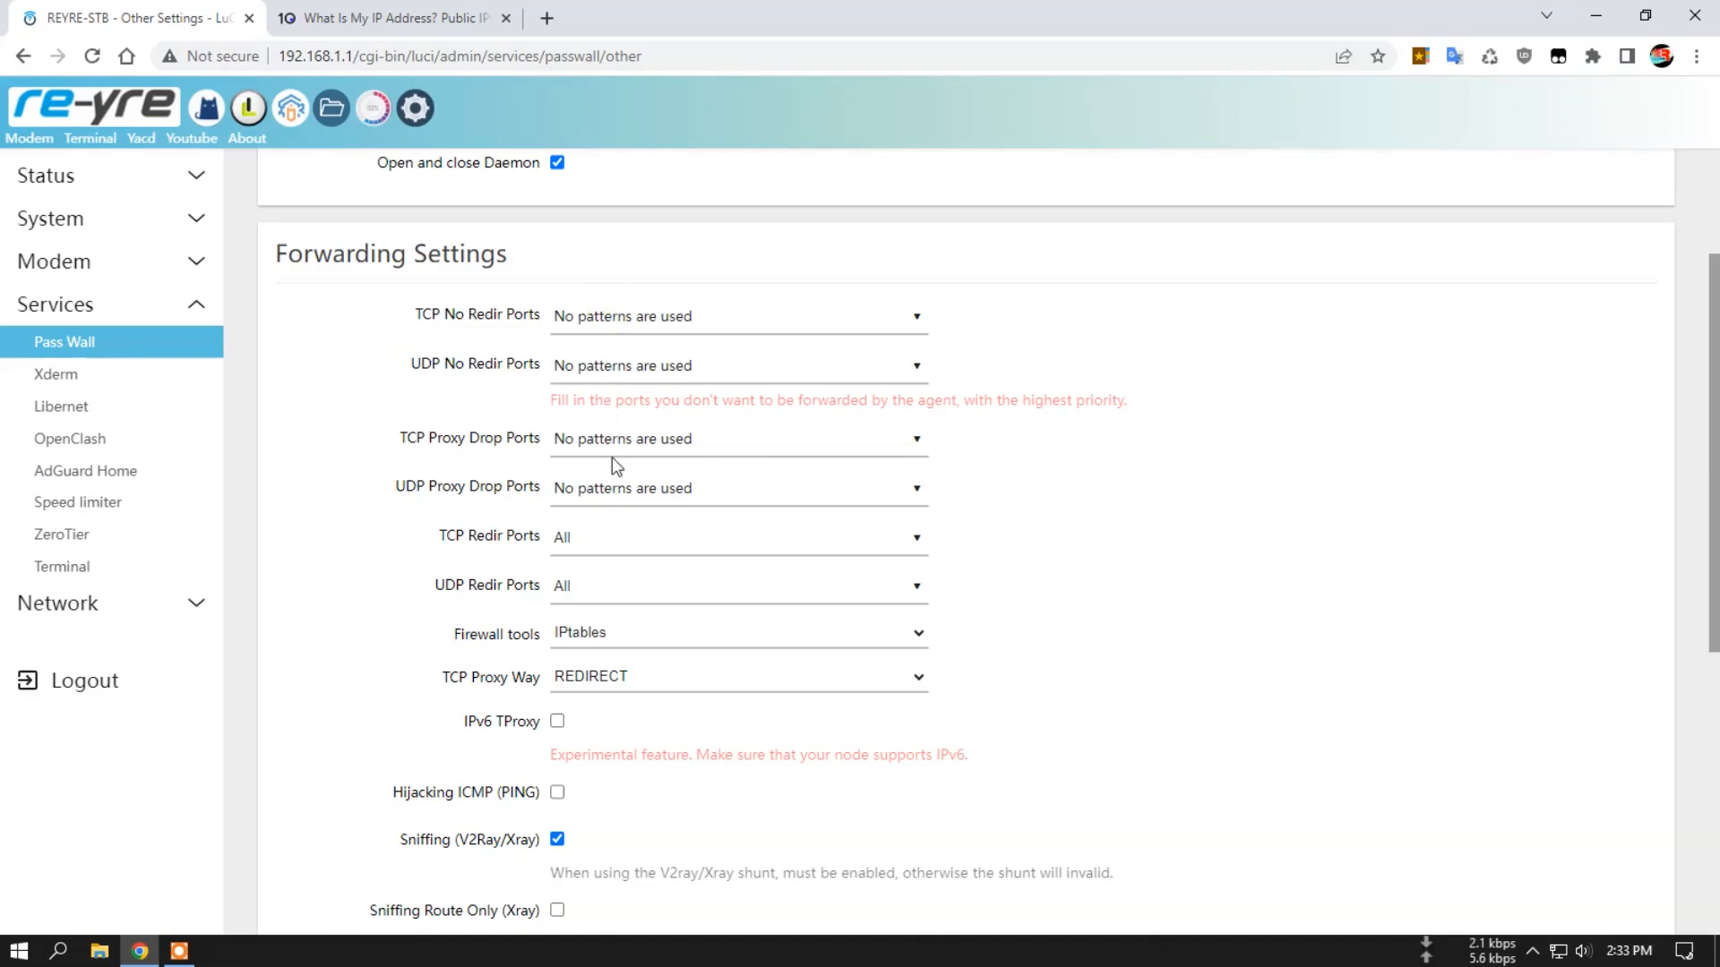
pyautogui.scroll(-1, 487, 449)
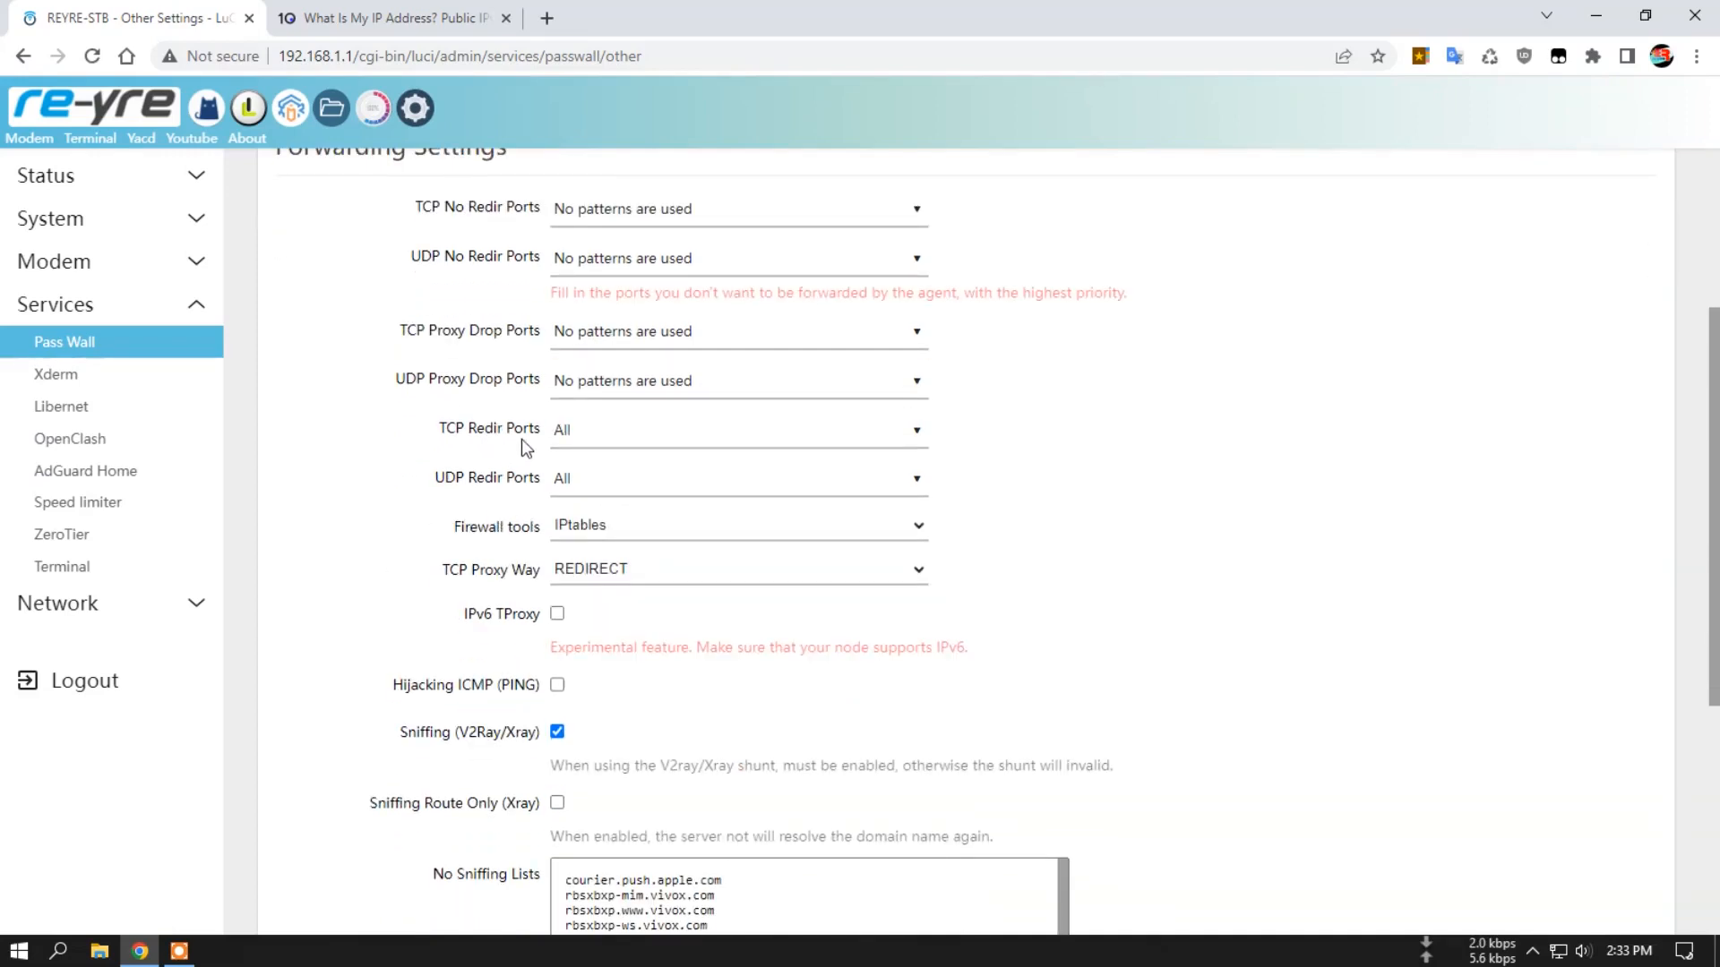
# Examine the TCP and UDP redirect port, firewall tools and TCP proxy way options in Pass Wall's Forwarding Settings.
pyautogui.click(605, 434)
pyautogui.click(606, 487)
pyautogui.click(632, 489)
pyautogui.click(647, 529)
pyautogui.click(584, 533)
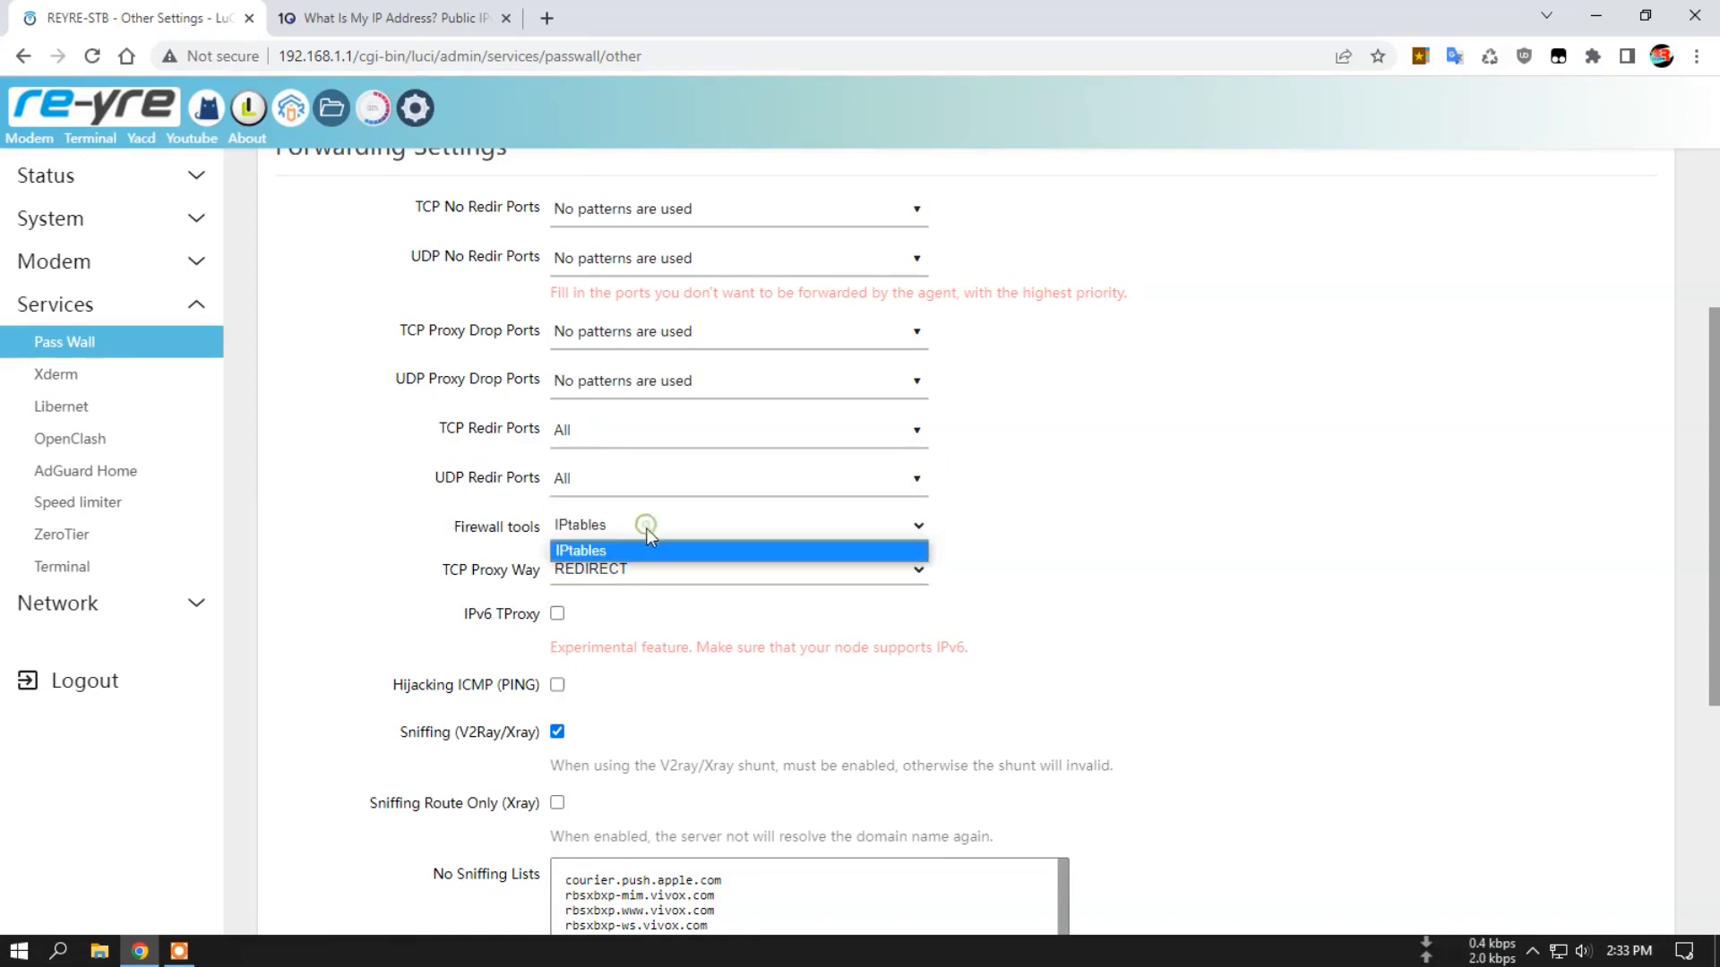
pyautogui.click(602, 550)
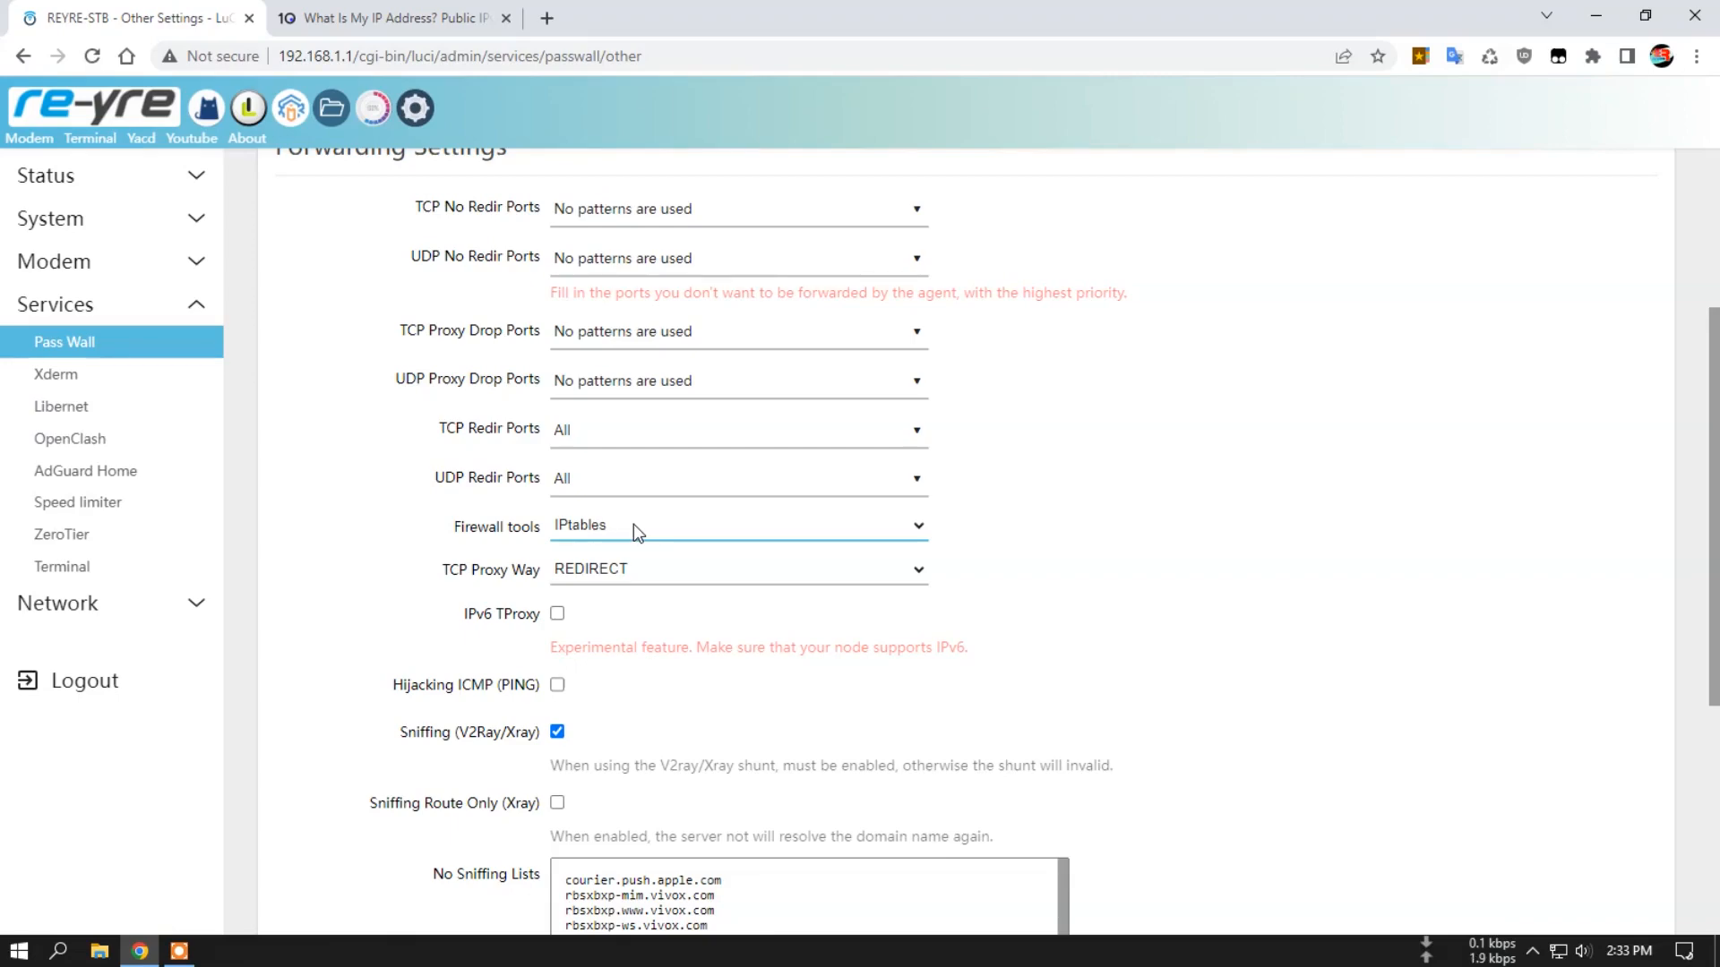
pyautogui.scroll(-2, 1134, 534)
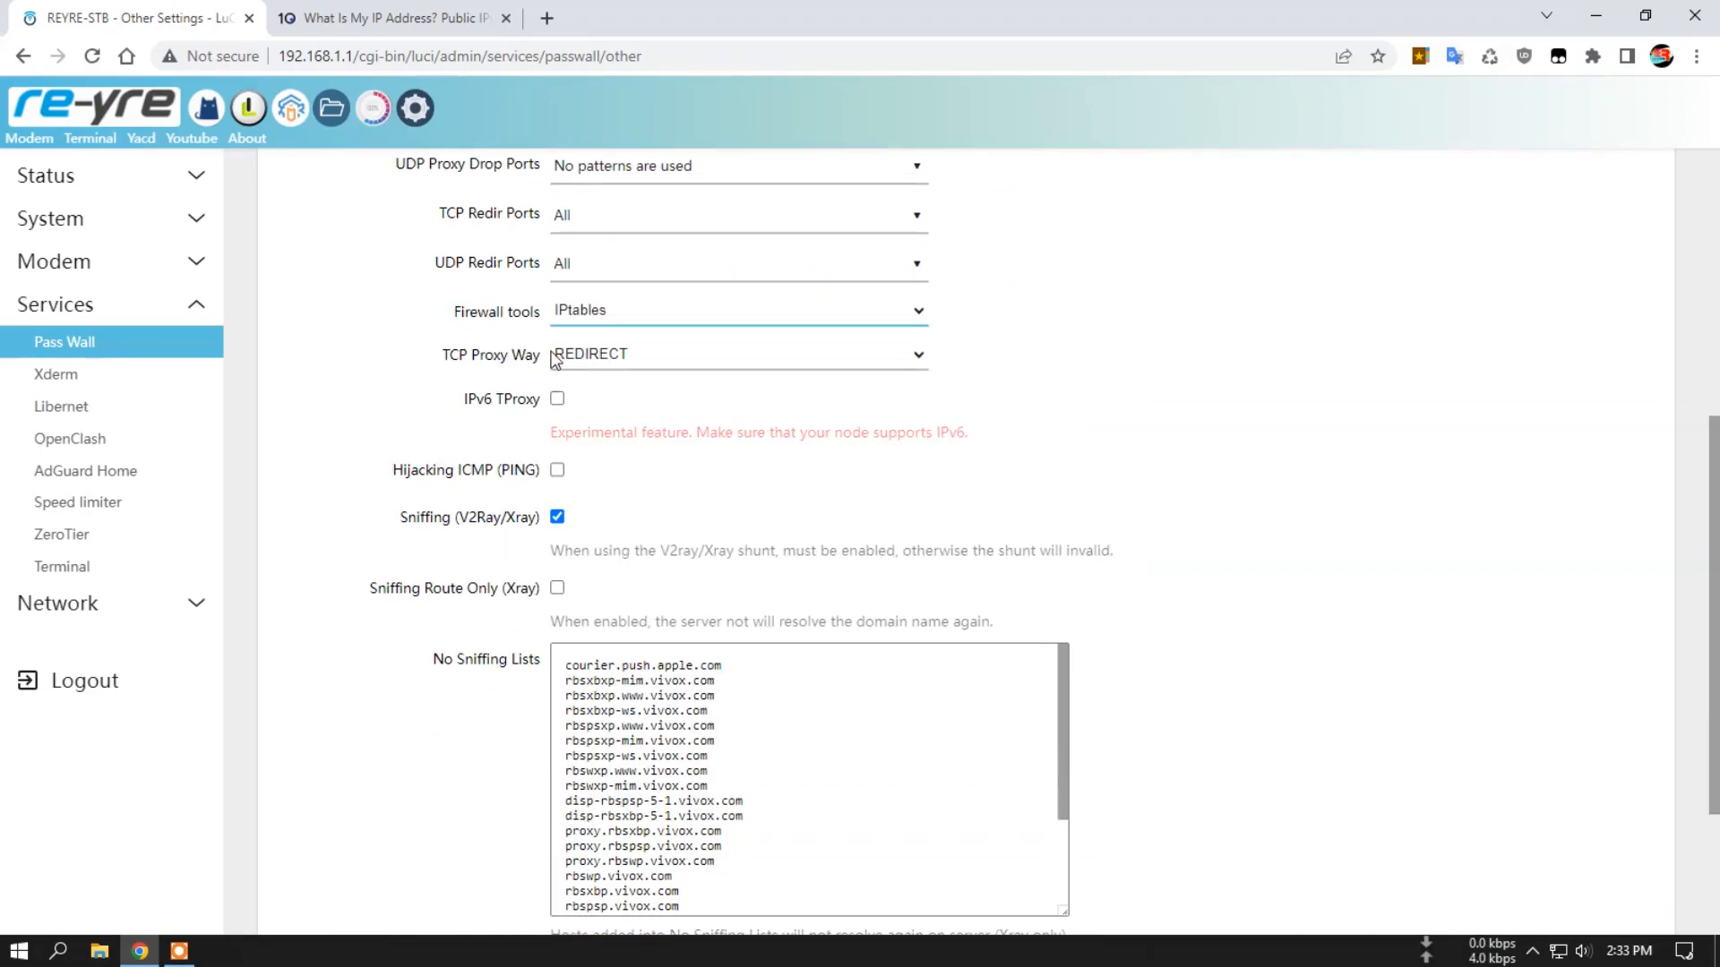
pyautogui.click(686, 356)
pyautogui.click(657, 378)
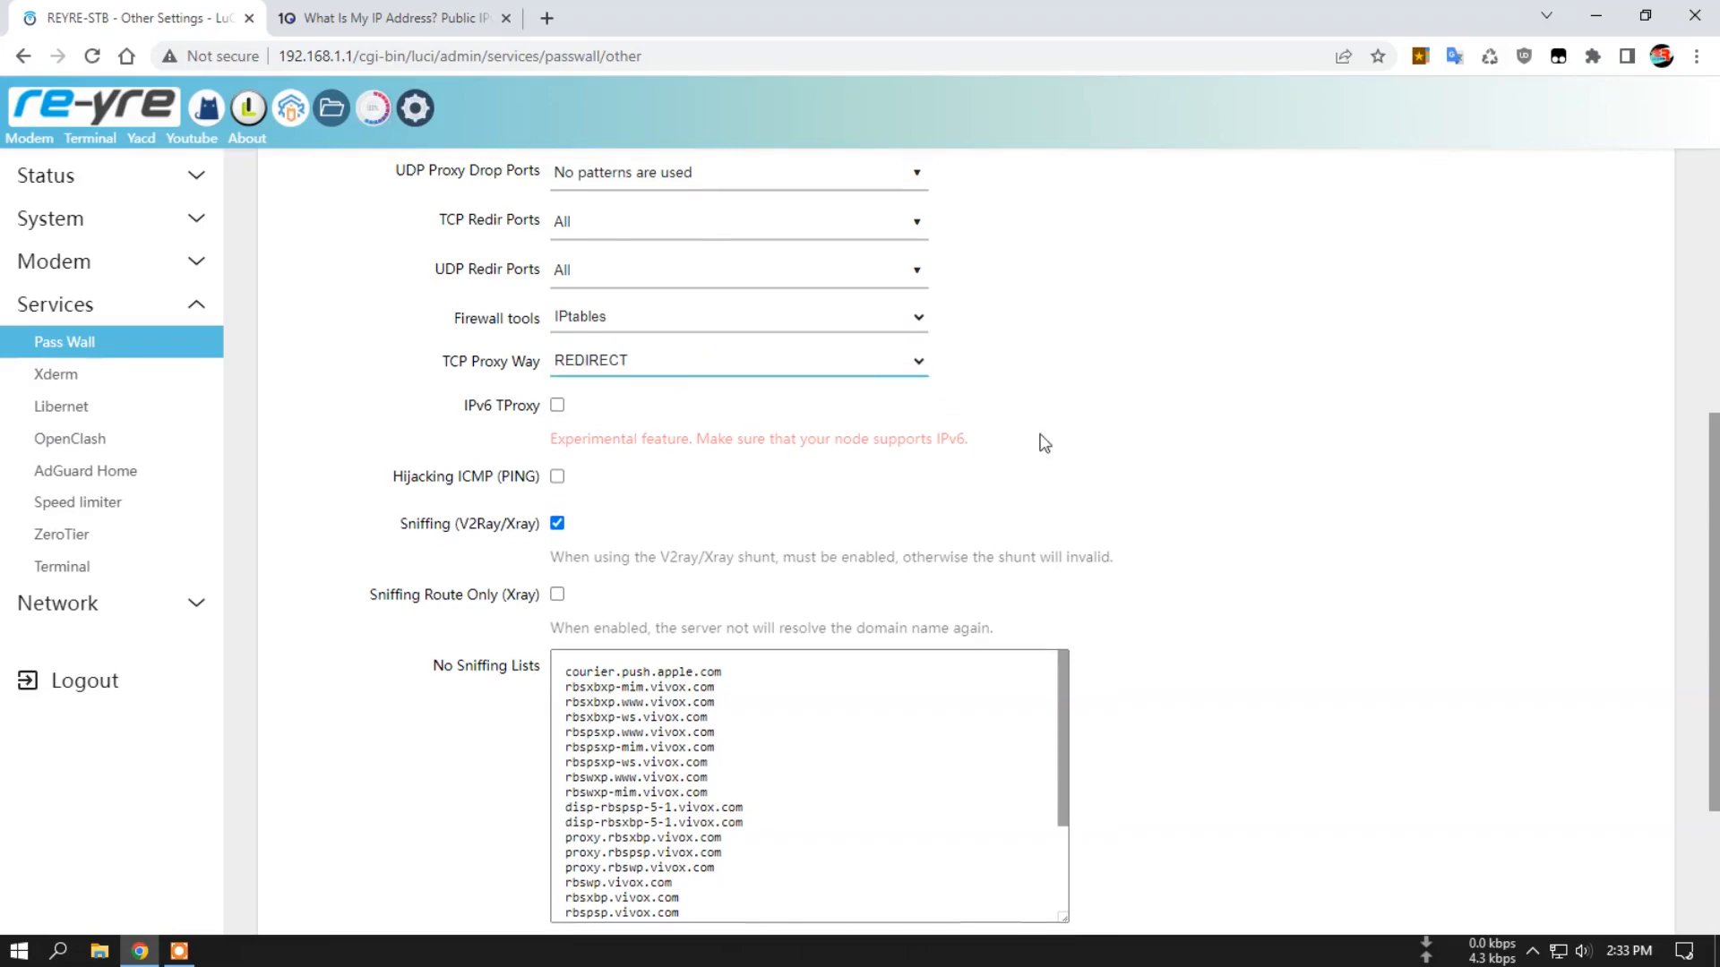
# Review the rule update sources and the V2ray/Xray shunt rules on Pass Wall's Rule Manage page.
pyautogui.scroll(5, 1053, 416)
pyautogui.click(980, 165)
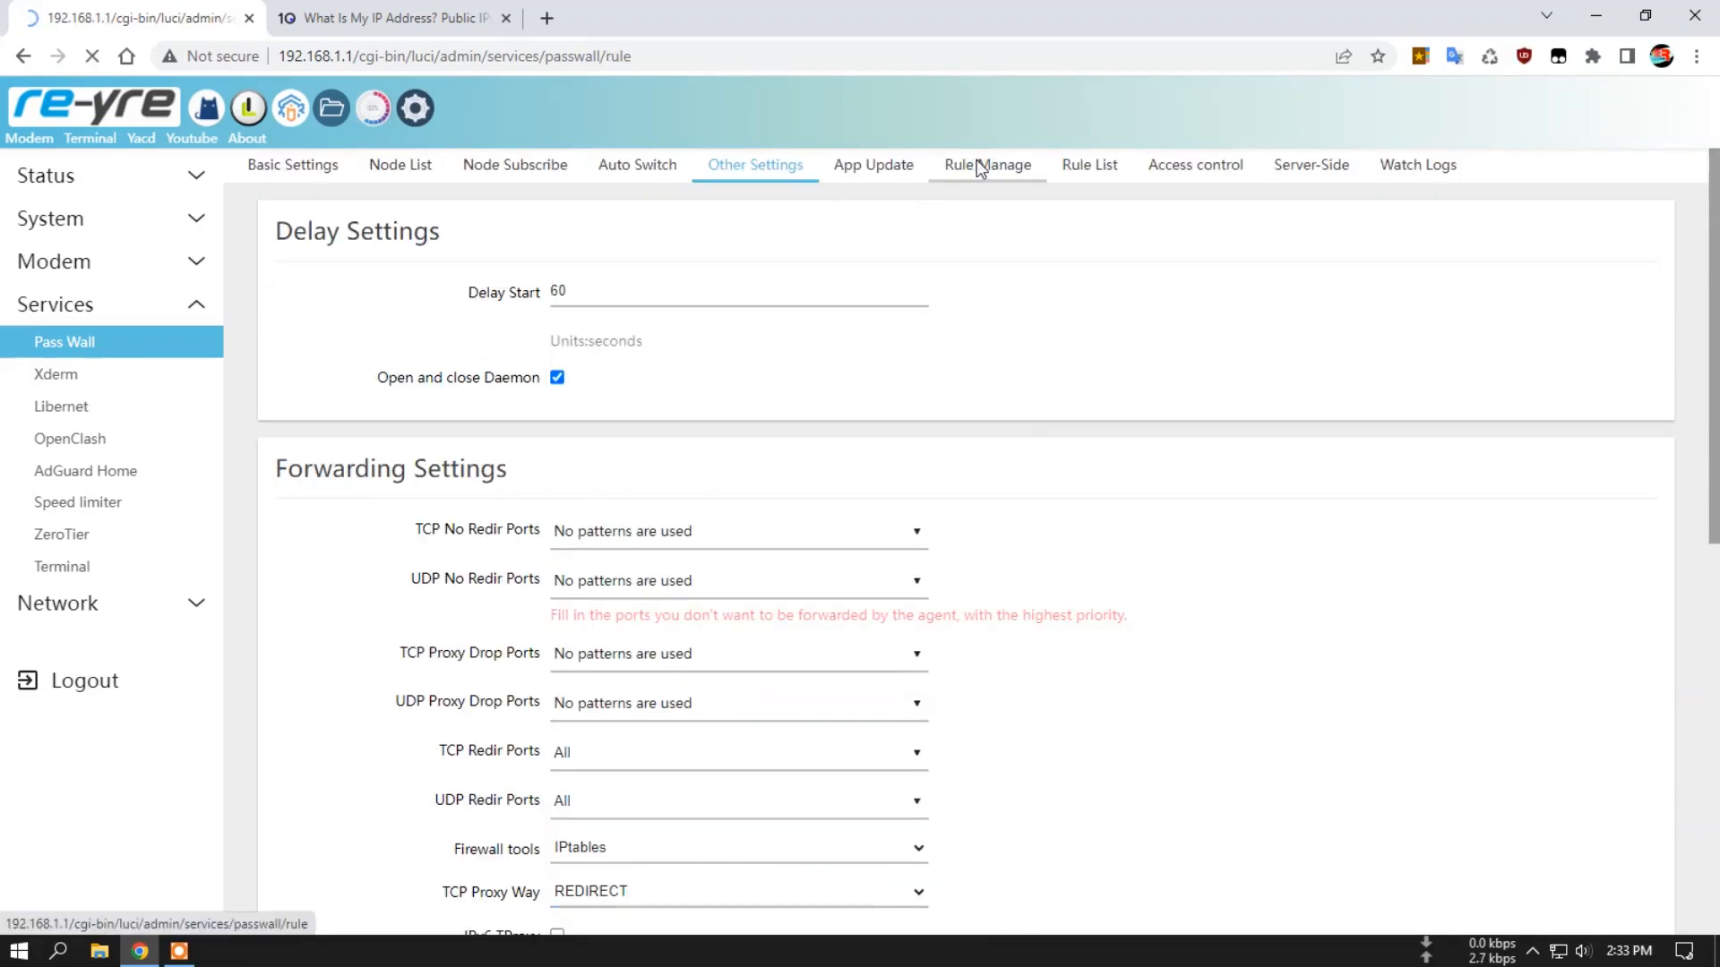
pyautogui.scroll(-7, 1079, 492)
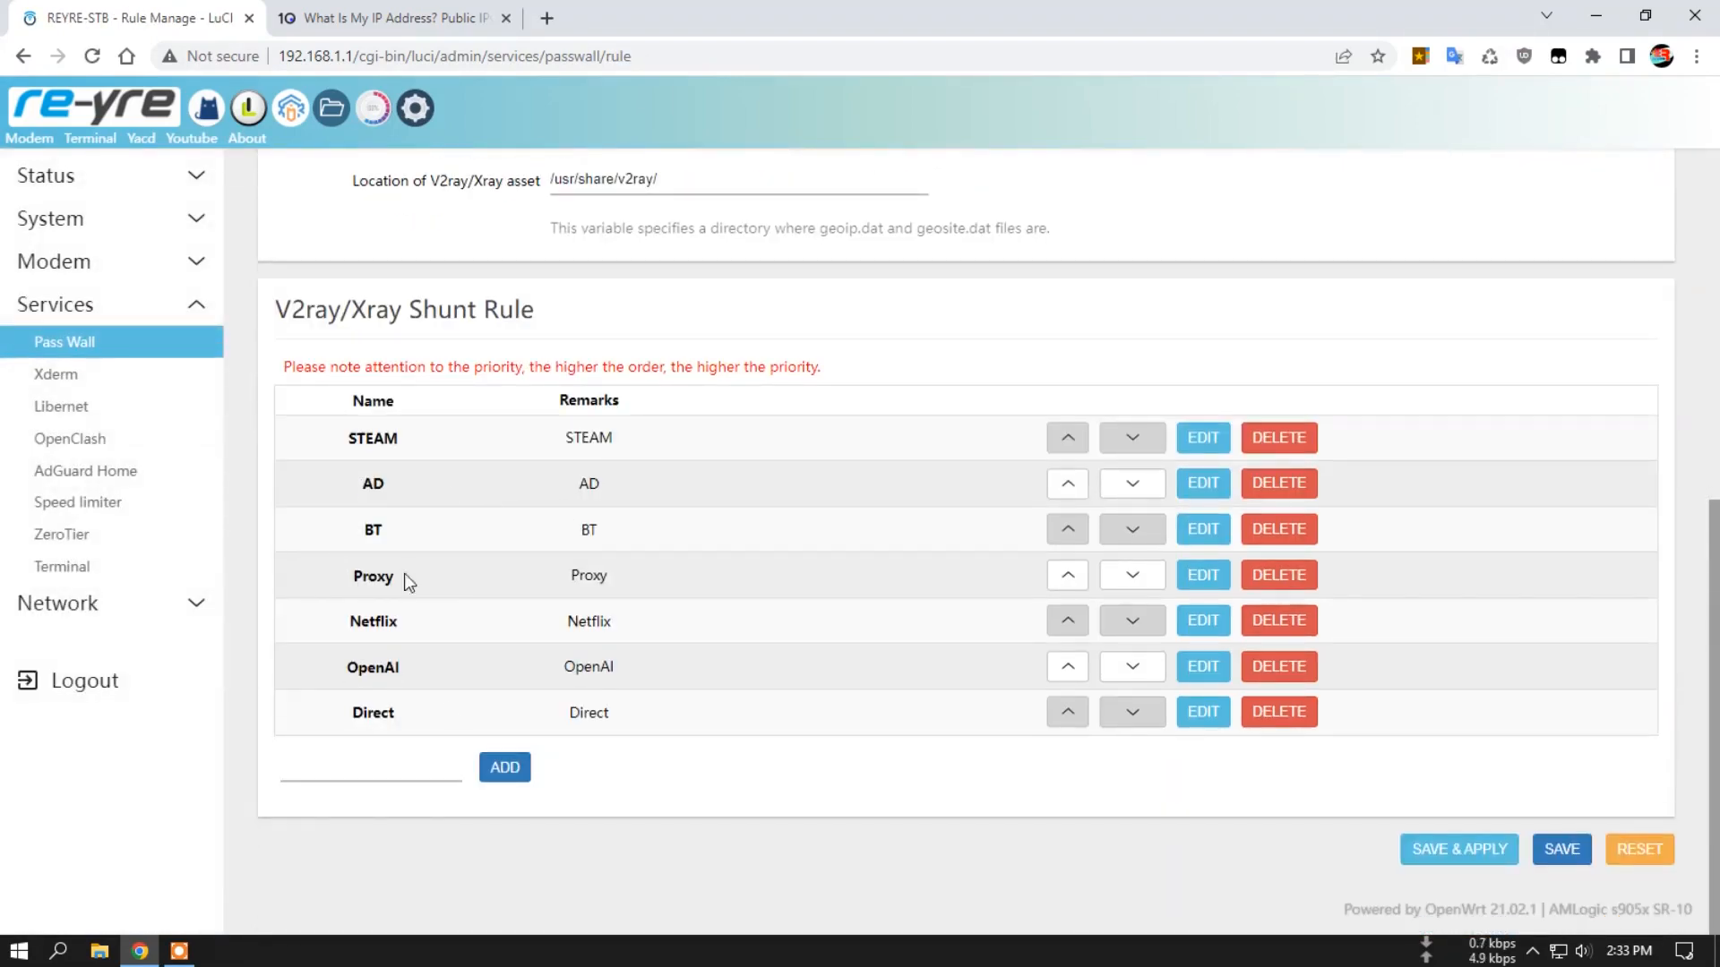
pyautogui.scroll(7, 783, 452)
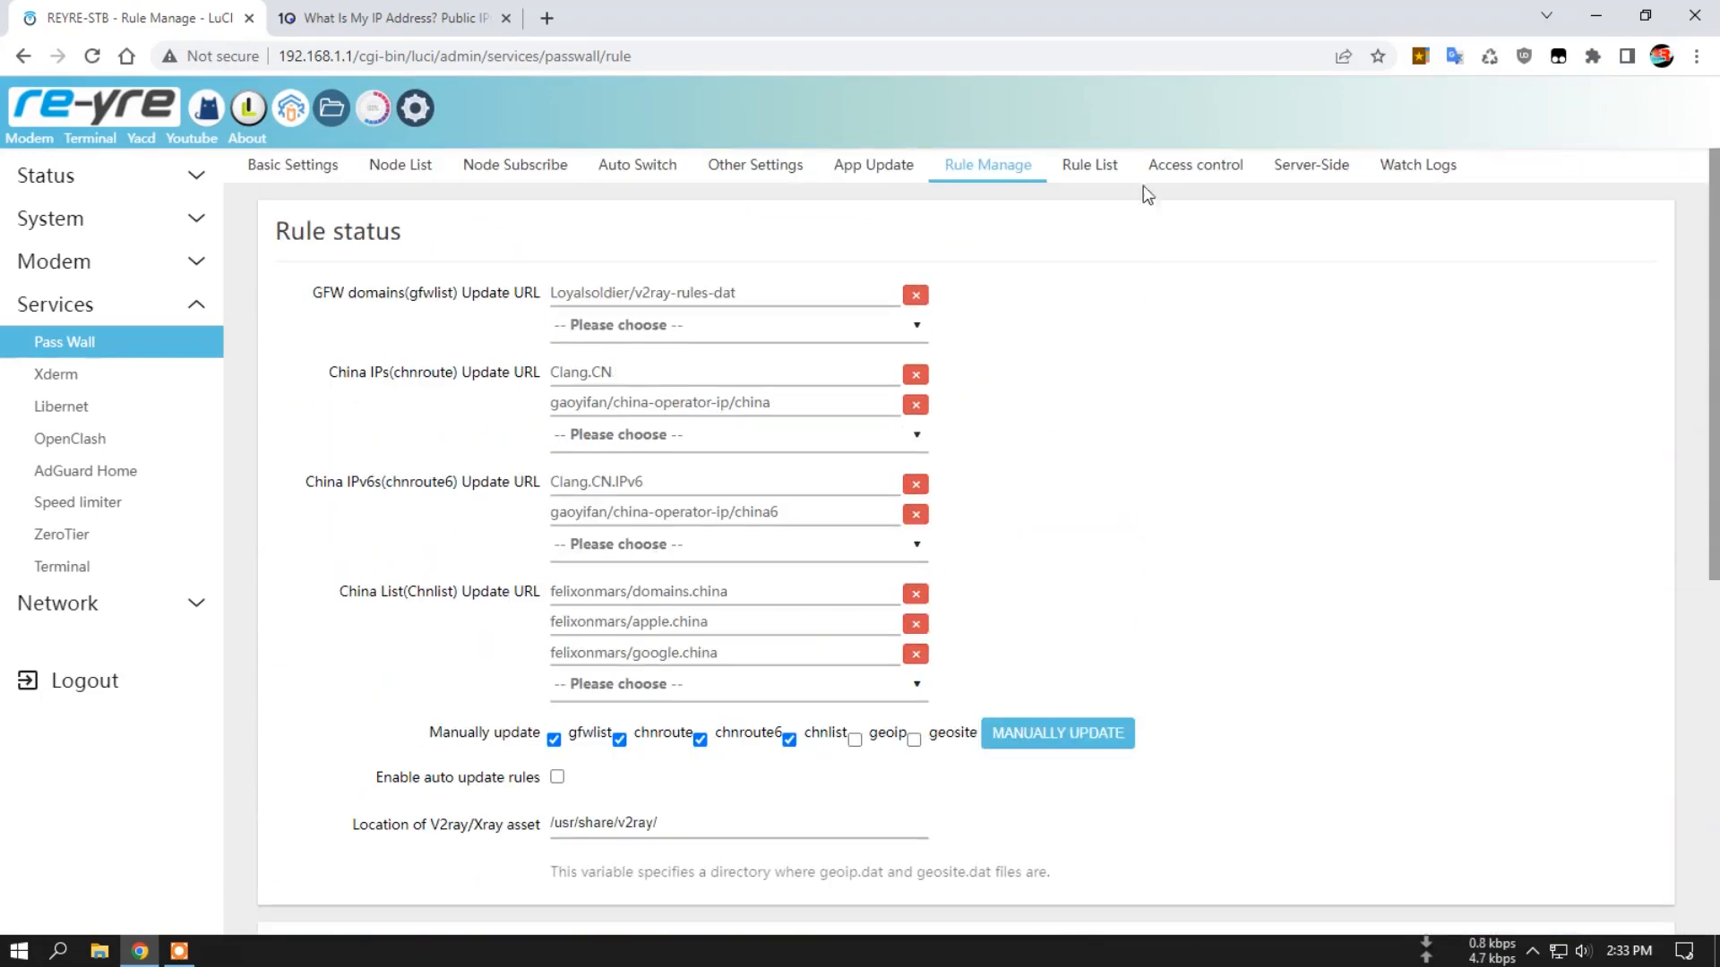
# Look through the direct, proxy, block, LAN IP and route hosts lists on the Rule List page.
pyautogui.click(1091, 167)
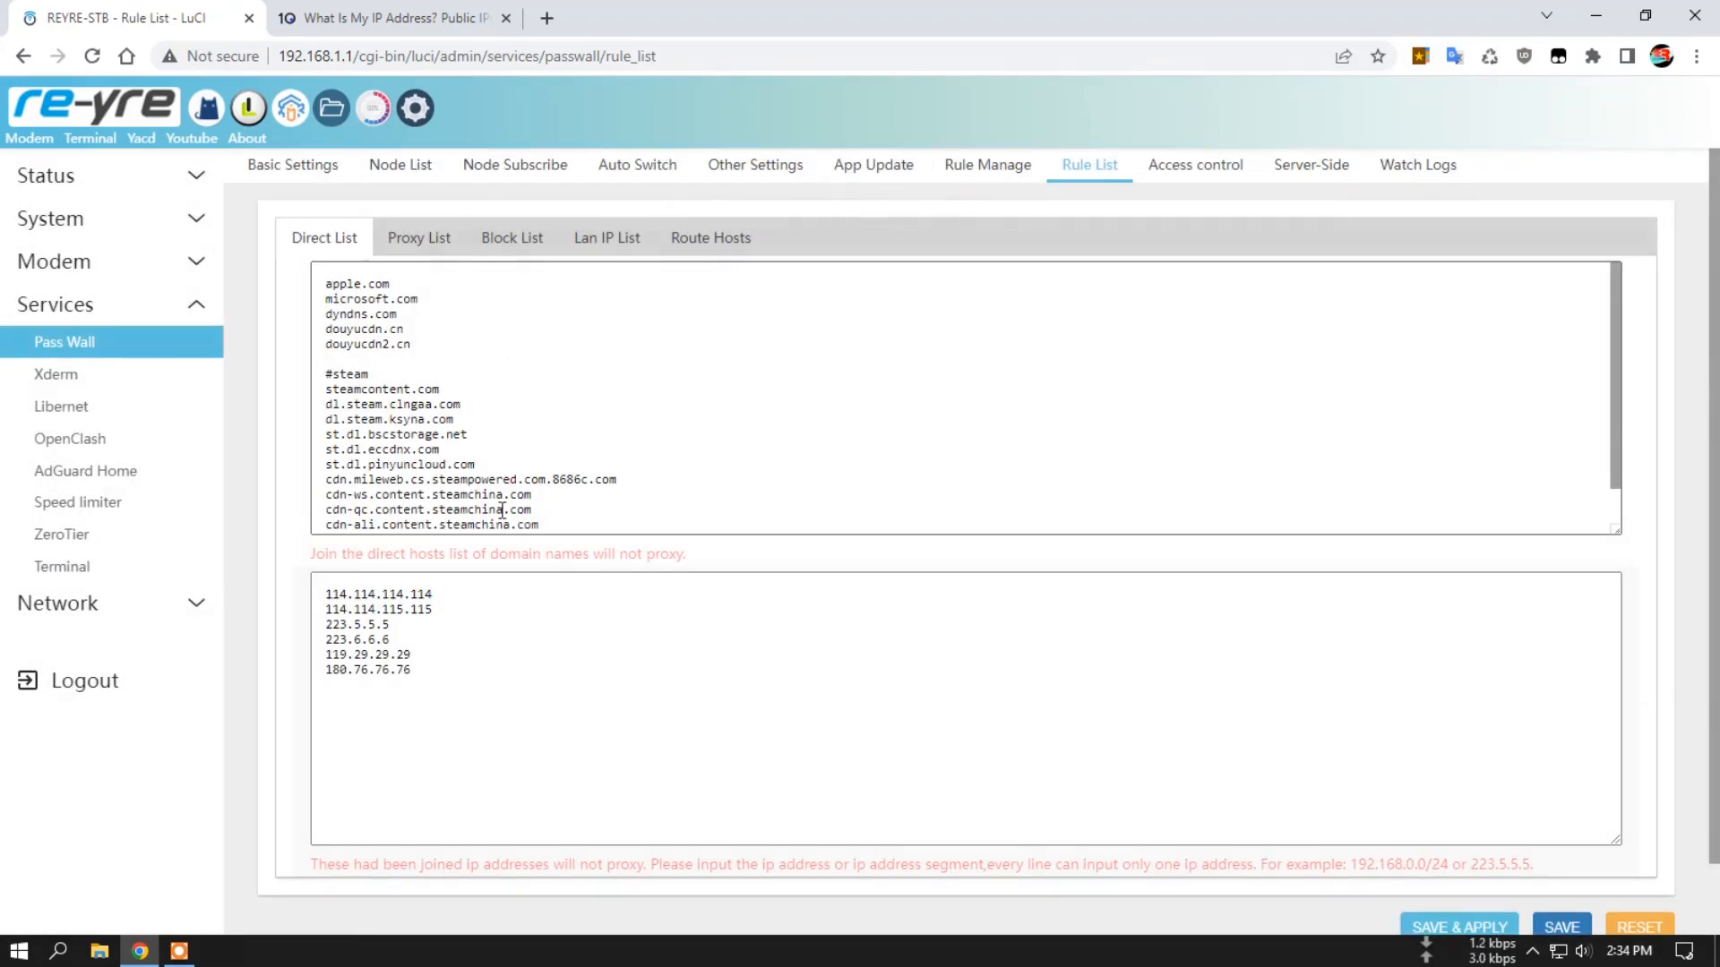
pyautogui.click(403, 240)
pyautogui.click(538, 240)
pyautogui.click(574, 237)
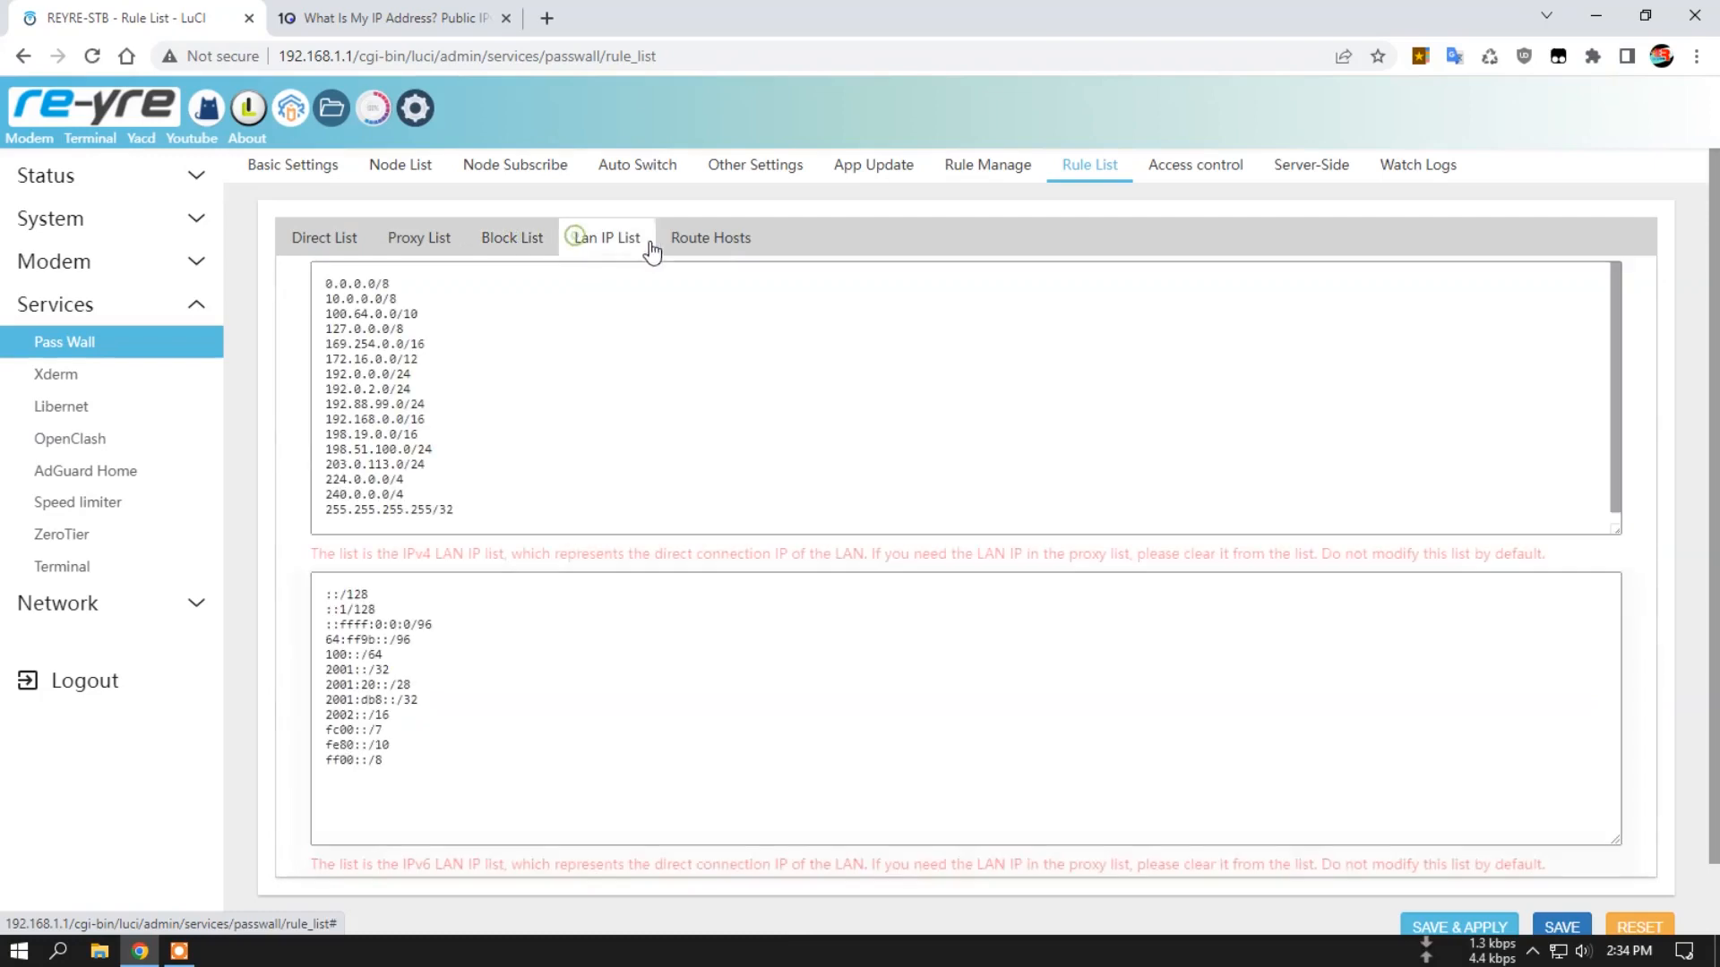
pyautogui.click(707, 239)
# View Pass Wall's access control, server-side and log pages, ending at the node list.
pyautogui.click(1206, 175)
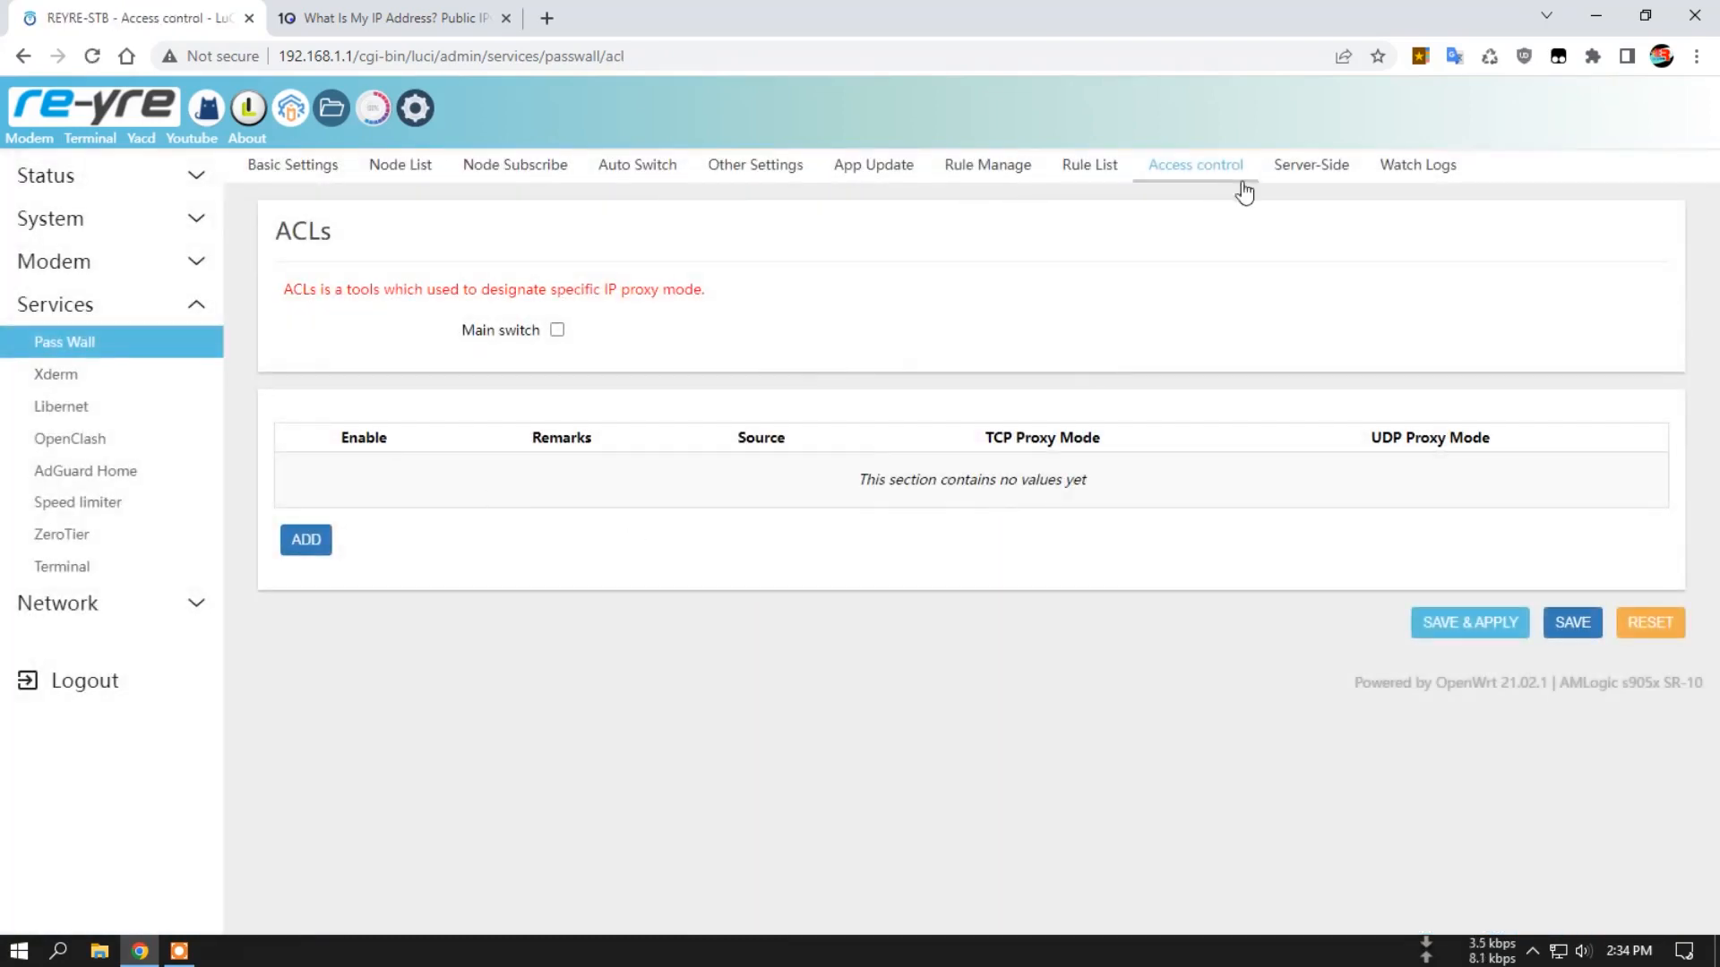
pyautogui.click(1315, 169)
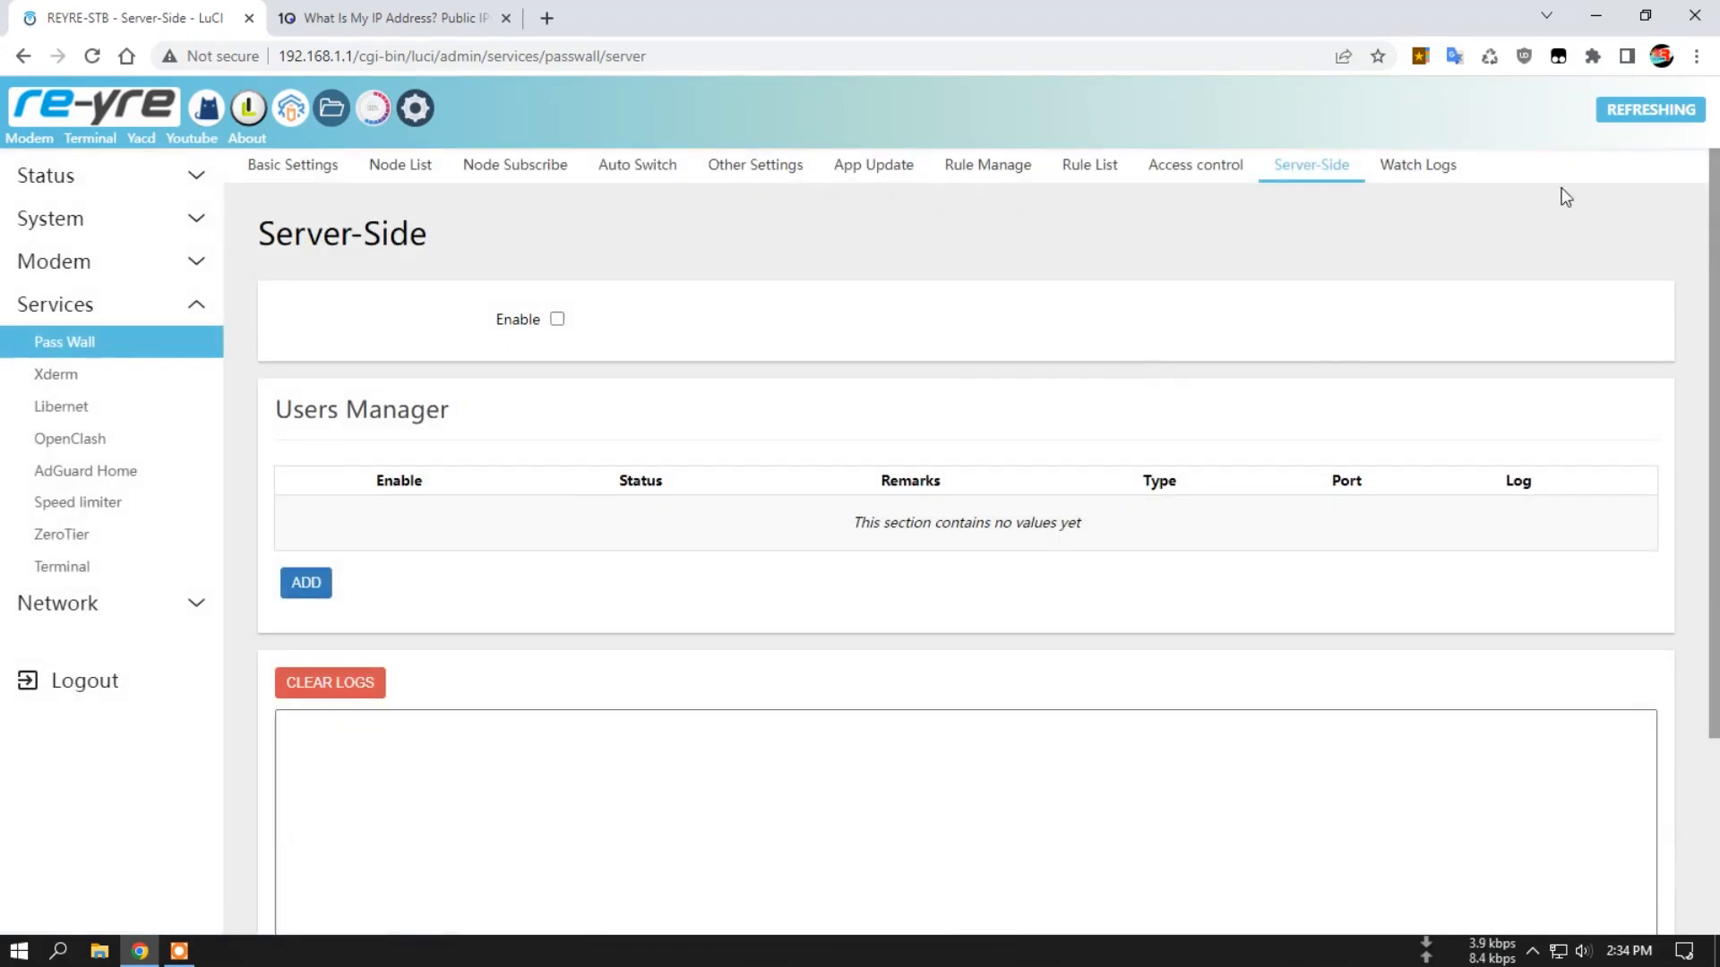
pyautogui.click(1435, 170)
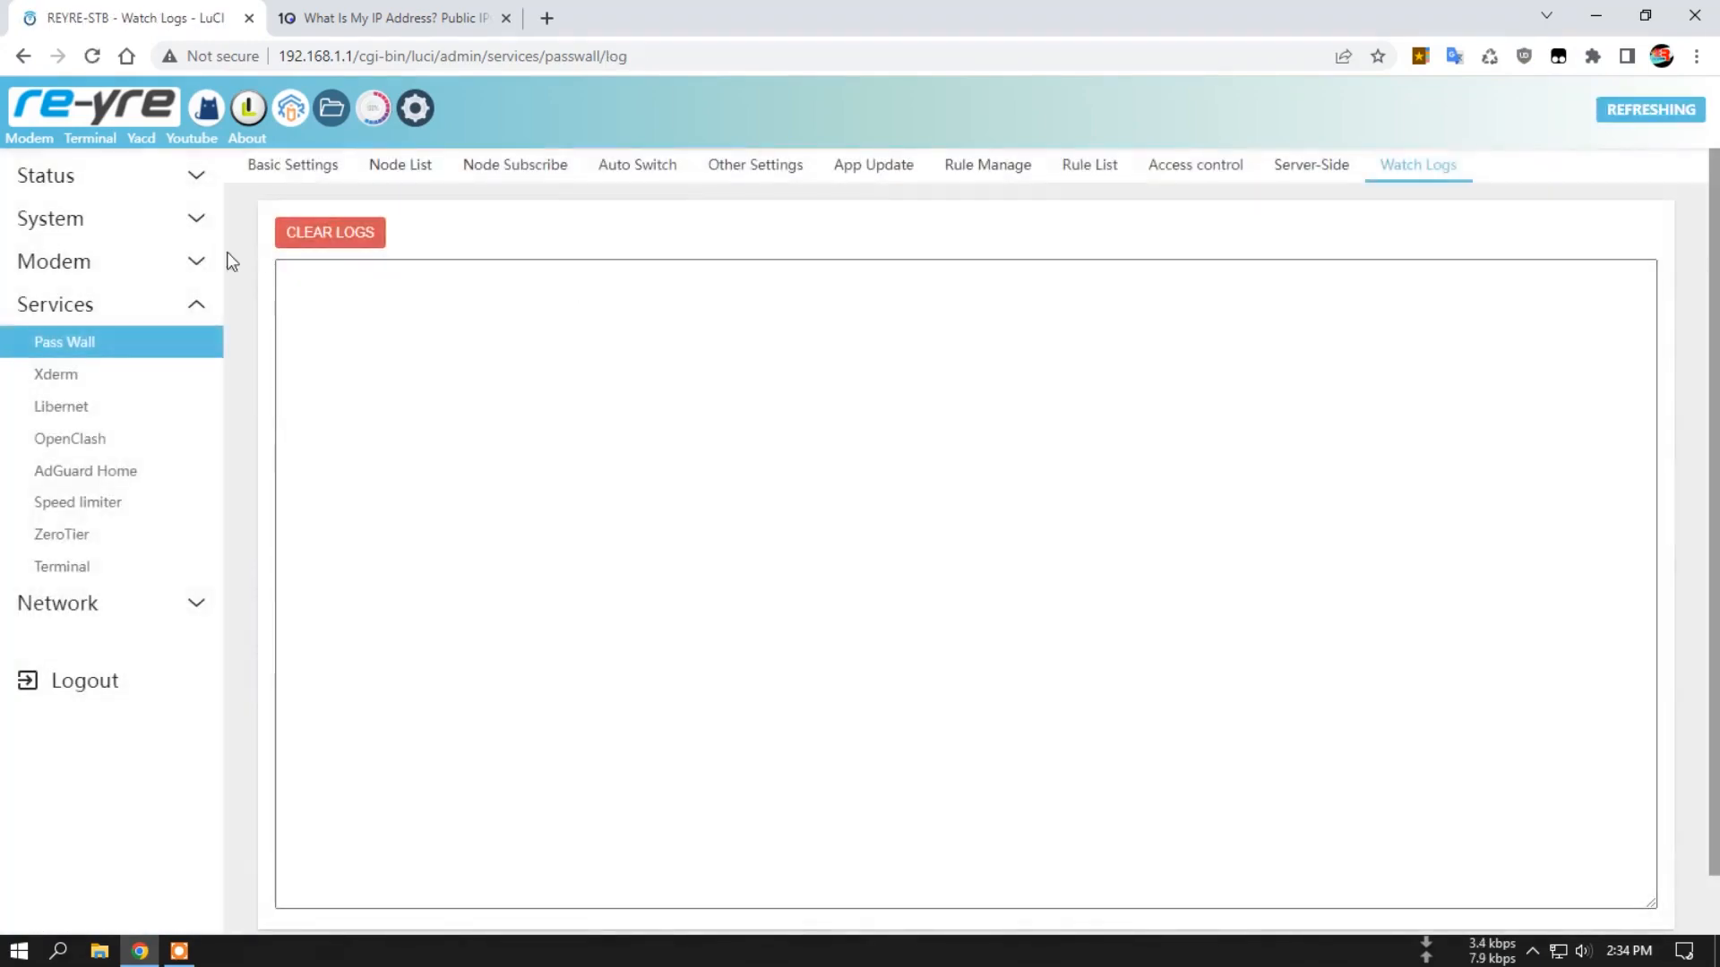
pyautogui.click(391, 170)
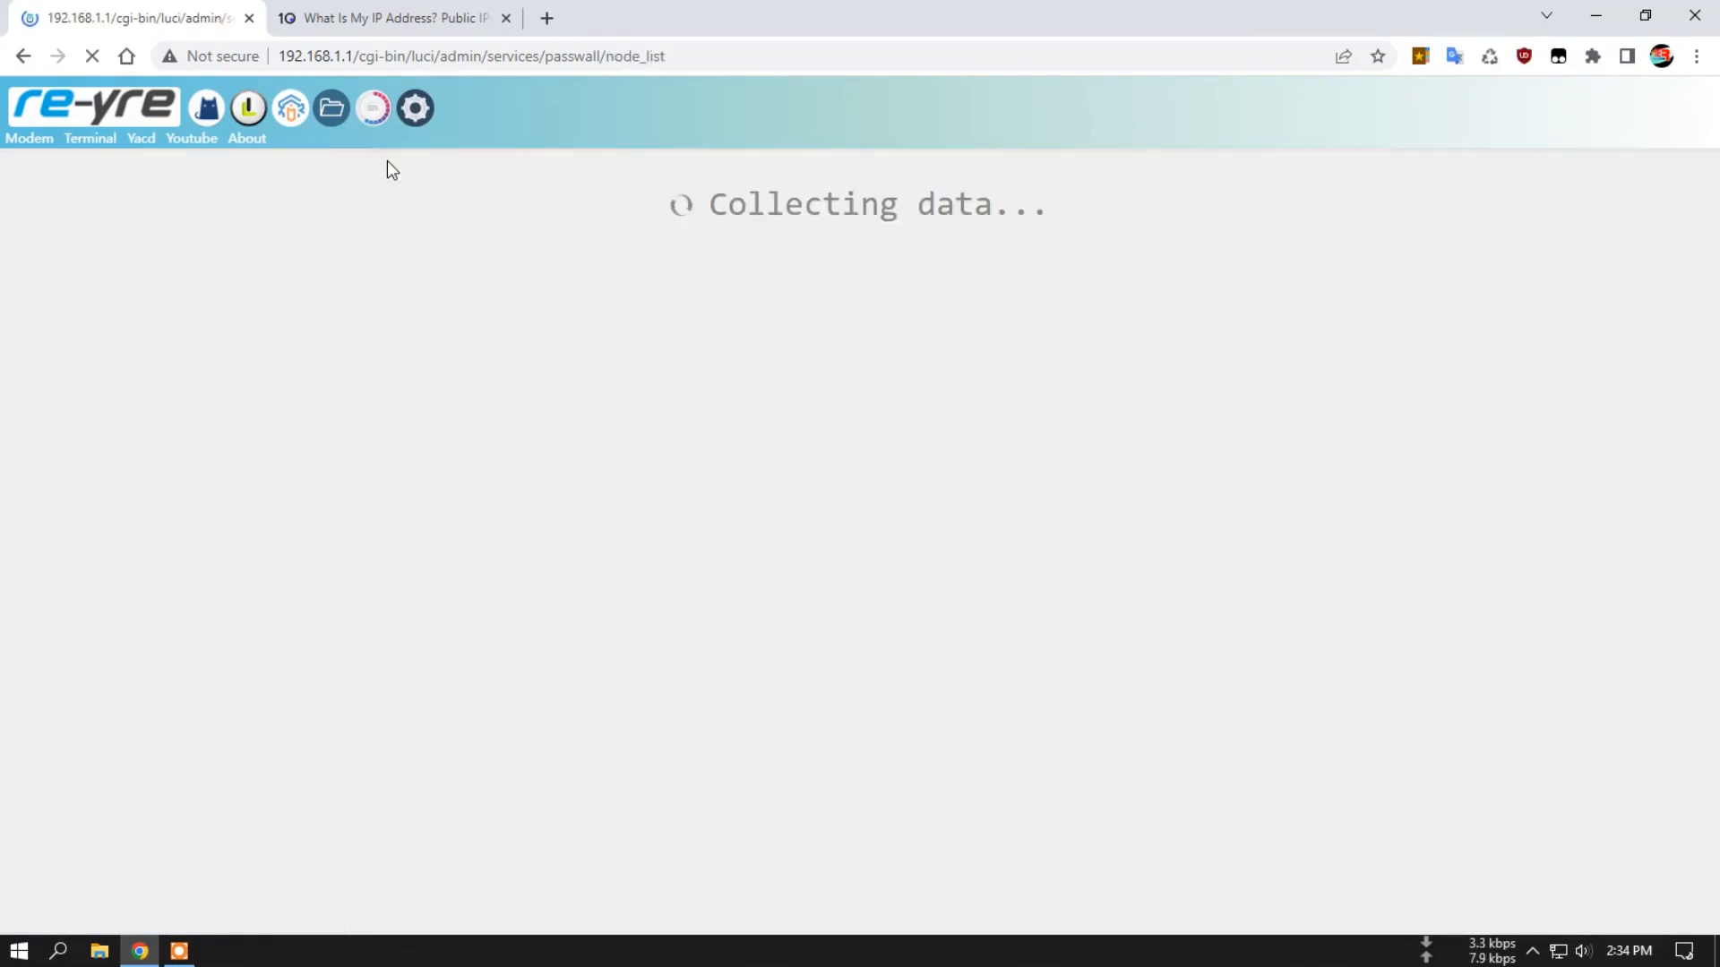
# Check the main Basic Settings and choose Xray Trojan: [Howdy] as the TCP node.
pyautogui.click(294, 169)
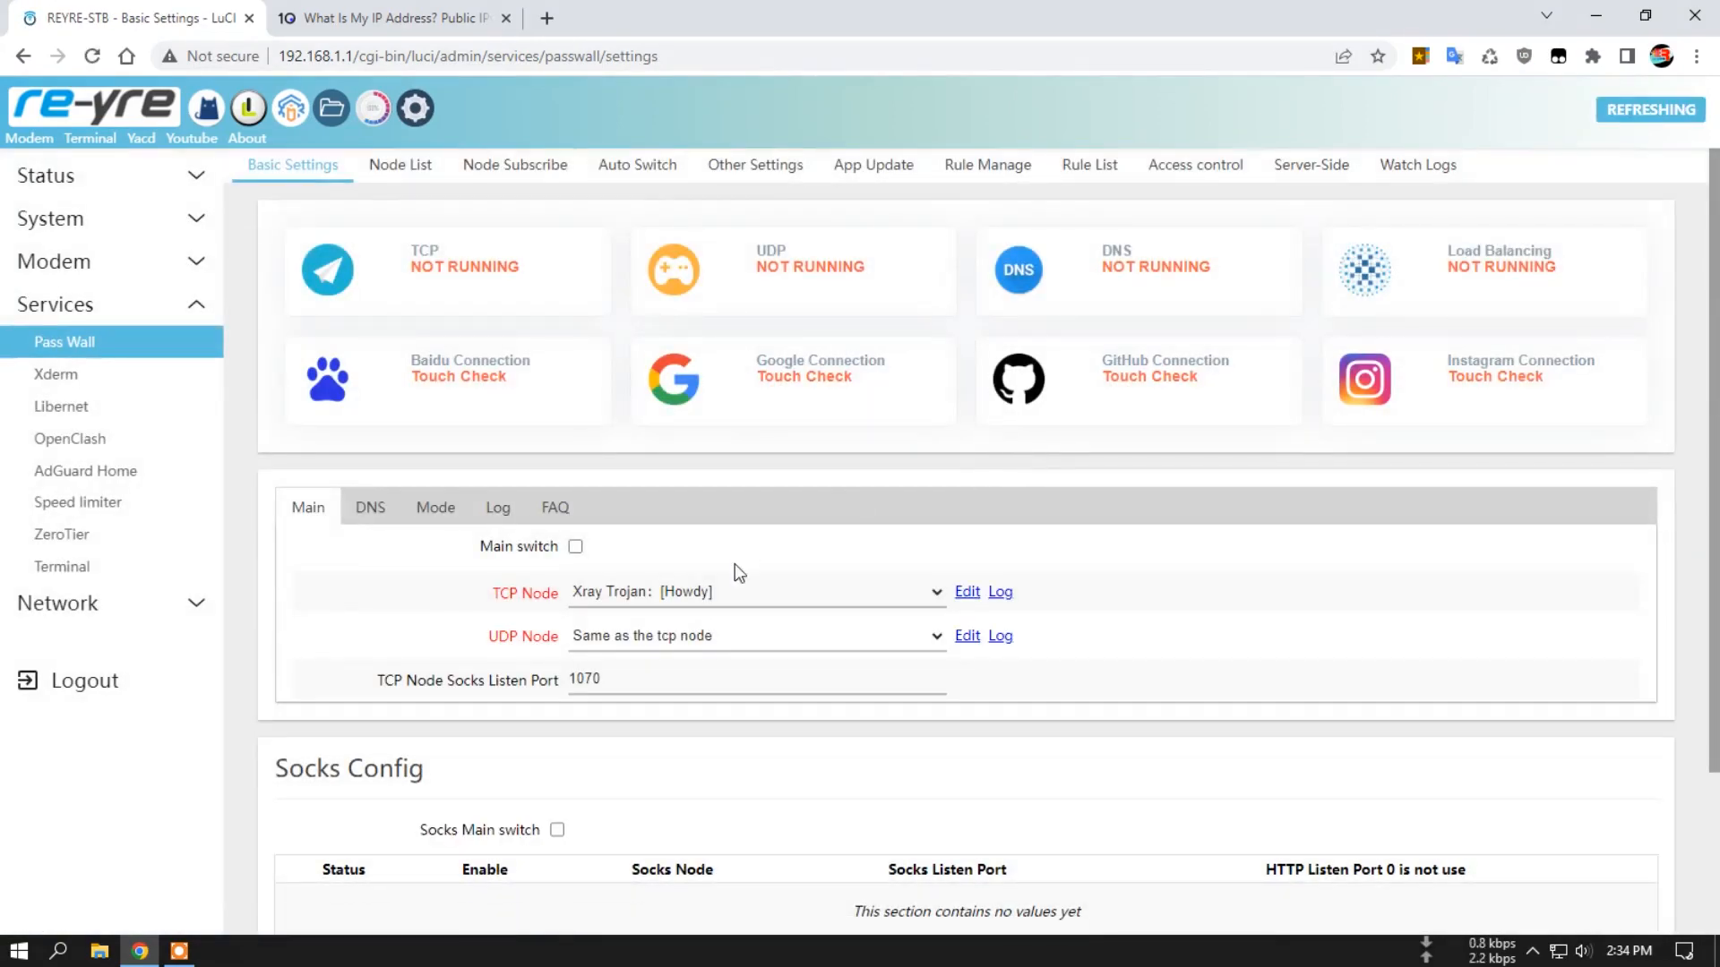
pyautogui.scroll(-3, 717, 497)
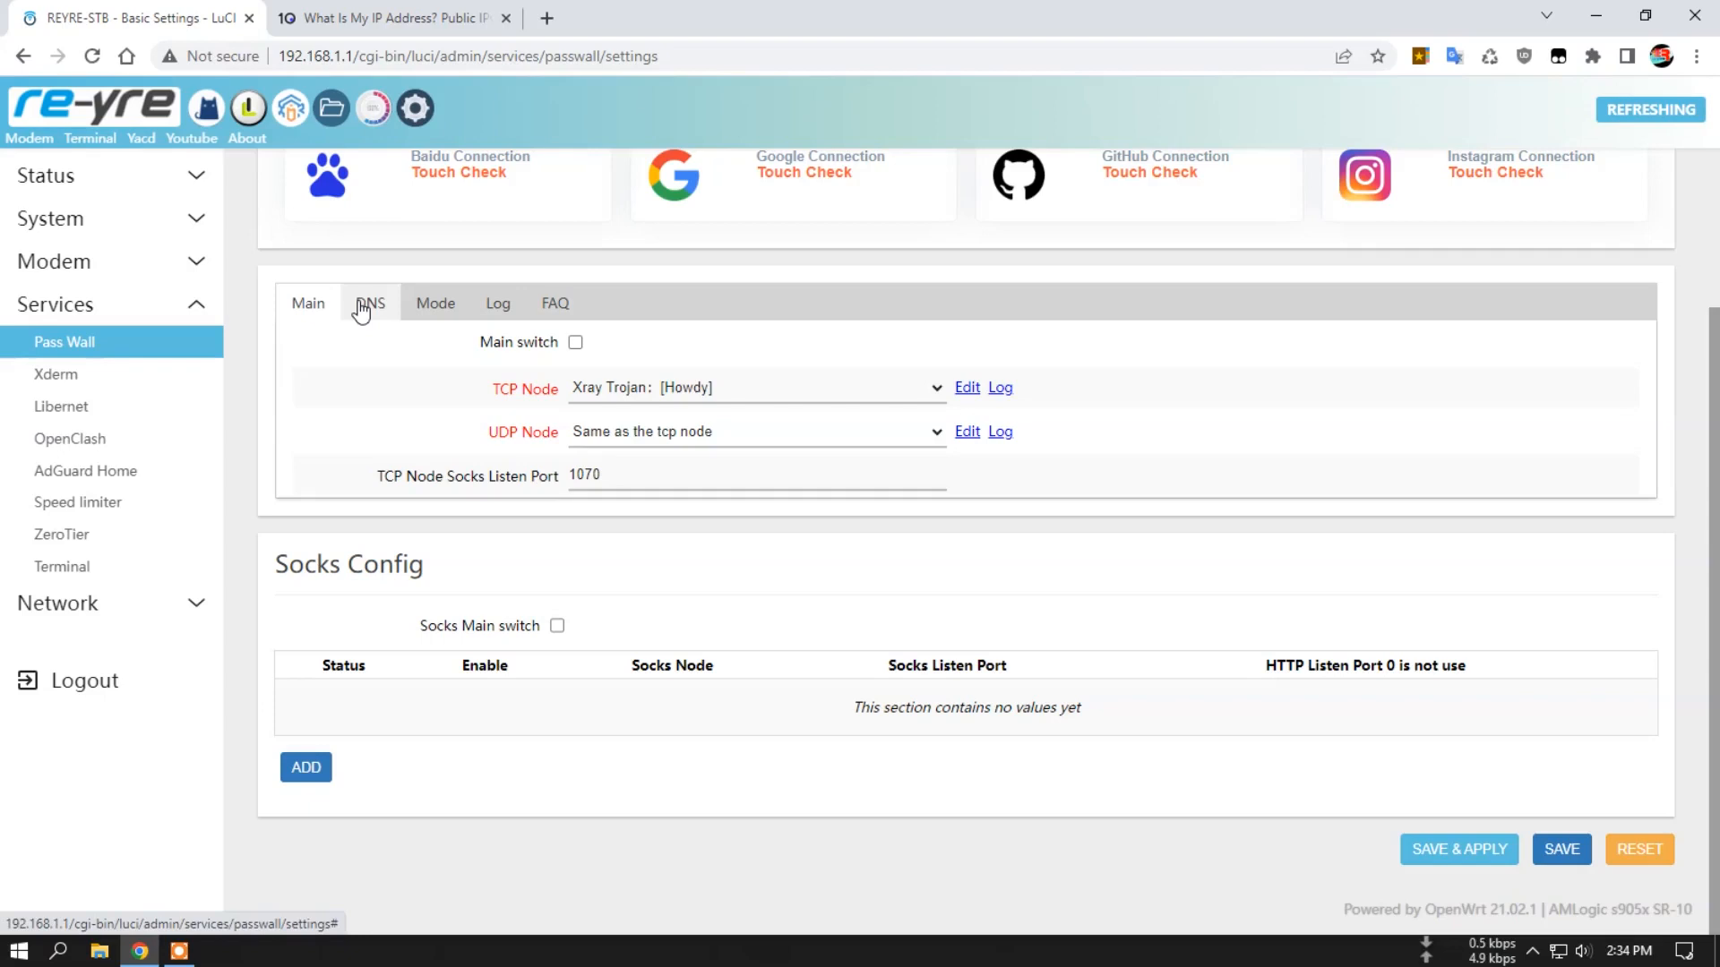
pyautogui.click(728, 389)
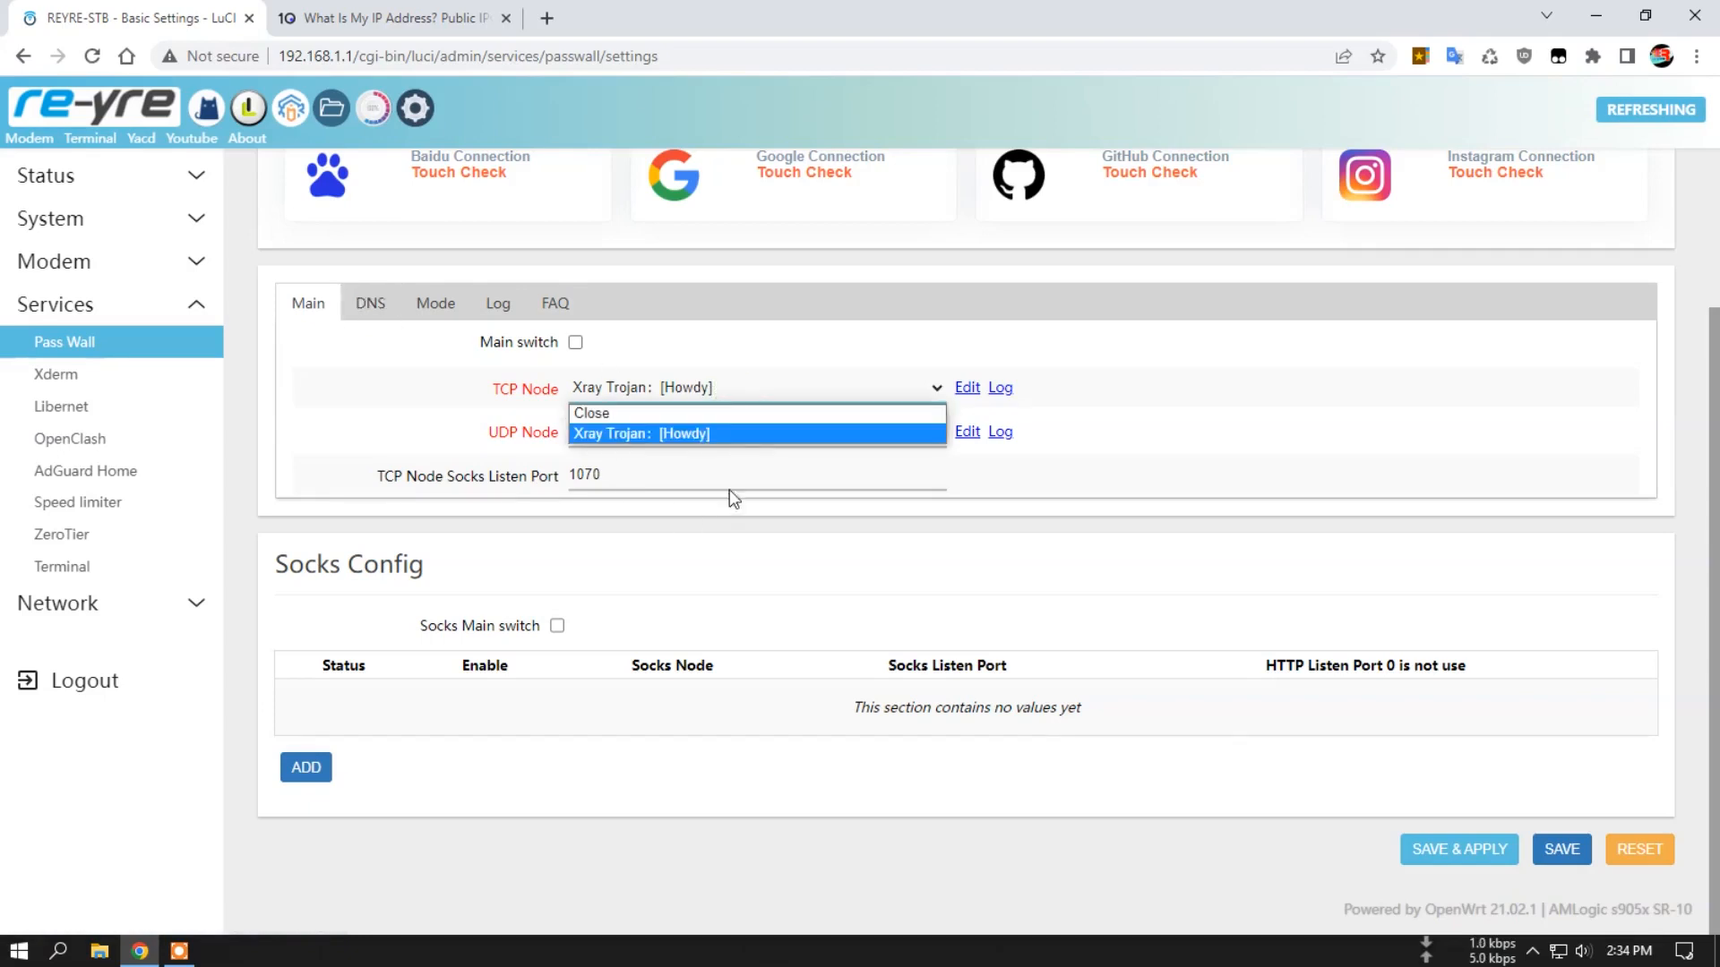
pyautogui.click(682, 433)
# Examine the DNS filter mode and remote DNS choices, picking Requery DNS By TCP and 8.8.8.8 (Google).
pyautogui.click(368, 309)
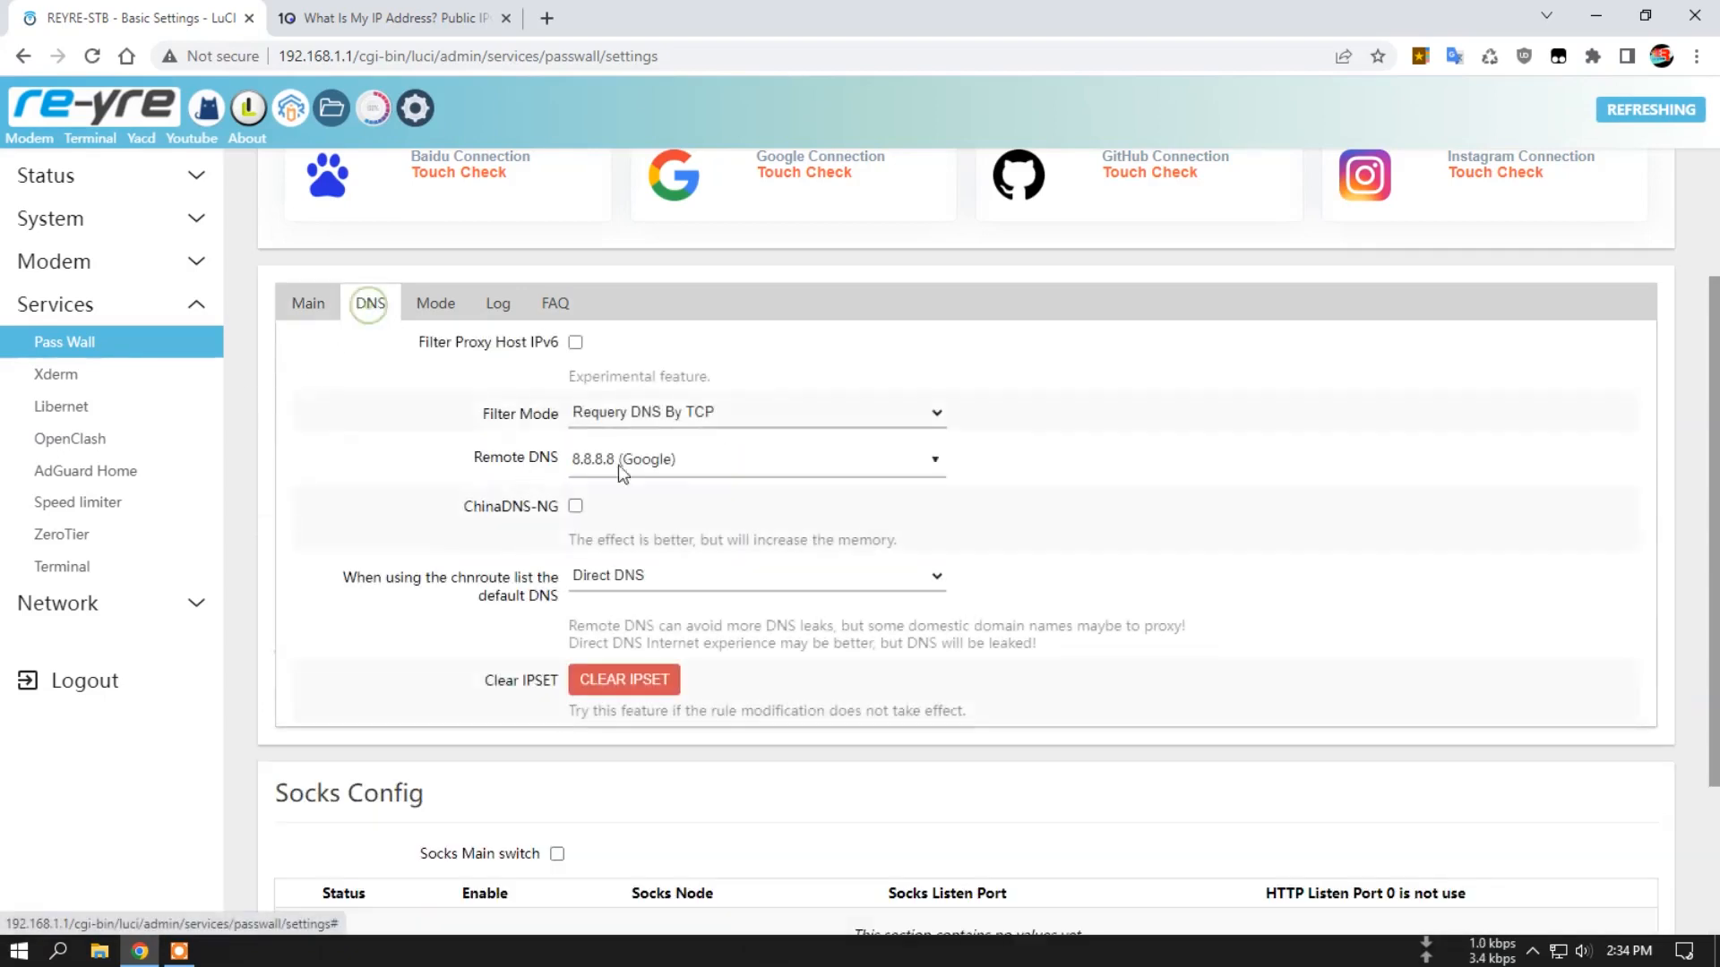
pyautogui.click(743, 415)
pyautogui.click(669, 438)
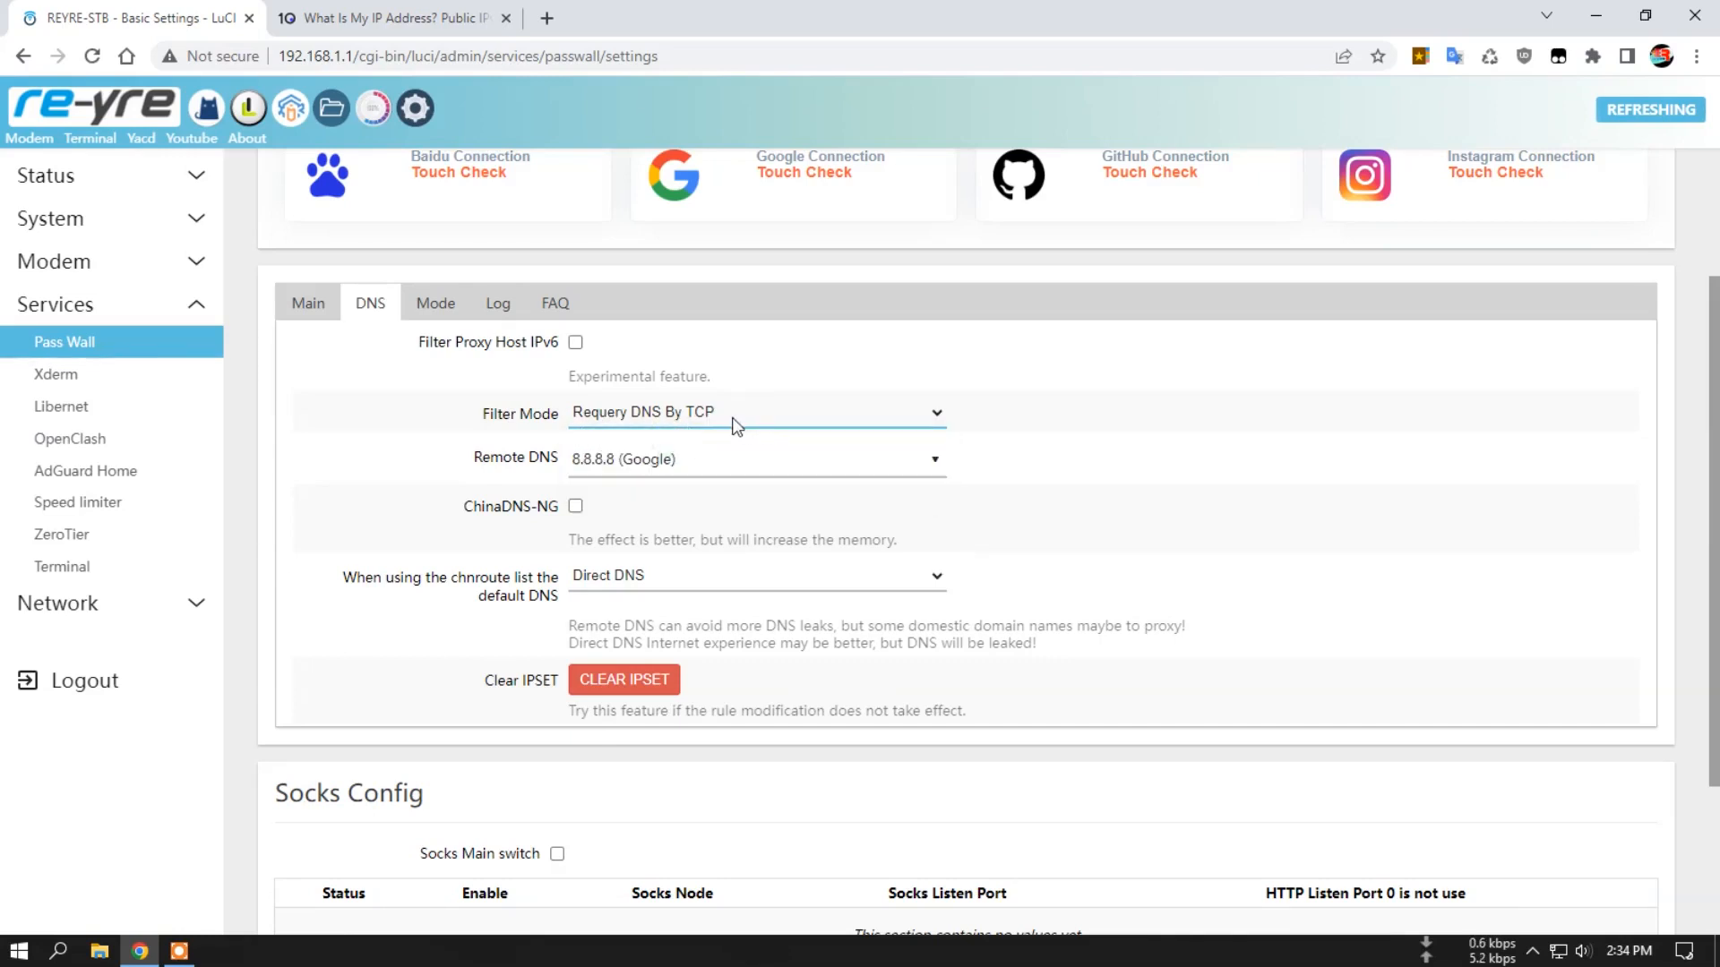
pyautogui.click(728, 477)
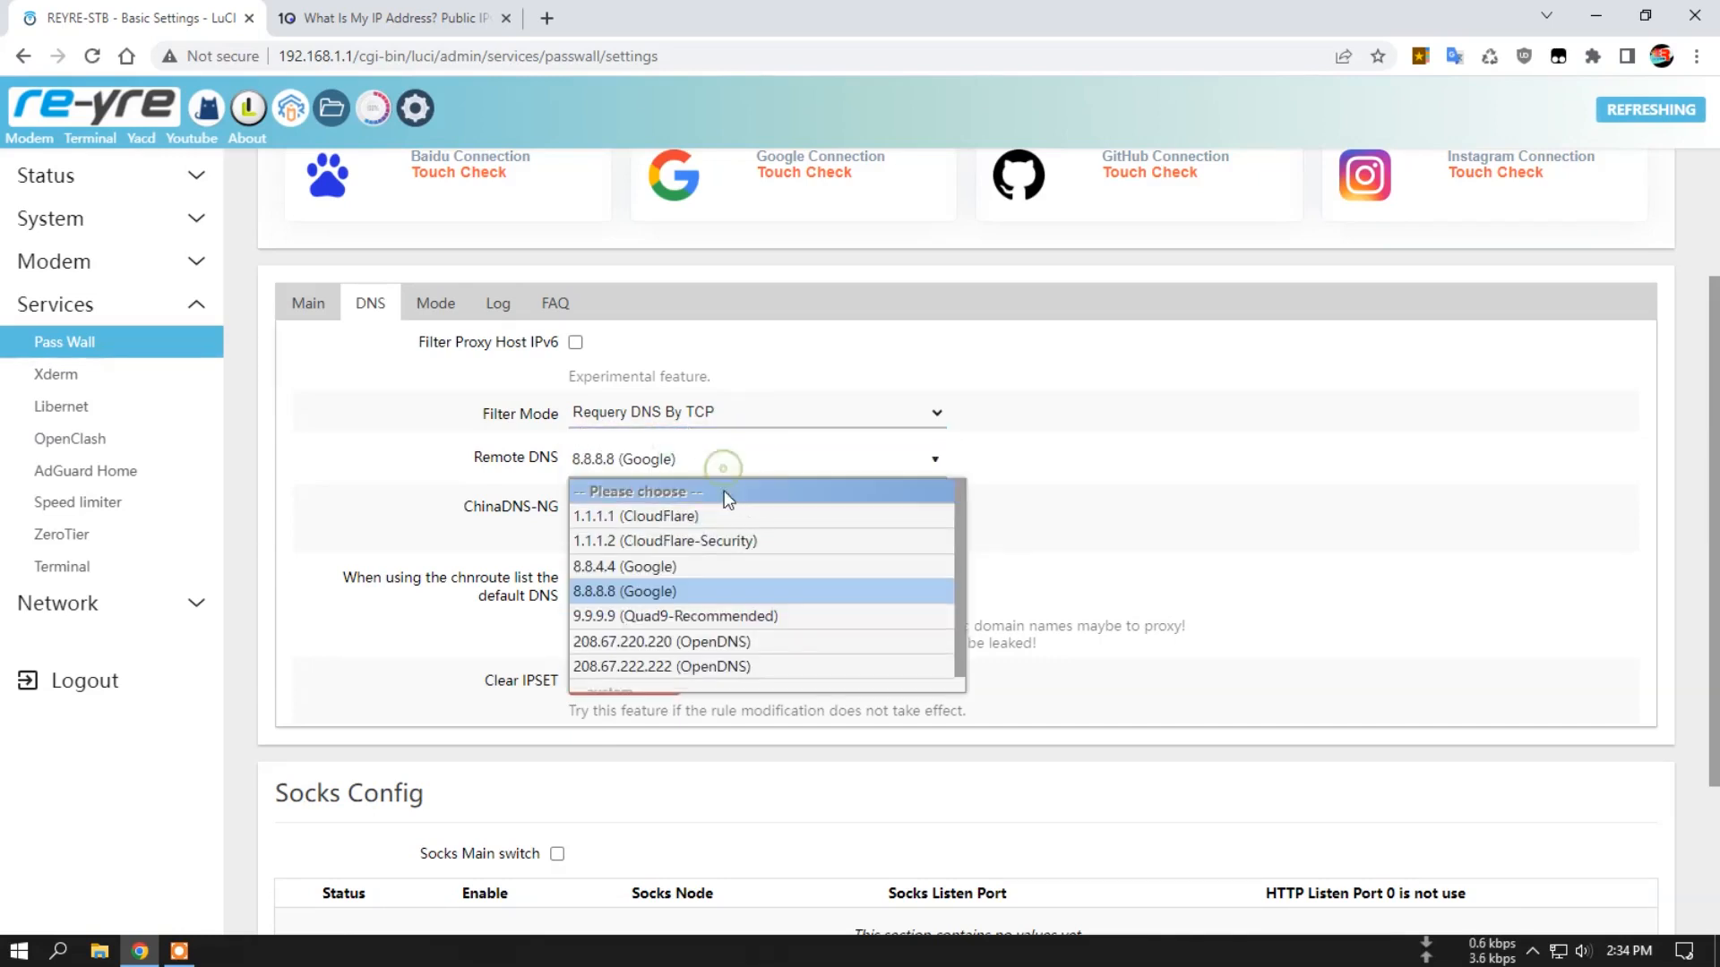
pyautogui.click(680, 585)
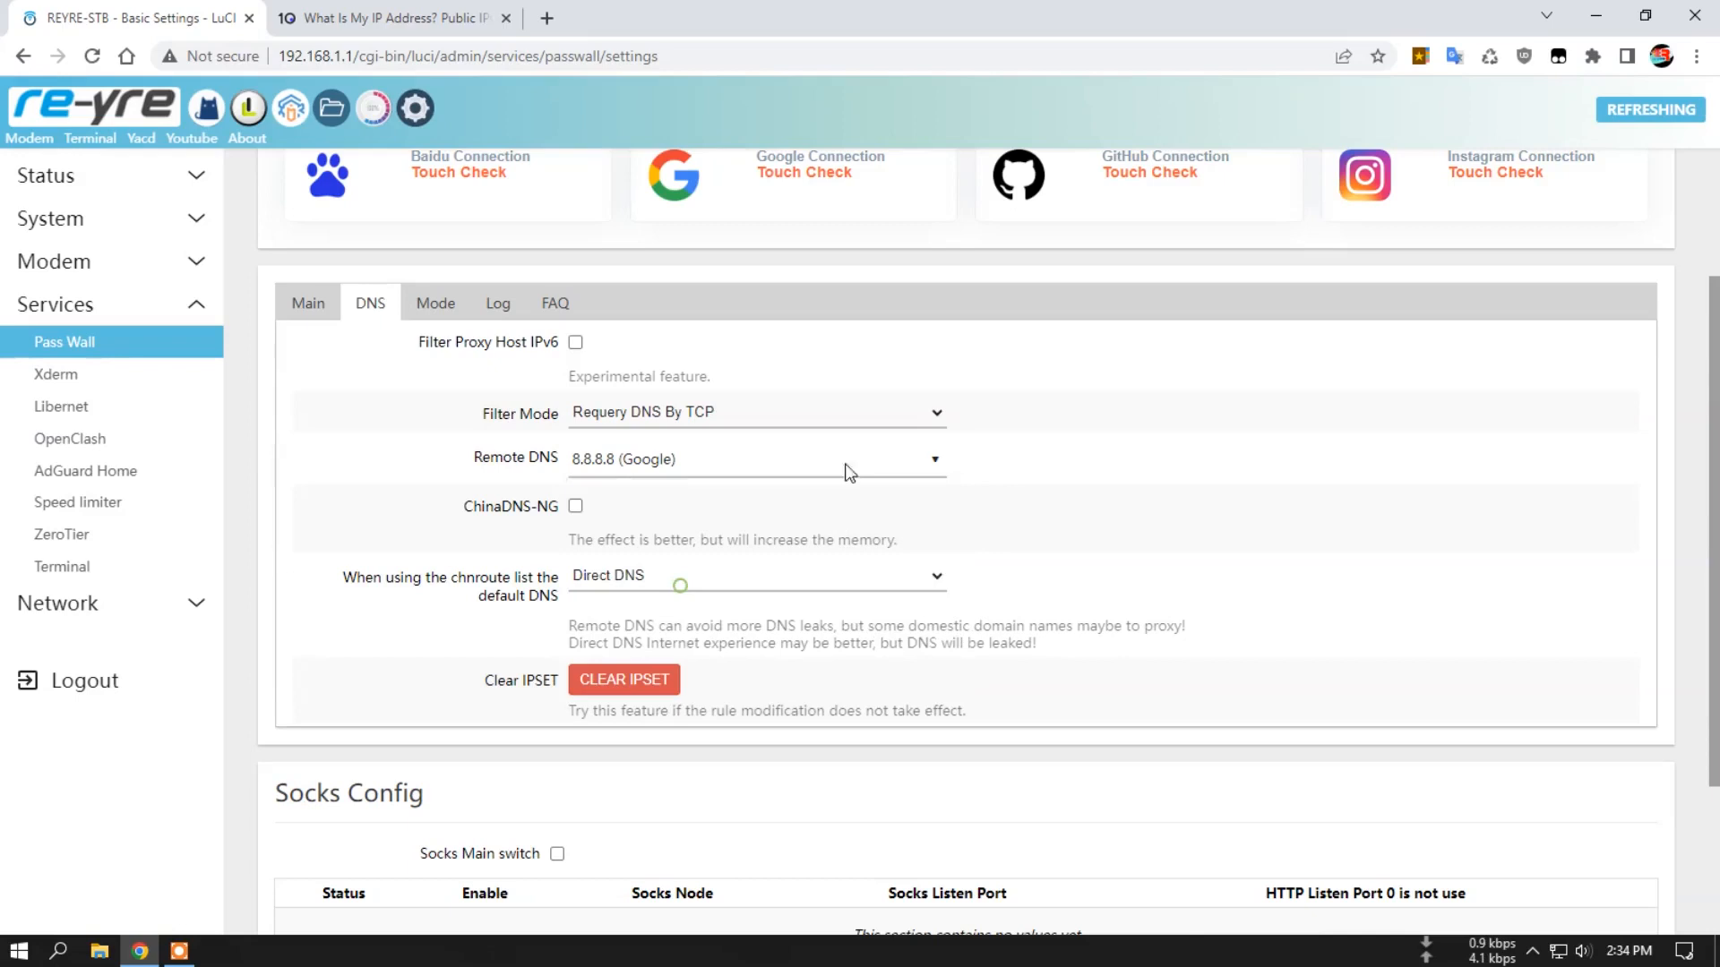
pyautogui.click(713, 421)
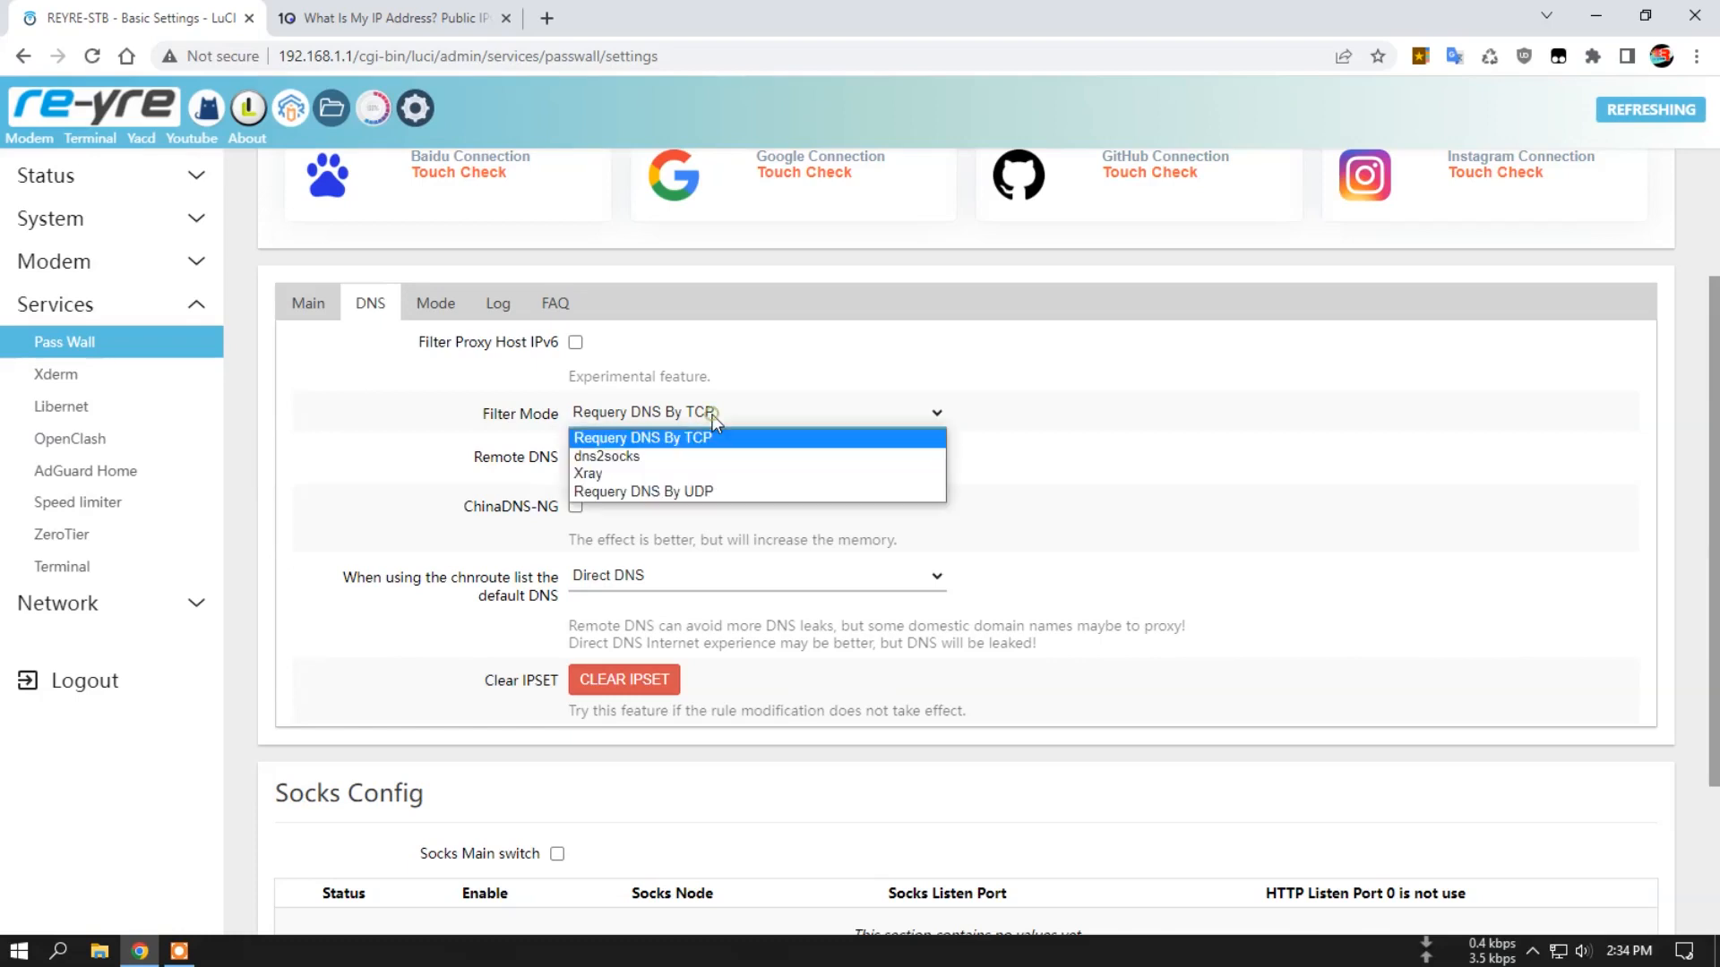
pyautogui.click(1153, 408)
# View the proxy mode, log and FAQ sections of Basic Settings and return to the main section.
pyautogui.click(439, 308)
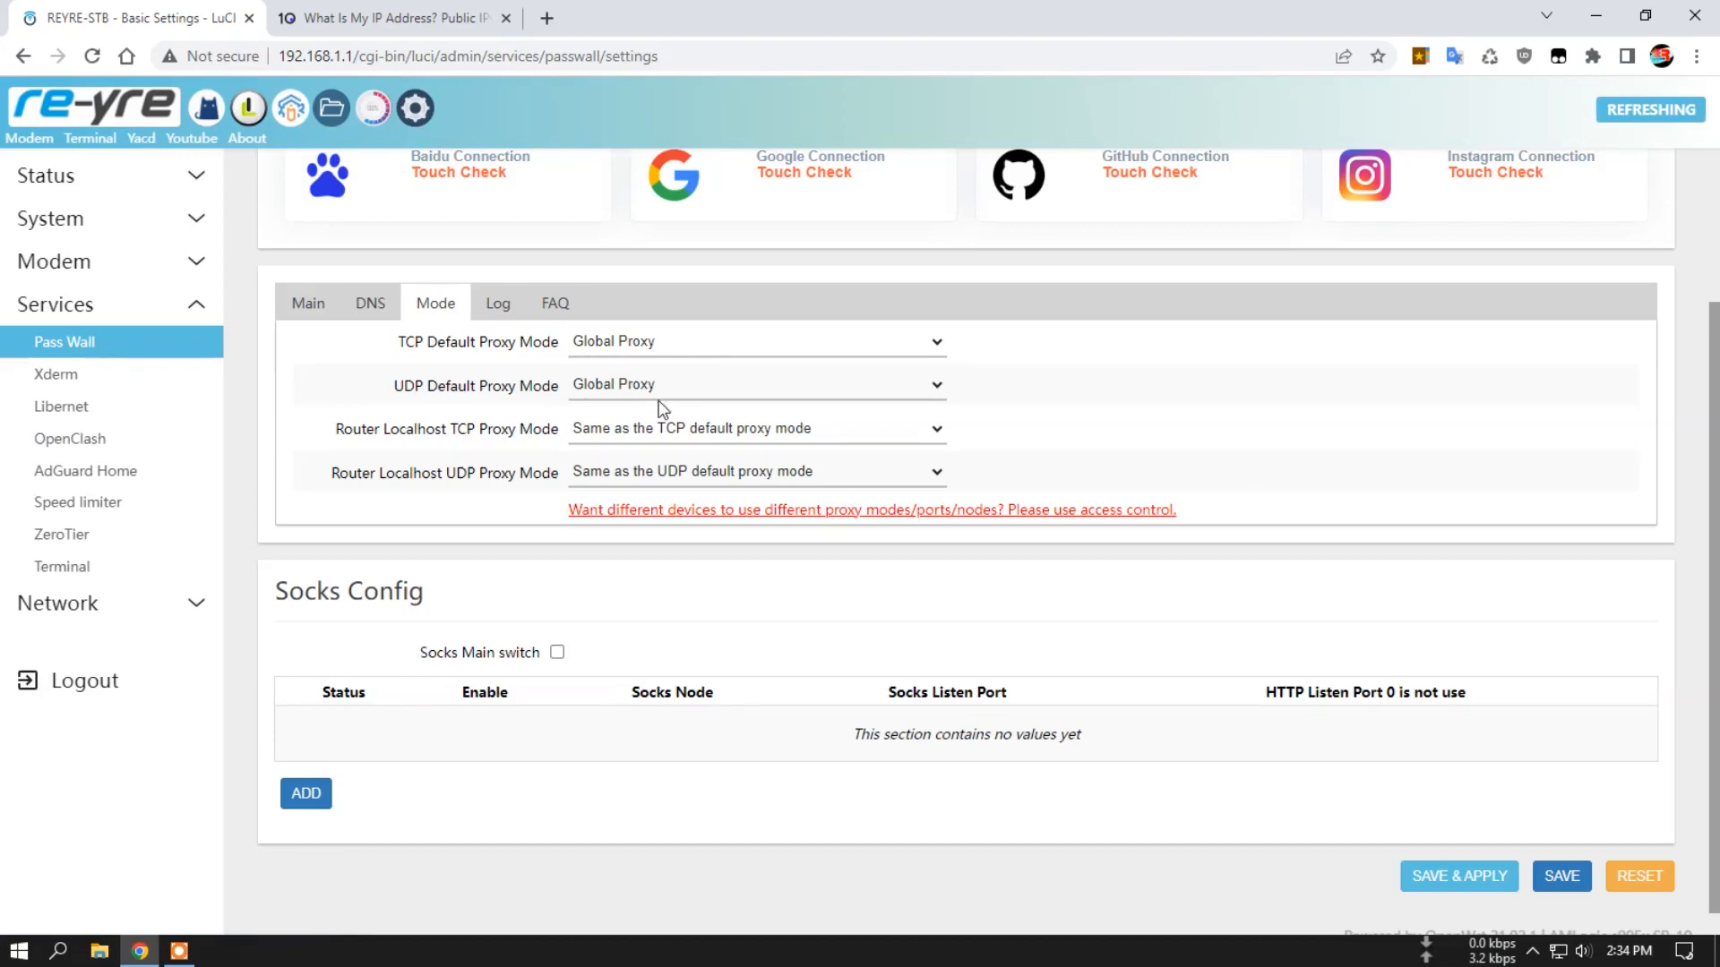
pyautogui.click(498, 302)
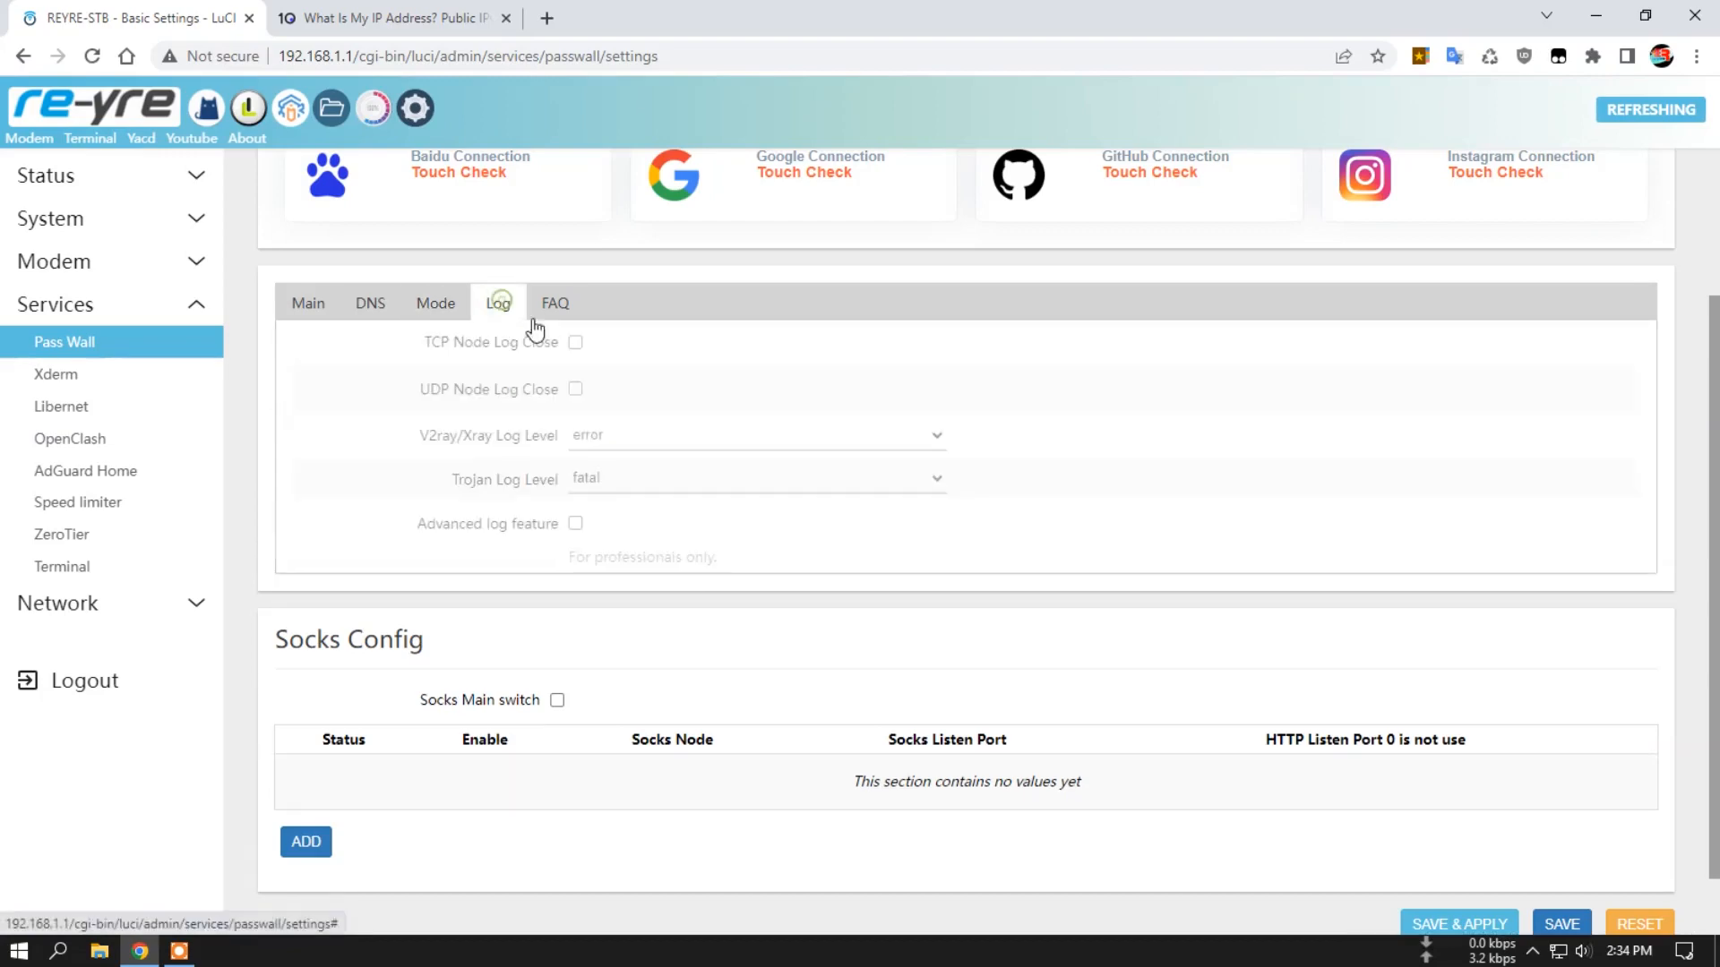
pyautogui.click(556, 305)
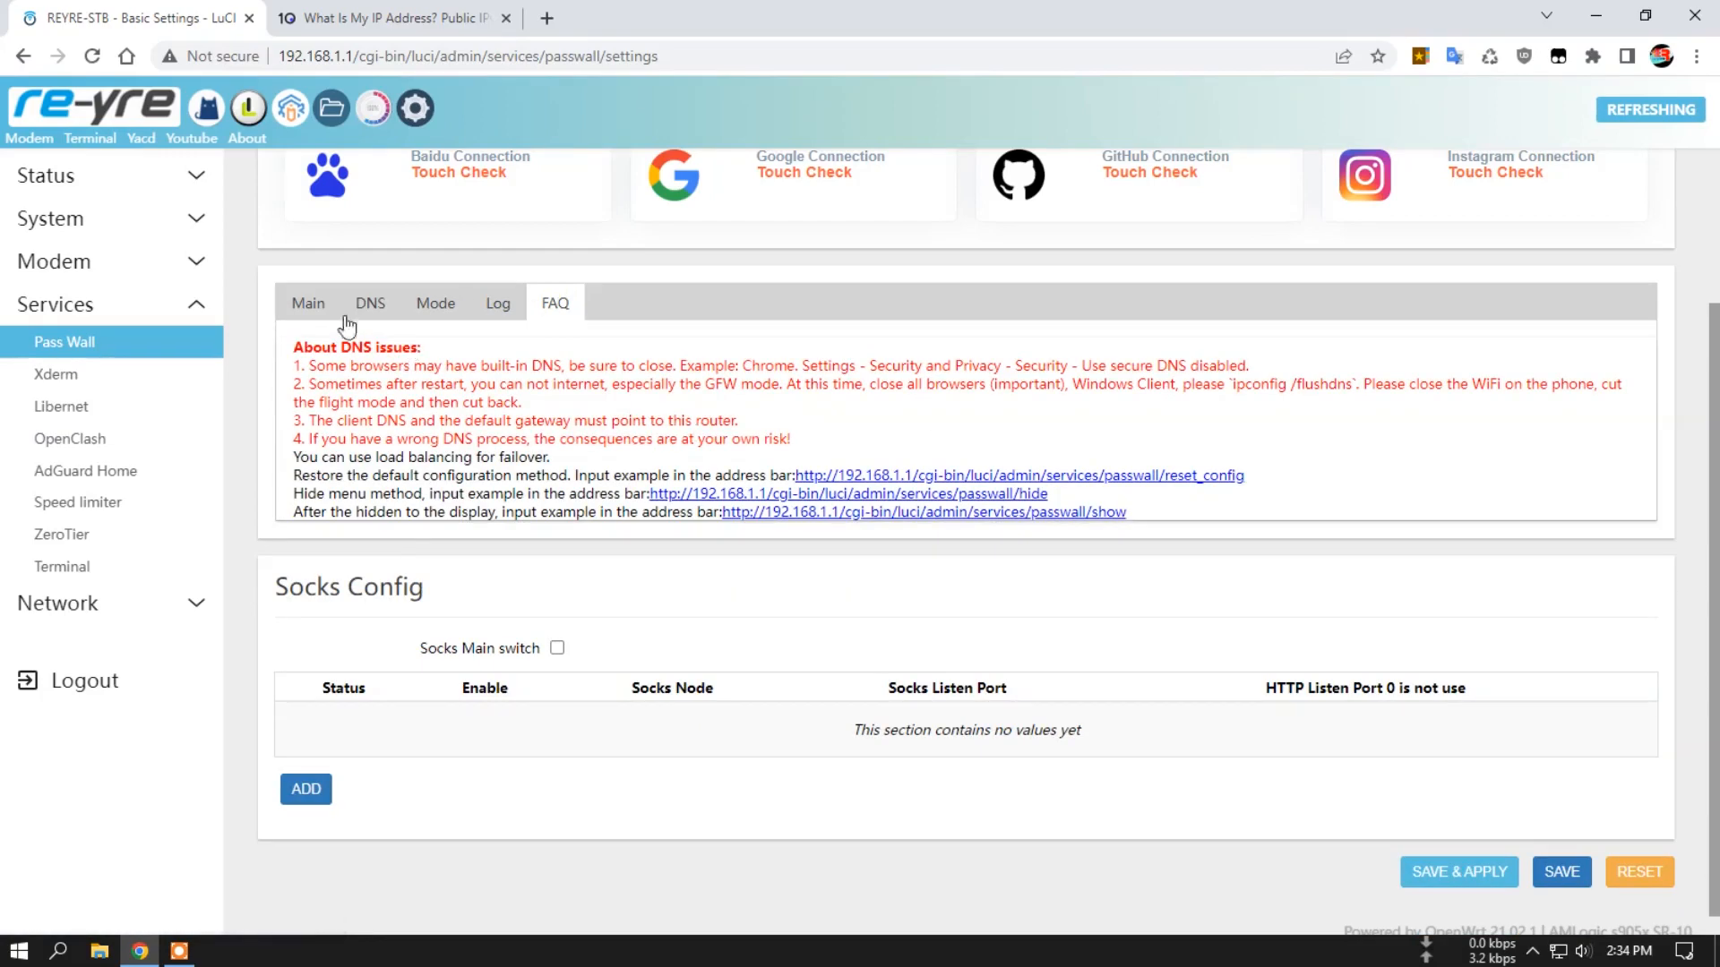
pyautogui.click(309, 305)
pyautogui.scroll(2, 761, 495)
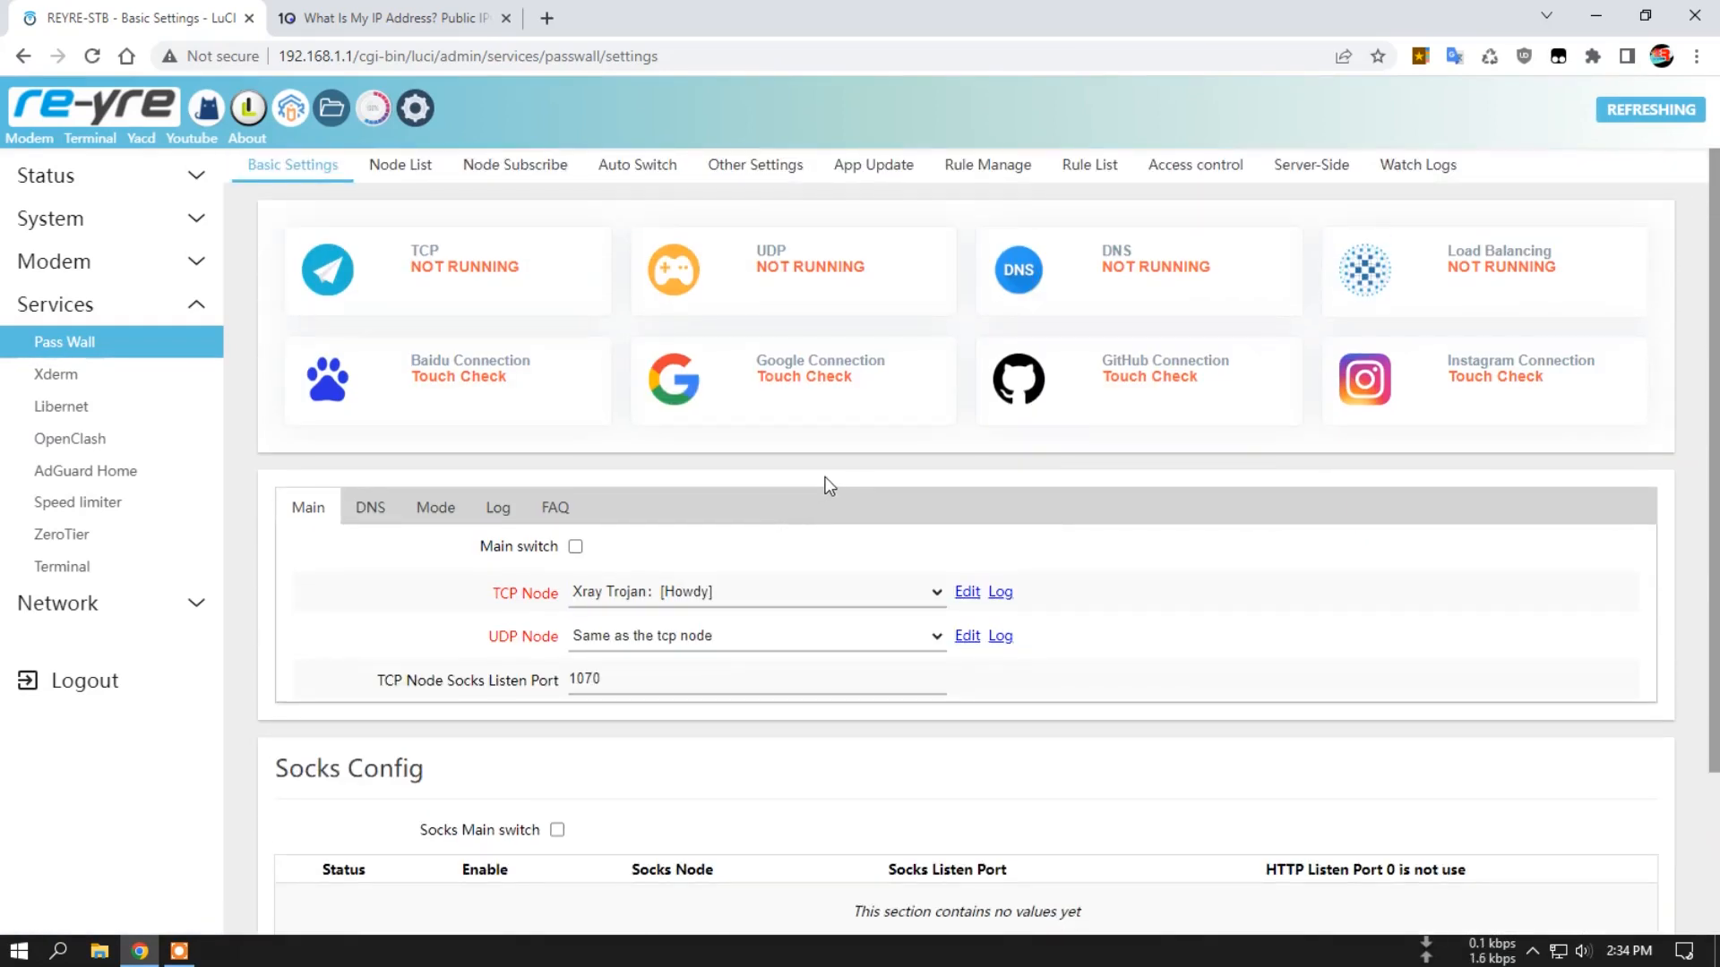
# Check the connection on the What Is My IP page and return to Pass Wall's Basic Settings.
pyautogui.click(408, 16)
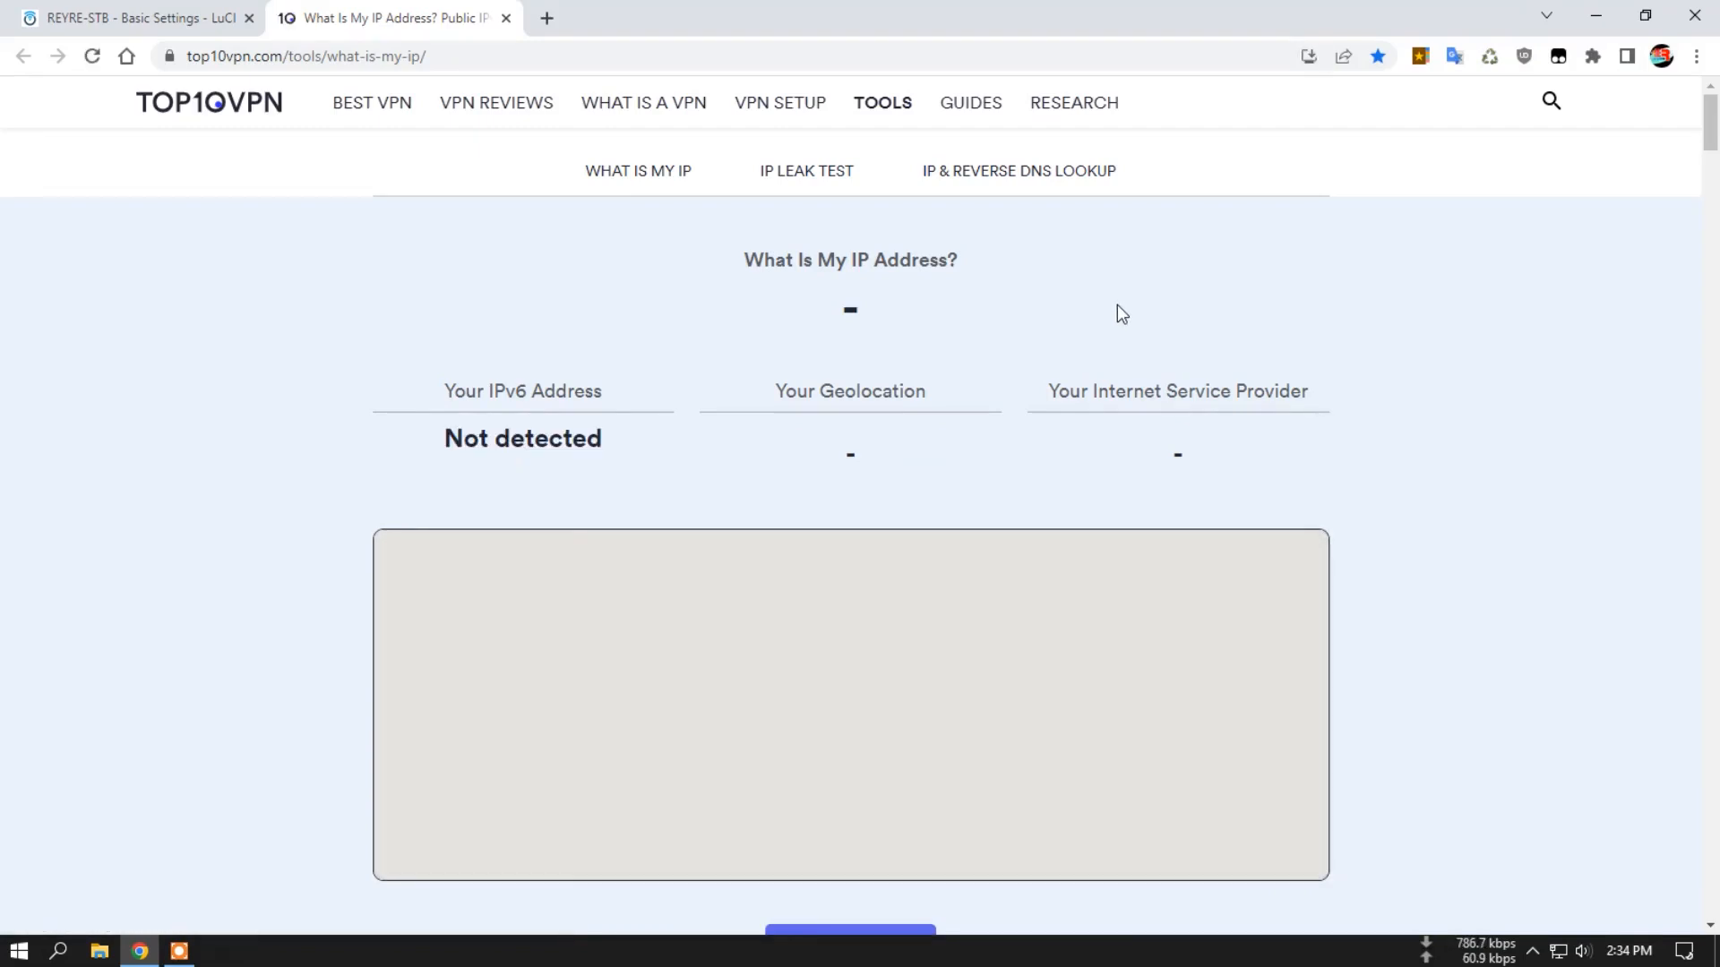
pyautogui.click(135, 18)
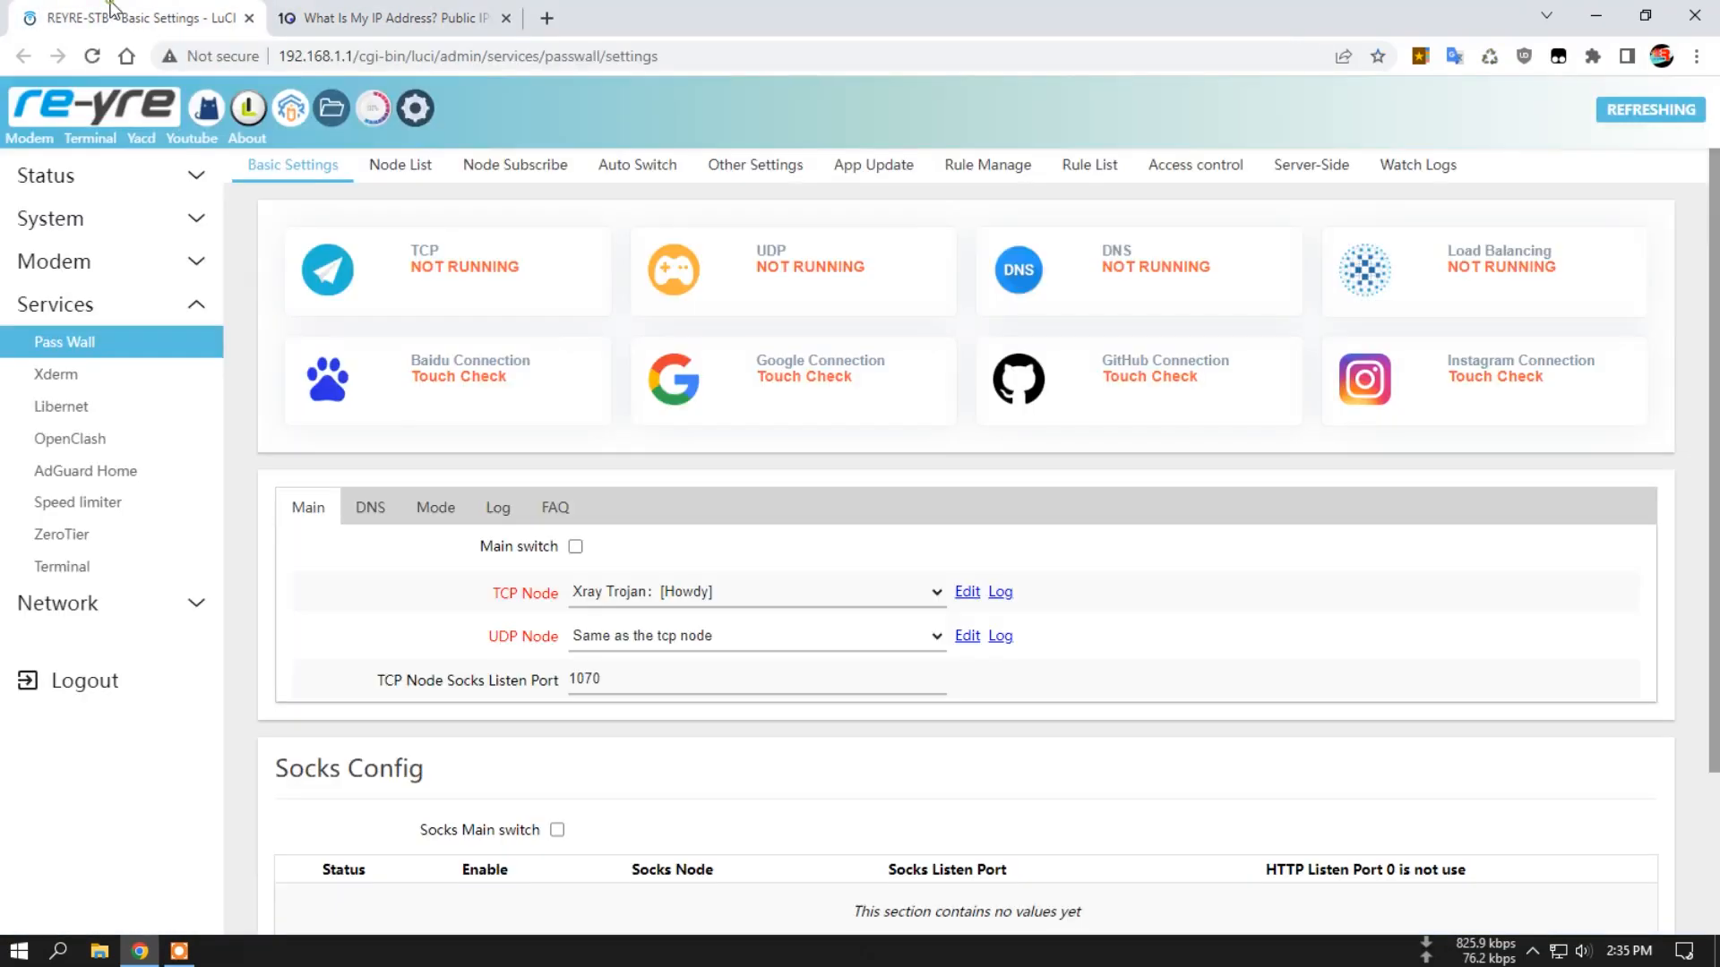
# Enable Pass Wall's main switch, then save and apply the settings.
pyautogui.click(575, 546)
pyautogui.scroll(-1, 992, 561)
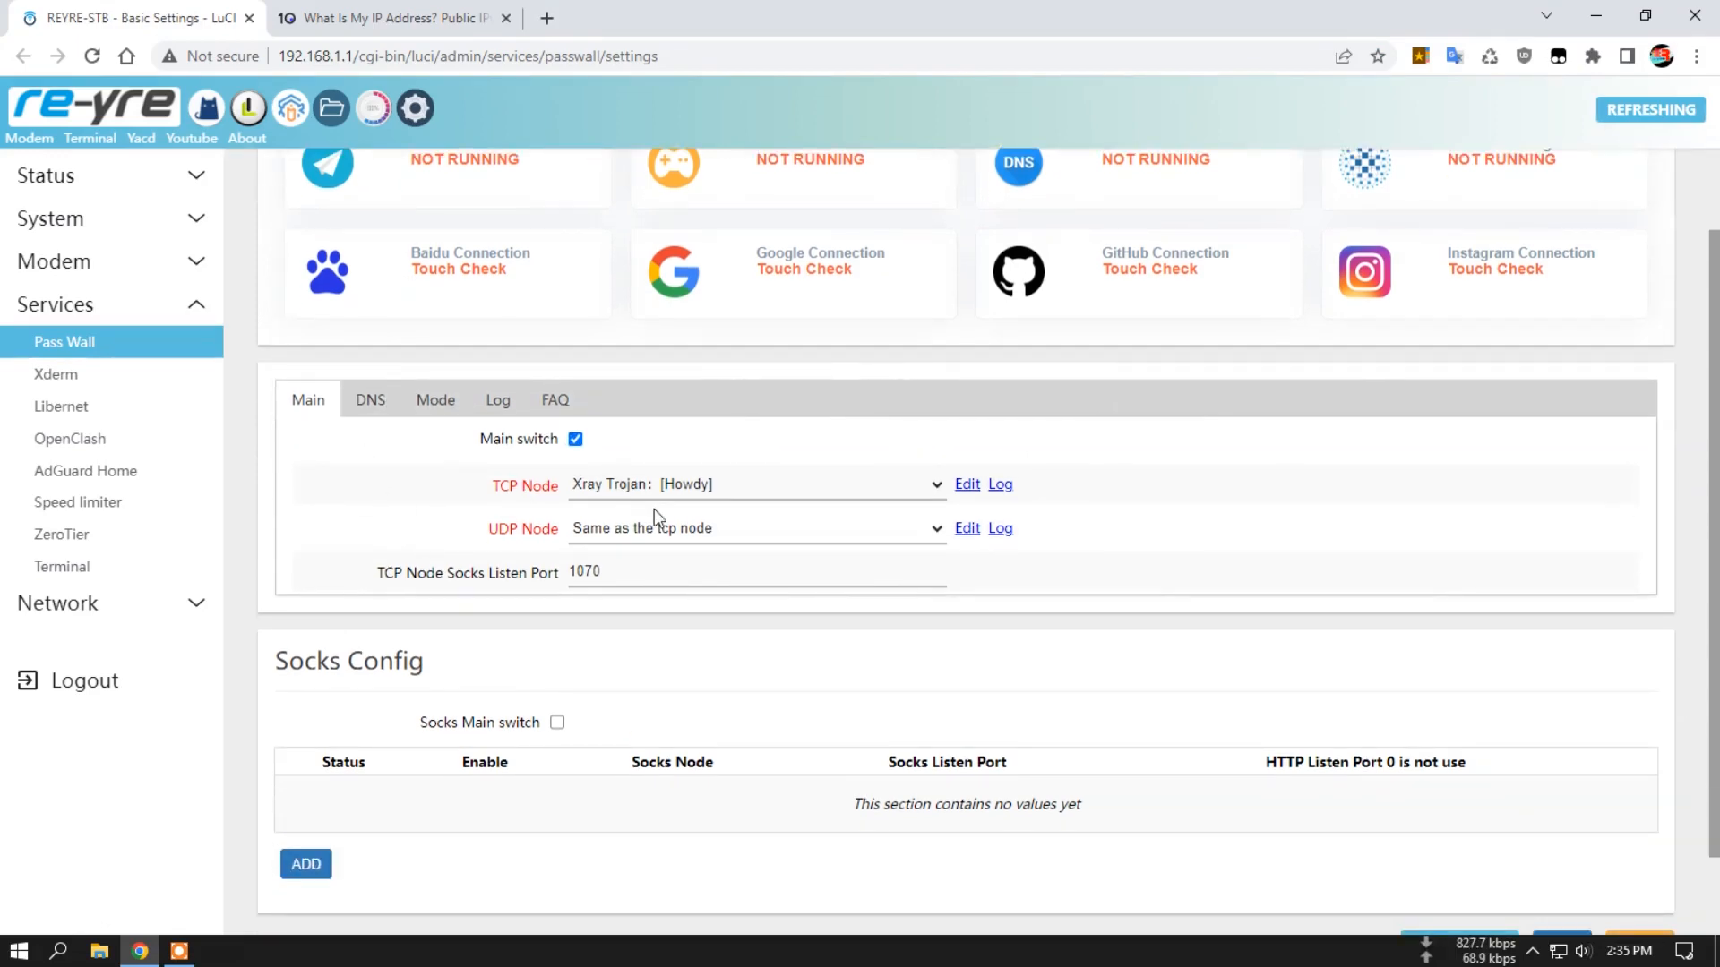
pyautogui.scroll(1, 1406, 587)
pyautogui.scroll(-2, 1406, 588)
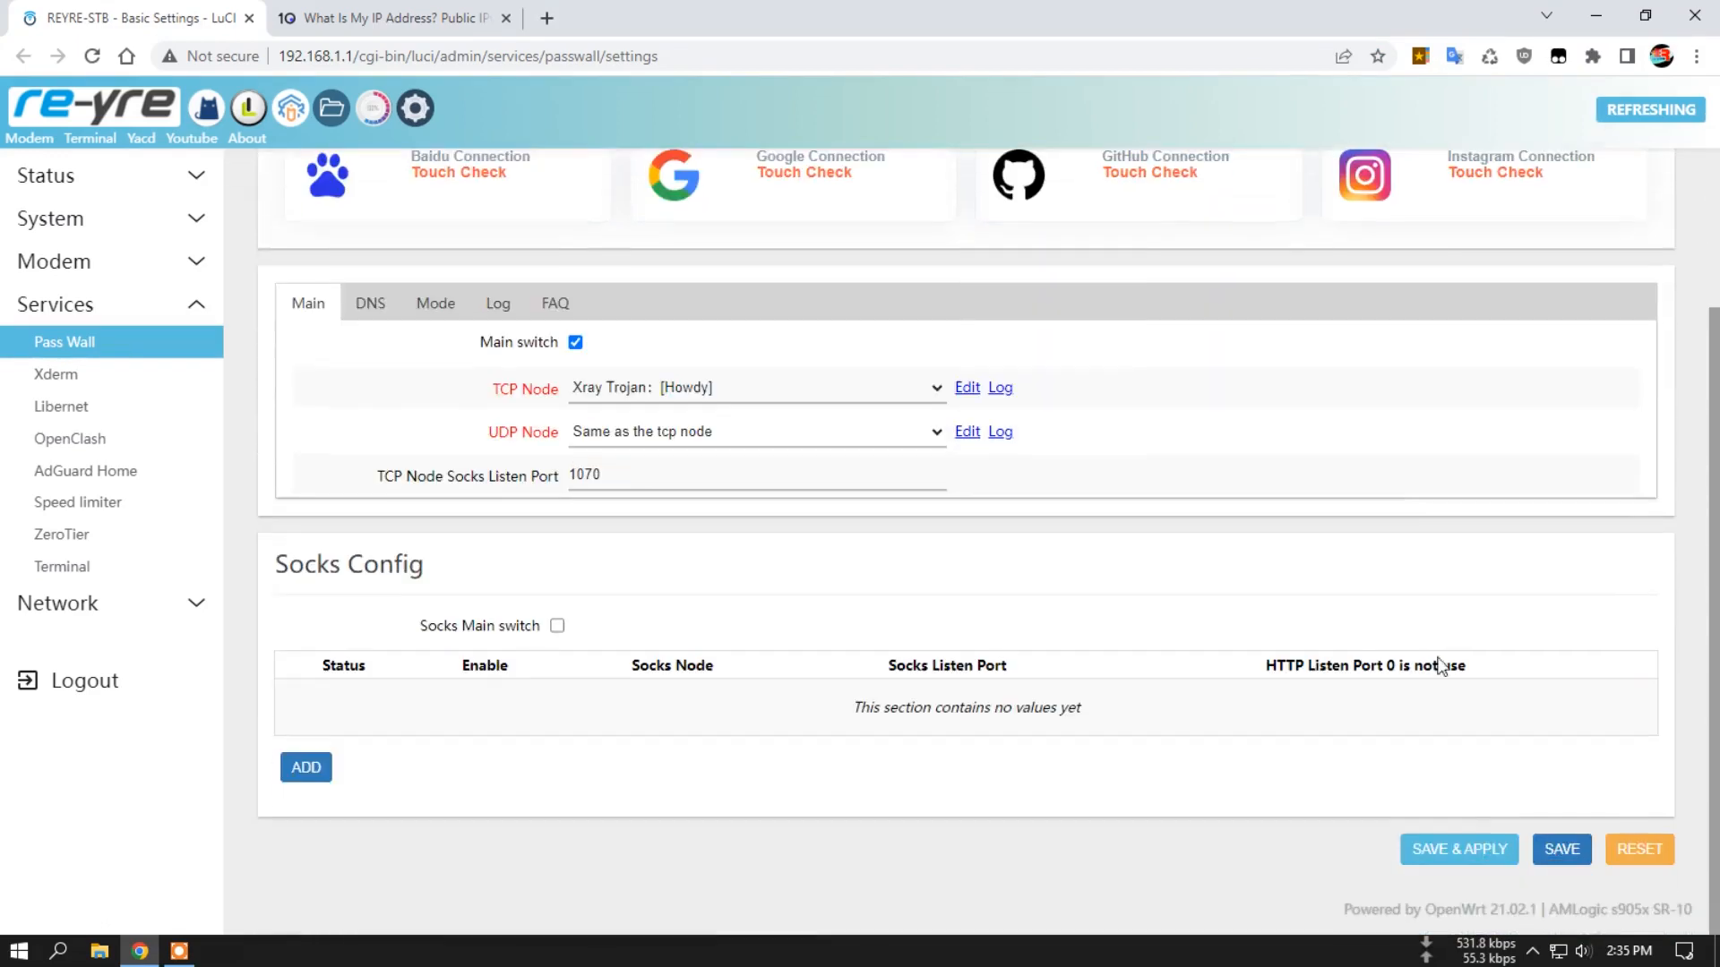
pyautogui.click(1469, 846)
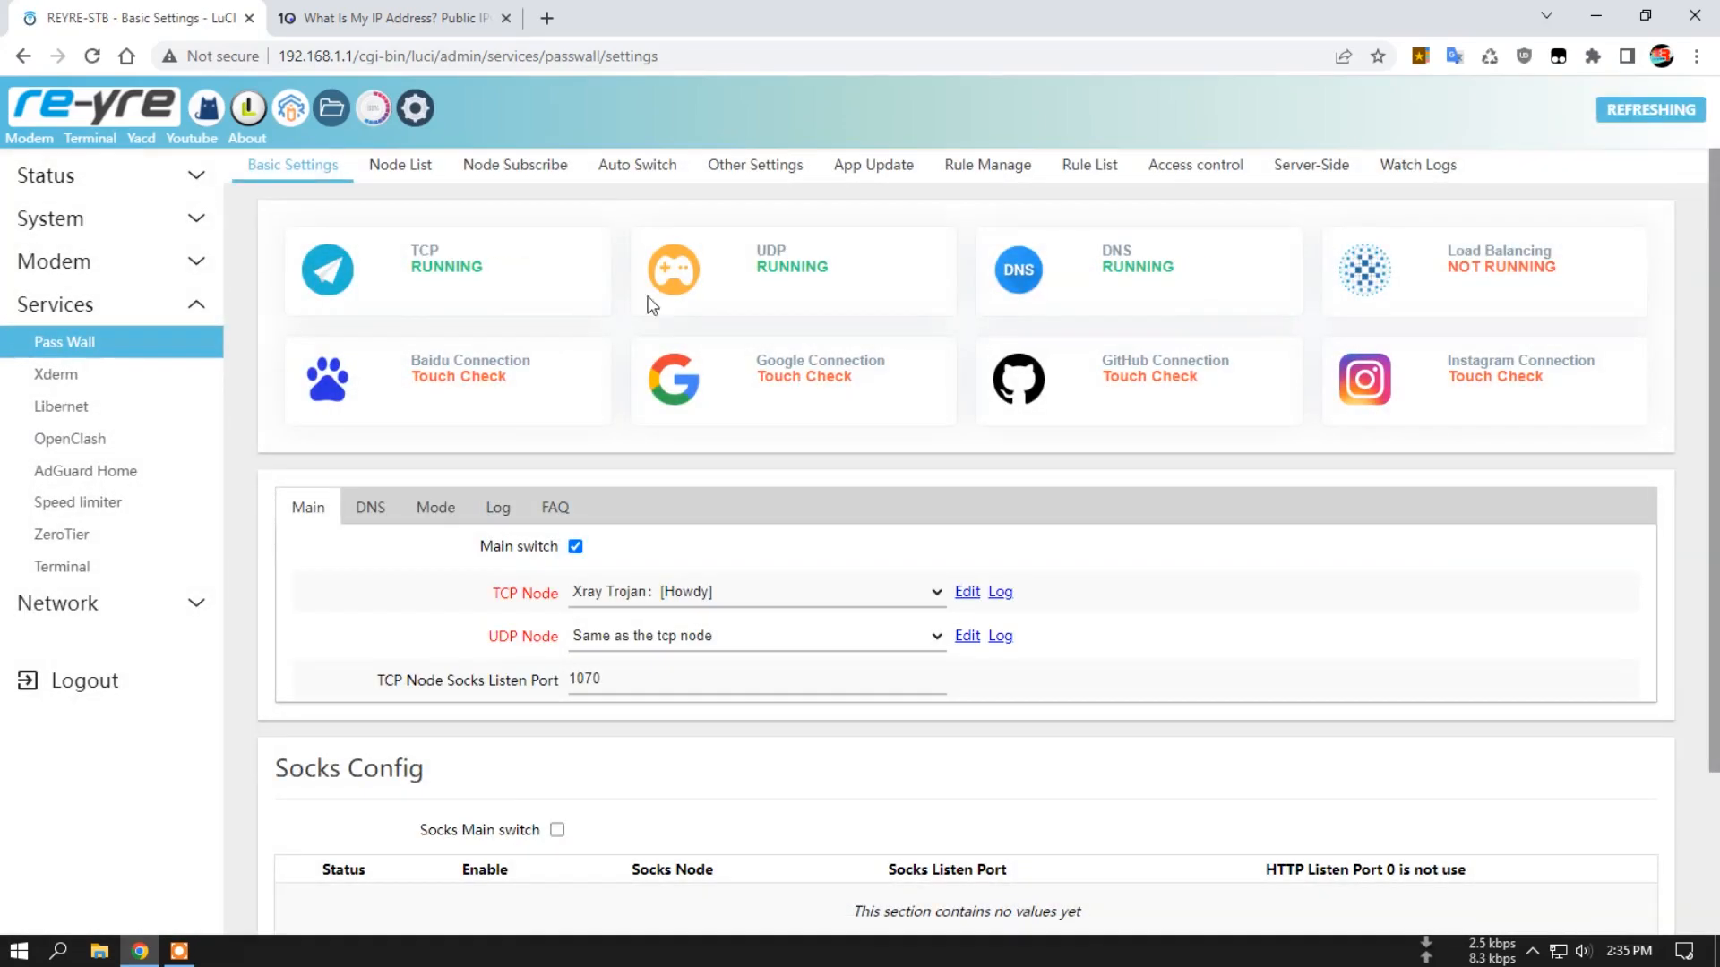
# Read Pass Wall's startup log, focusing on the run completion and domain name resolution entries.
pyautogui.click(1434, 167)
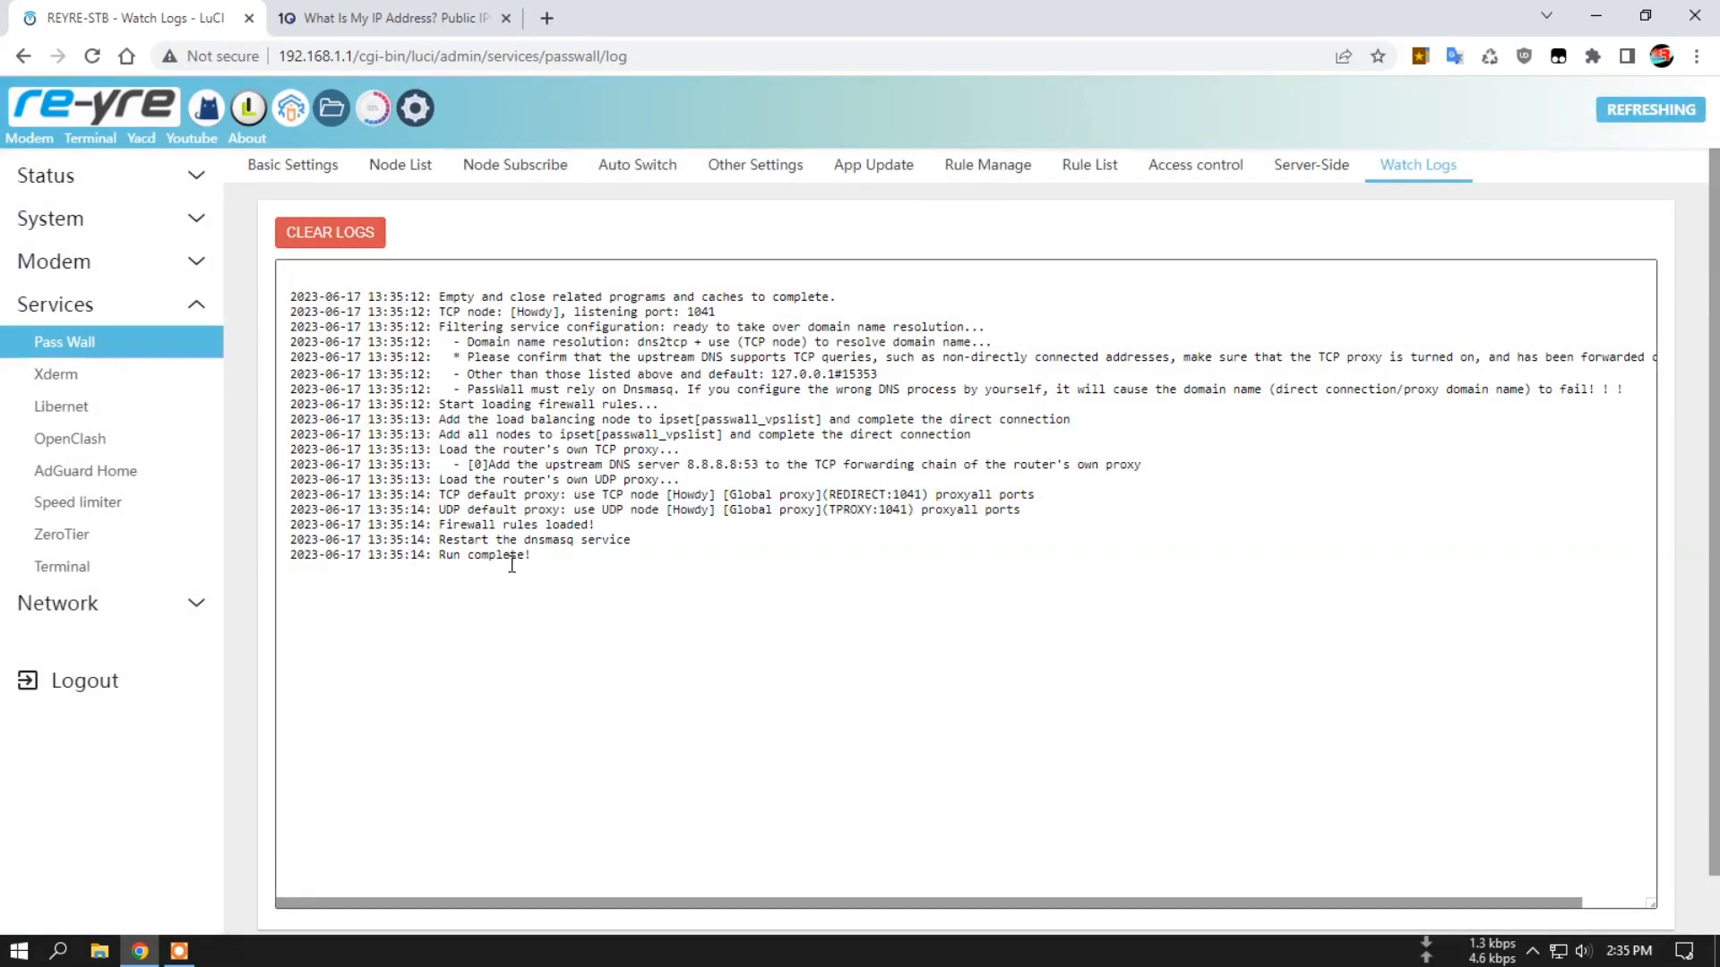
pyautogui.moveTo(438, 556); pyautogui.dragTo(538, 557)
pyautogui.click(632, 556)
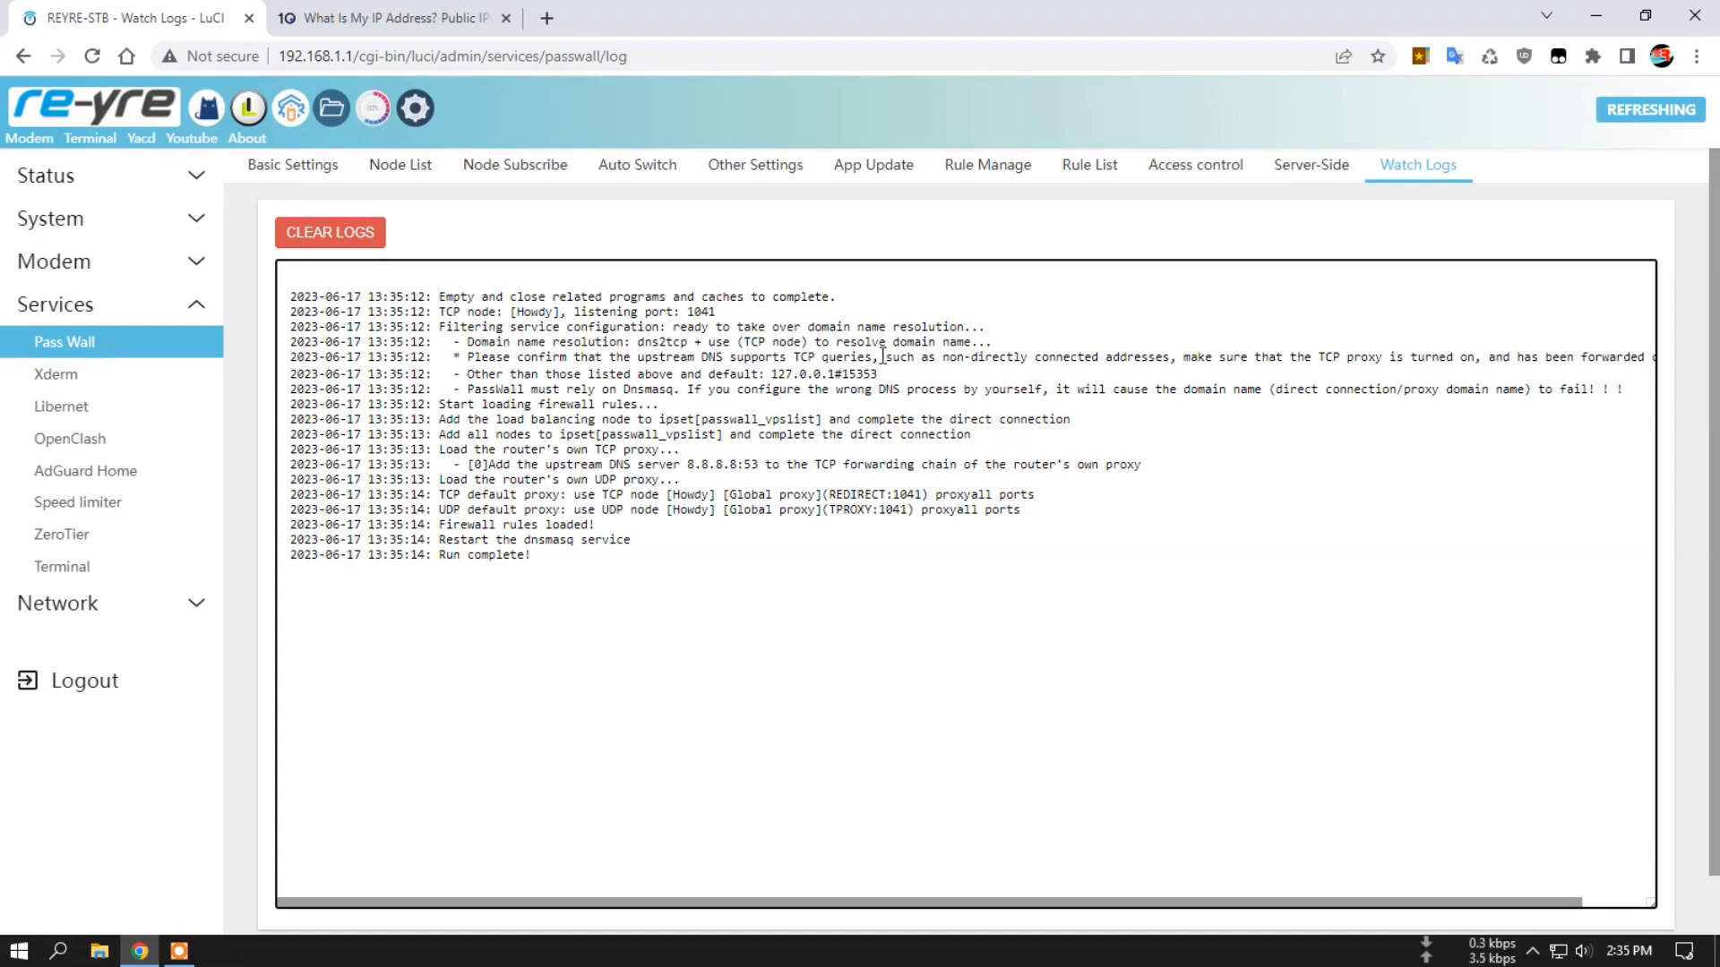
pyautogui.moveTo(984, 342); pyautogui.dragTo(872, 347)
pyautogui.click(505, 358)
# Refresh the What Is My IP page to check the new IP address and provider, and return to Pass Wall's logs.
pyautogui.click(408, 18)
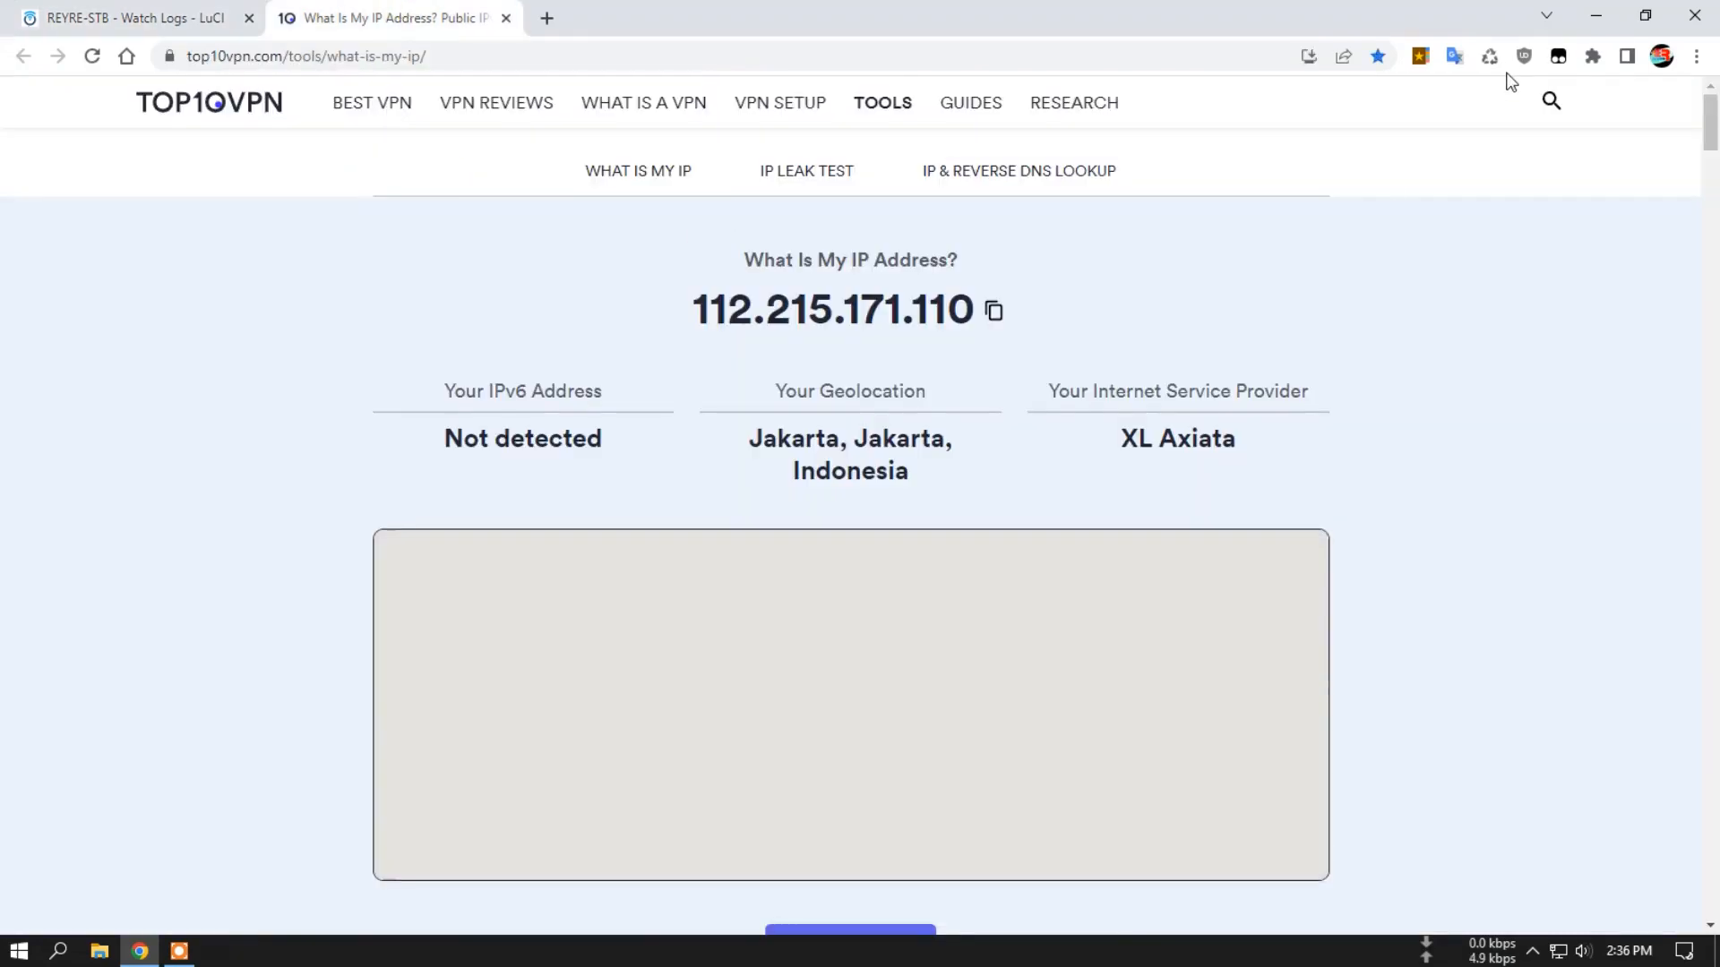
pyautogui.click(1490, 57)
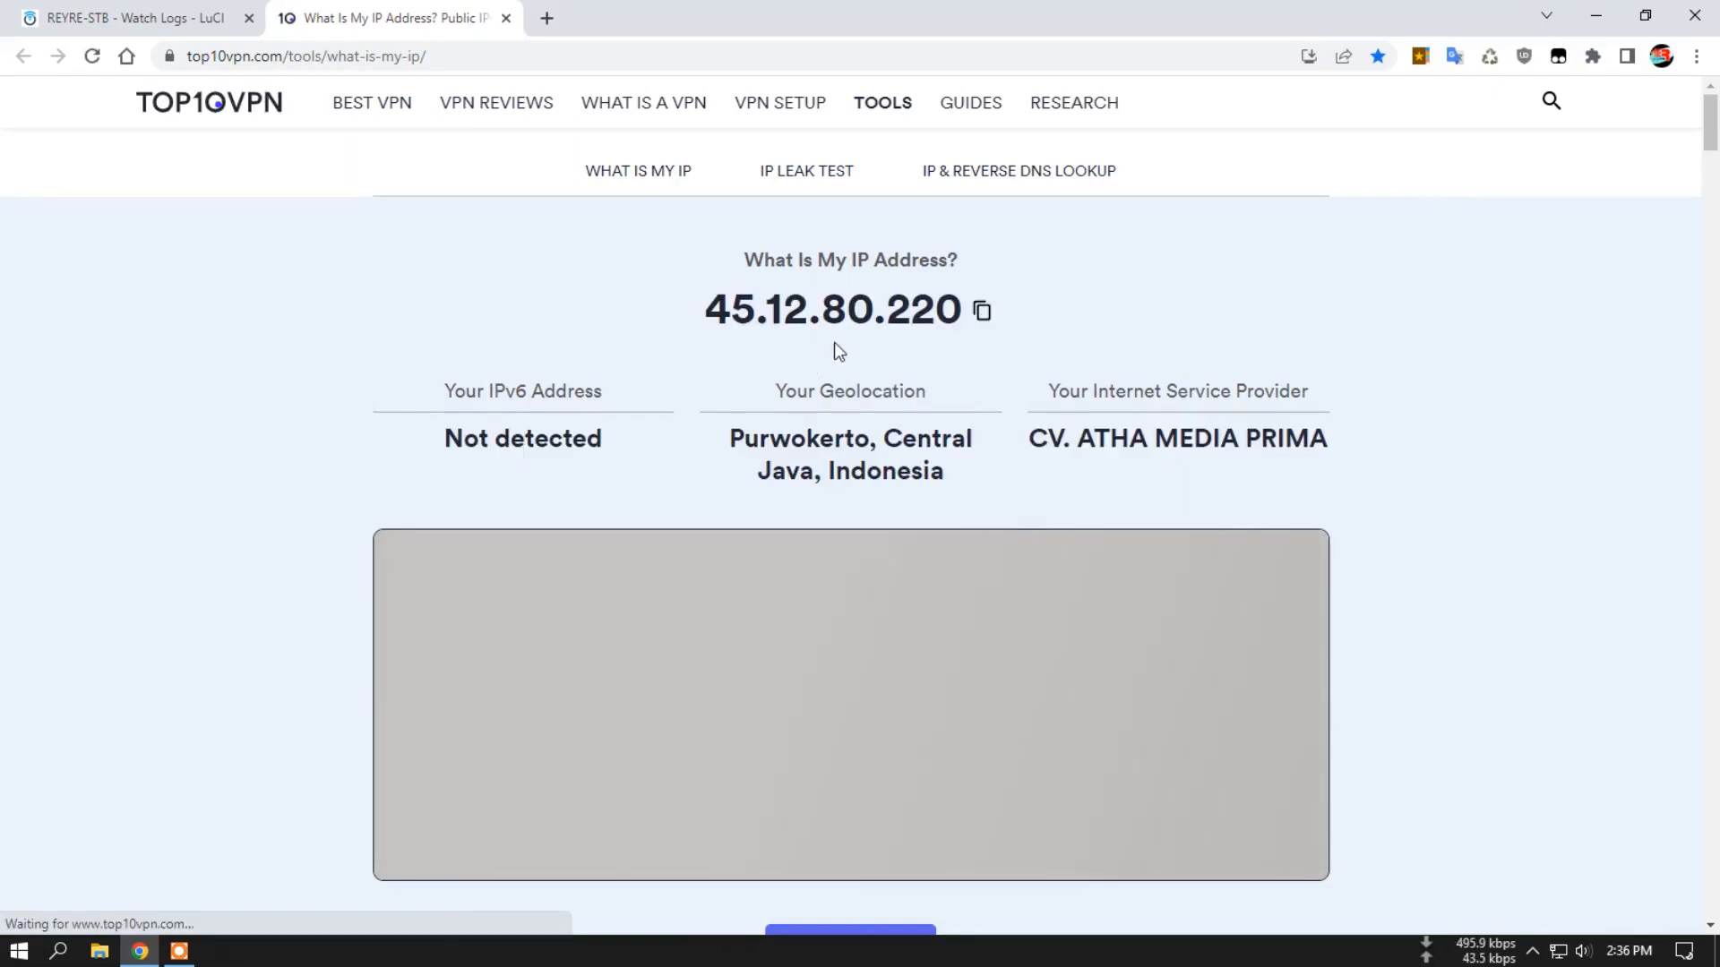
pyautogui.click(179, 19)
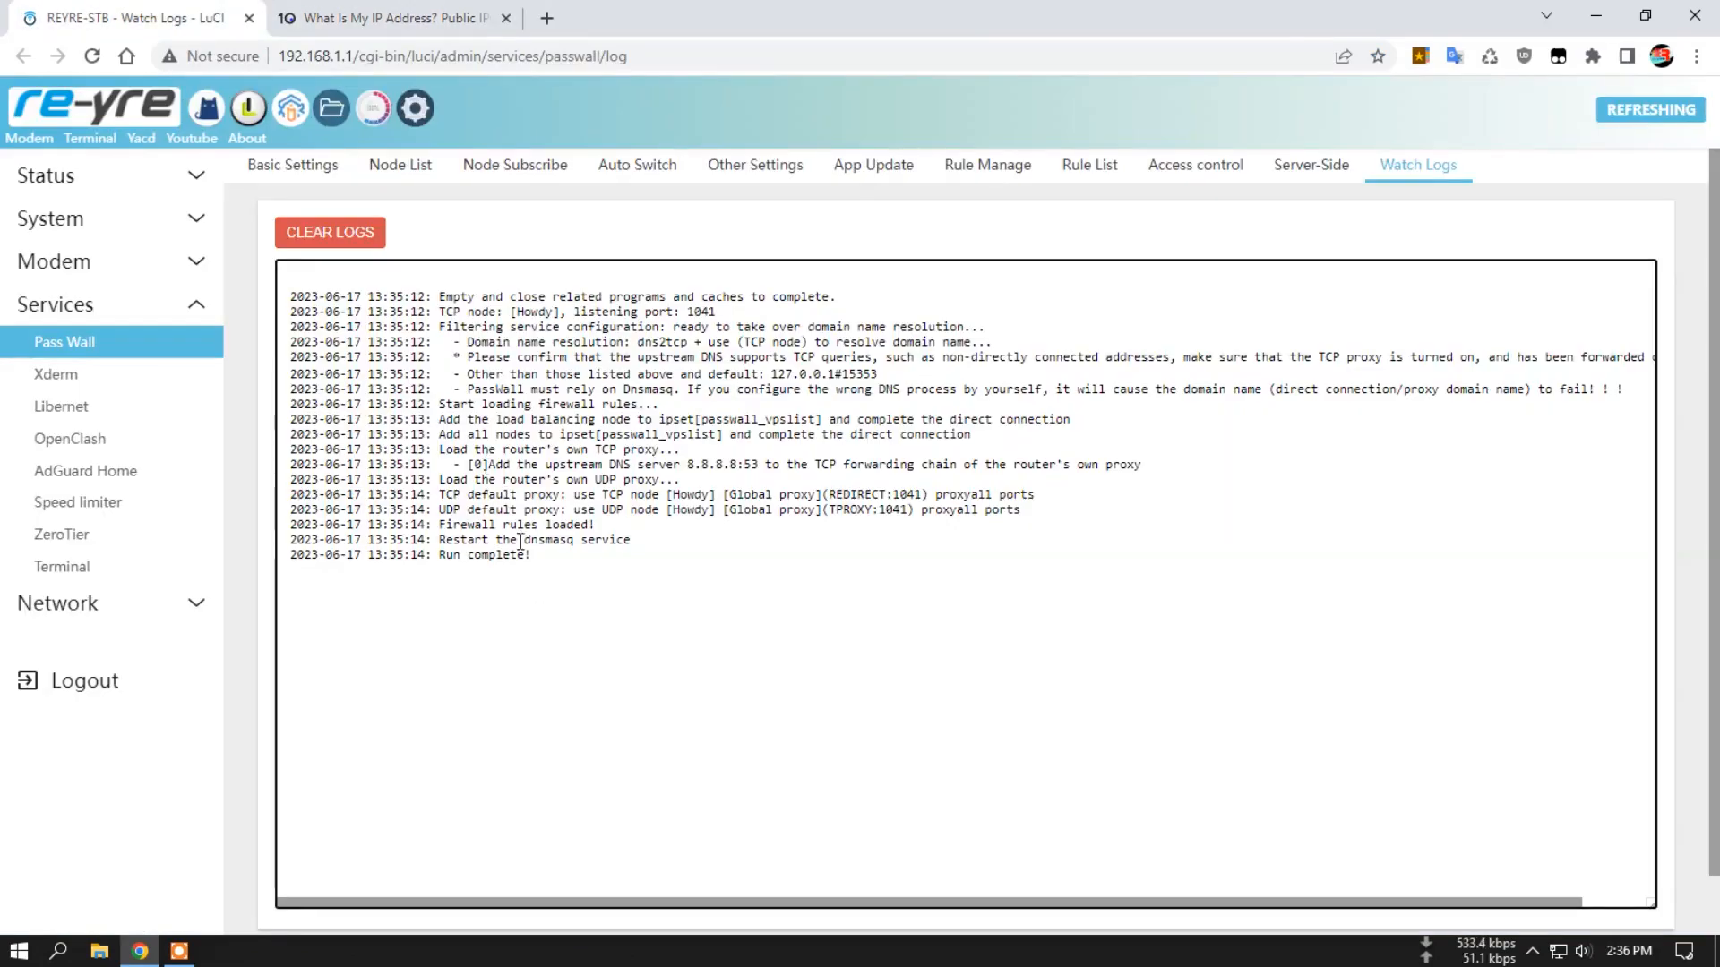
# Examine the DNS query count in the router's Adguard Stat page and close the What Is My IP page.
pyautogui.click(125, 175)
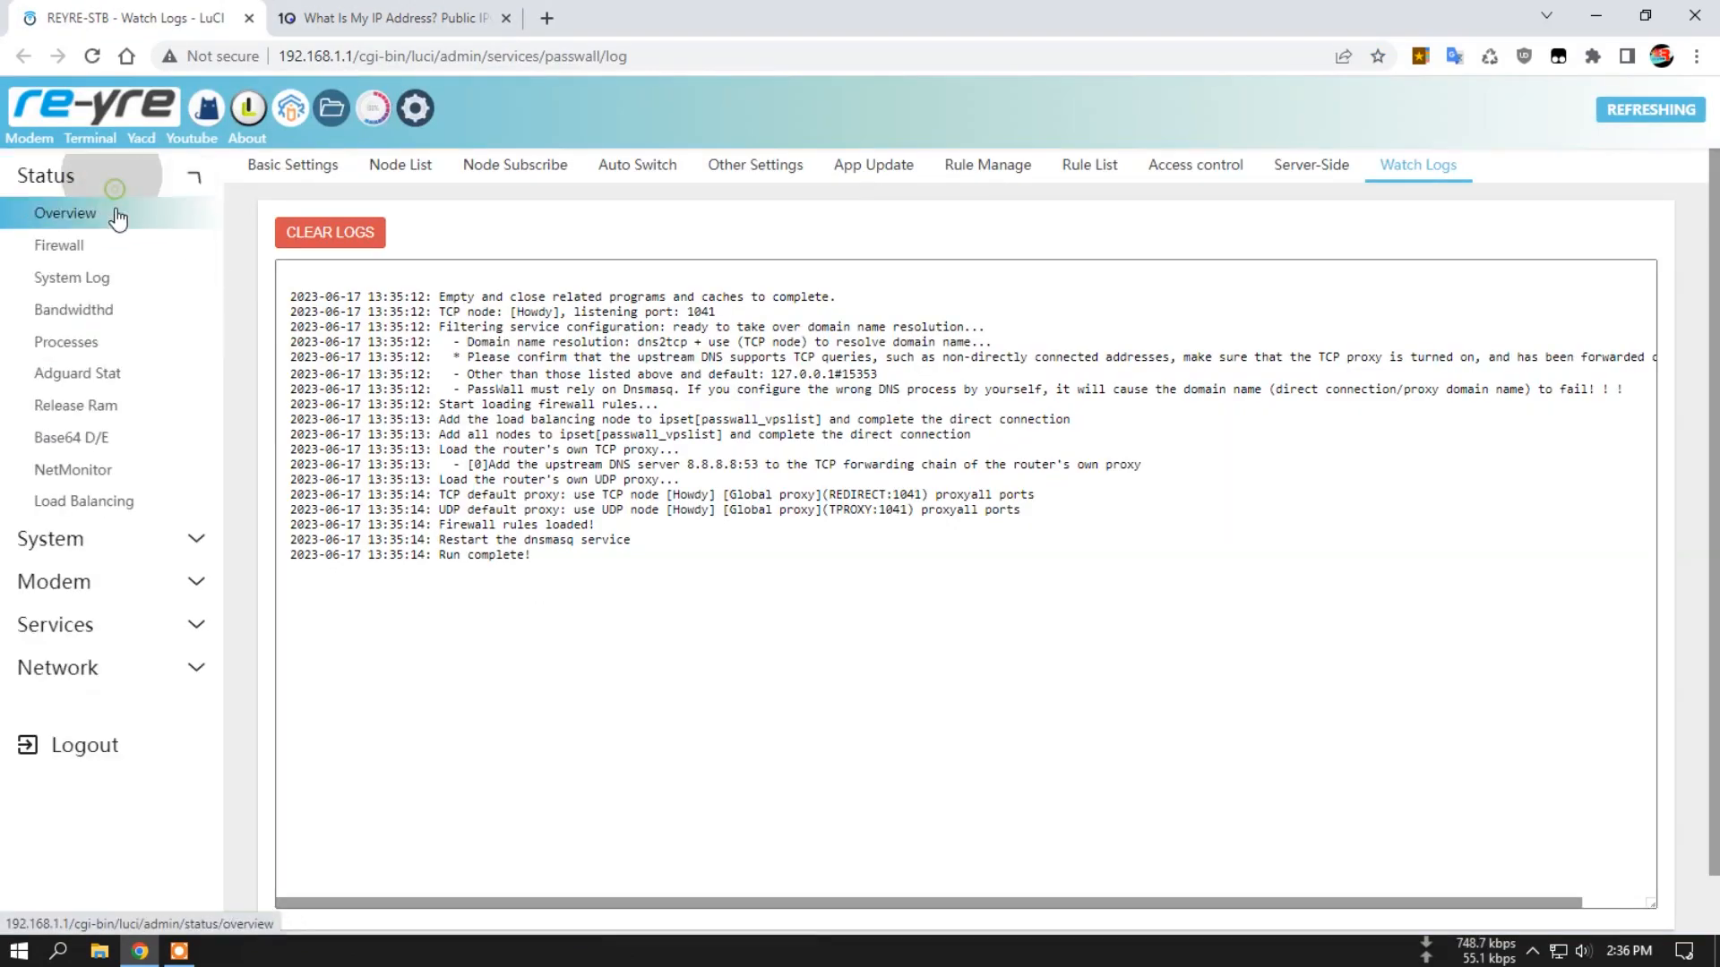
pyautogui.click(97, 376)
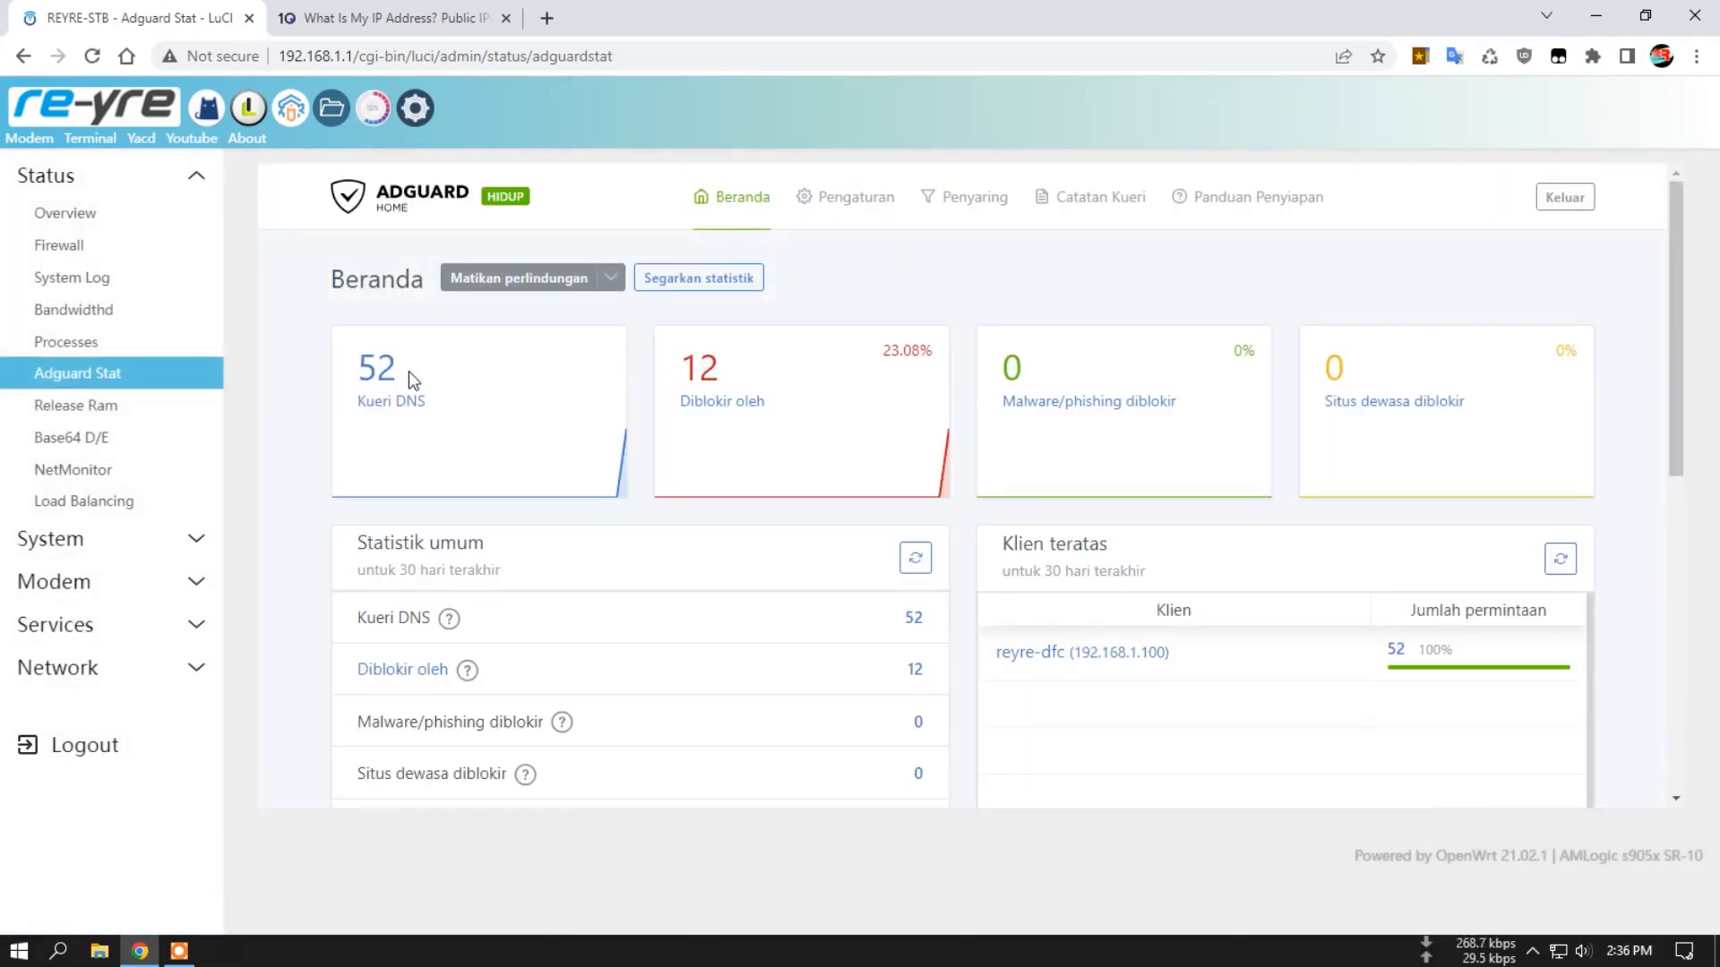
pyautogui.doubleClick(407, 375)
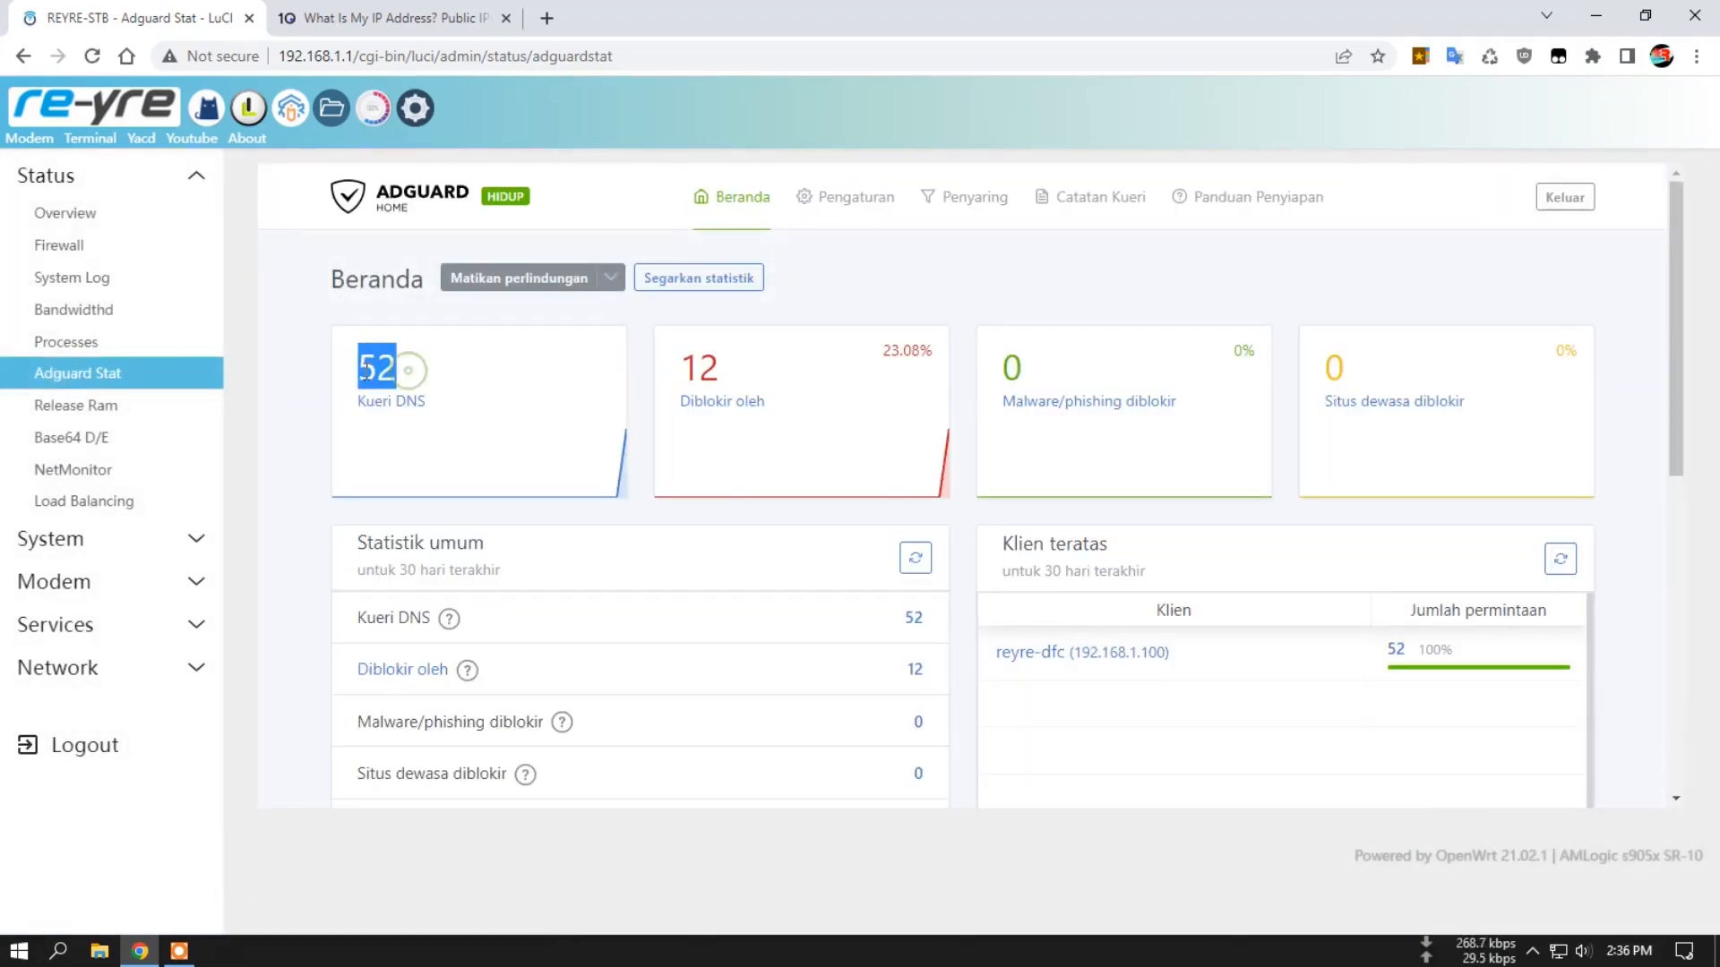
pyautogui.click(506, 18)
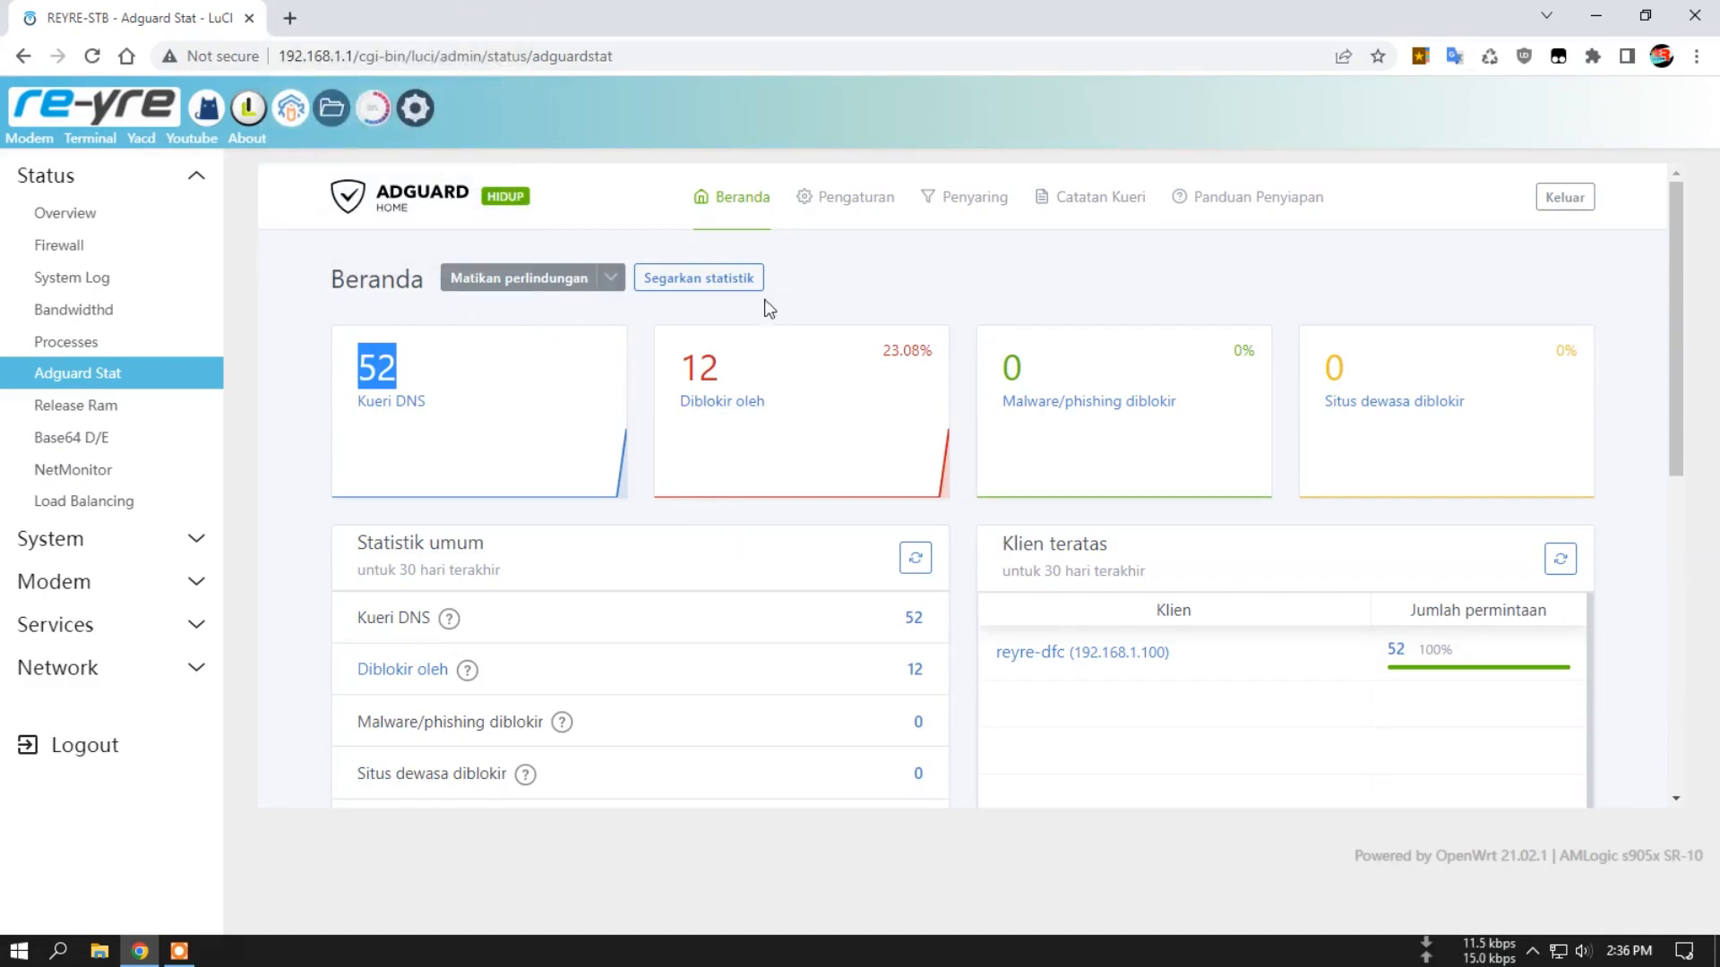
# Clear AdGuard Home's statistics from its general settings and return to its dashboard.
pyautogui.click(873, 215)
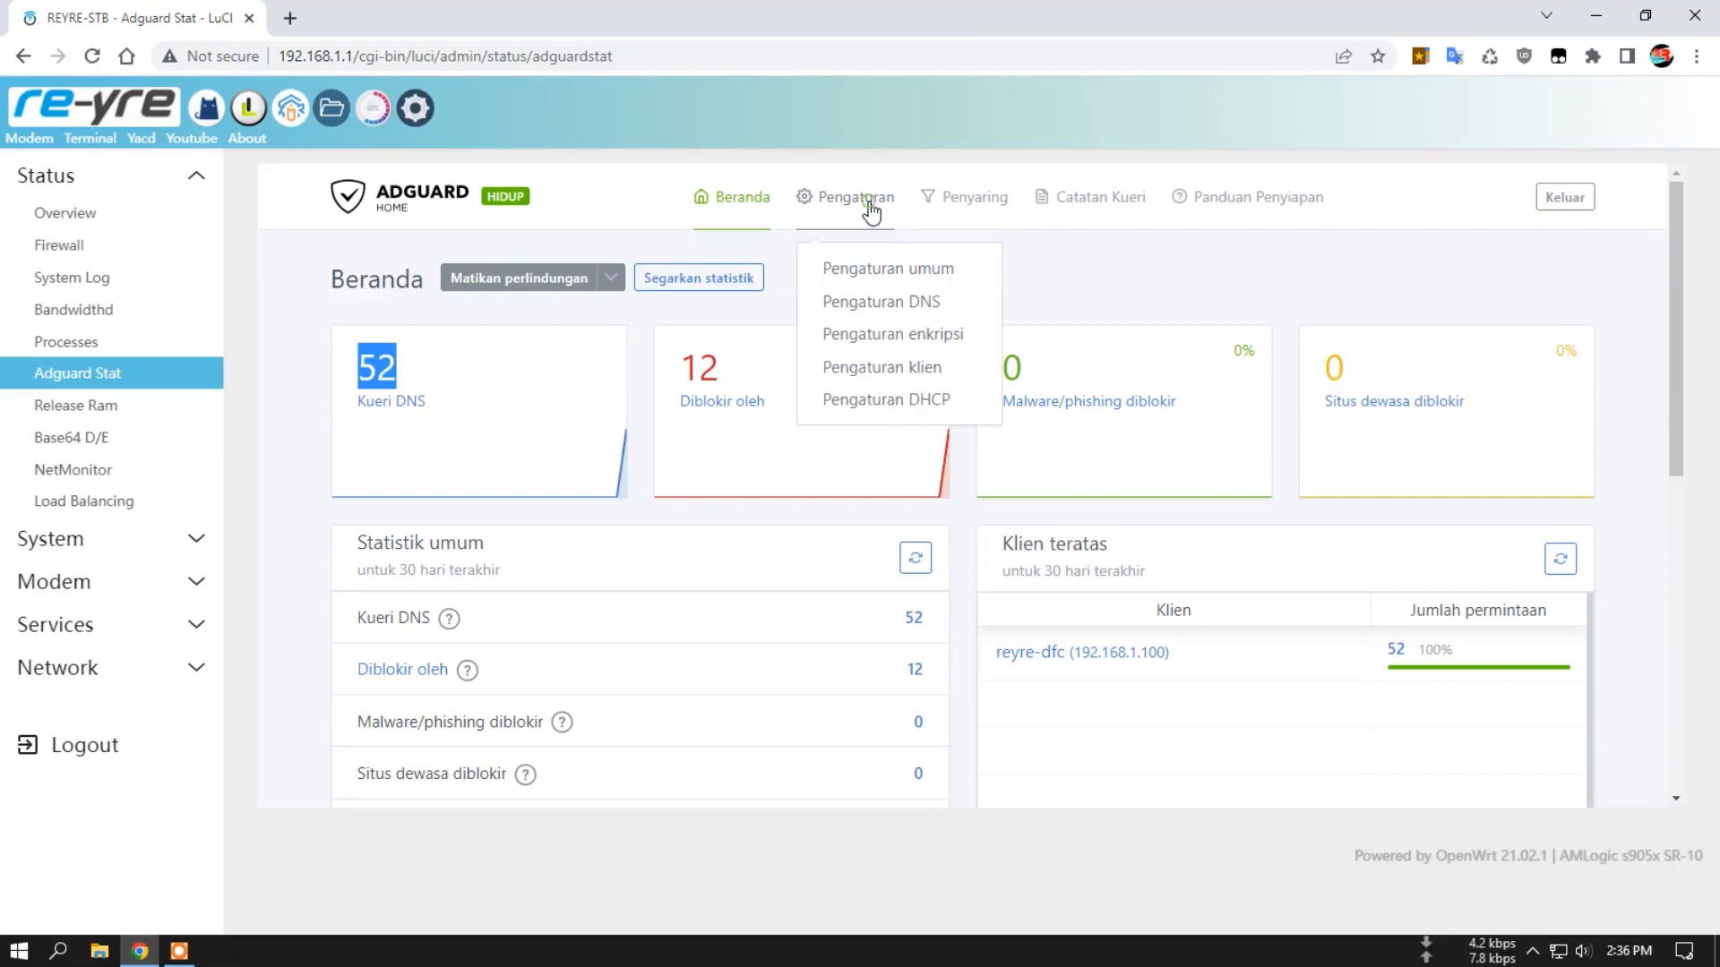
pyautogui.click(909, 267)
pyautogui.scroll(-1, 752, 456)
pyautogui.scroll(-20, 747, 465)
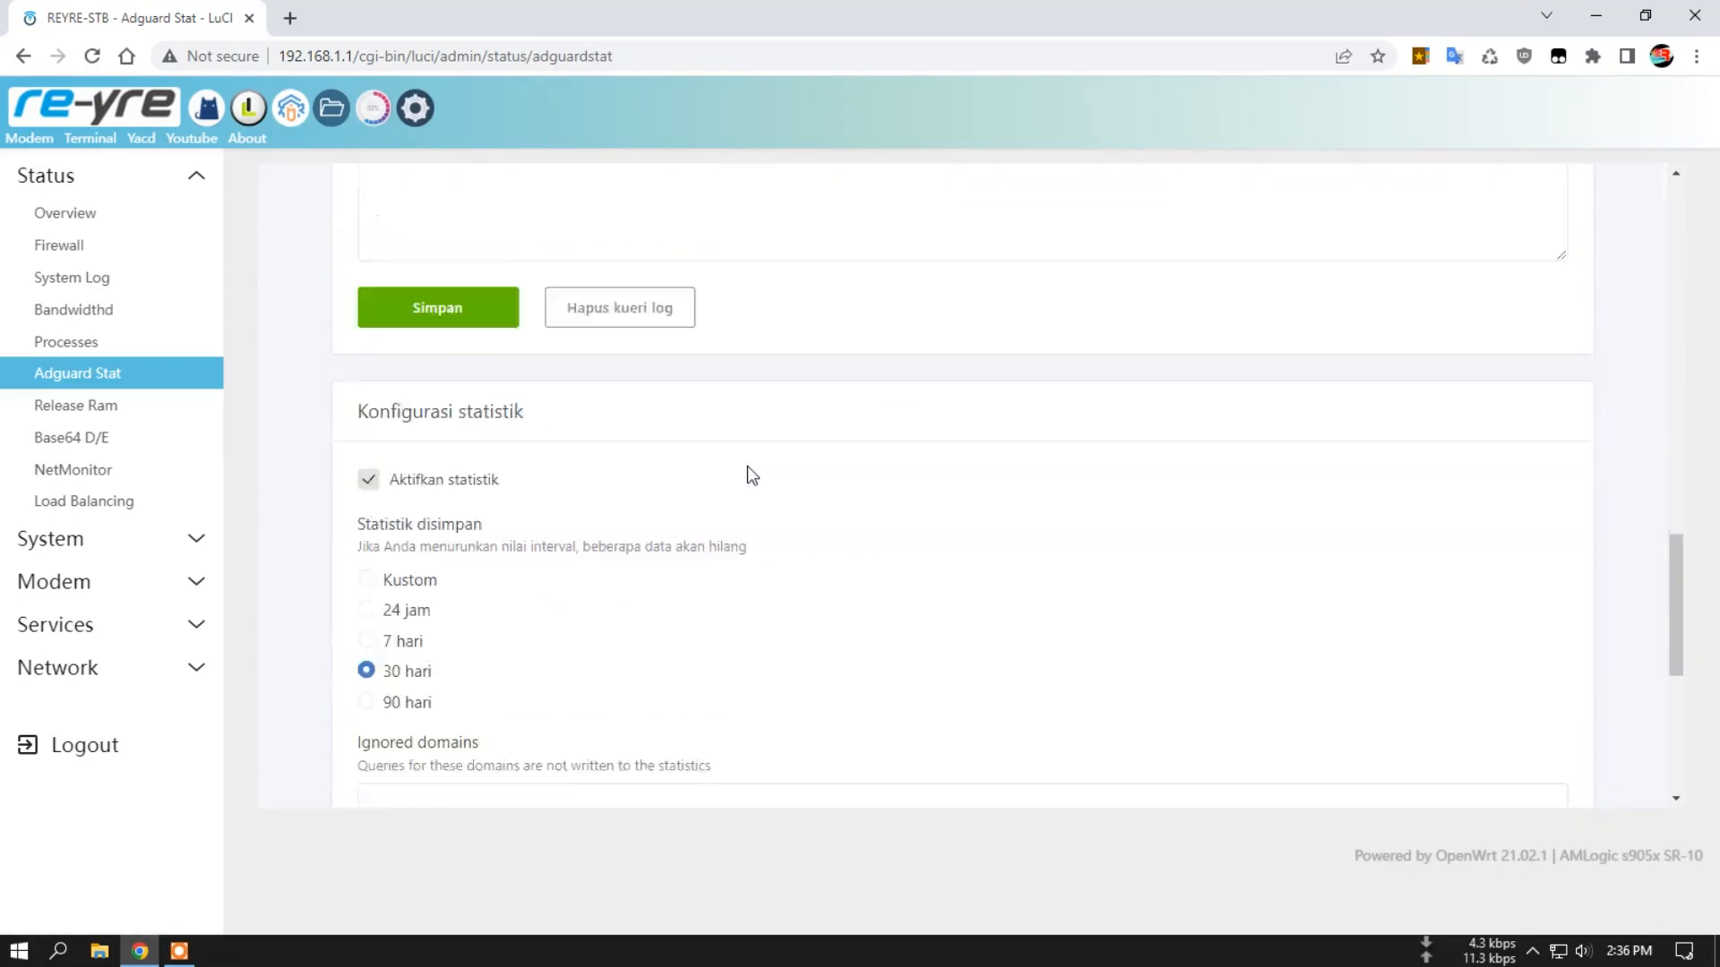
pyautogui.click(606, 597)
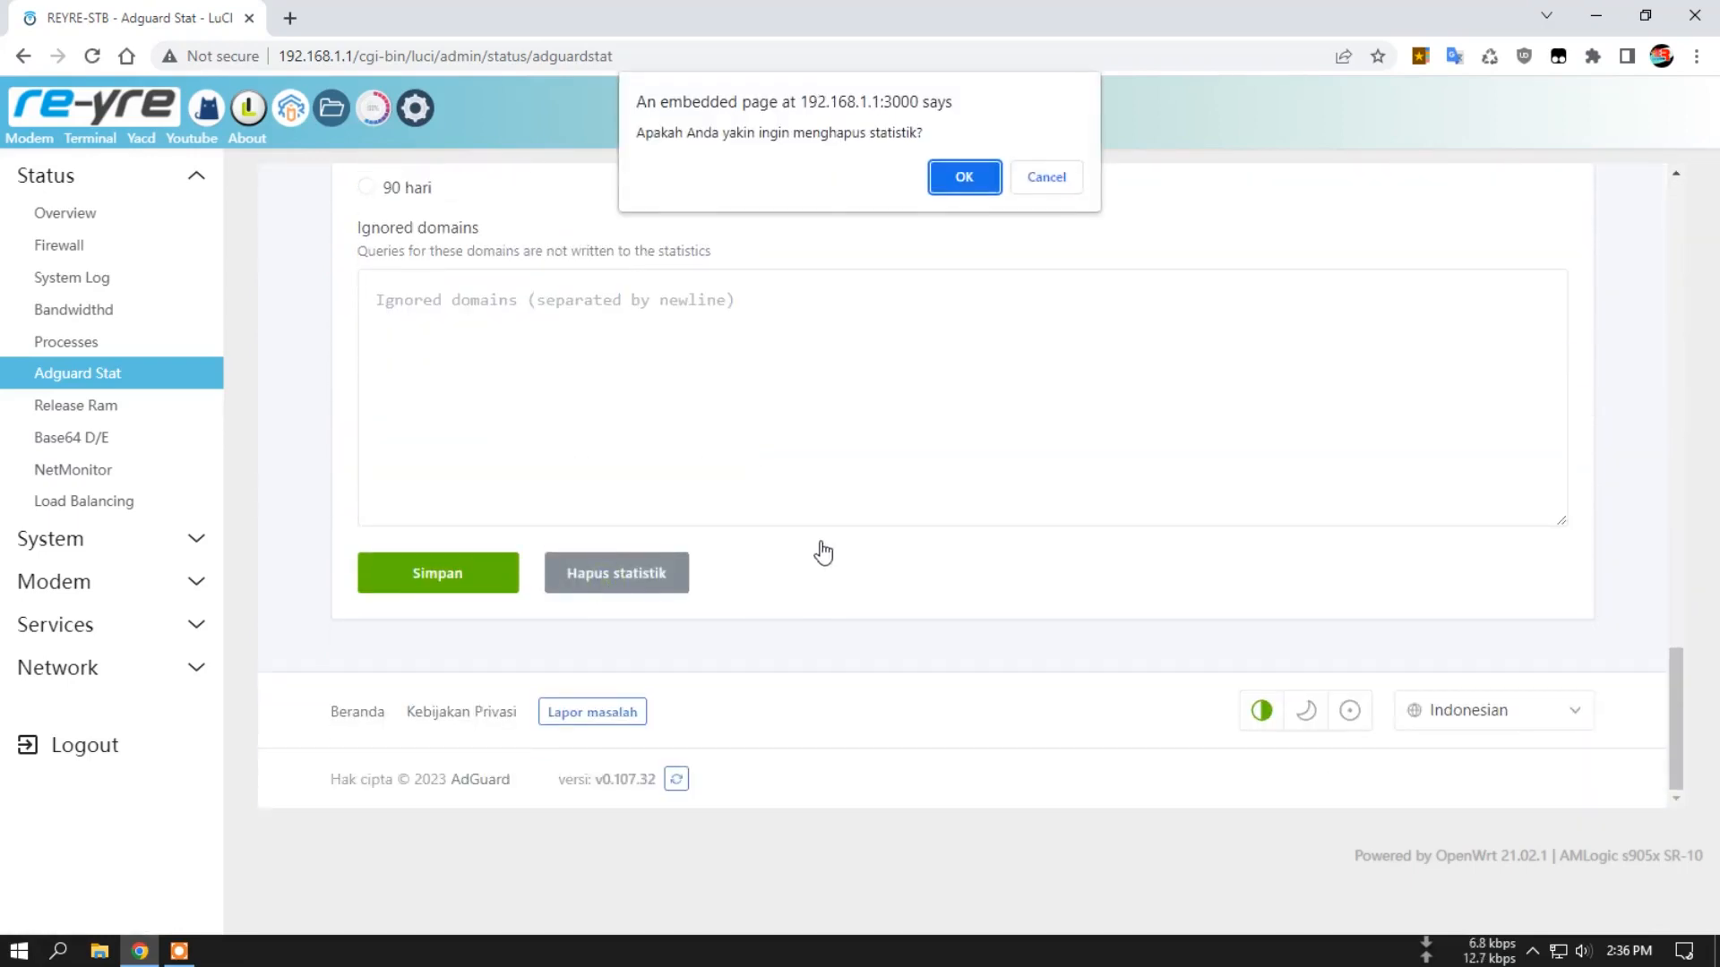
pyautogui.click(964, 176)
pyautogui.scroll(15, 867, 315)
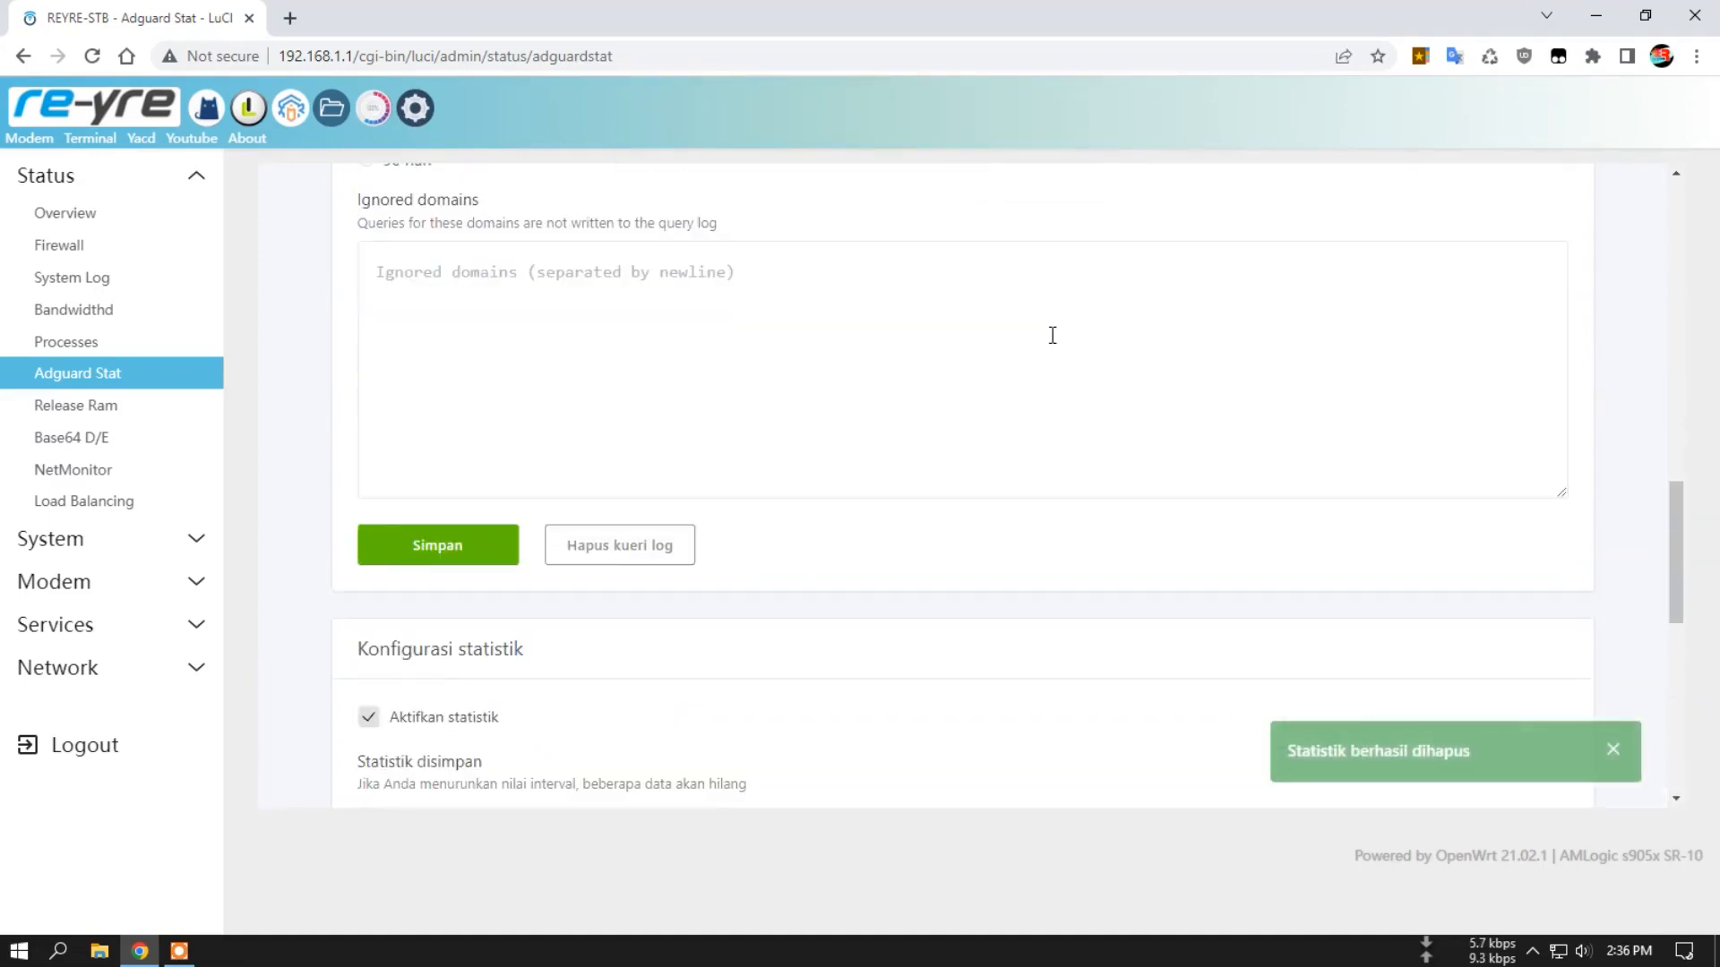
pyautogui.click(723, 199)
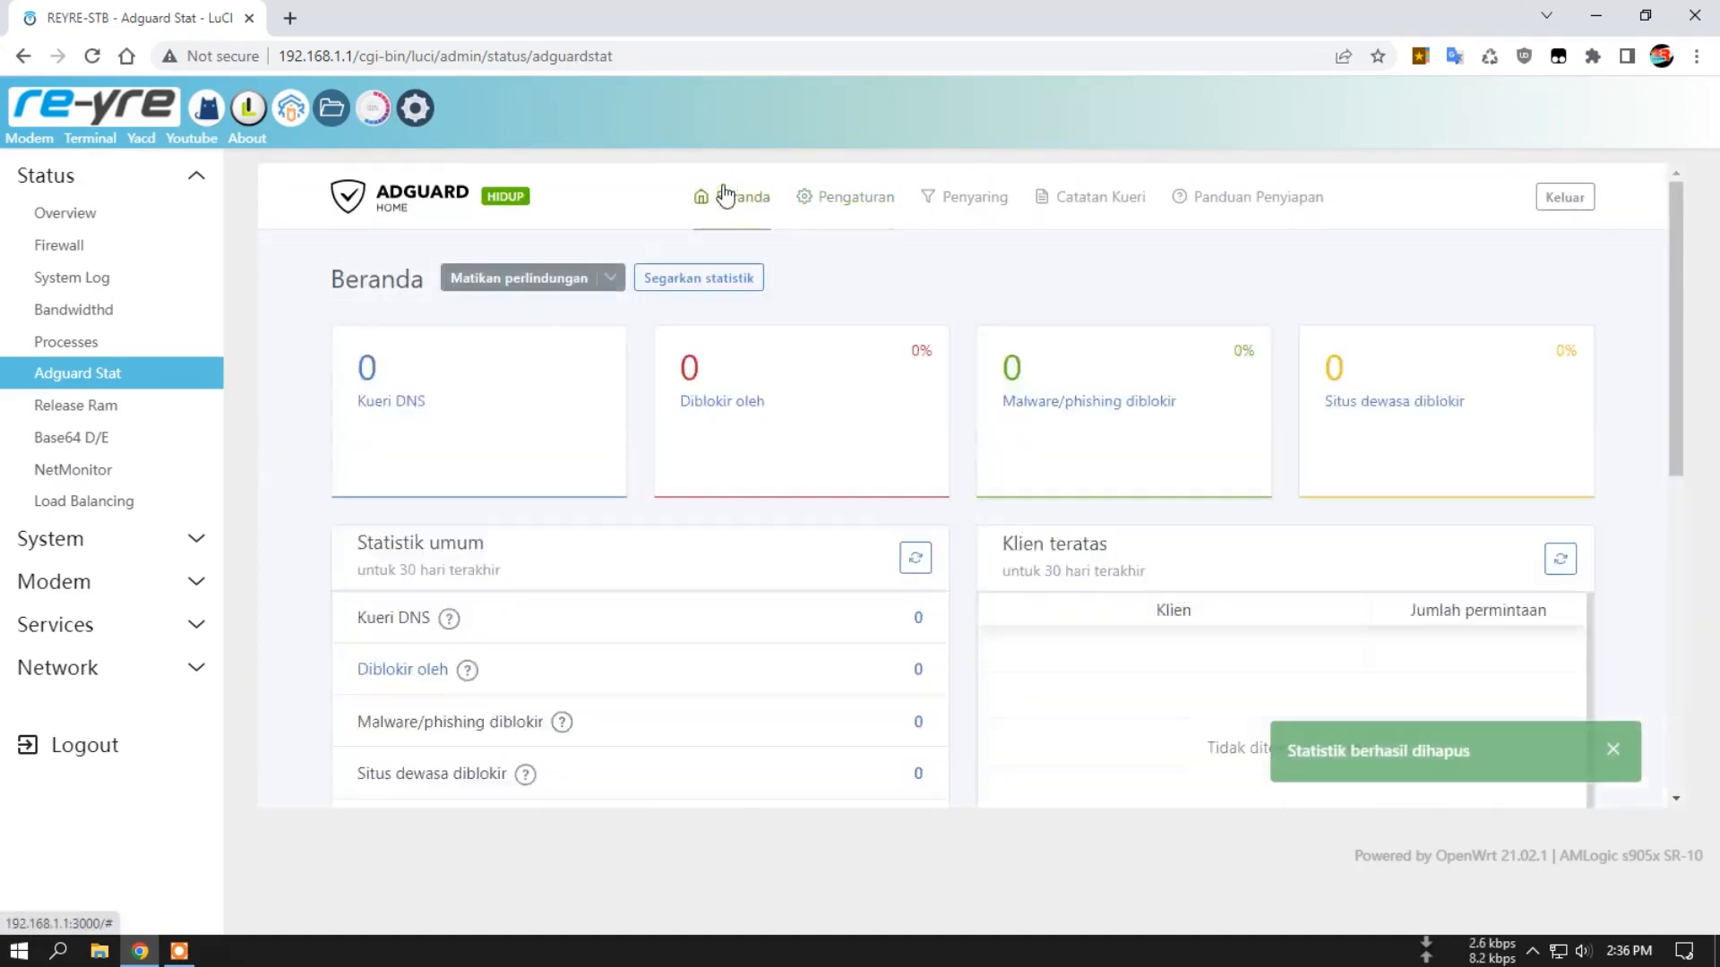
# Run the bookmarked Ad Blocker Test in a new tab, check its score, and refresh the AdGuard Home dashboard statistics.
pyautogui.click(294, 20)
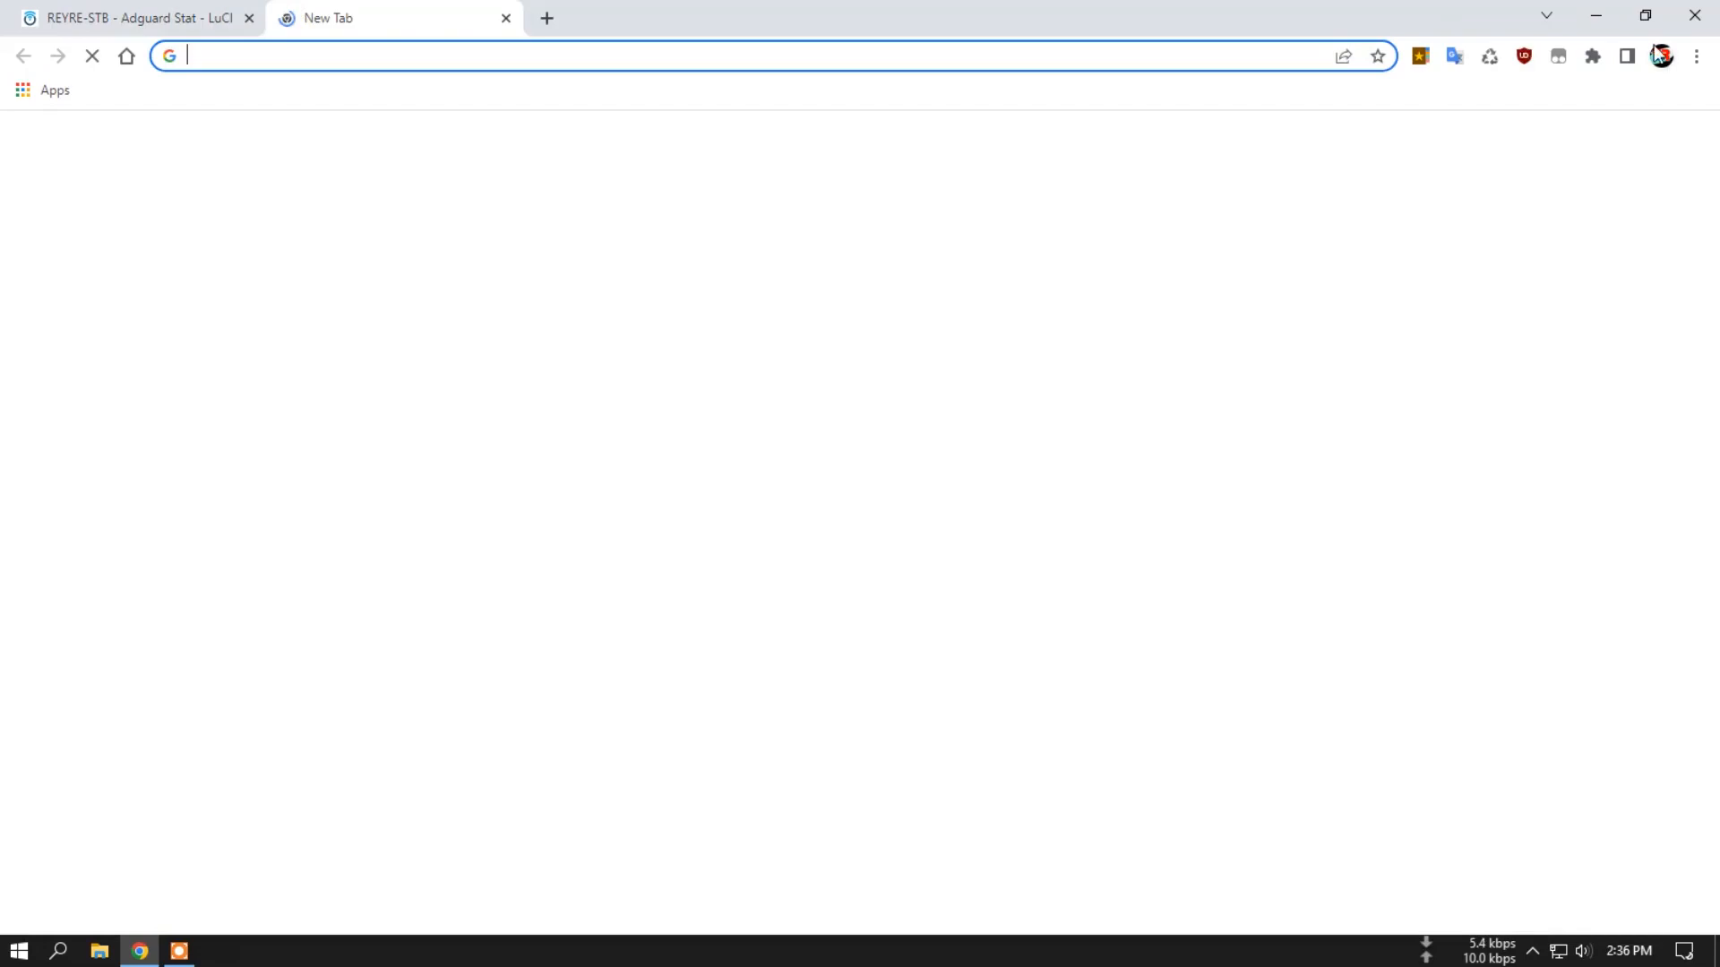
pyautogui.click(1418, 56)
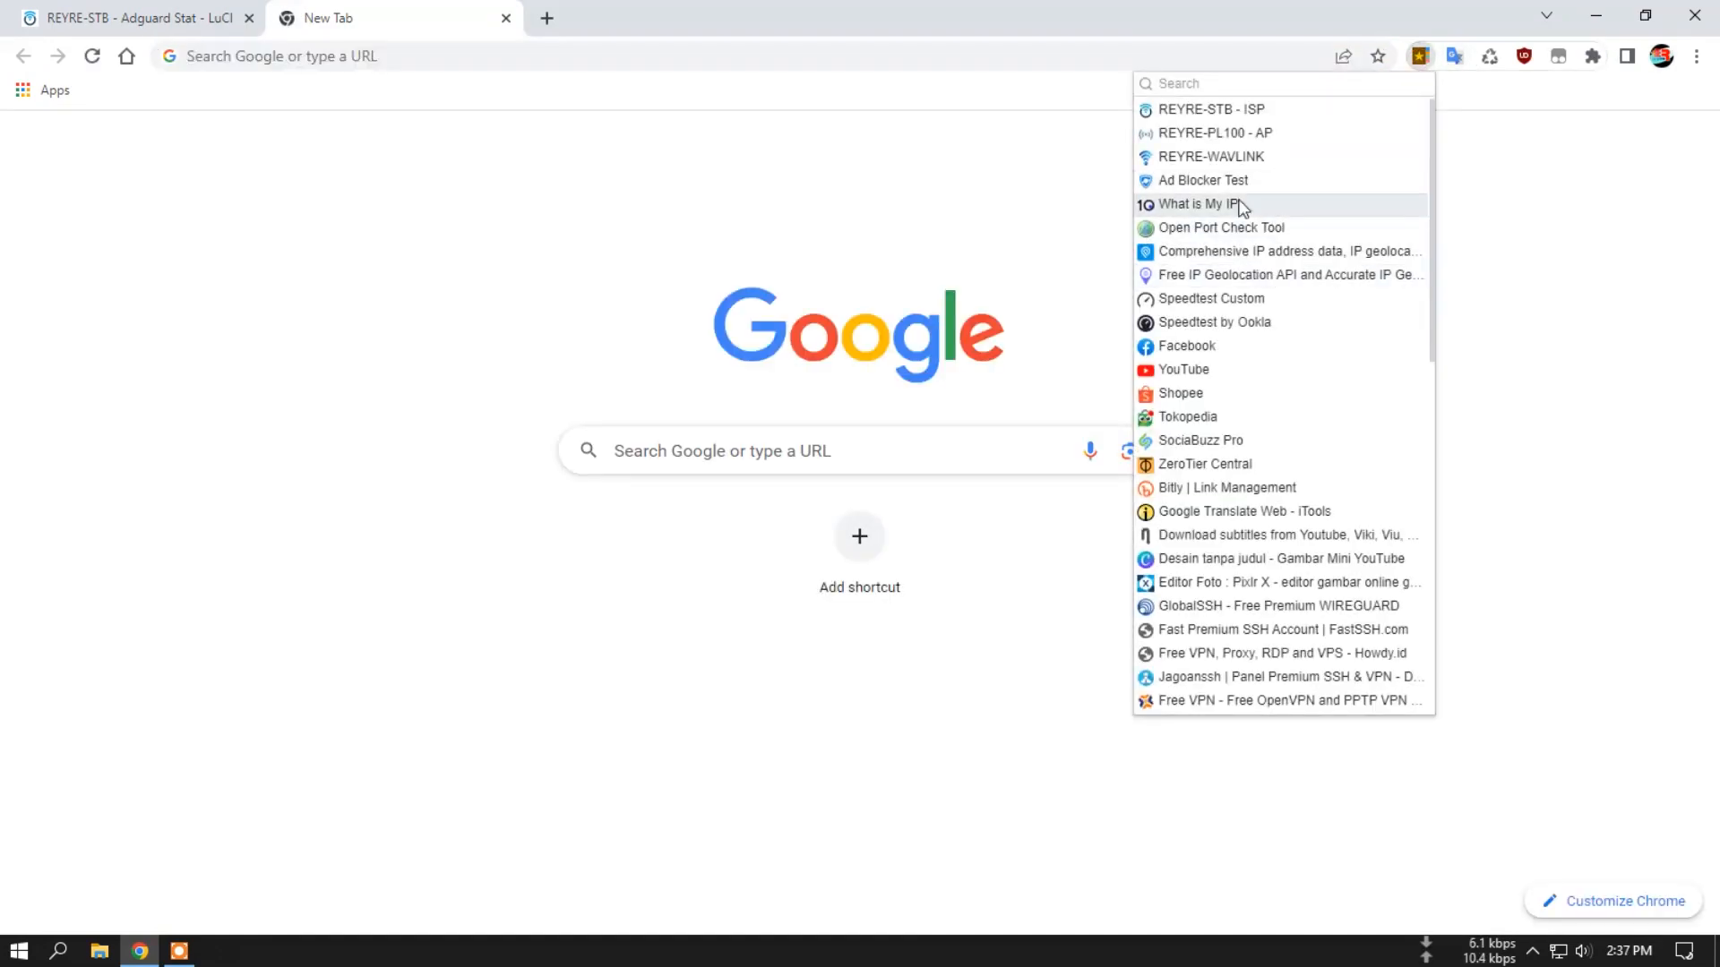
pyautogui.click(1239, 182)
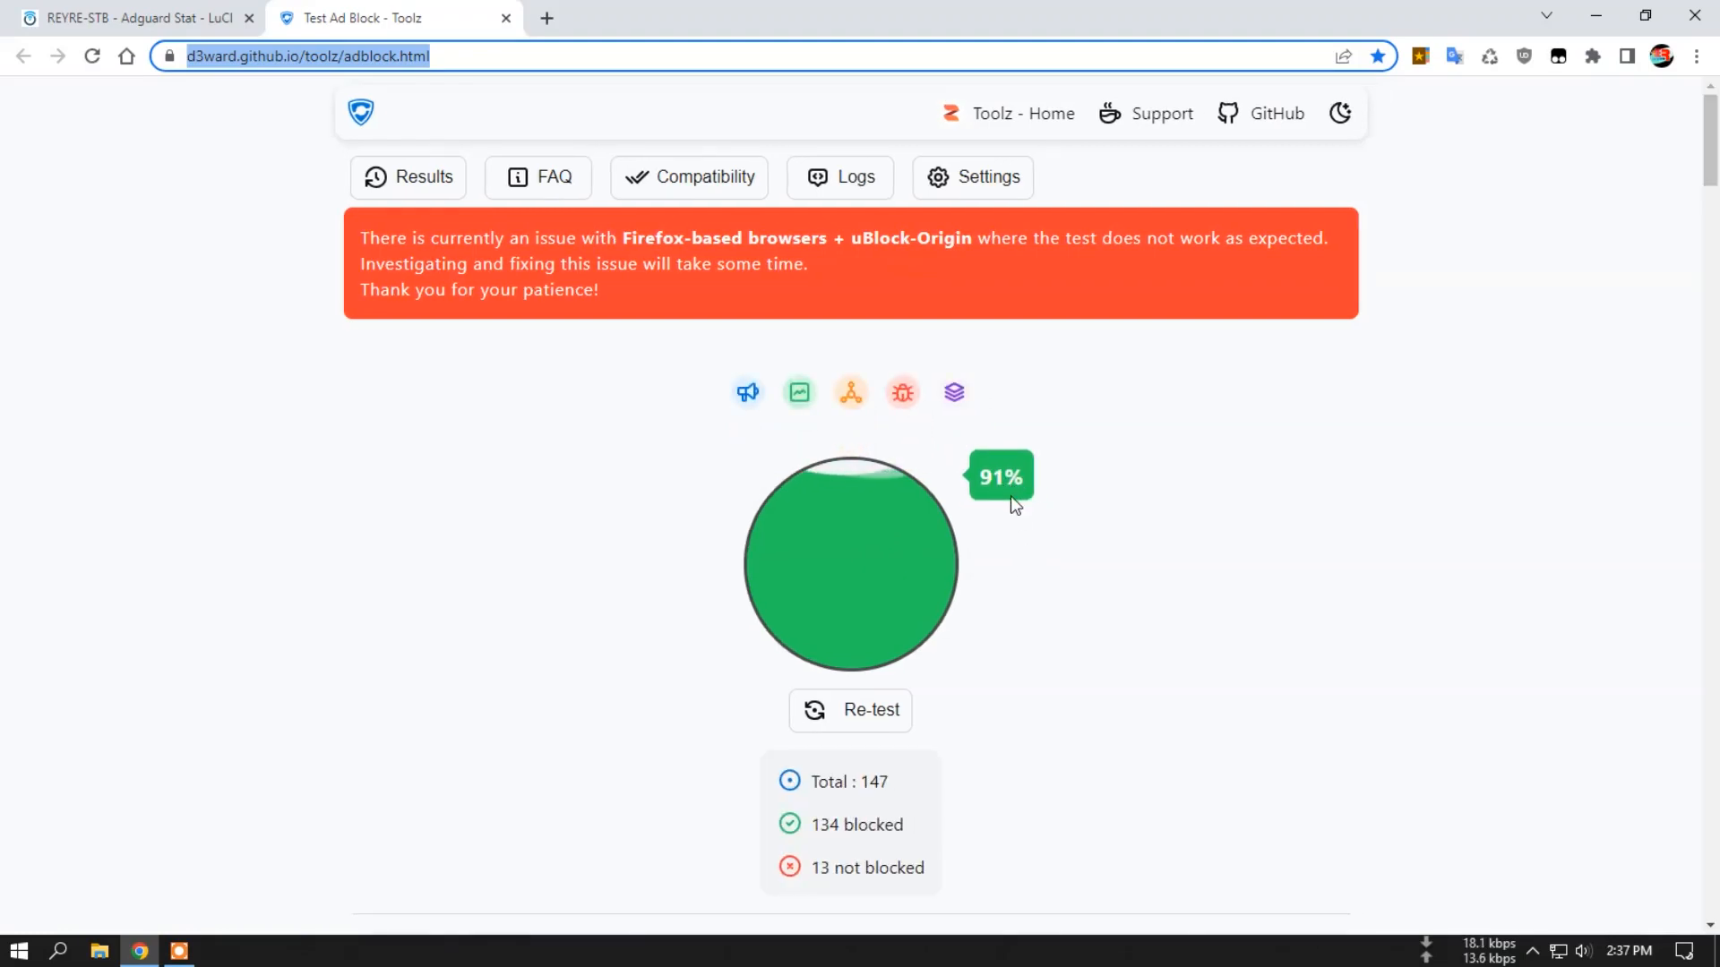
pyautogui.scroll(-1, 1010, 496)
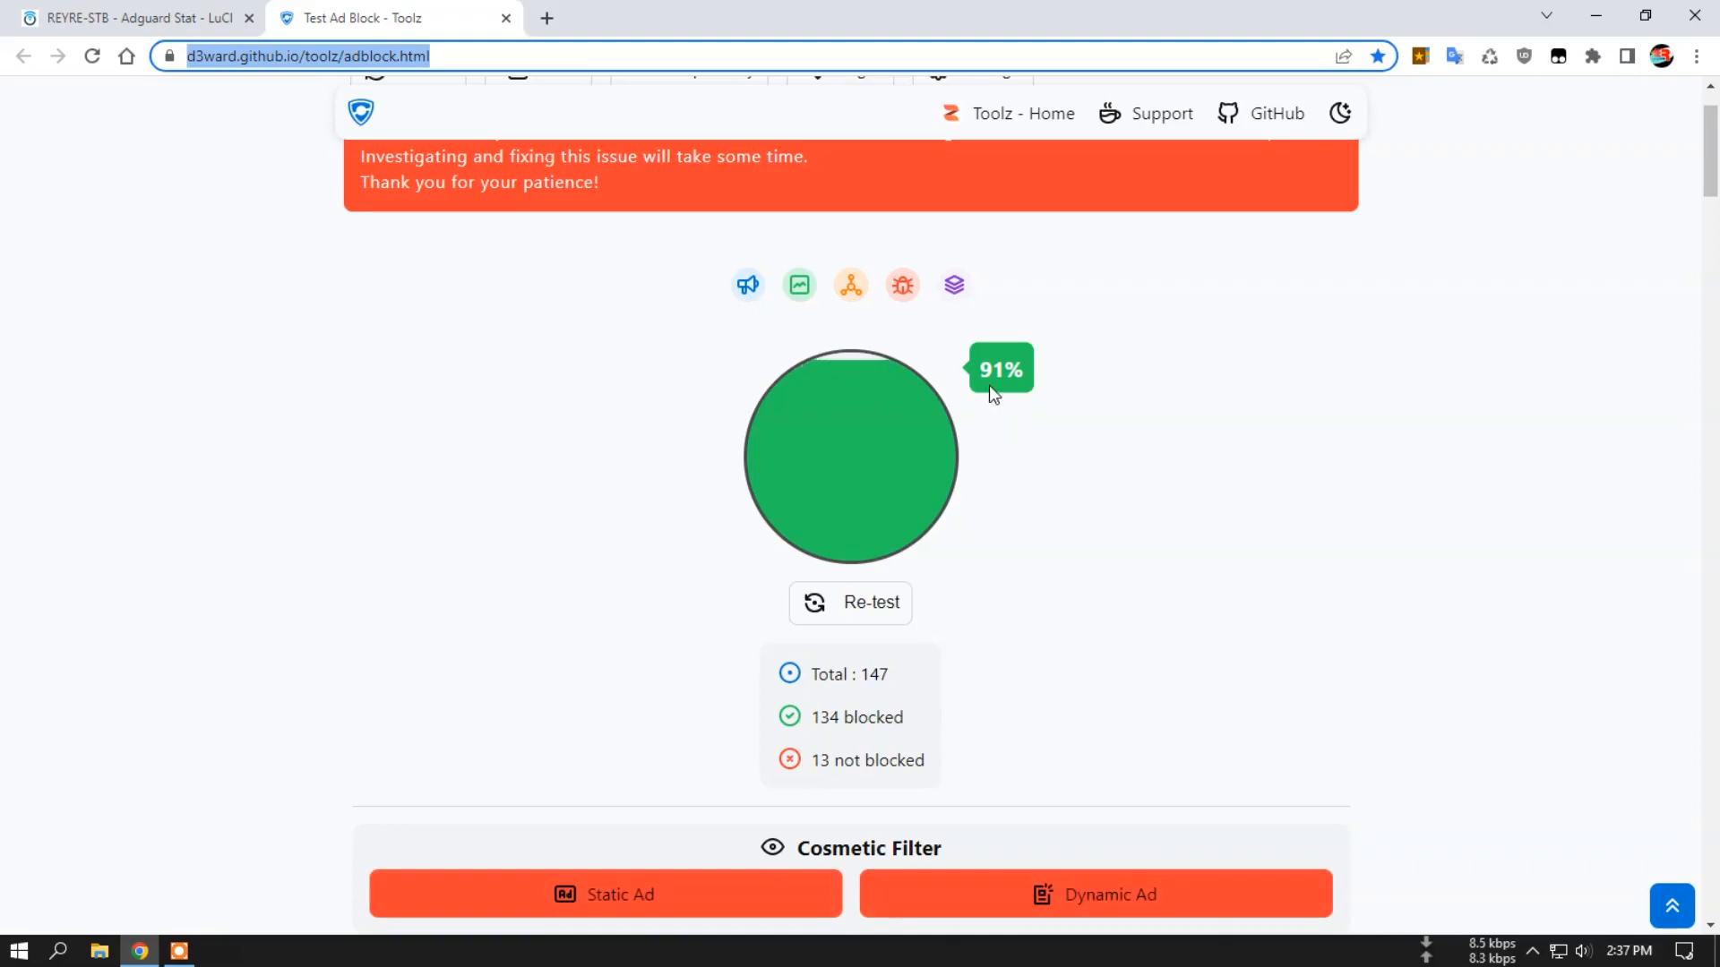
pyautogui.click(127, 16)
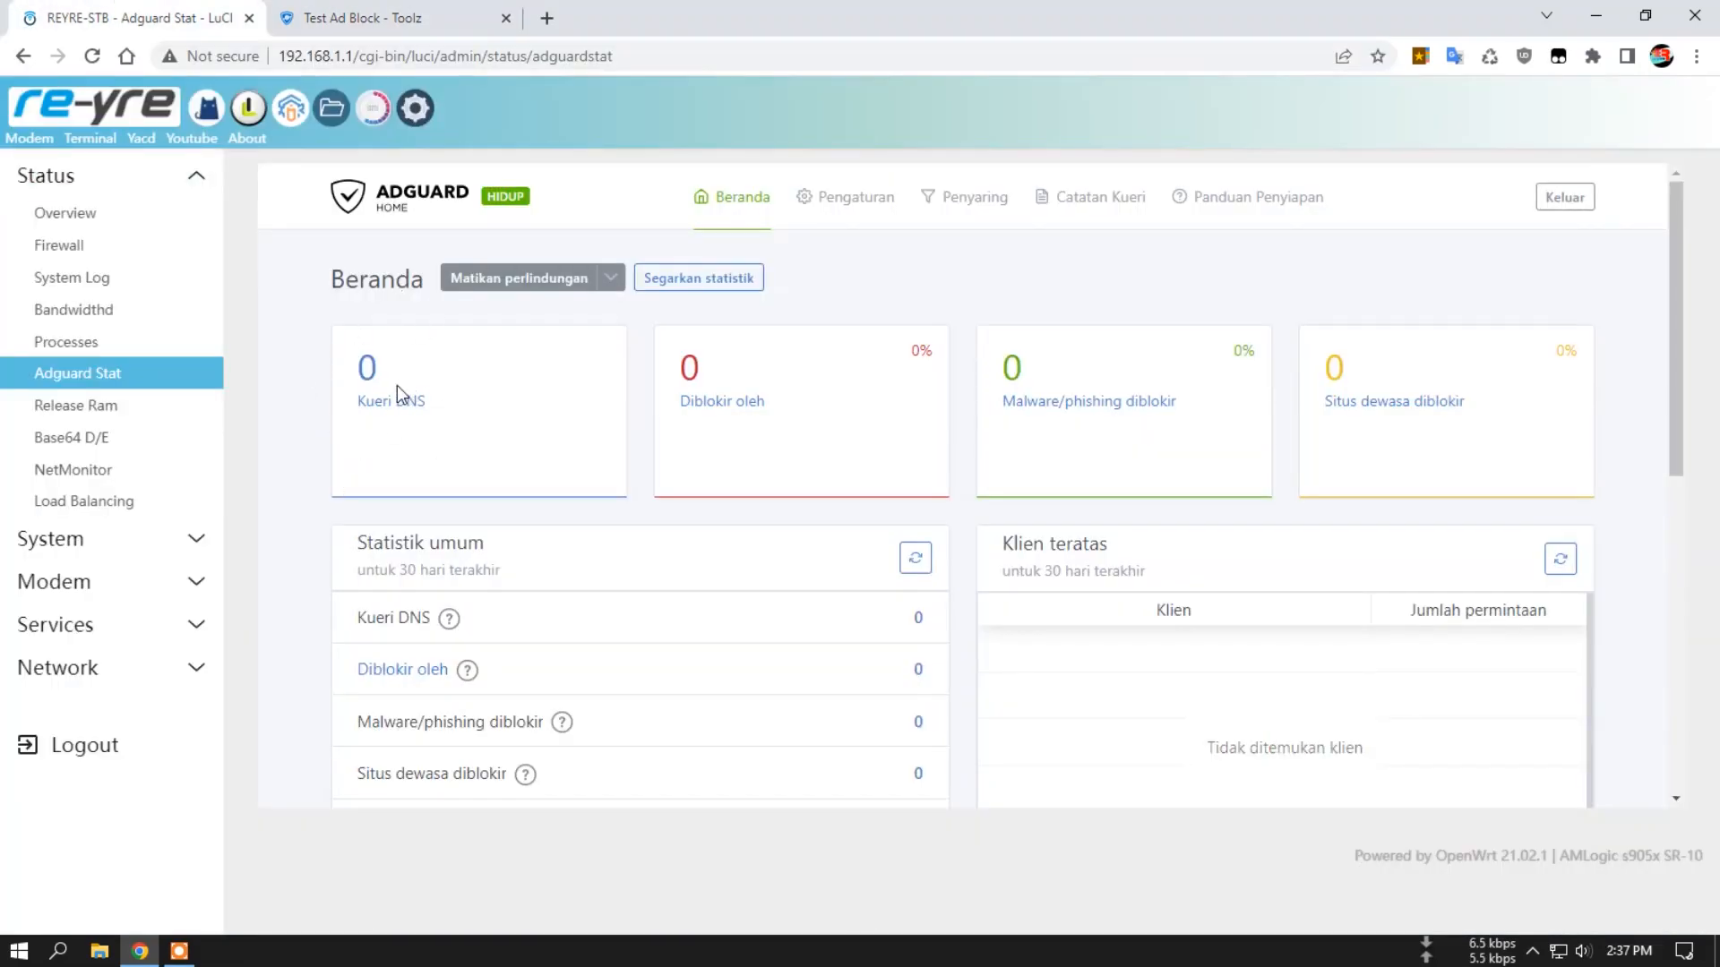
pyautogui.click(701, 282)
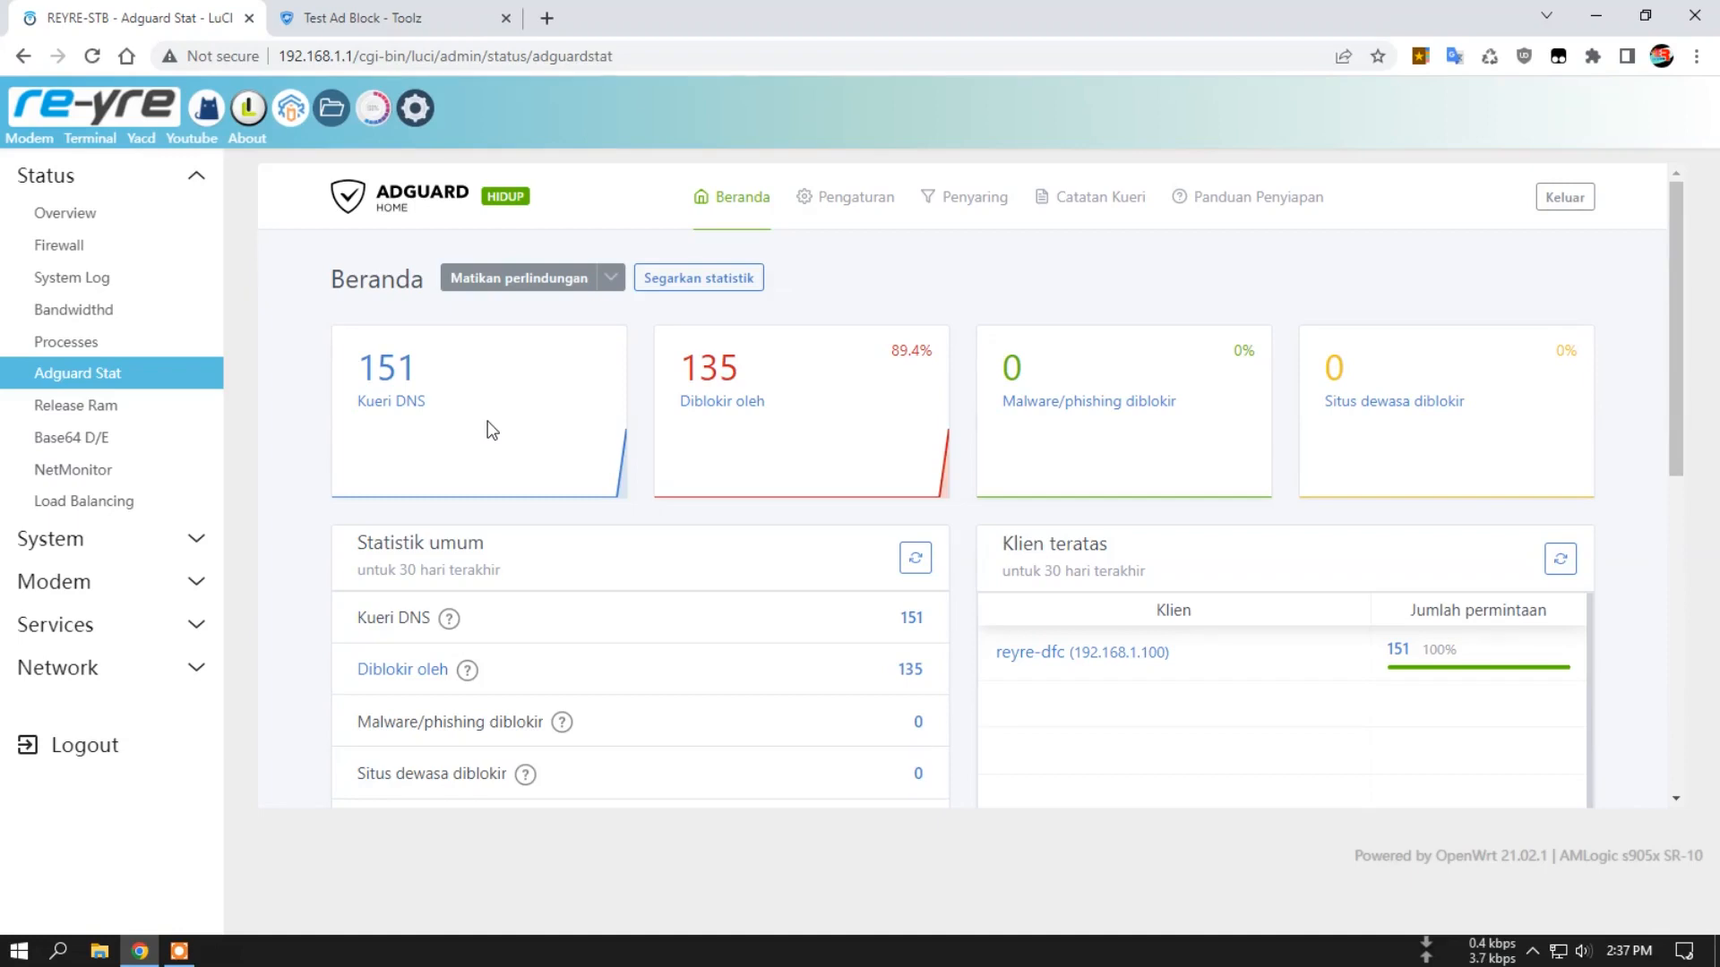
# Load the bookmarked Open Port Check Tool in a new tab and refresh AdGuard Home's statistics to compare the DNS queries.
pyautogui.click(546, 18)
pyautogui.click(1420, 55)
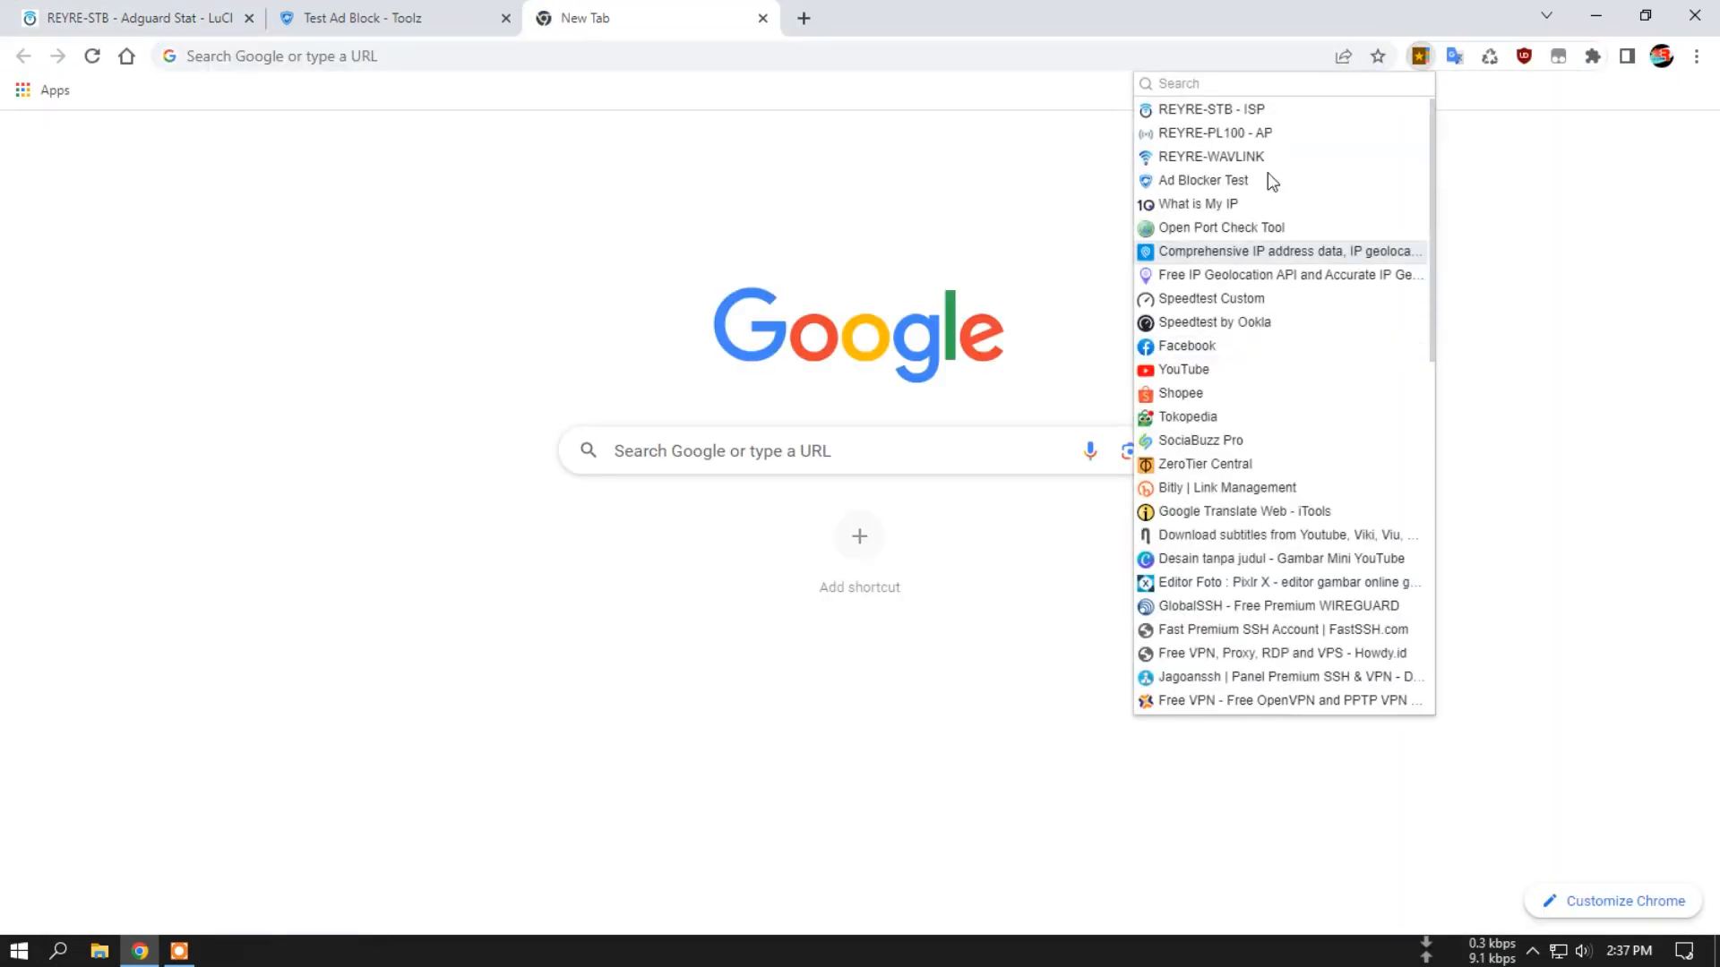
pyautogui.click(1261, 231)
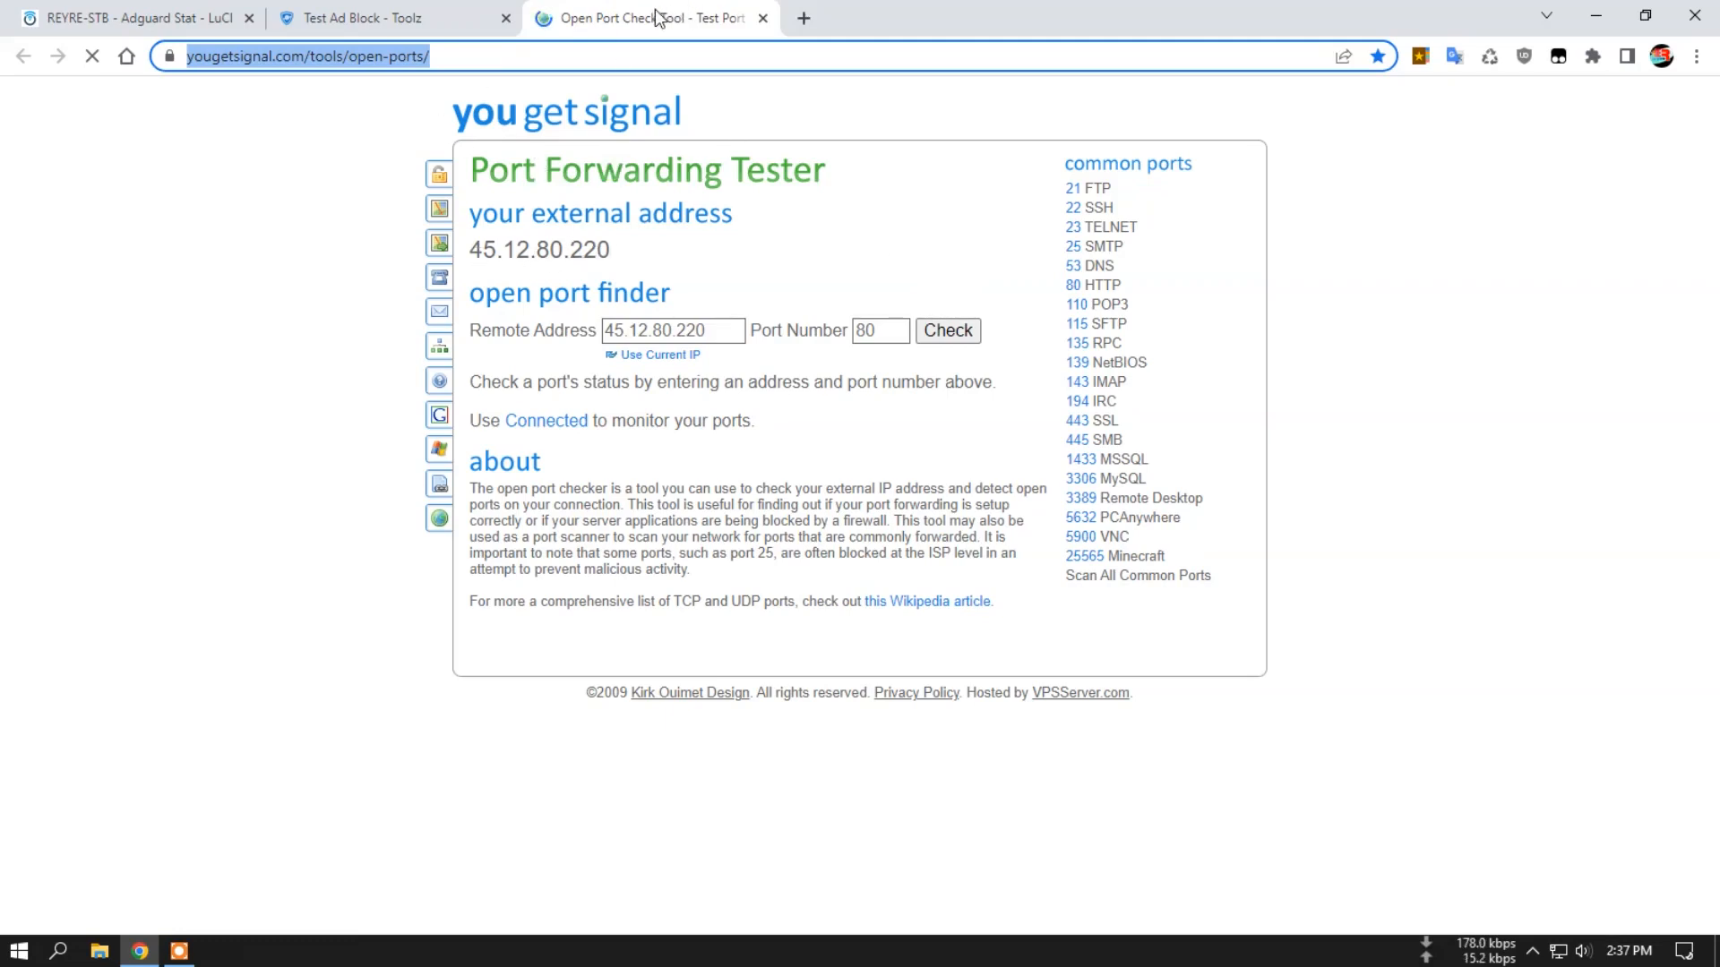
pyautogui.click(143, 4)
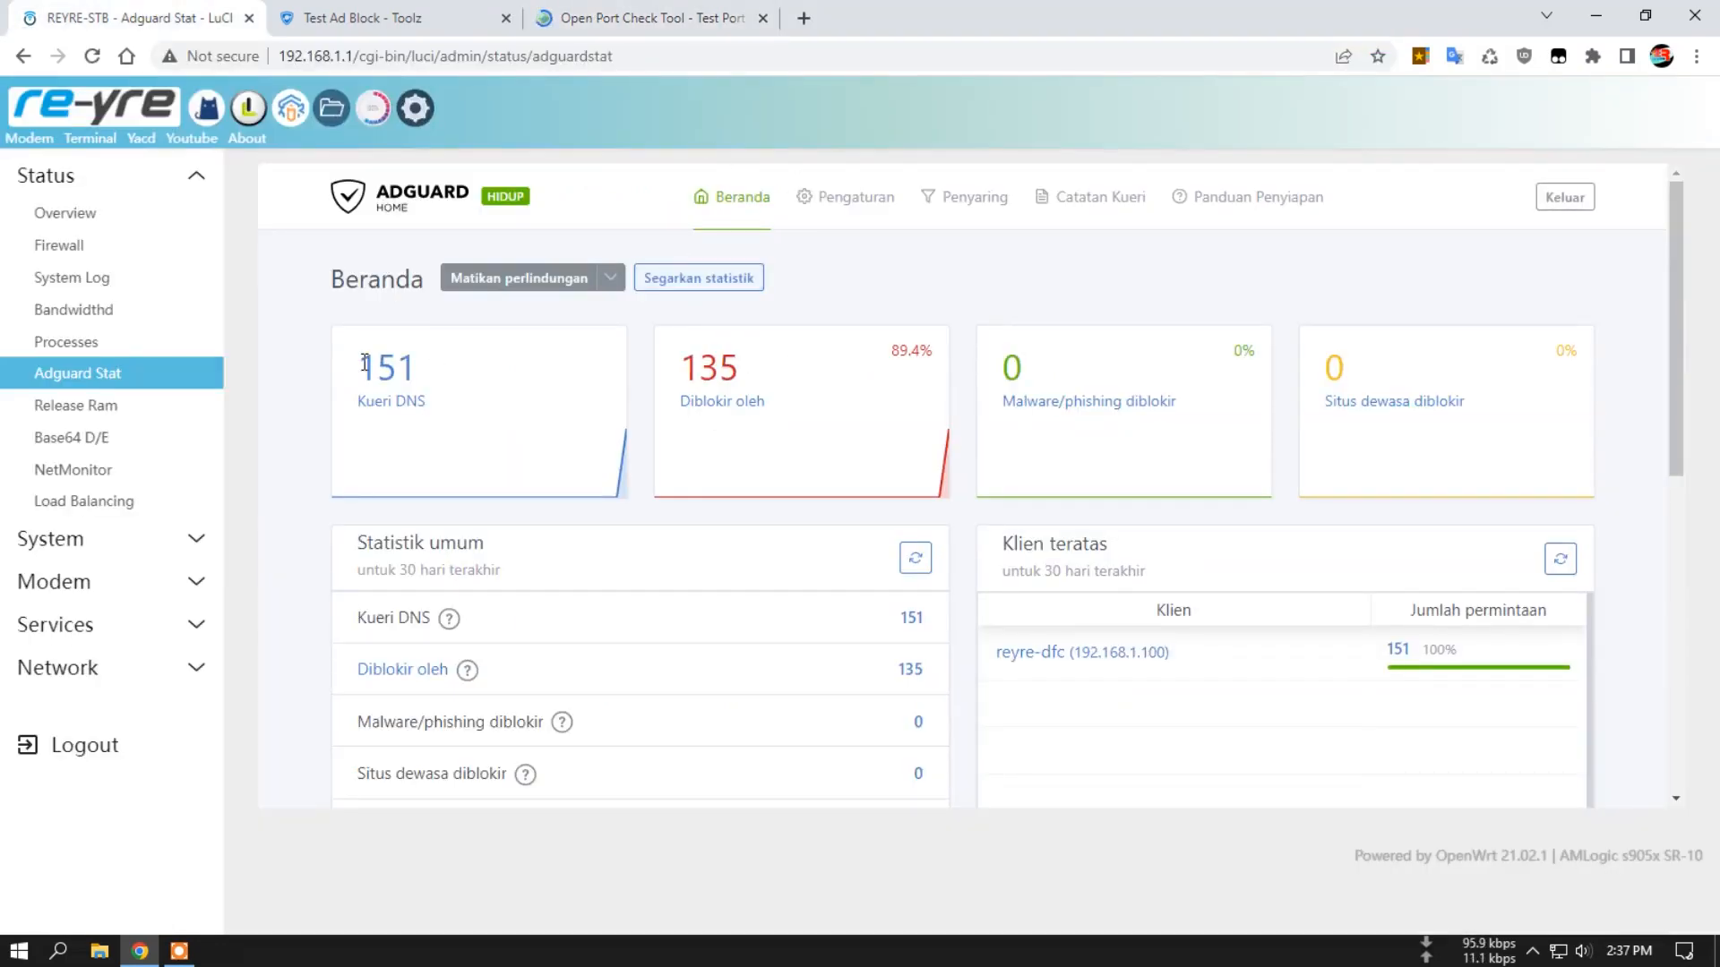
pyautogui.click(725, 278)
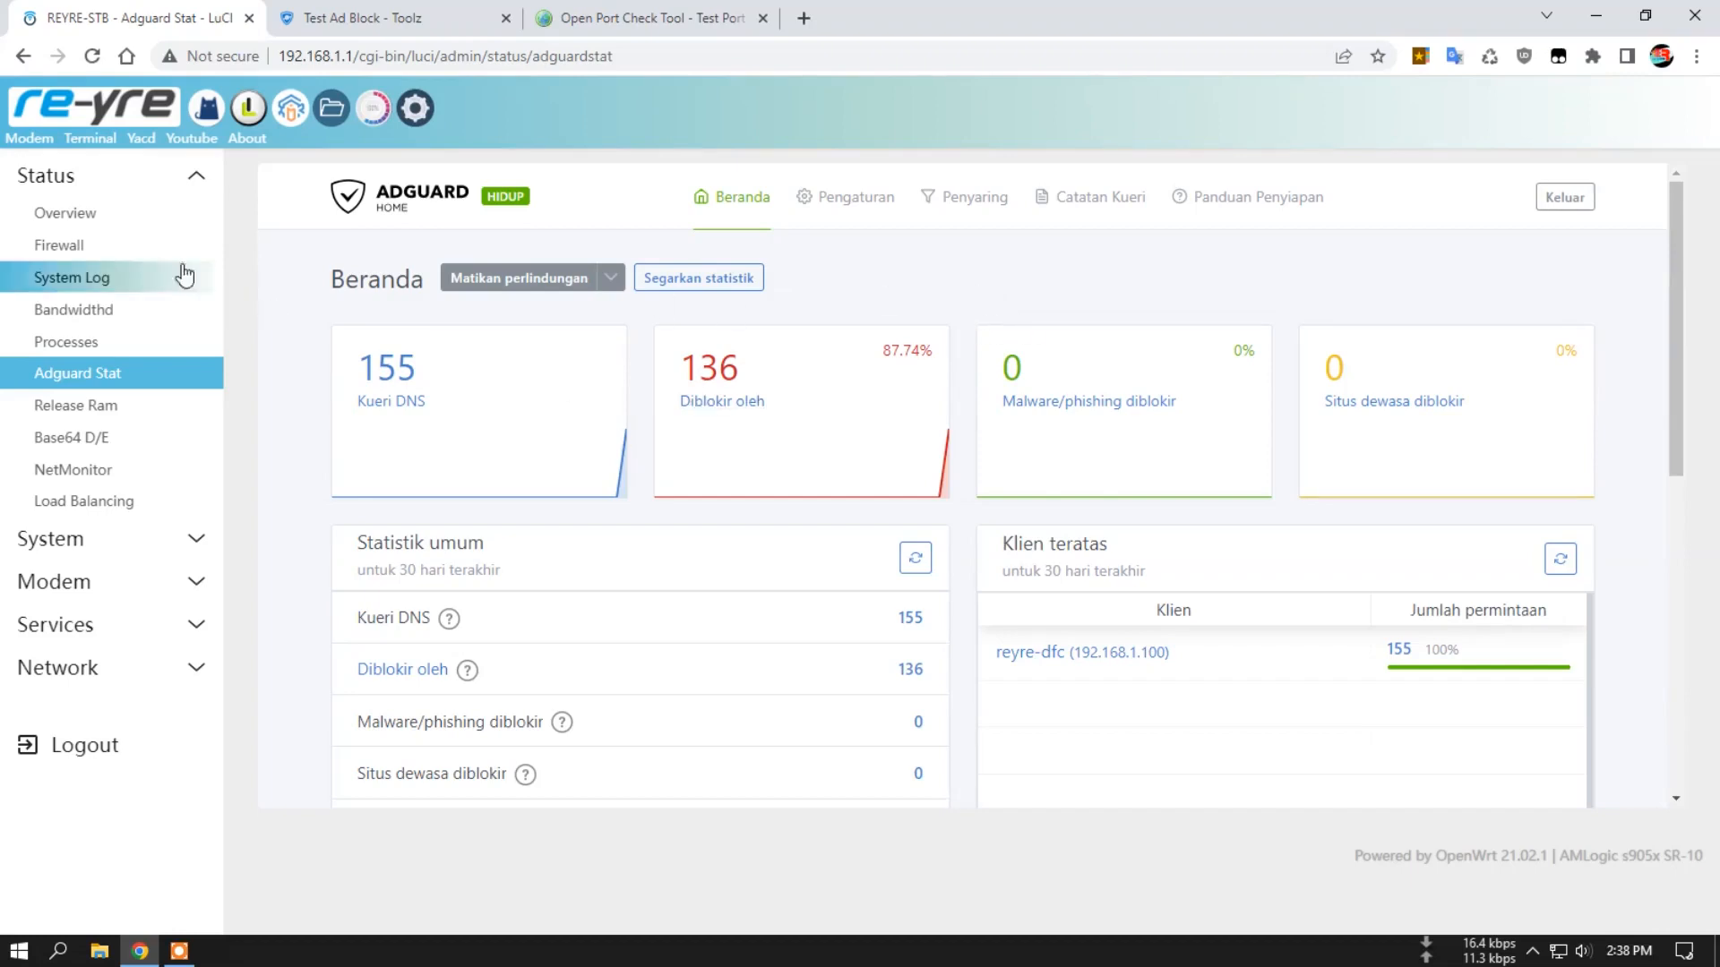
# Look through the OpenClash, Libernet and Xderm pages and review Pass Wall's Basic Settings.
pyautogui.click(209, 110)
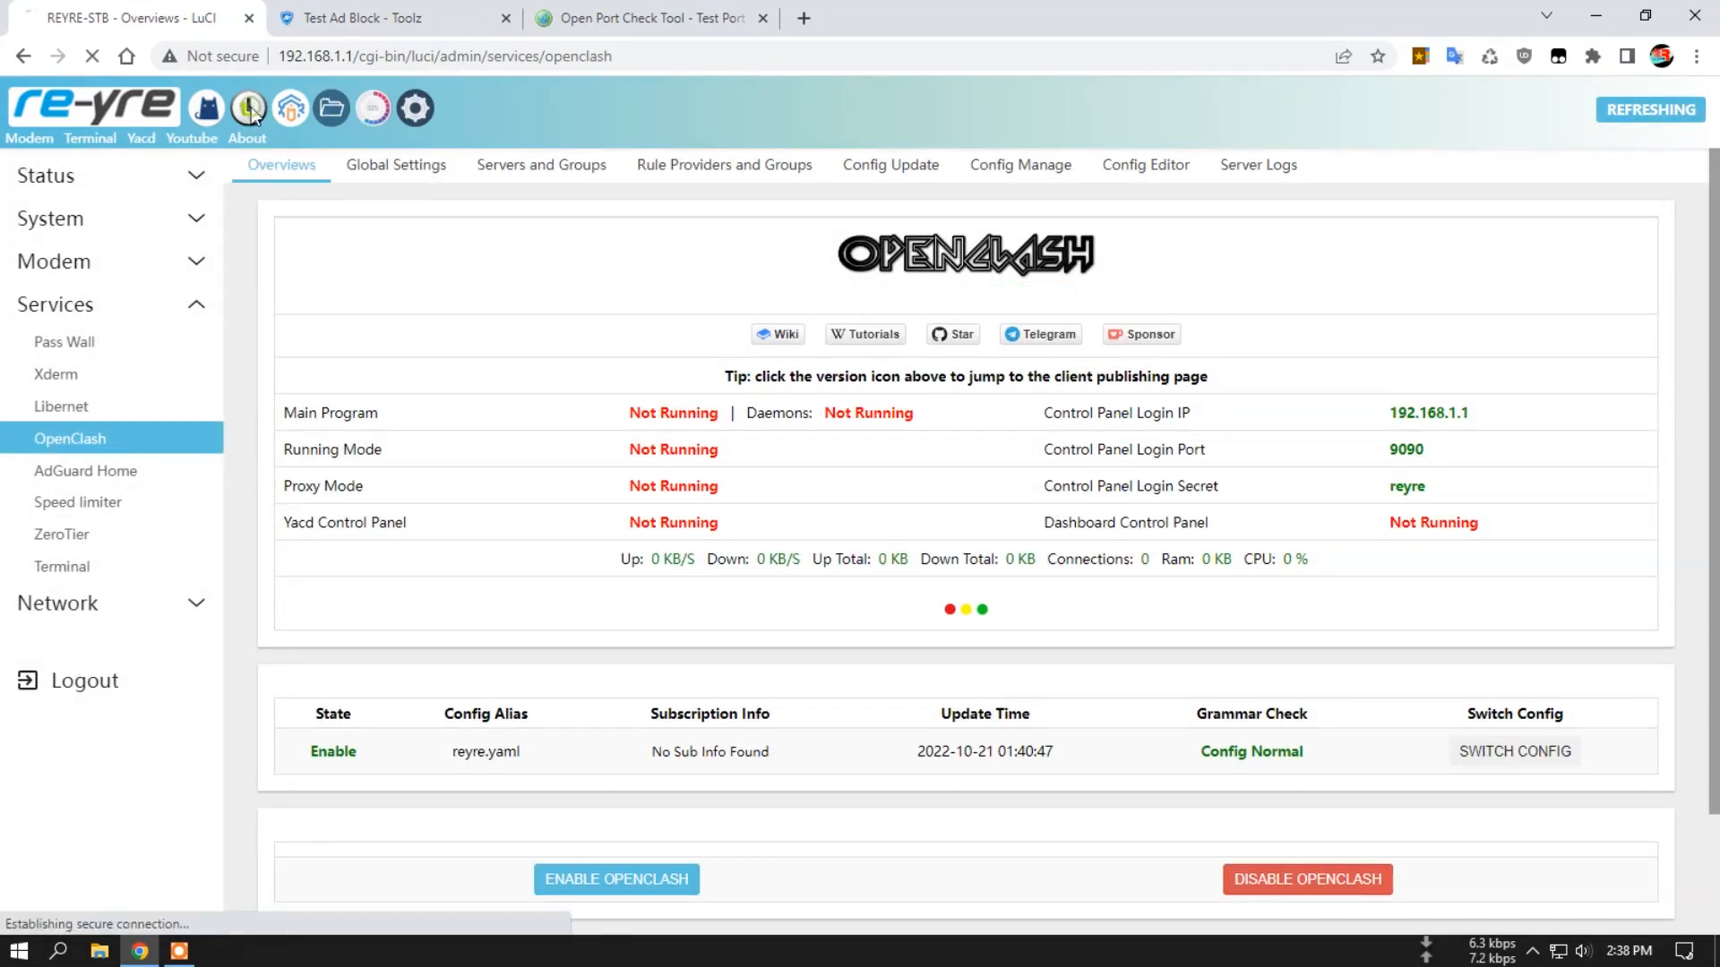
pyautogui.click(249, 107)
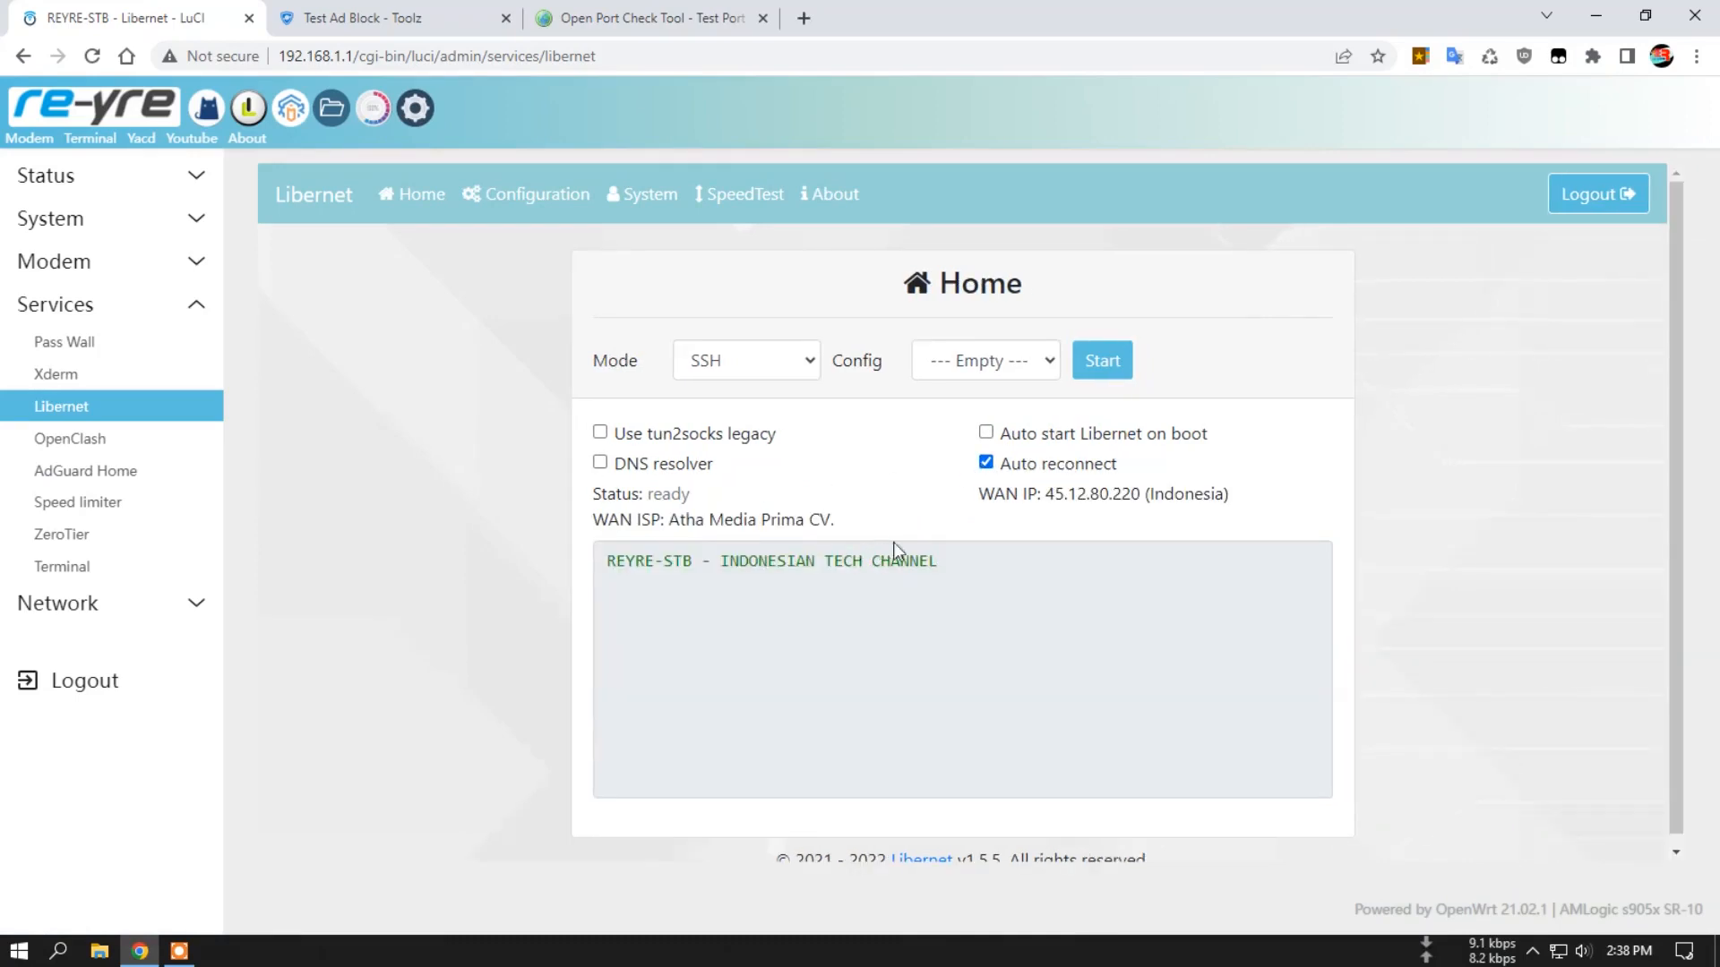
pyautogui.click(291, 108)
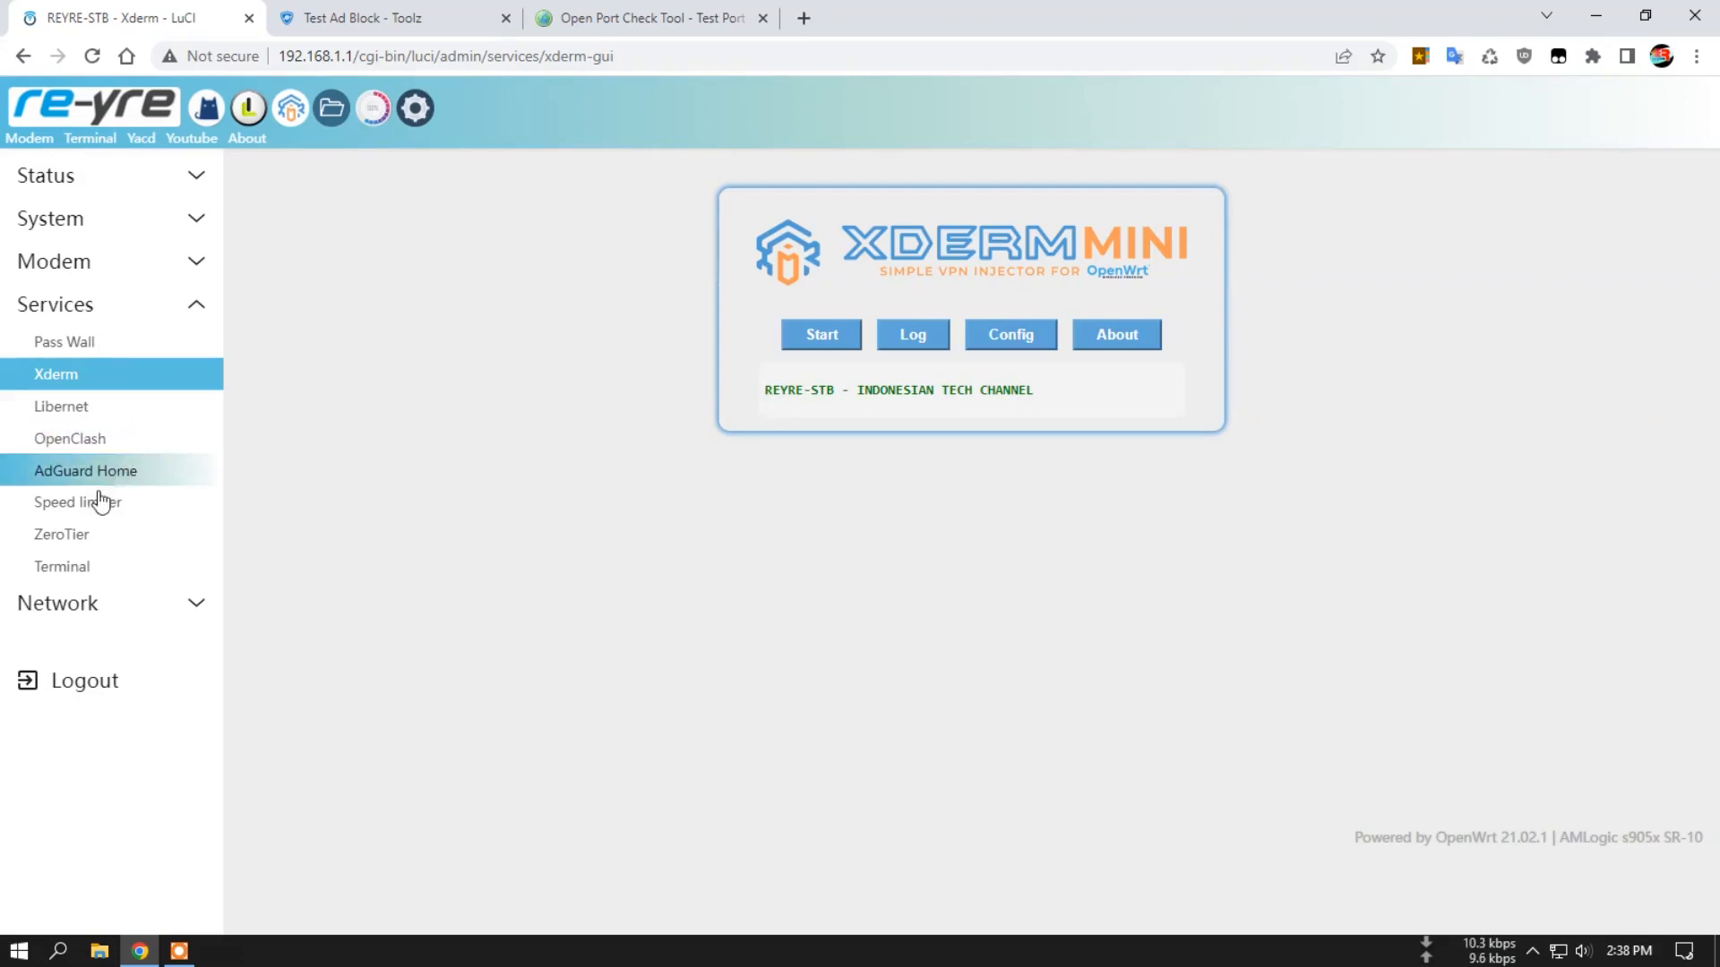
pyautogui.click(94, 345)
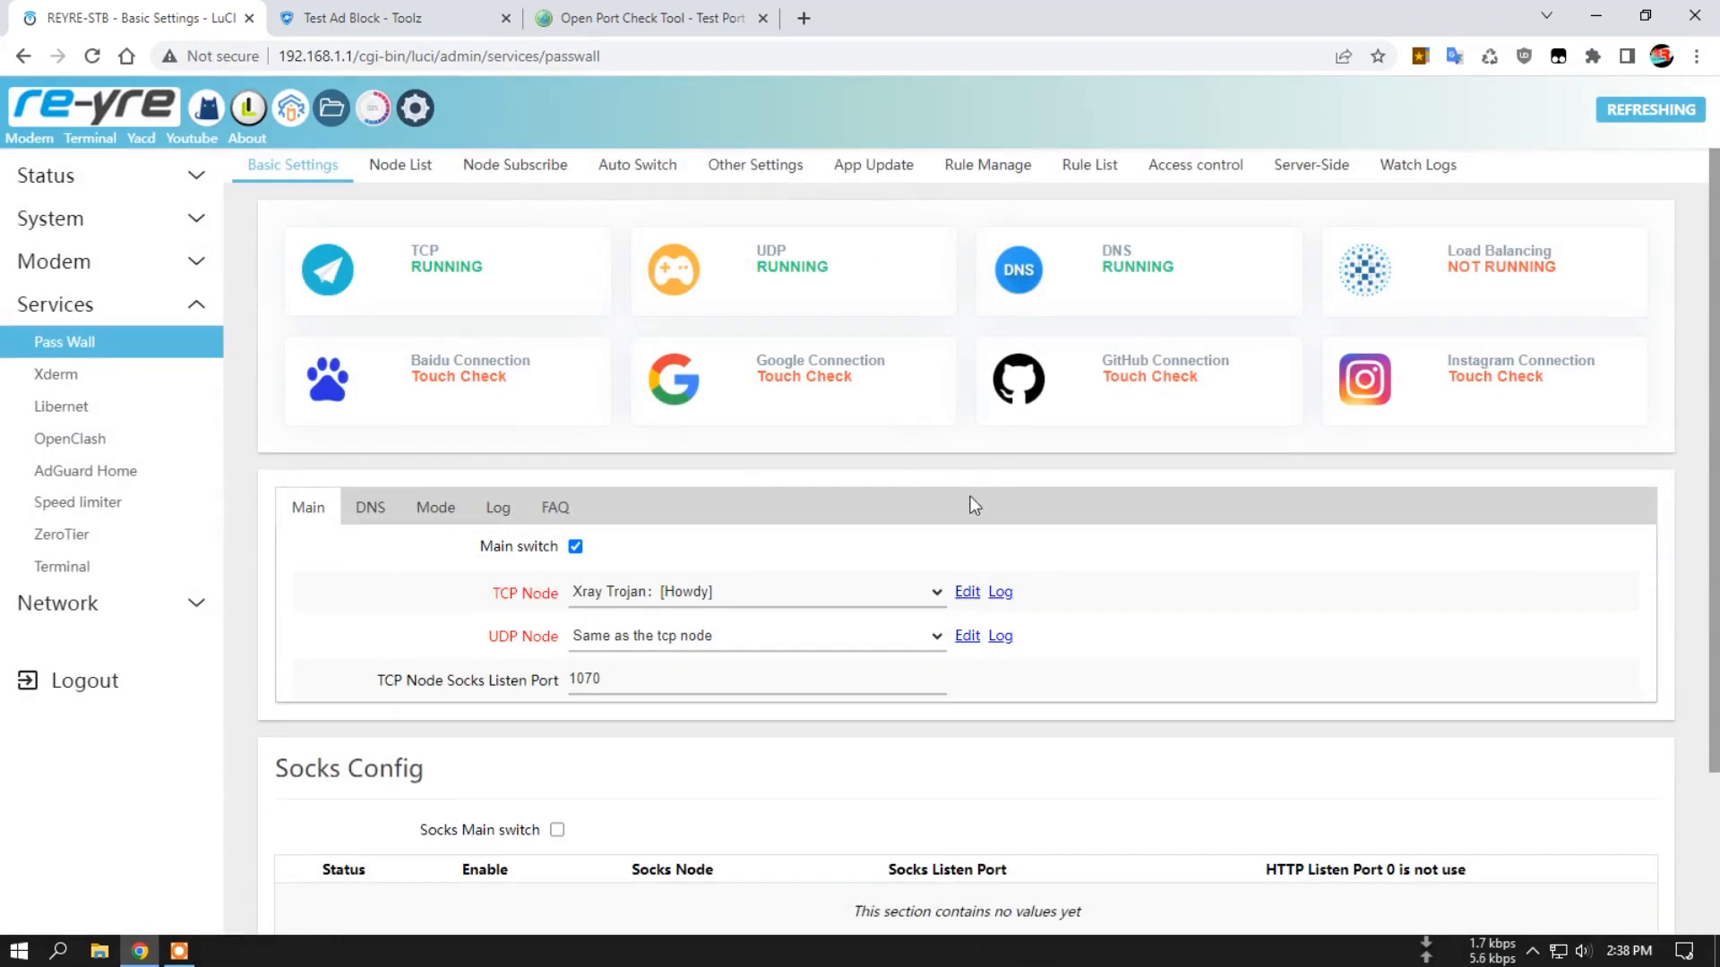
pyautogui.scroll(-2, 967, 506)
pyautogui.scroll(2, 965, 515)
# Examine the upstream servers in AdGuard Home's DNS settings, focusing on the port of the 127.0.0.1 entry.
pyautogui.click(102, 175)
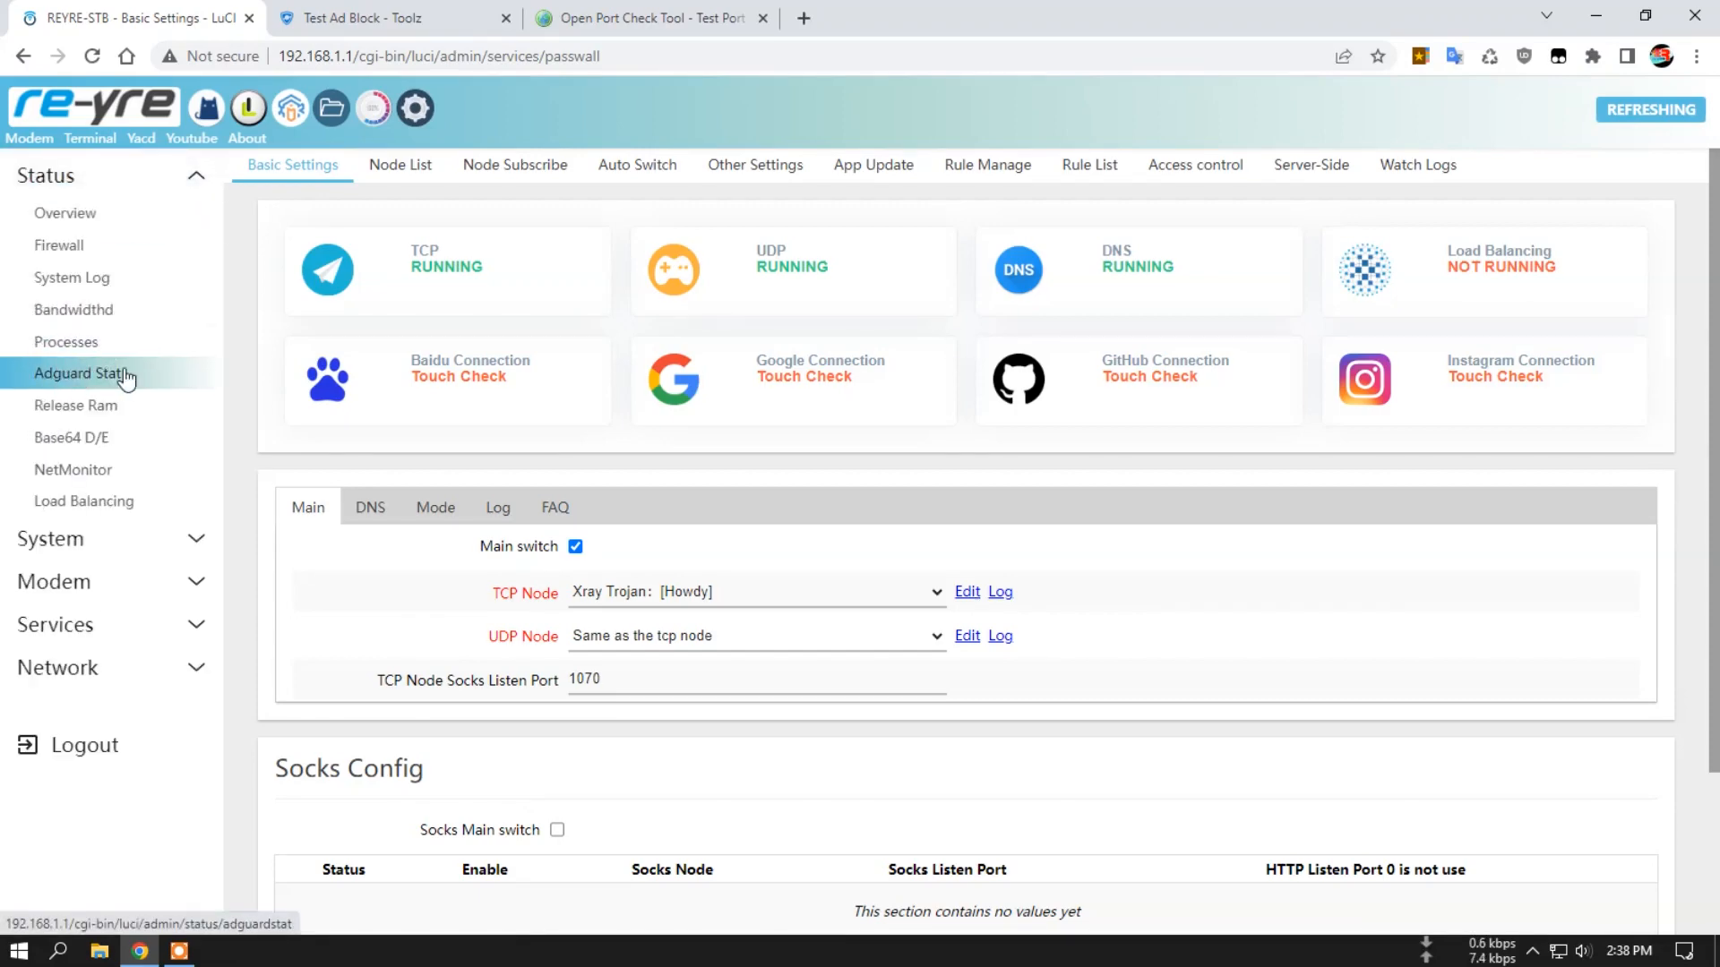
pyautogui.click(85, 375)
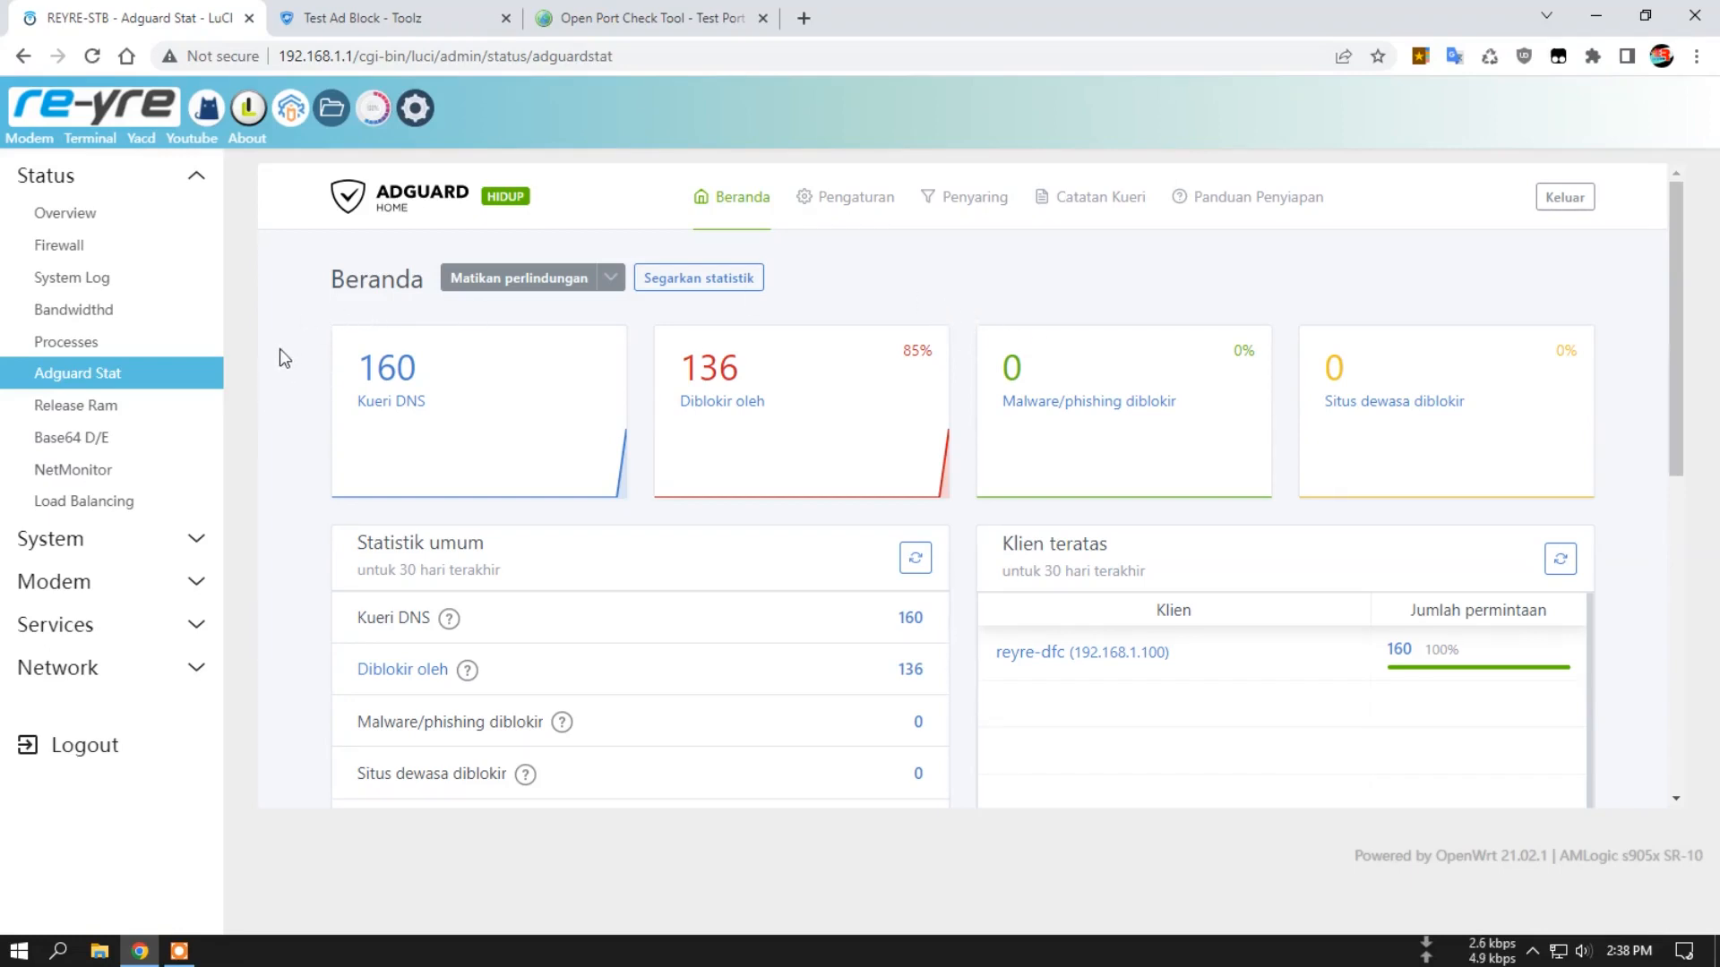
pyautogui.moveTo(839, 203)
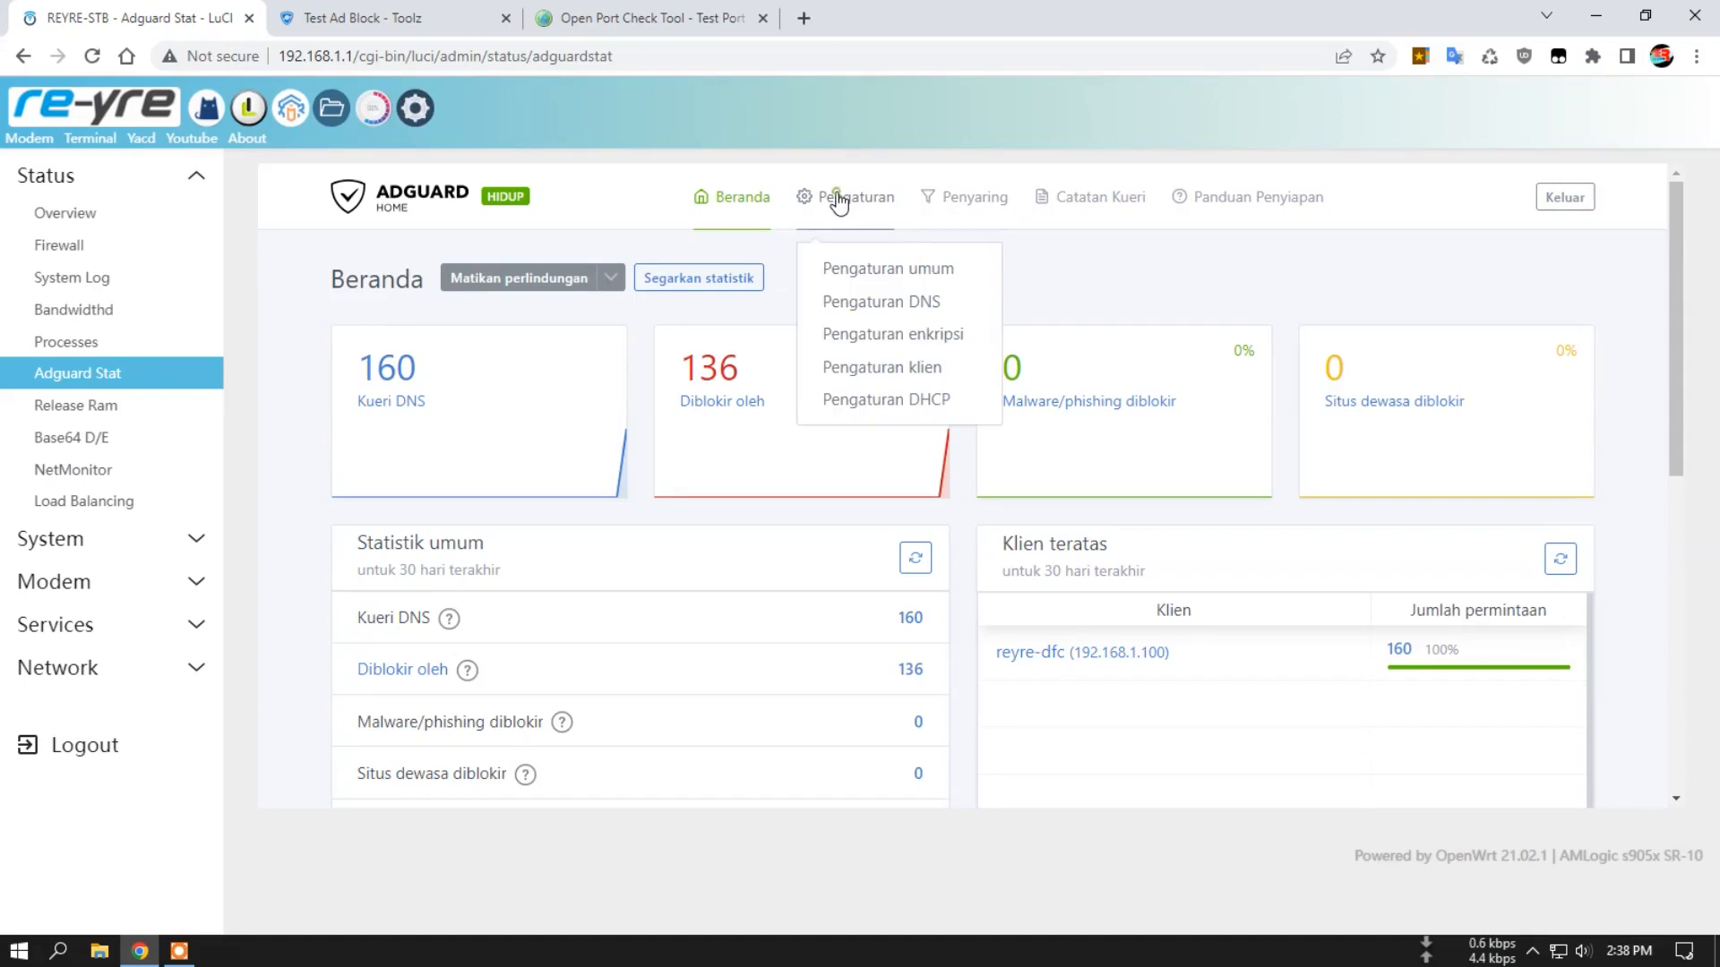
pyautogui.click(887, 268)
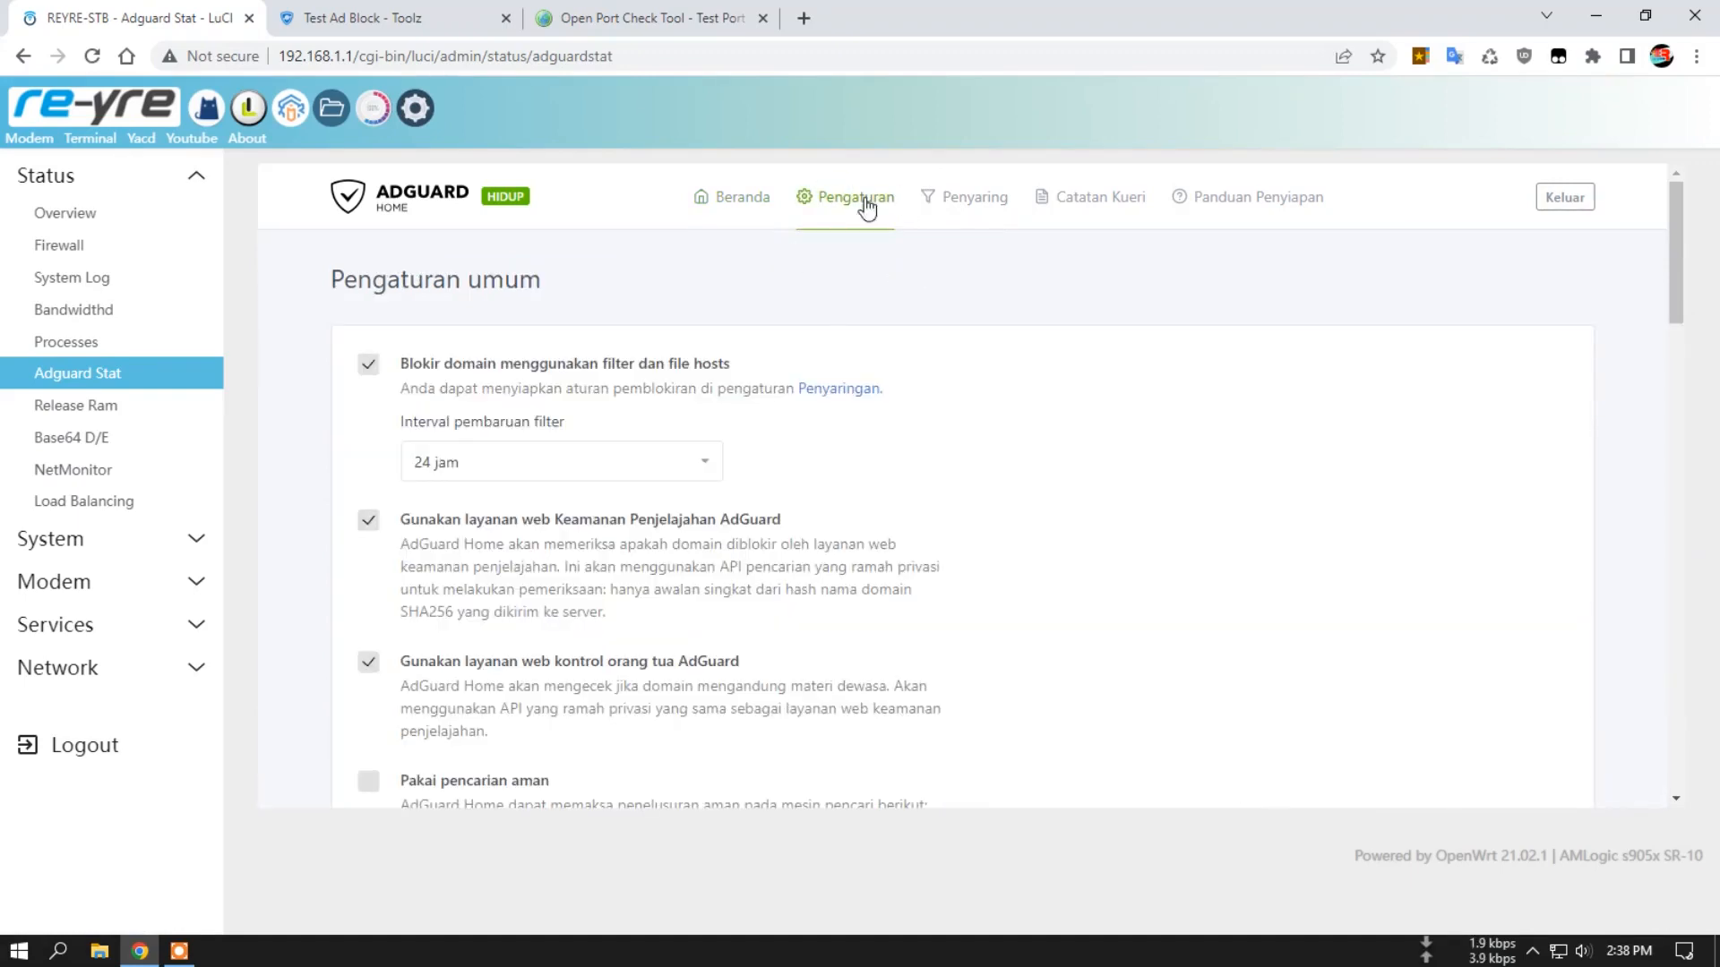
pyautogui.click(845, 197)
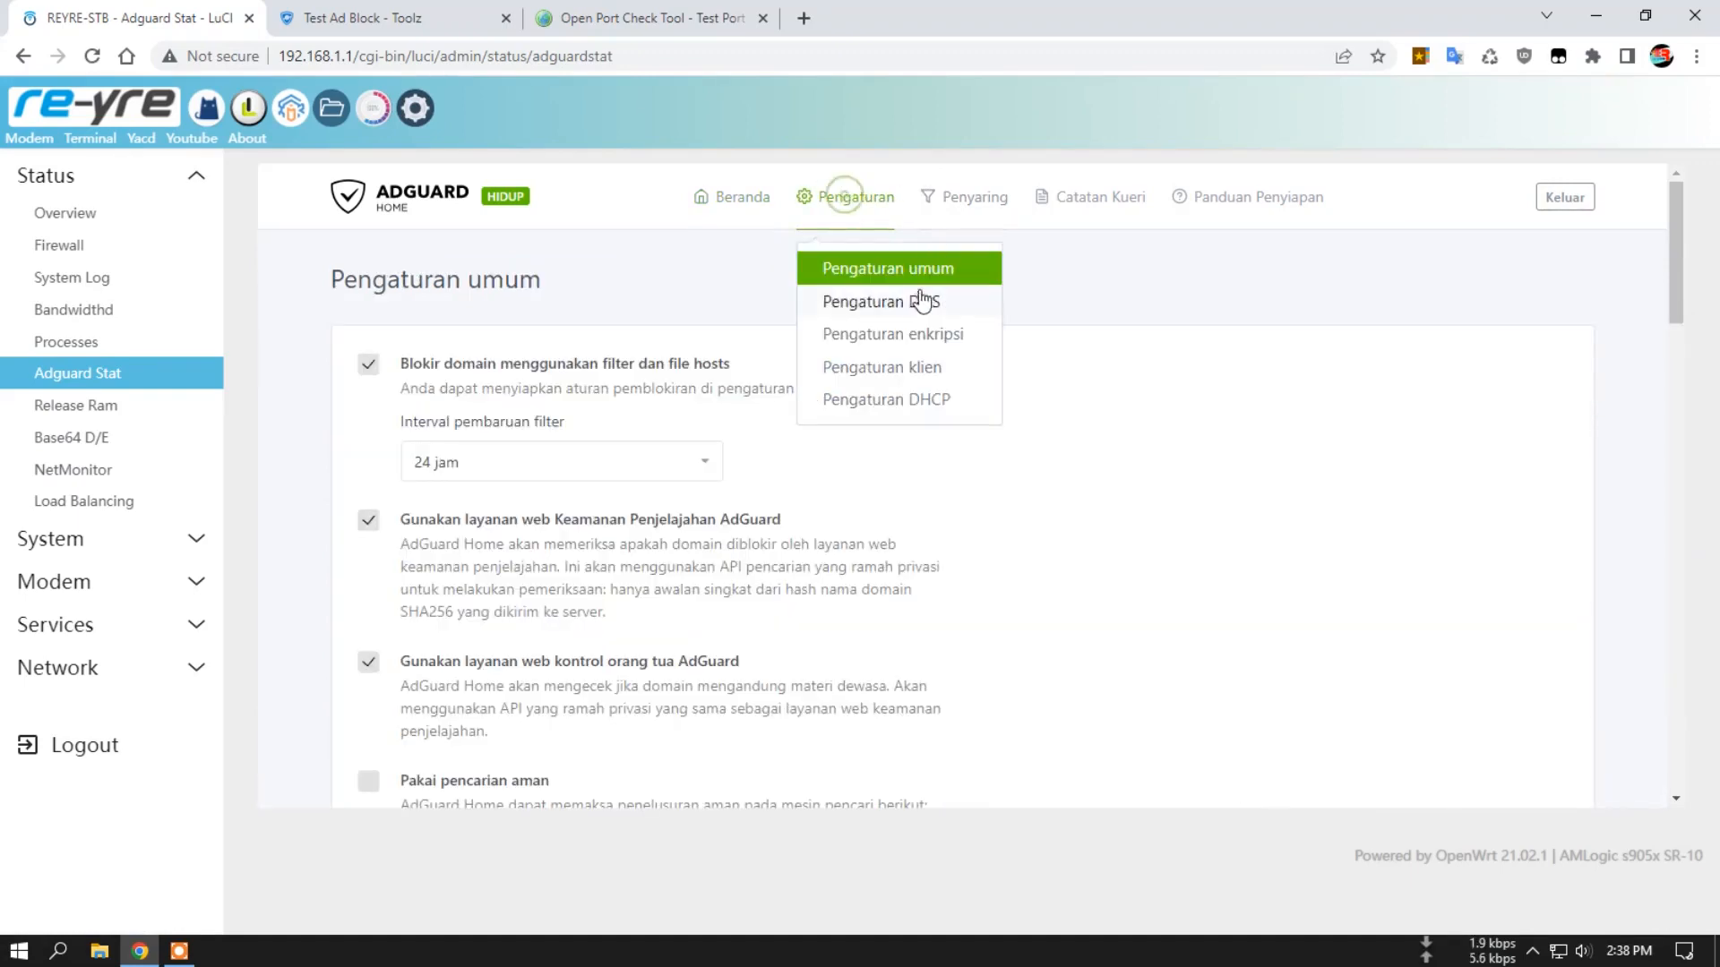
pyautogui.click(867, 302)
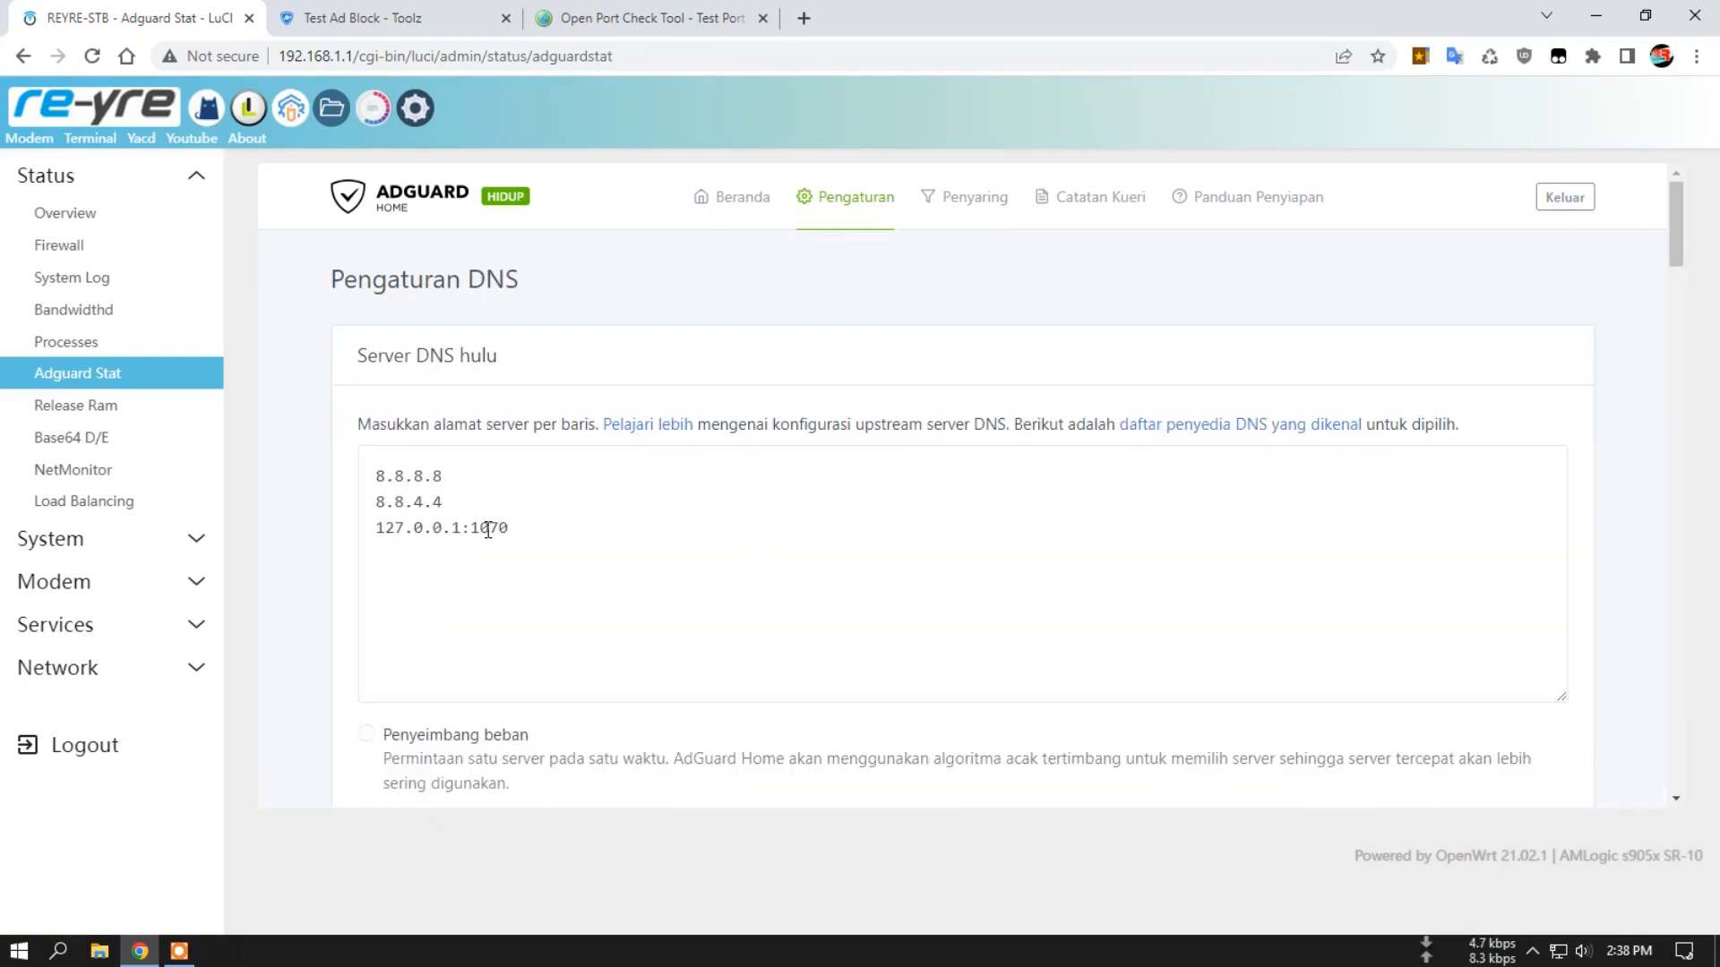
pyautogui.moveTo(471, 527); pyautogui.dragTo(509, 528)
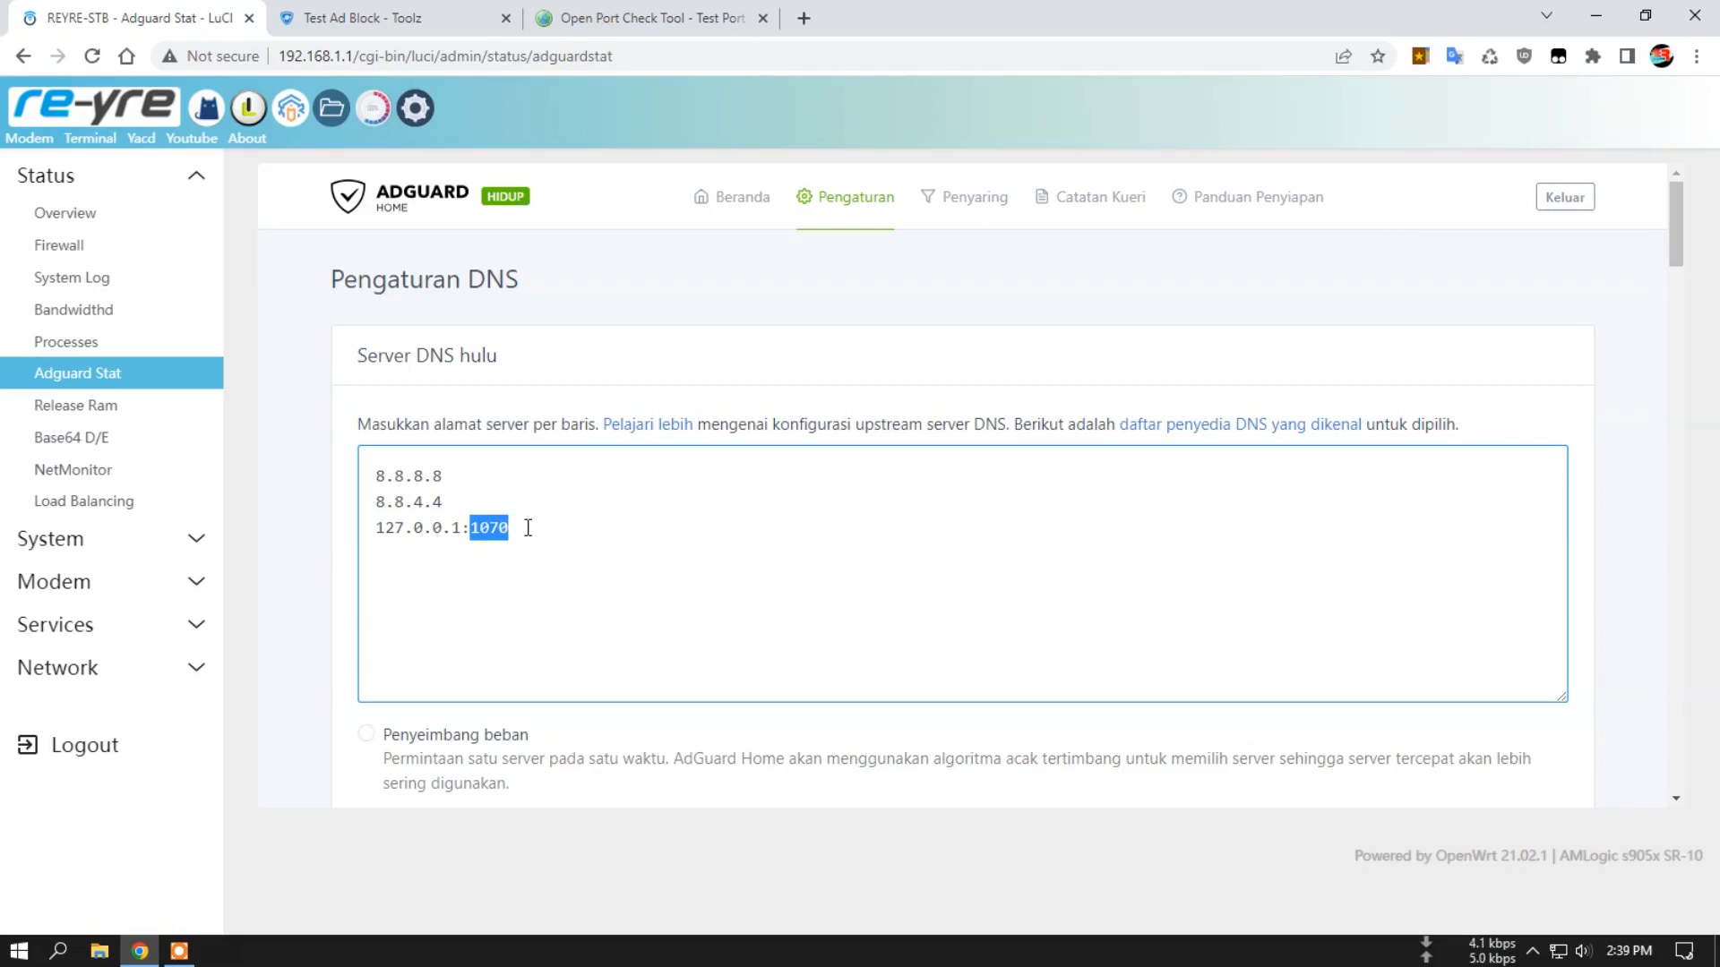
pyautogui.click(527, 527)
pyautogui.moveTo(469, 527); pyautogui.dragTo(556, 535)
pyautogui.scroll(-1, 527, 557)
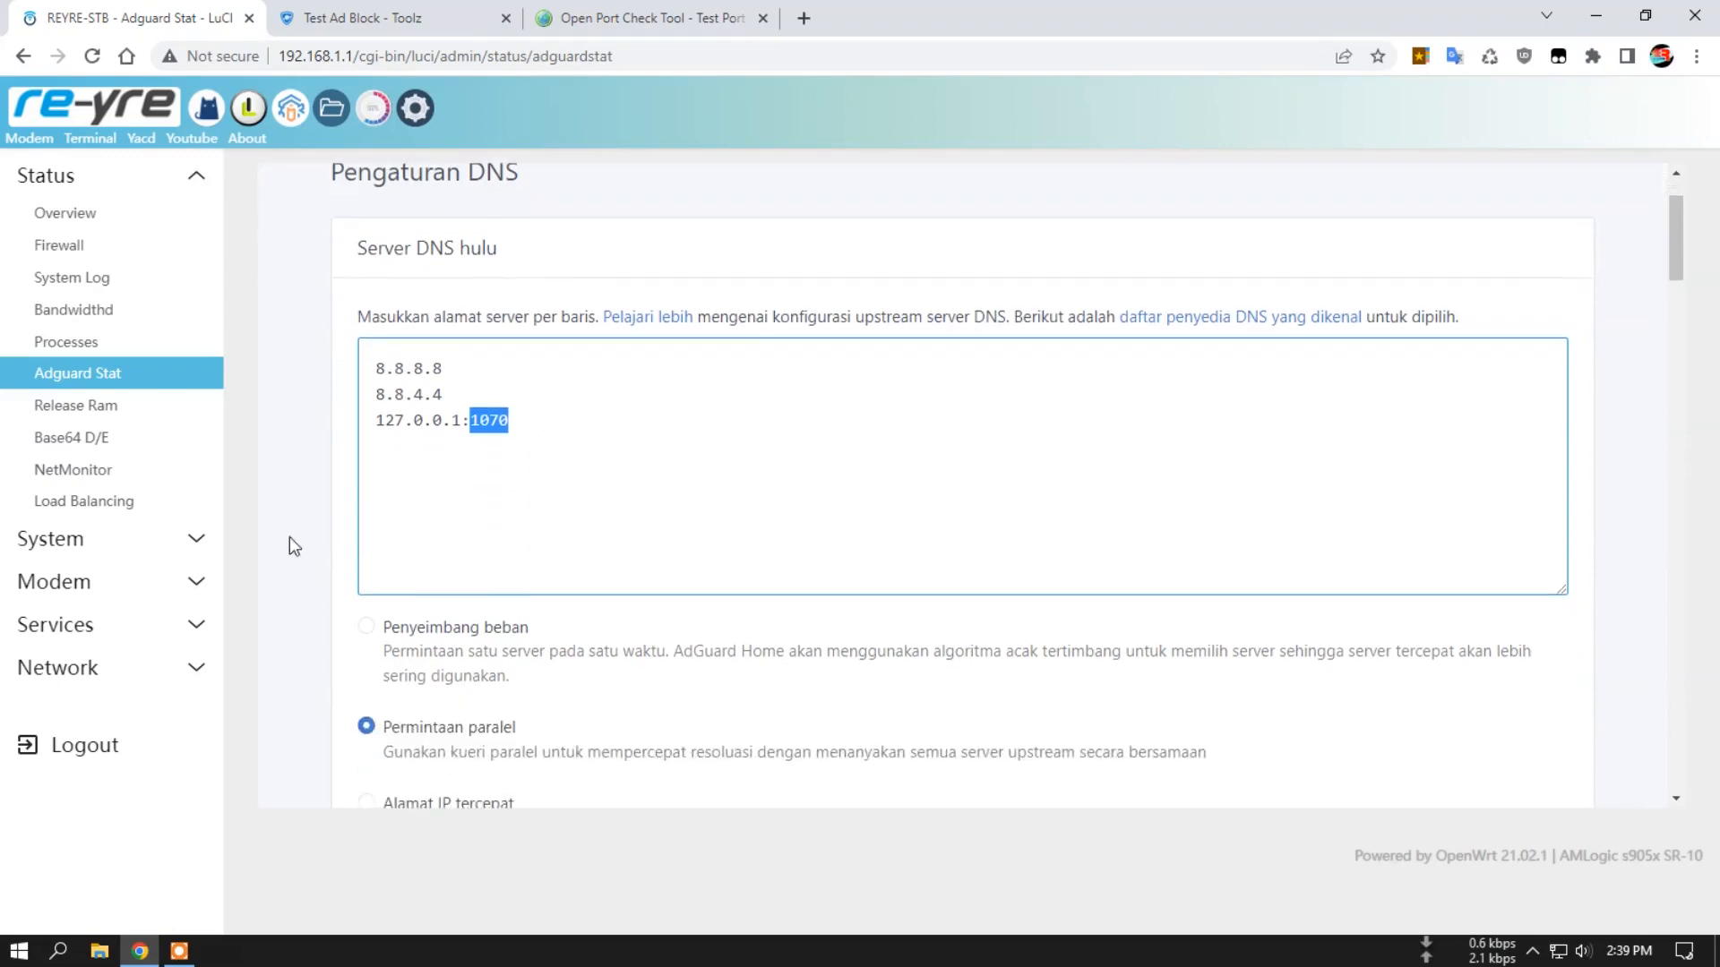
# Check the TCP Node Socks Listen Port in Pass Wall's Basic Settings against AdGuard Home's upstream port.
pyautogui.click(96, 627)
pyautogui.click(91, 344)
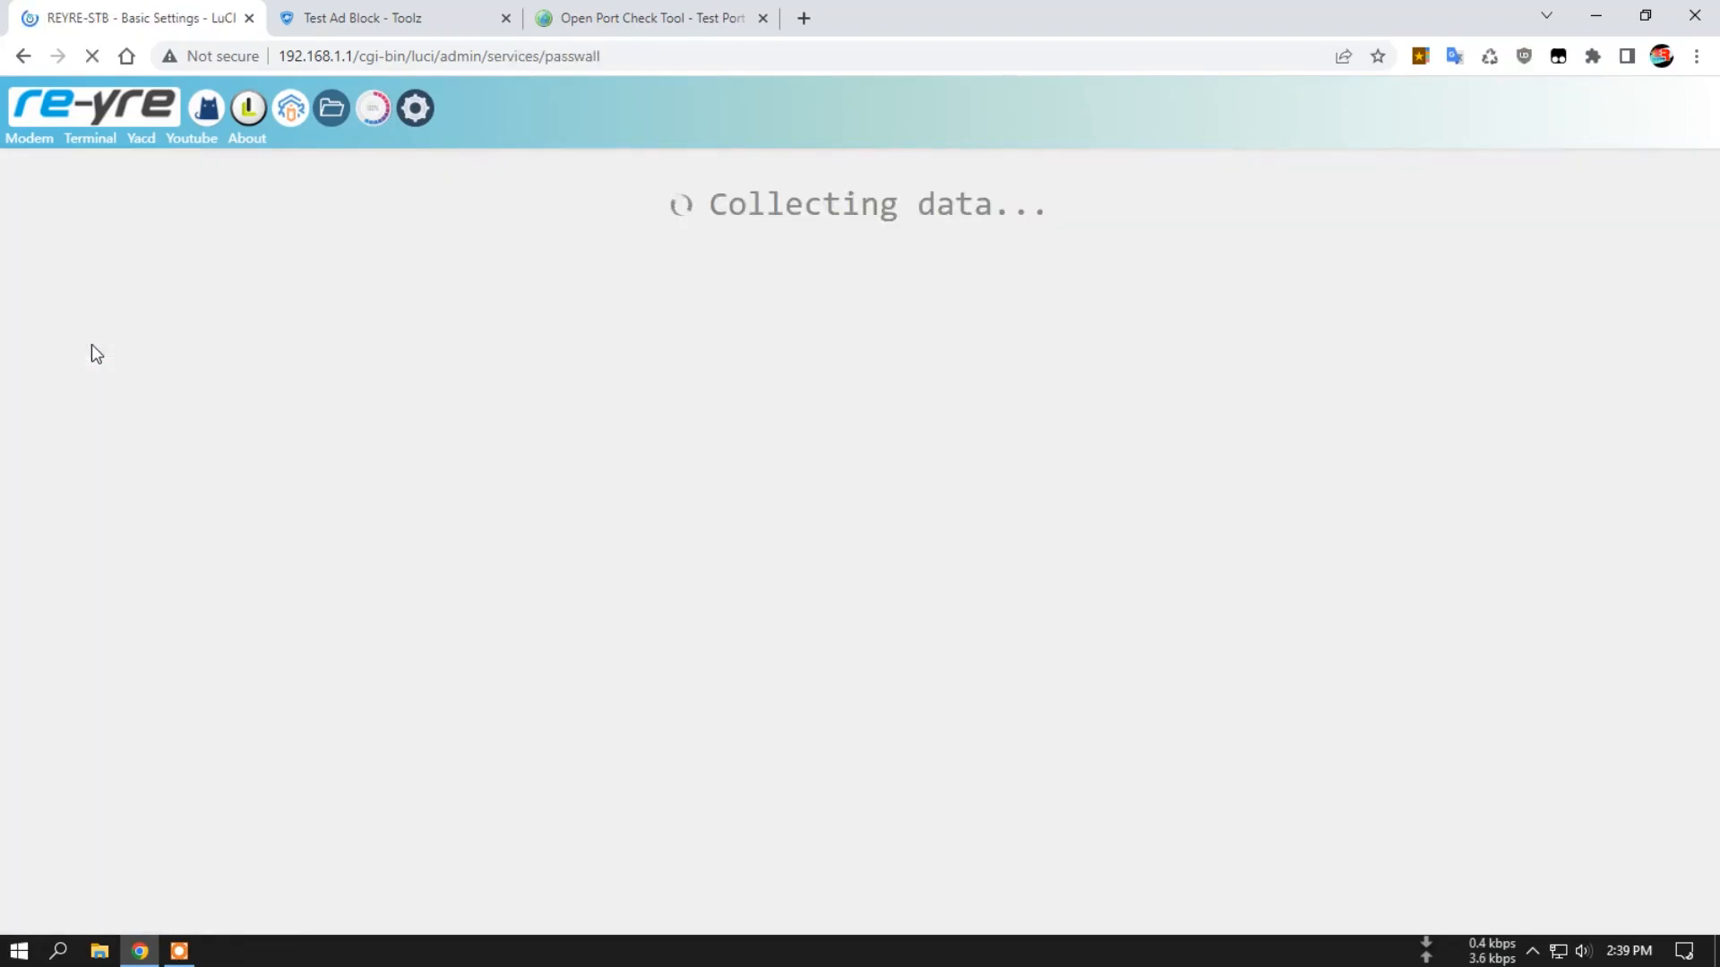
pyautogui.scroll(-2, 538, 644)
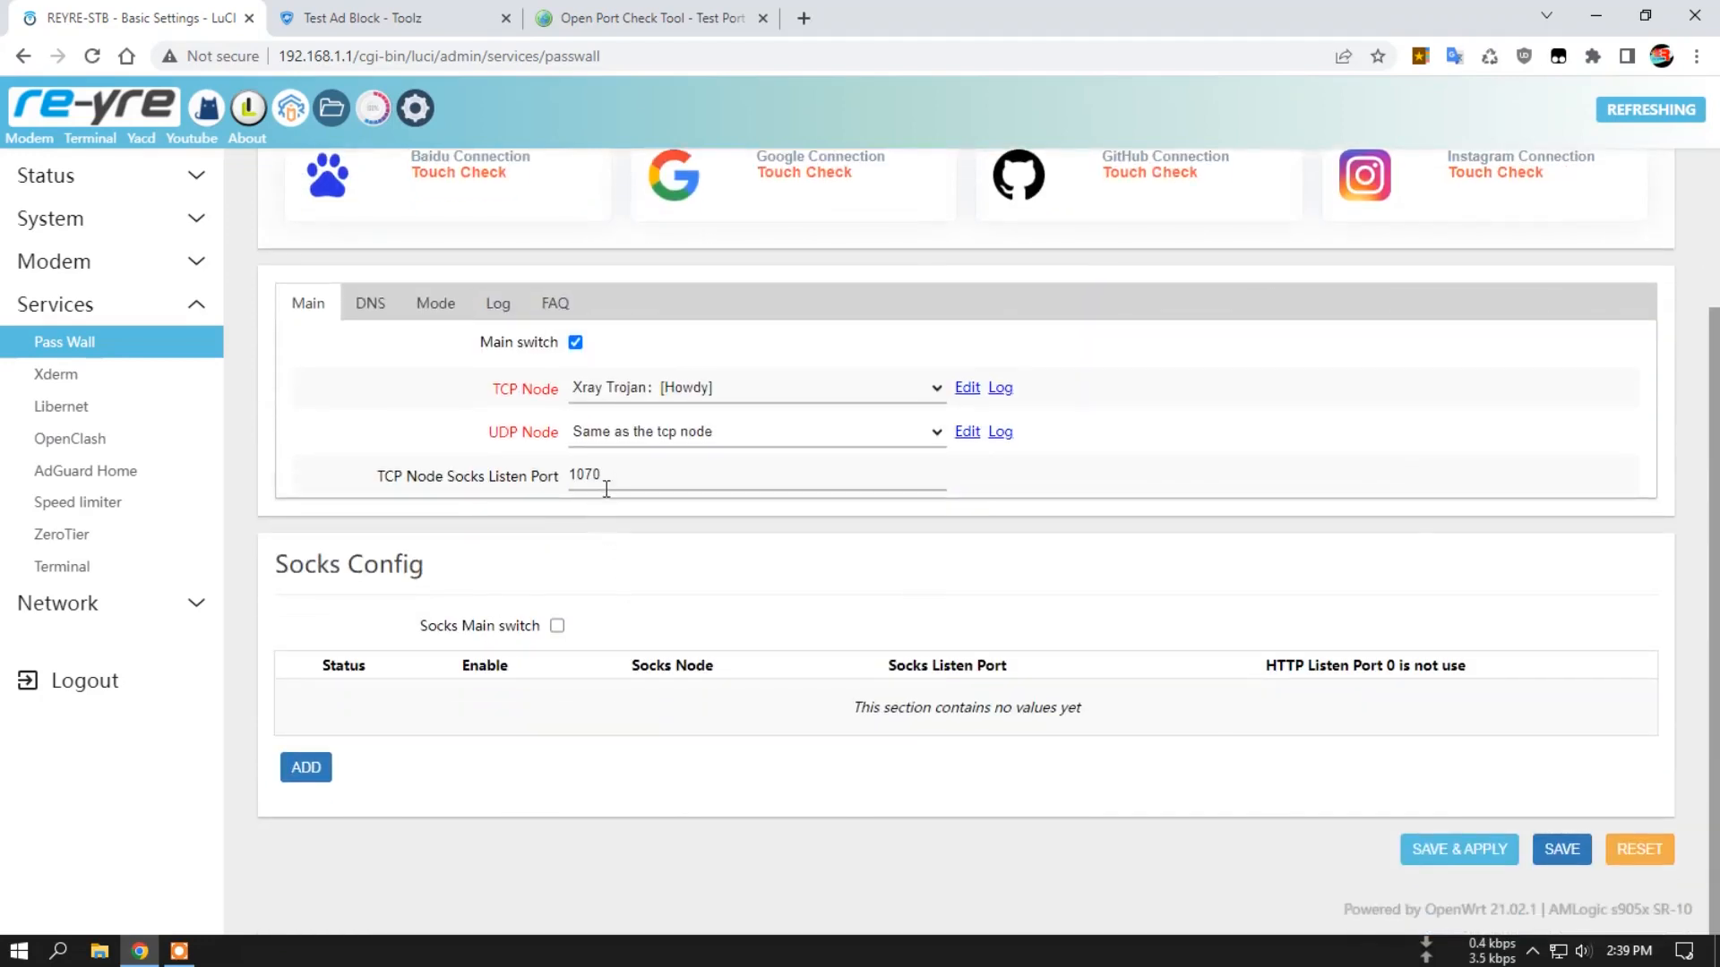
pyautogui.click(591, 474)
pyautogui.moveTo(602, 474); pyautogui.dragTo(573, 469)
pyautogui.click(618, 474)
pyautogui.moveTo(618, 472); pyautogui.dragTo(557, 478)
# Turn on the Socks main switch, add a Socks entry for the Xray Trojan [Howdy] node on port 1081, and save and apply.
pyautogui.click(557, 625)
pyautogui.click(306, 767)
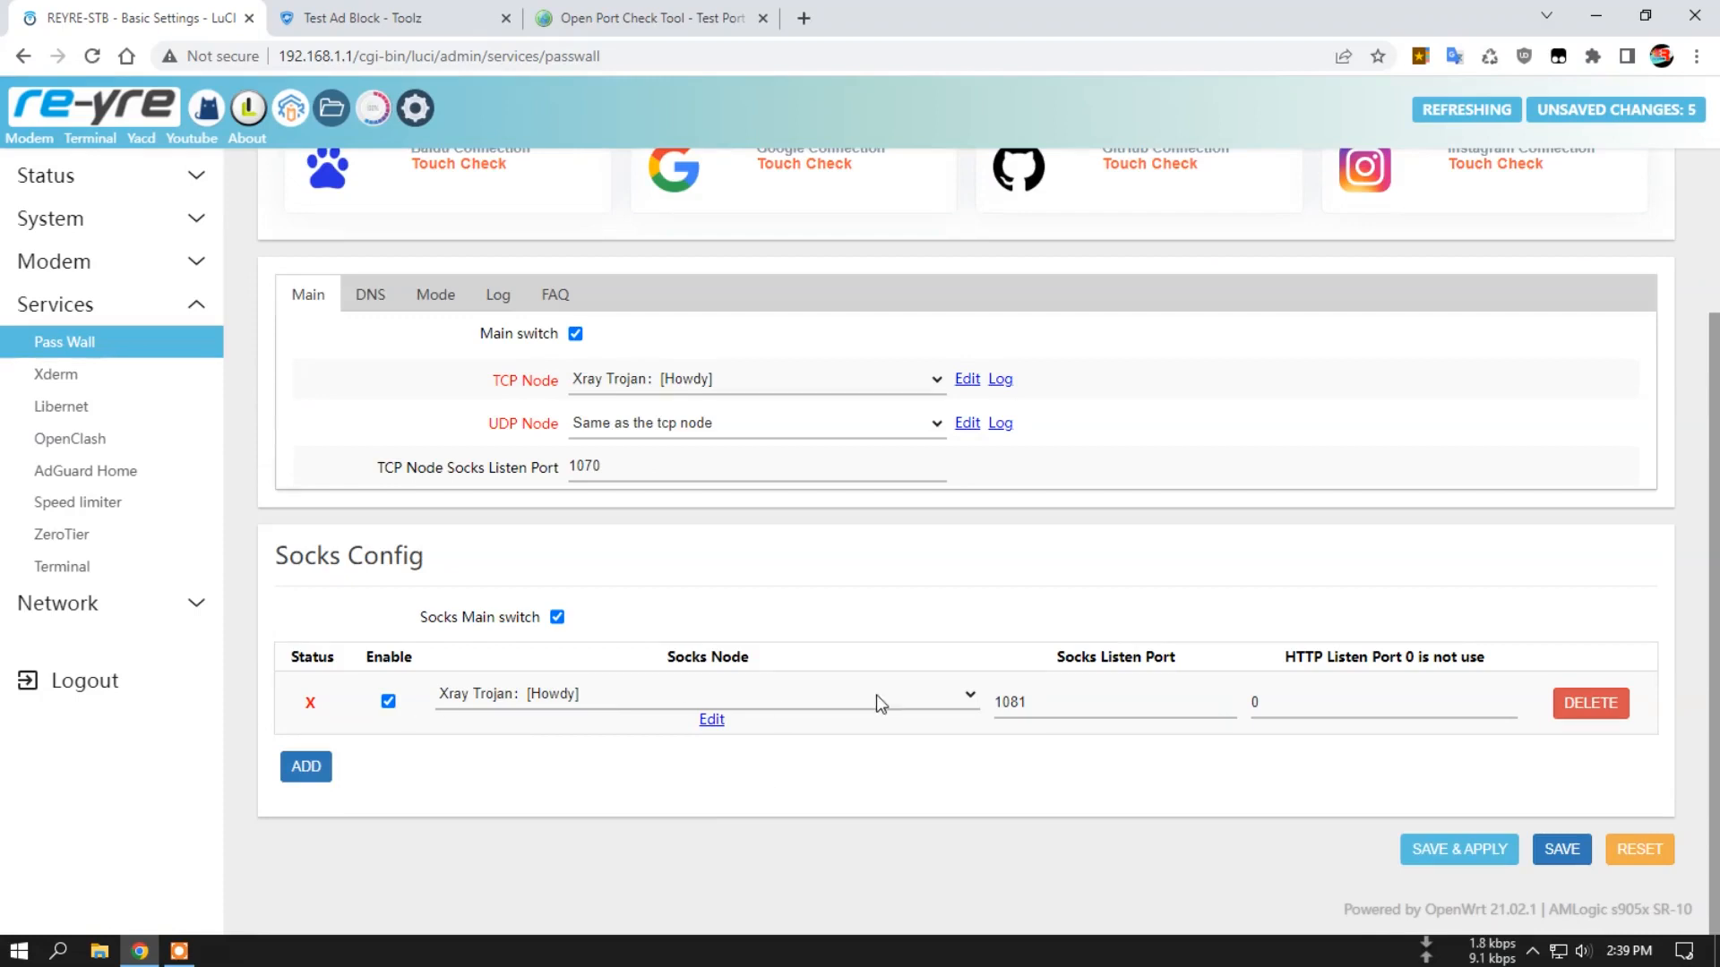
pyautogui.click(1032, 706)
pyautogui.click(1433, 850)
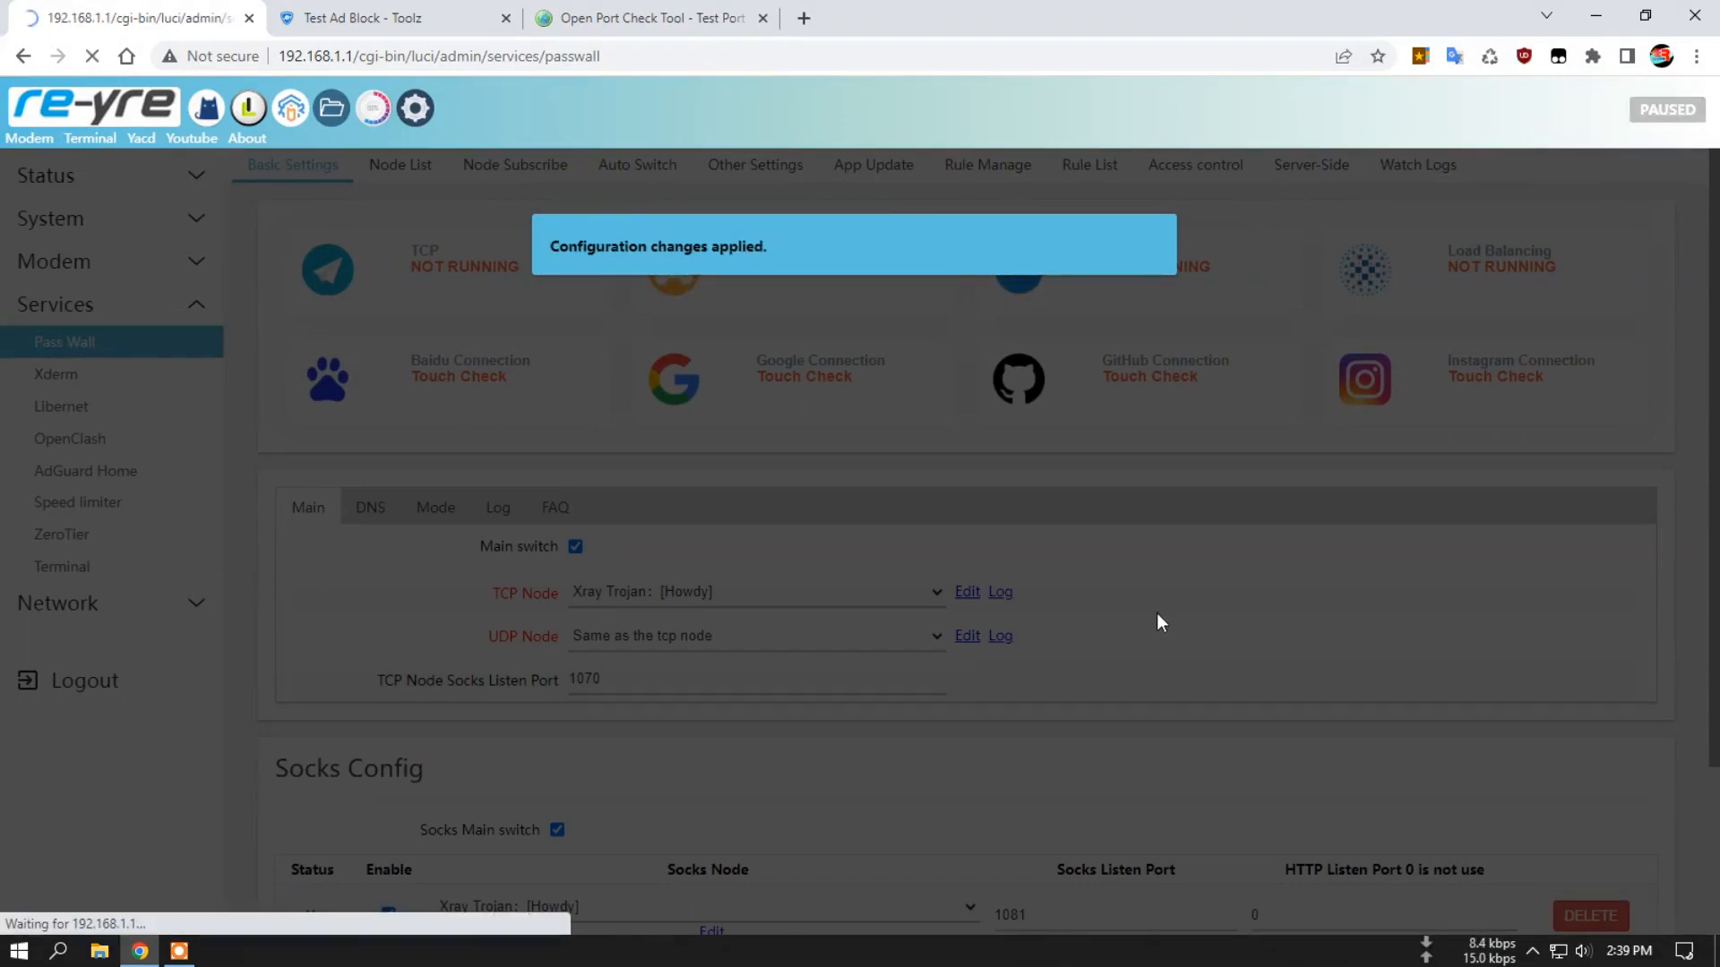
# Check the Socks entry's status and its listen port against the TCP Node Socks Listen Port in Basic Settings.
pyautogui.scroll(-2, 1147, 645)
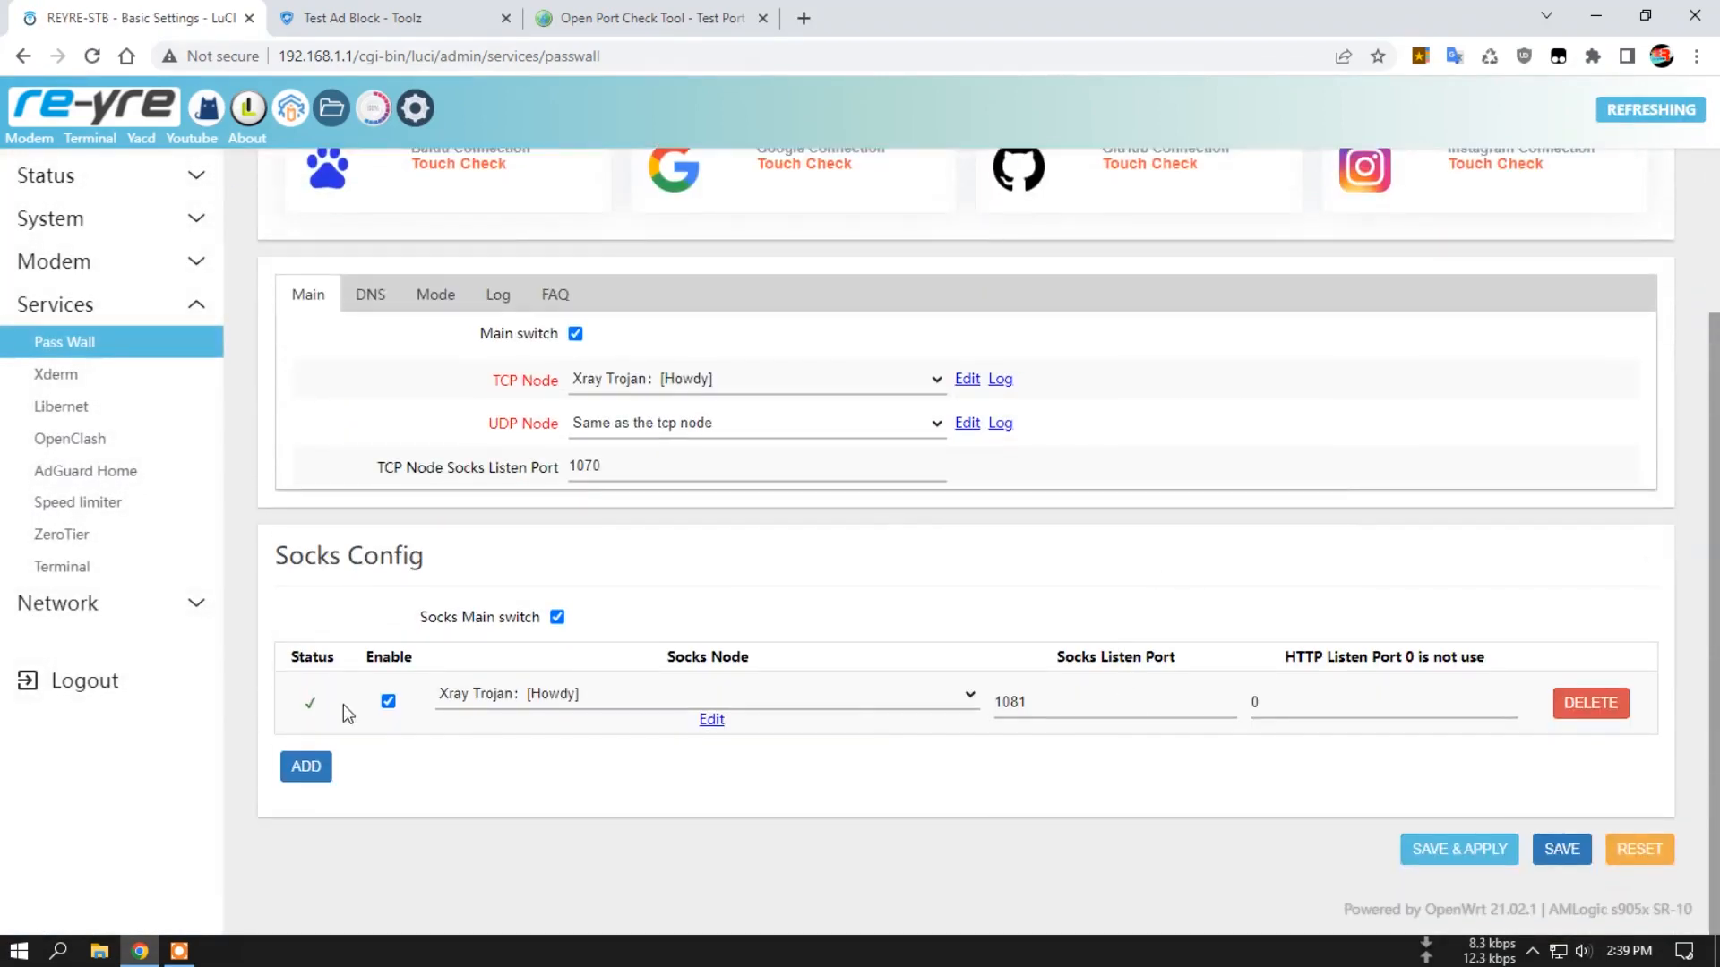
pyautogui.doubleClick(1045, 699)
pyautogui.click(1039, 703)
pyautogui.doubleClick(630, 466)
pyautogui.click(735, 526)
pyautogui.scroll(2, 949, 581)
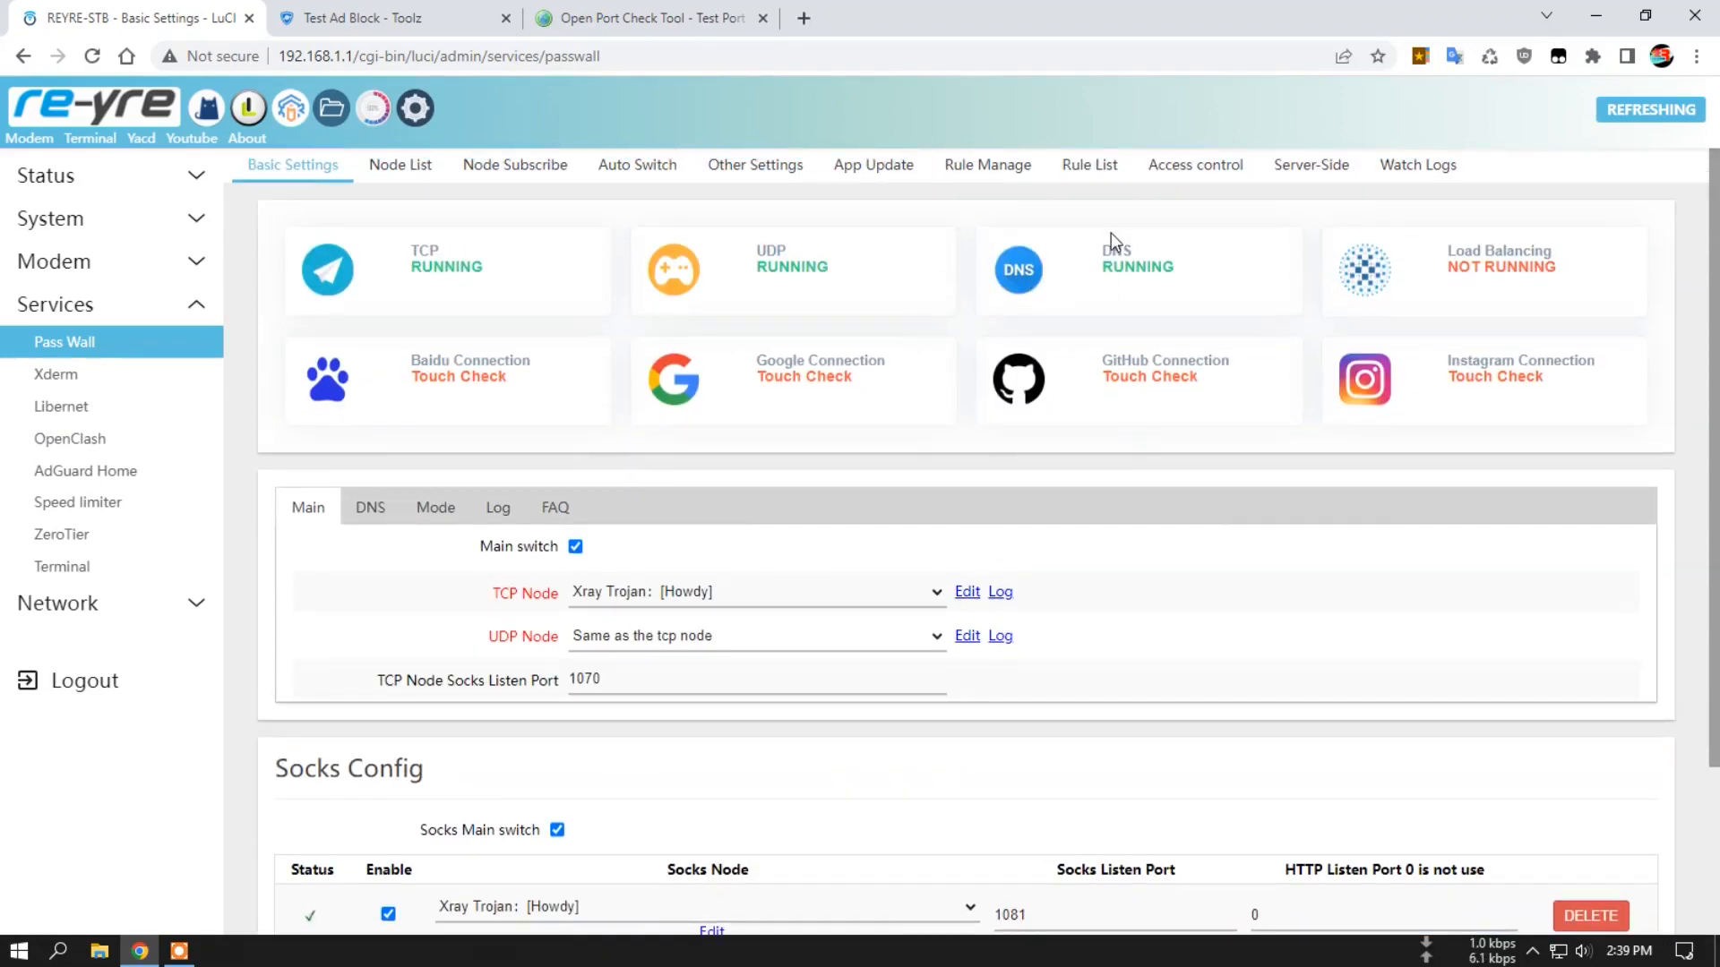
# Open Pass Wall's logs, review the latest entries and clear them.
pyautogui.click(1418, 165)
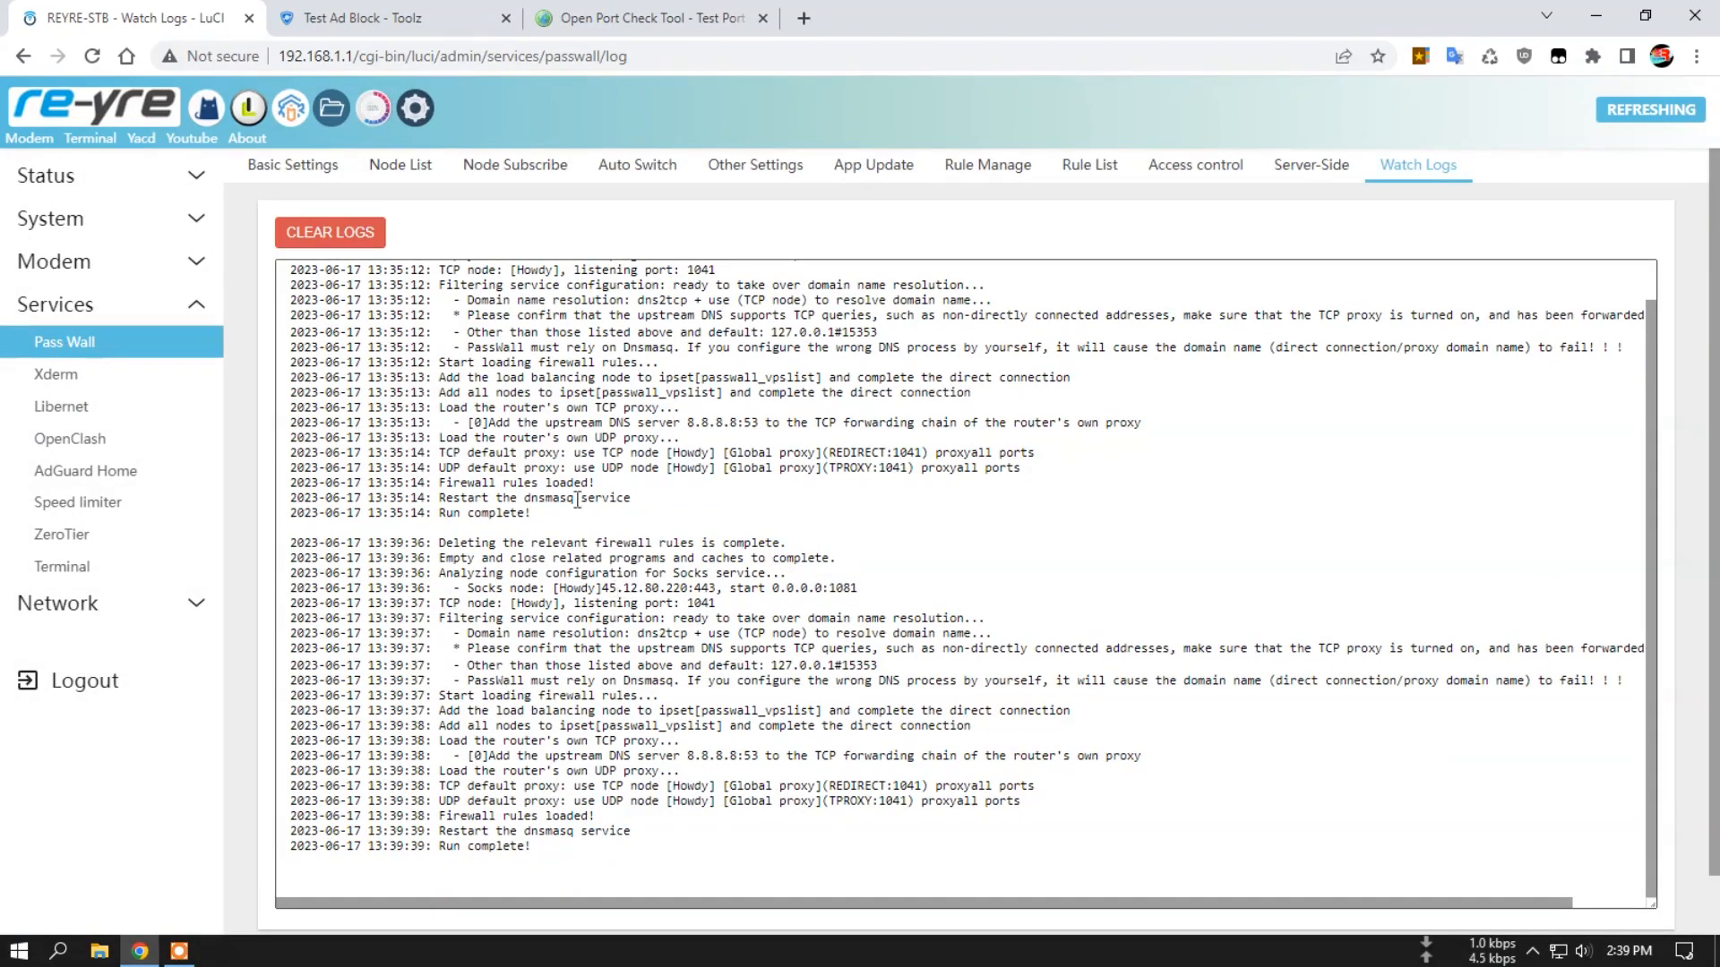
pyautogui.scroll(1, 673, 538)
pyautogui.click(327, 232)
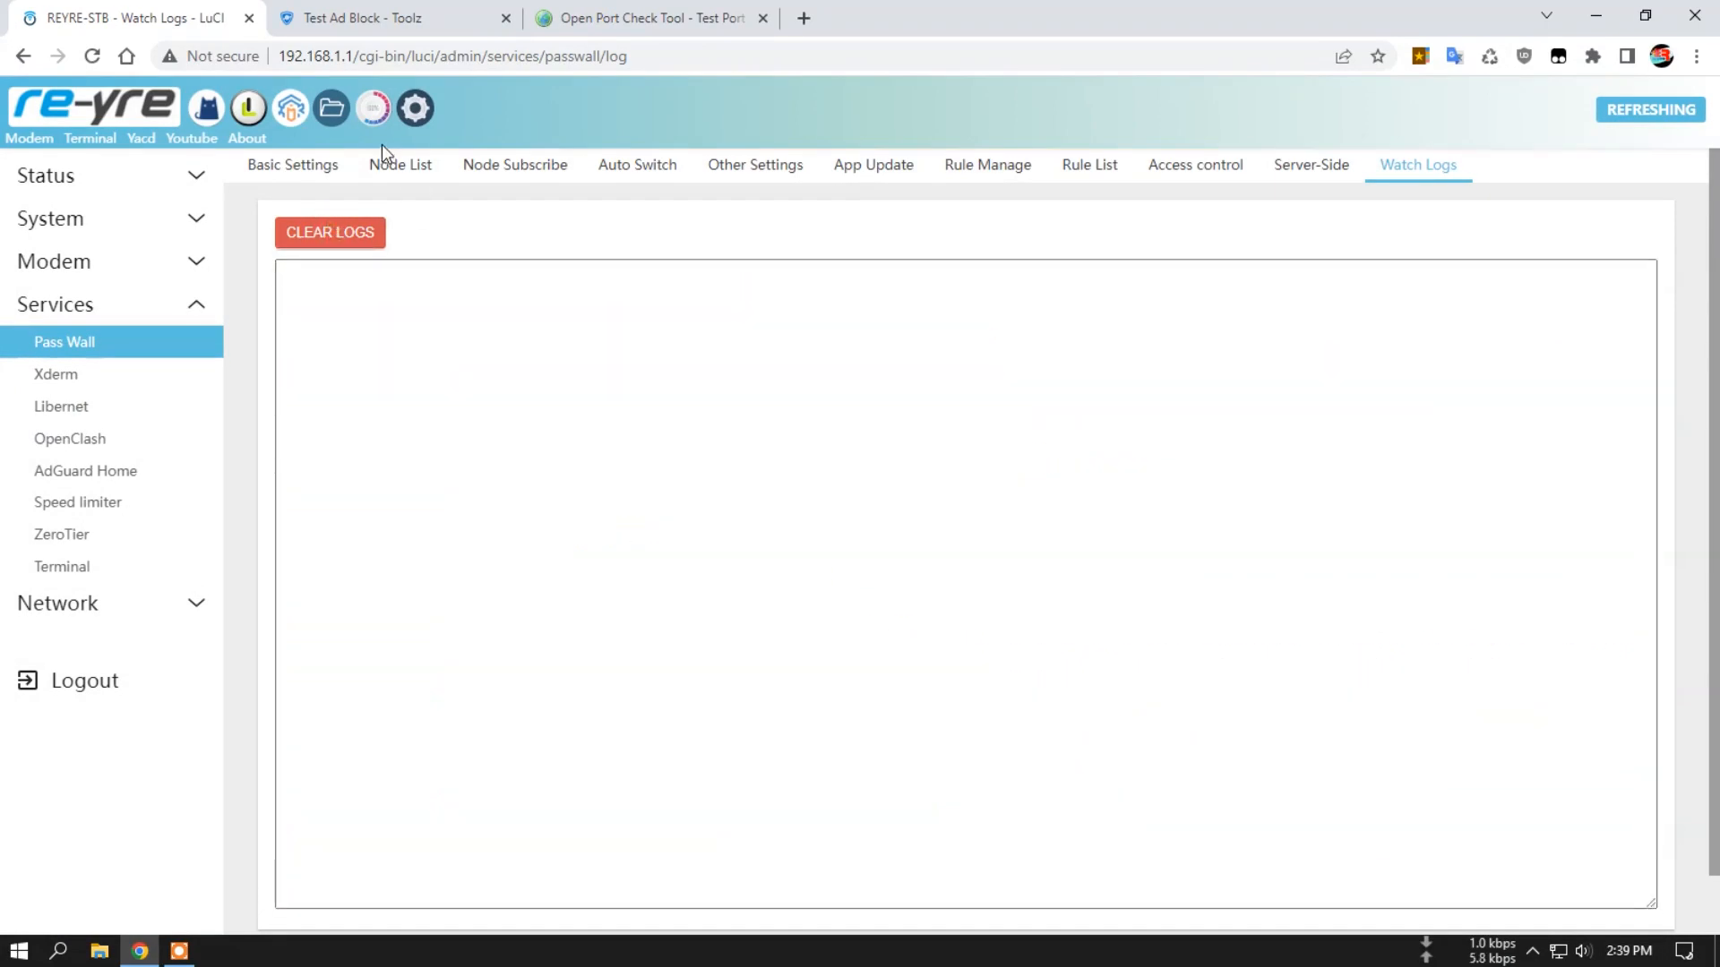
# Turn off Pass Wall's main switch in Basic Settings, then save and apply.
pyautogui.click(330, 168)
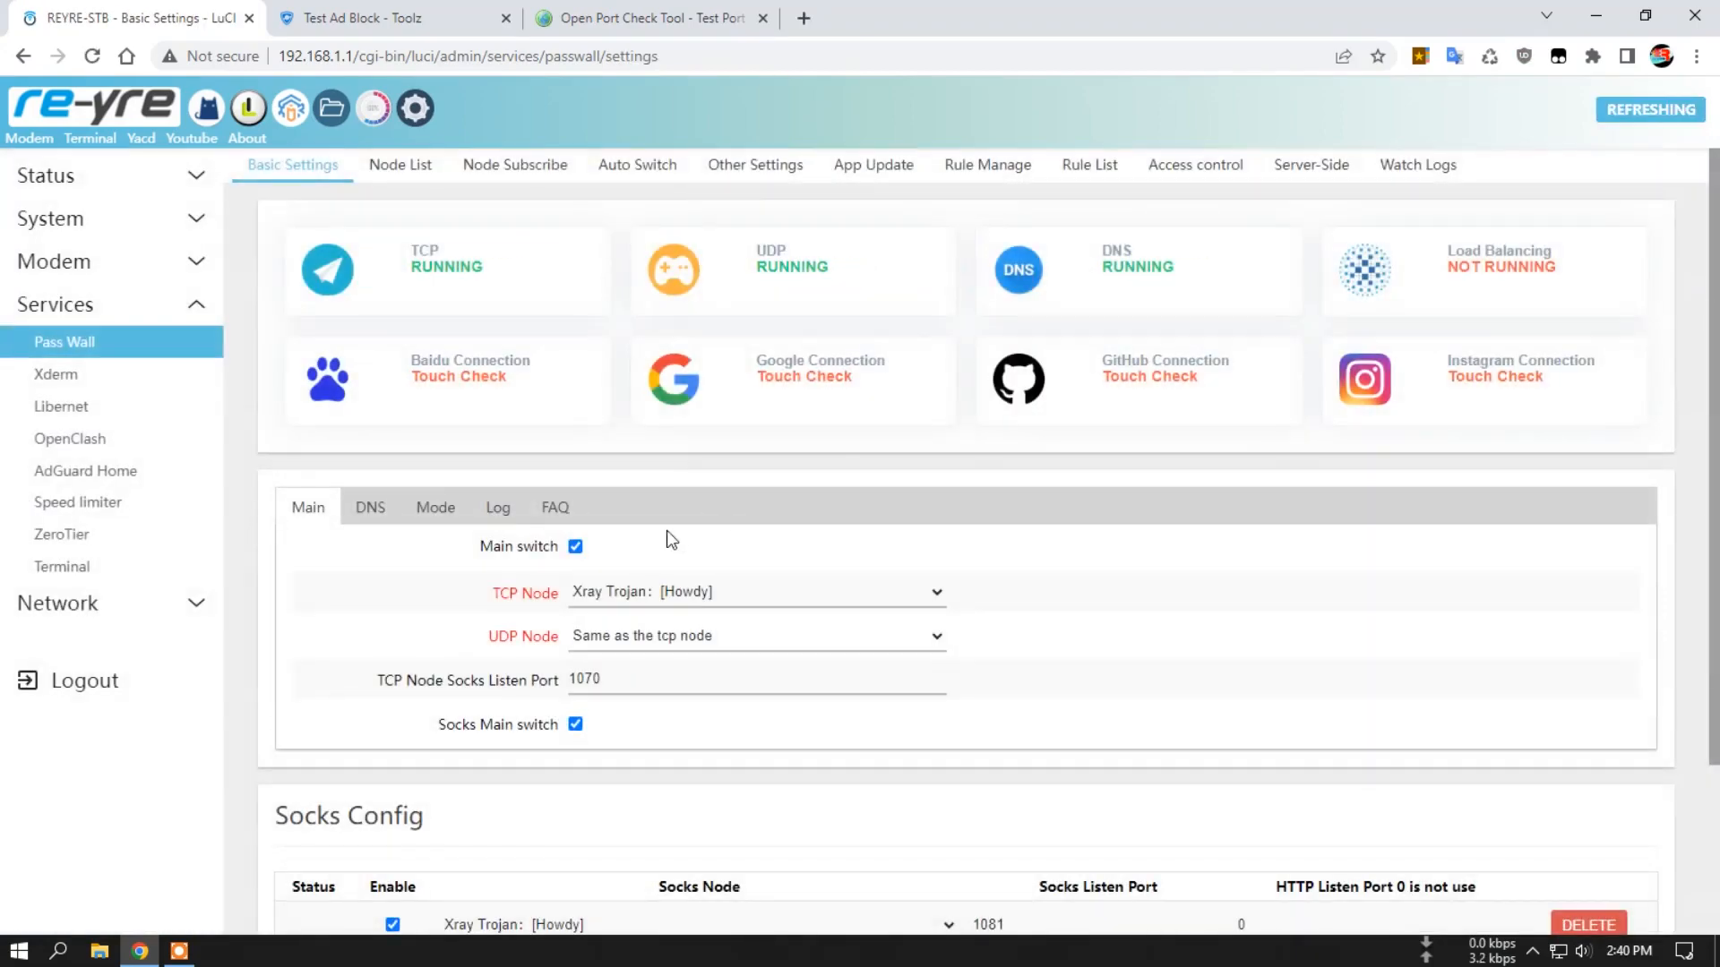
pyautogui.click(575, 547)
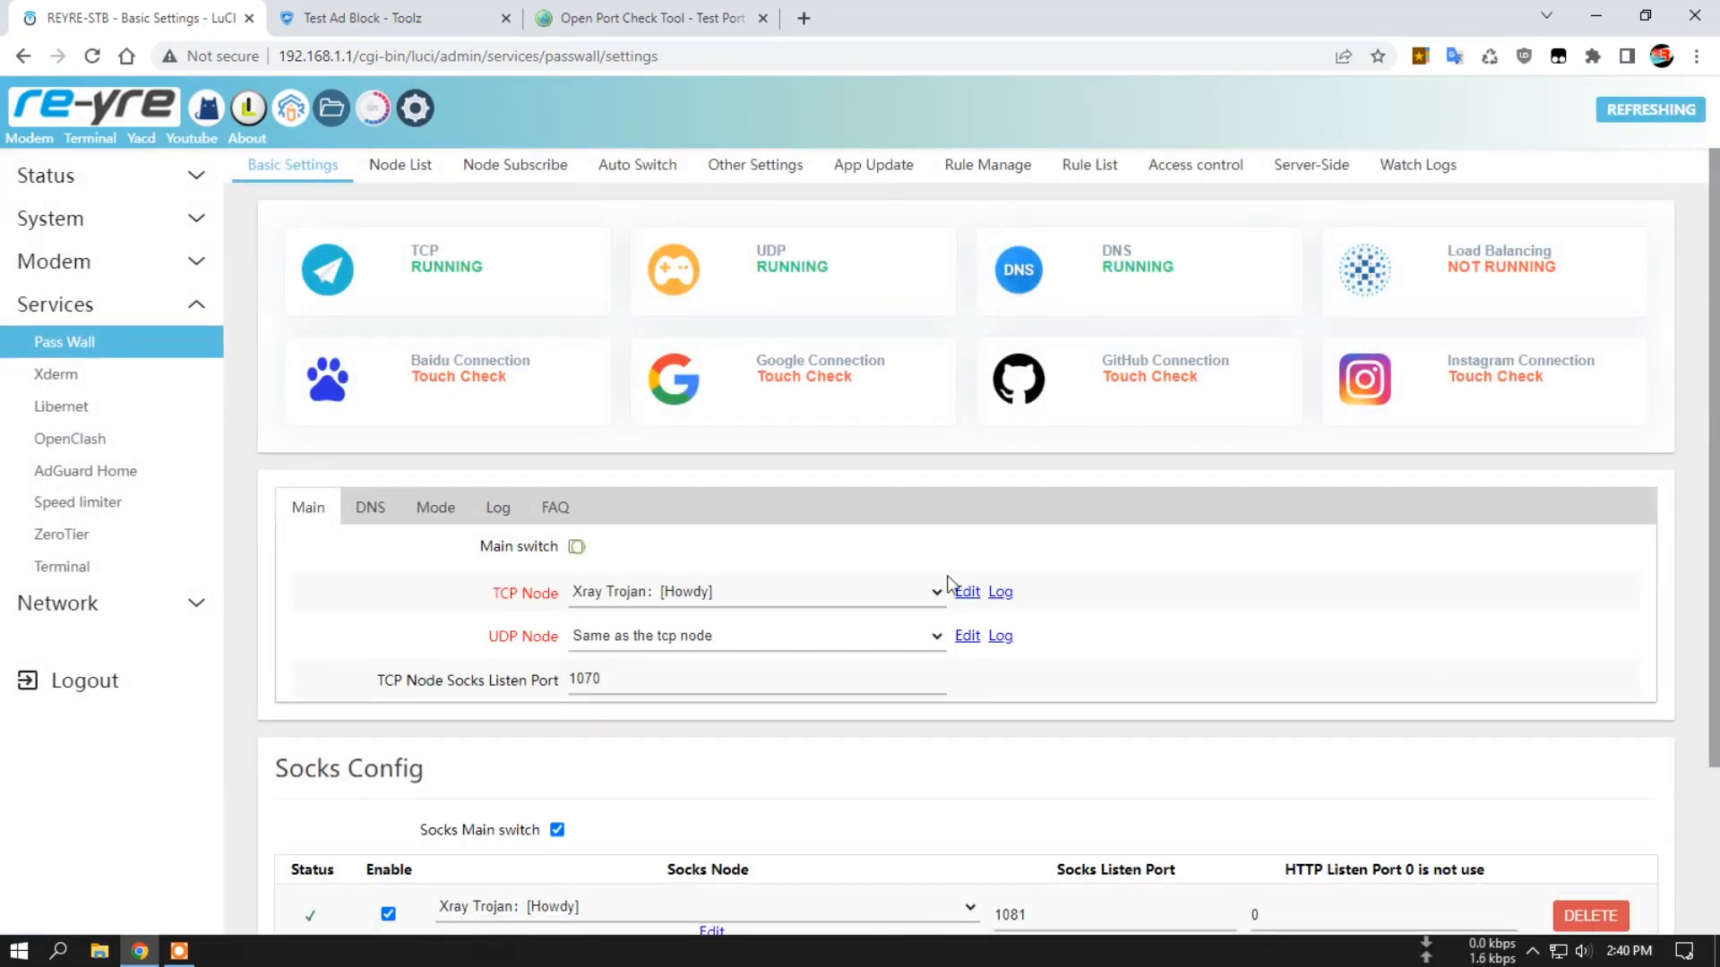
pyautogui.scroll(-3, 1299, 699)
pyautogui.click(1451, 850)
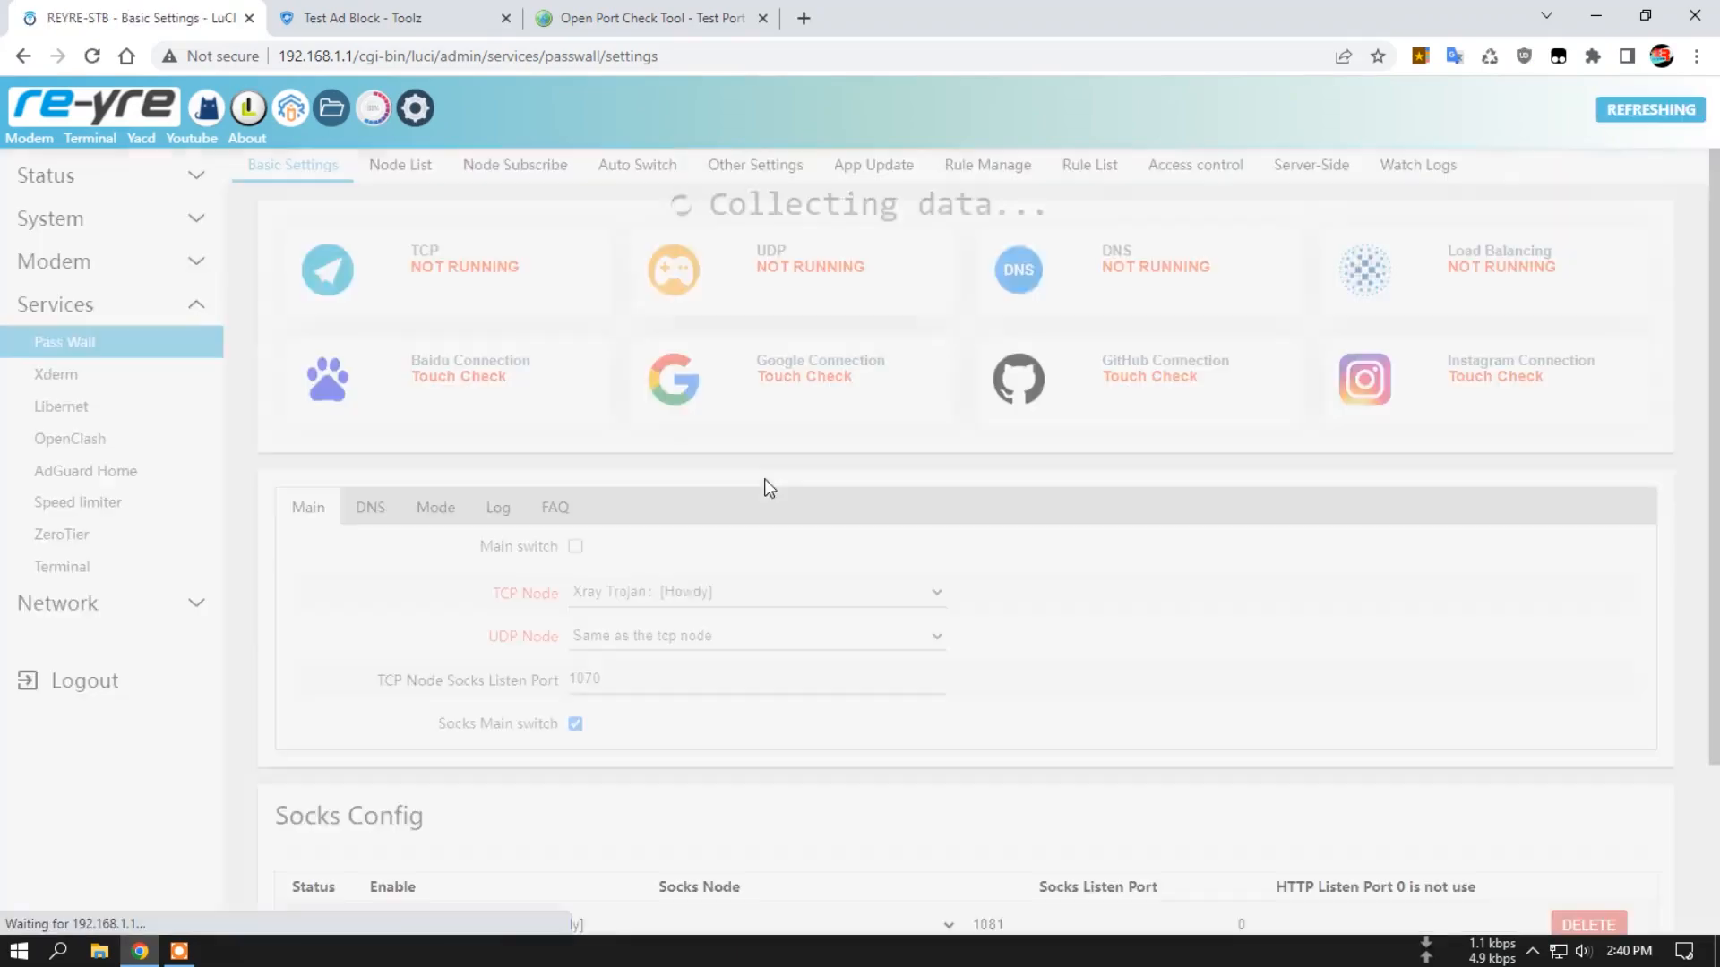
# Load the bookmarked What is My IP page in place of the port checker and examine the public IP and provider.
pyautogui.click(729, 31)
pyautogui.click(1419, 56)
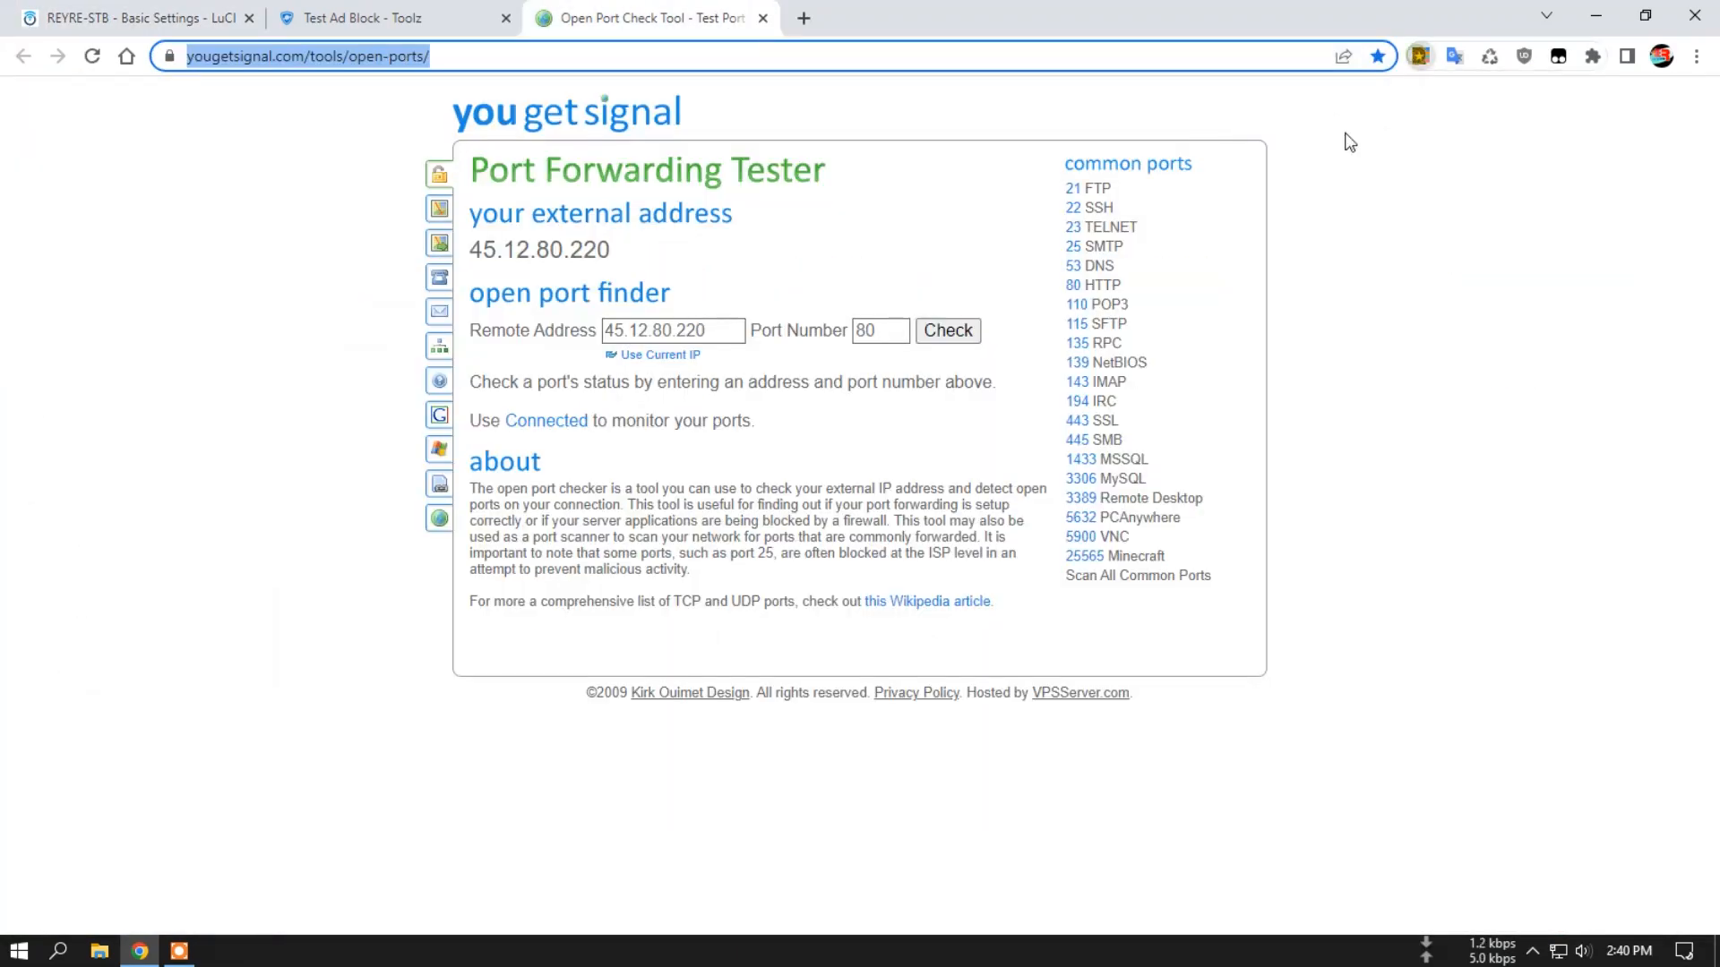
pyautogui.click(1209, 205)
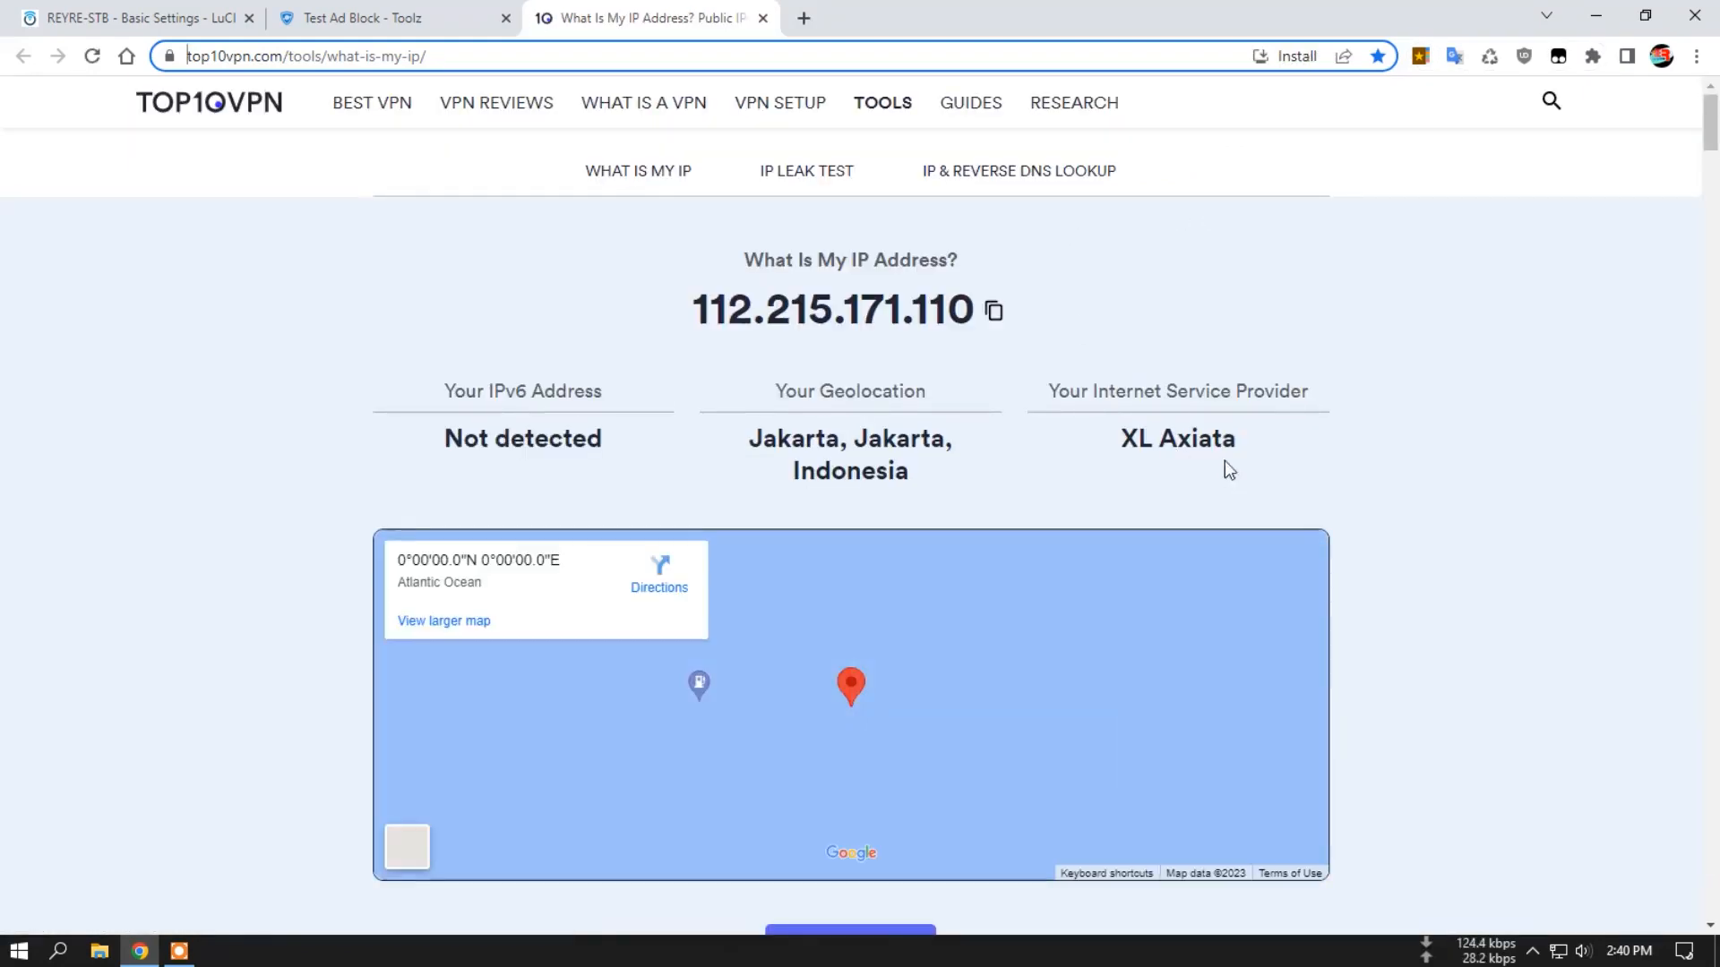
pyautogui.moveTo(1130, 439); pyautogui.dragTo(1212, 439)
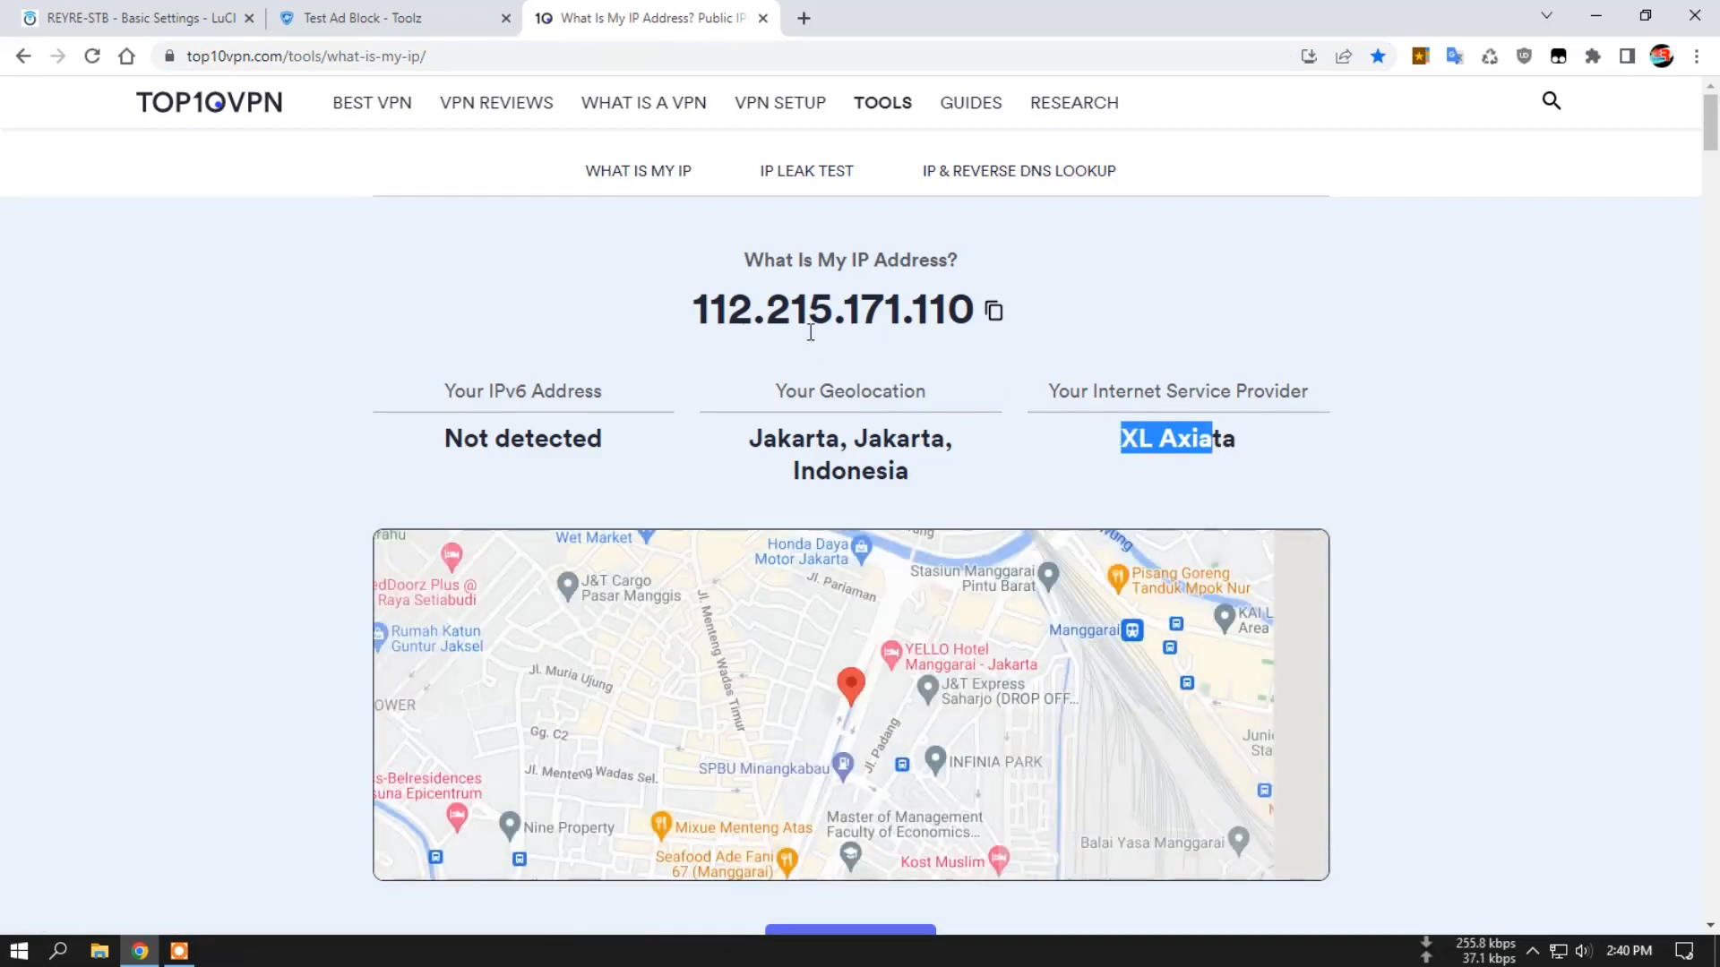
# Turn Pass Wall's main switch back on, save and apply, and review the TCP, UDP and DNS statuses.
pyautogui.click(222, 18)
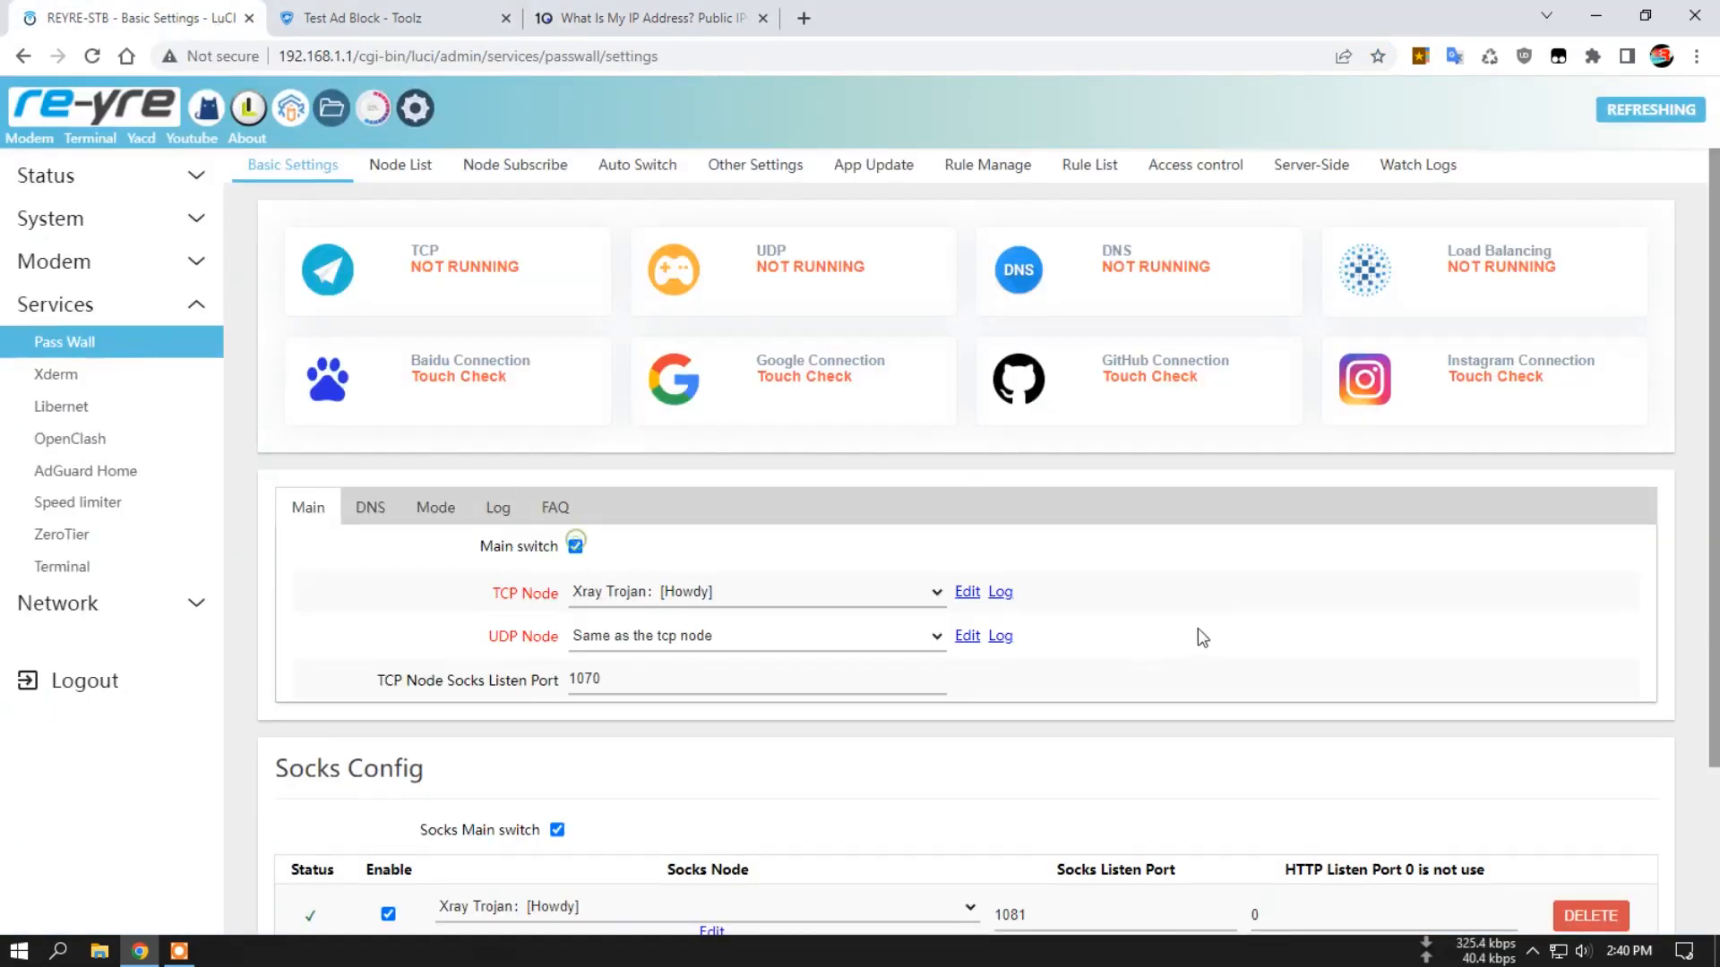
pyautogui.scroll(-3, 1408, 792)
pyautogui.click(1459, 852)
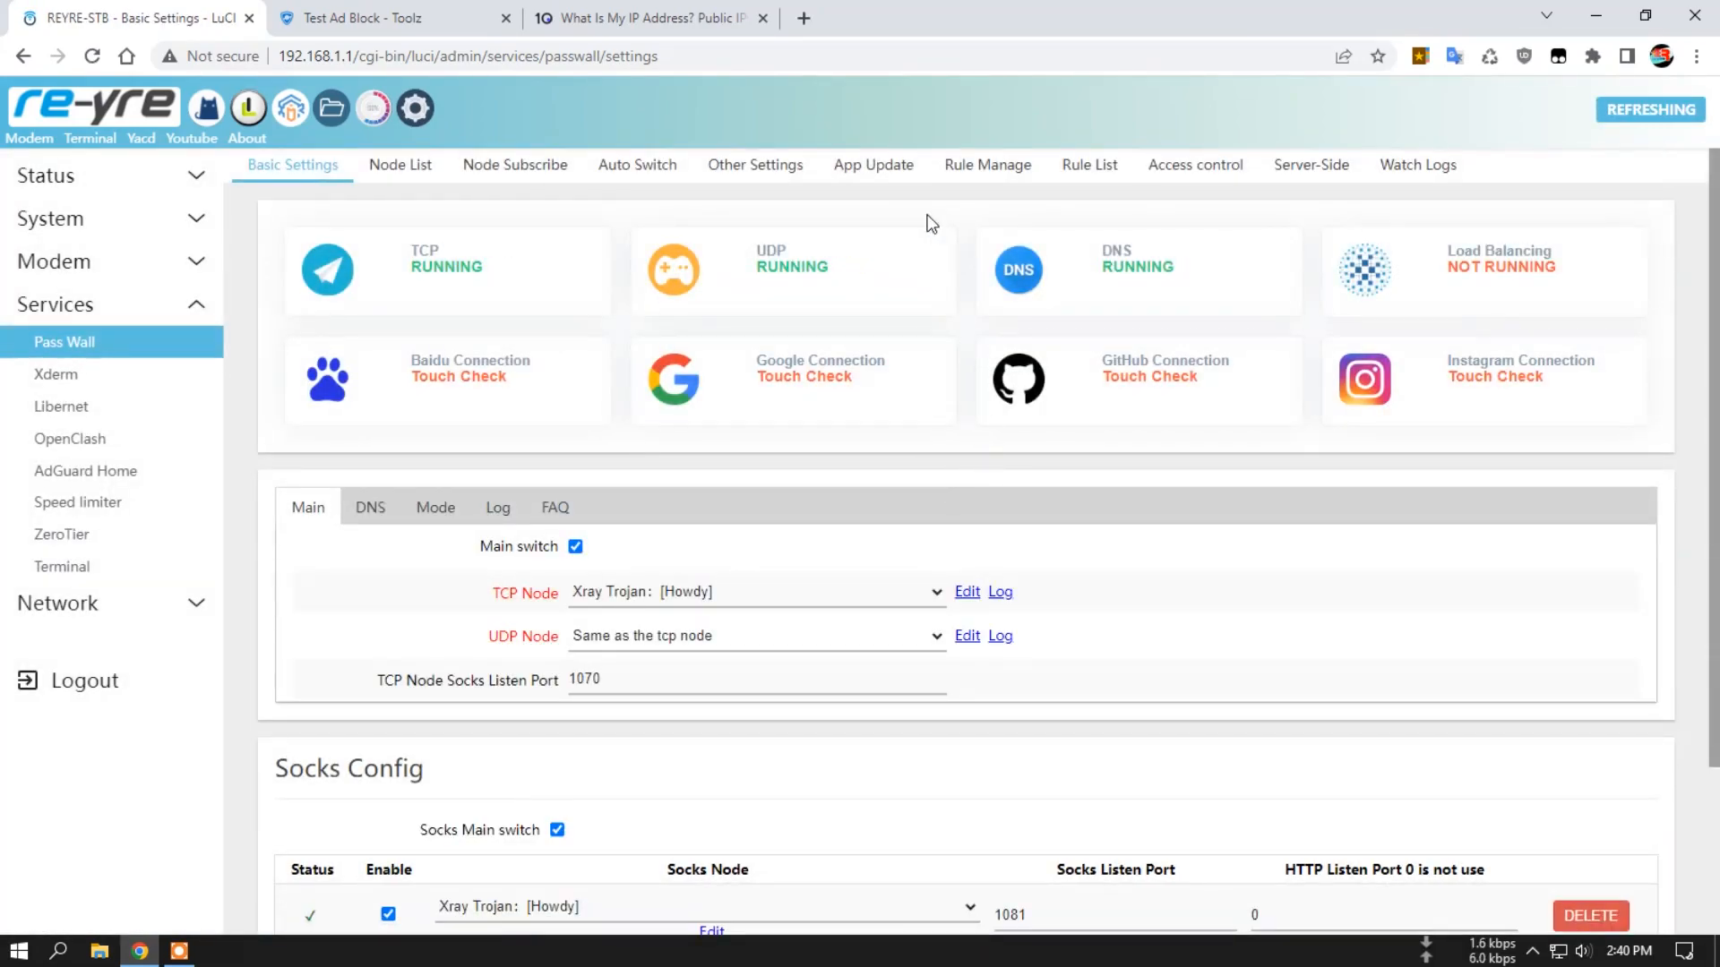
pyautogui.scroll(-3, 940, 460)
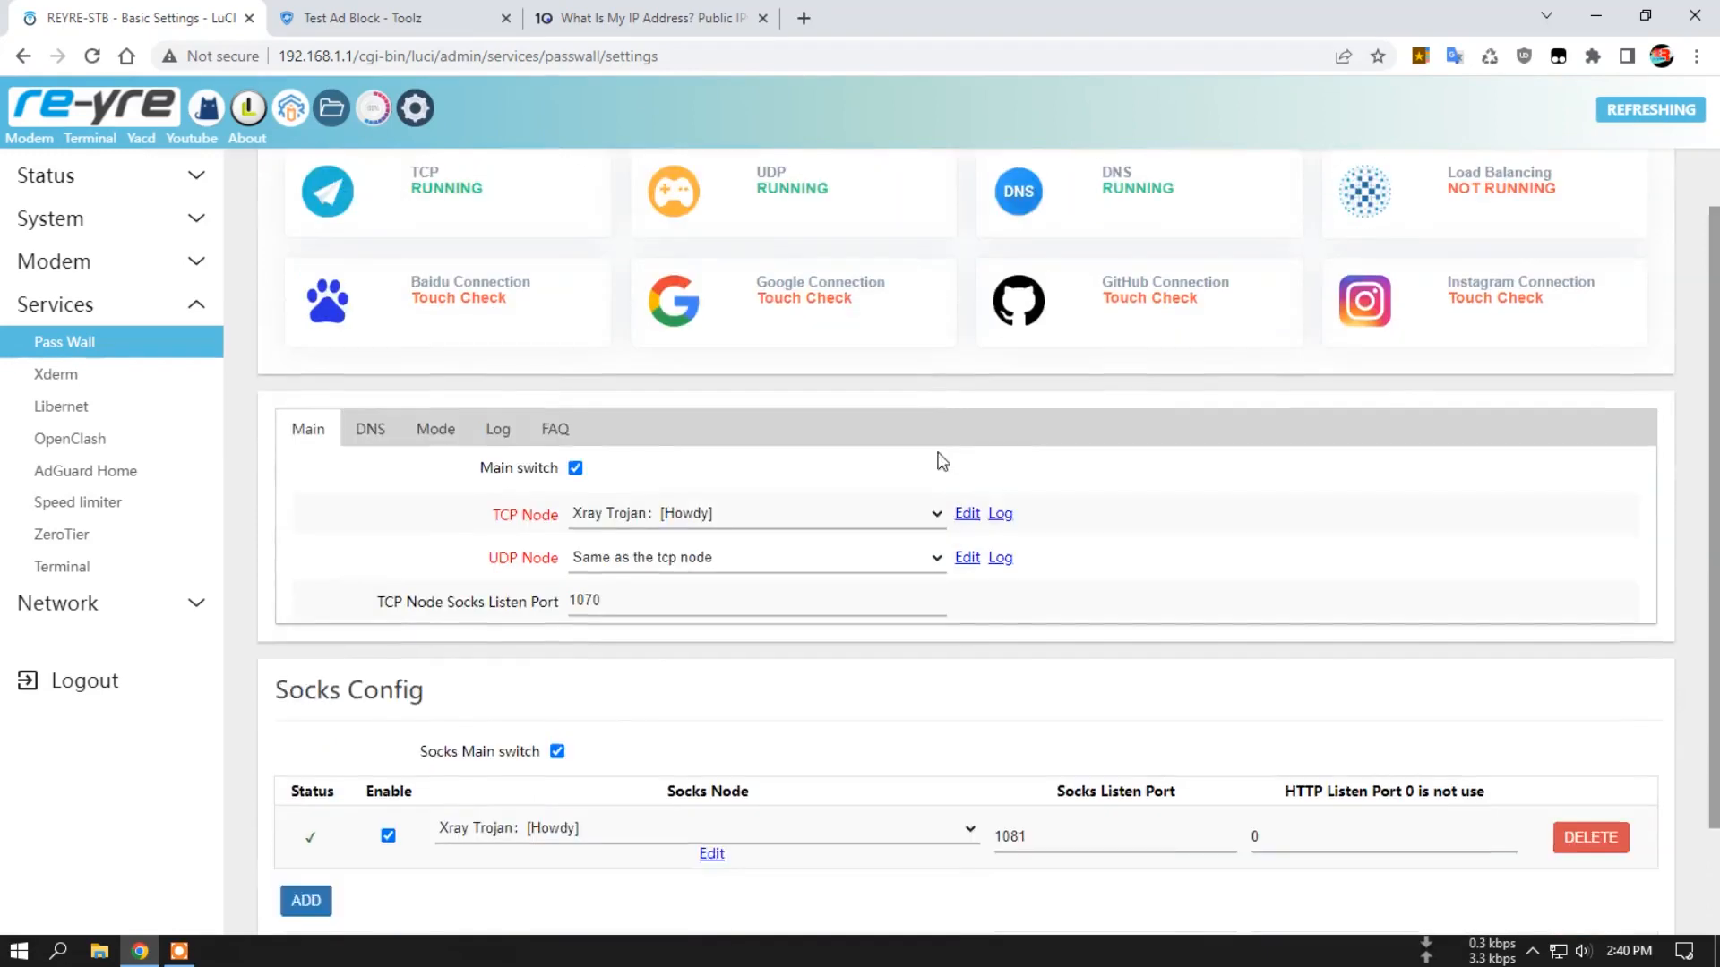
pyautogui.scroll(3, 970, 565)
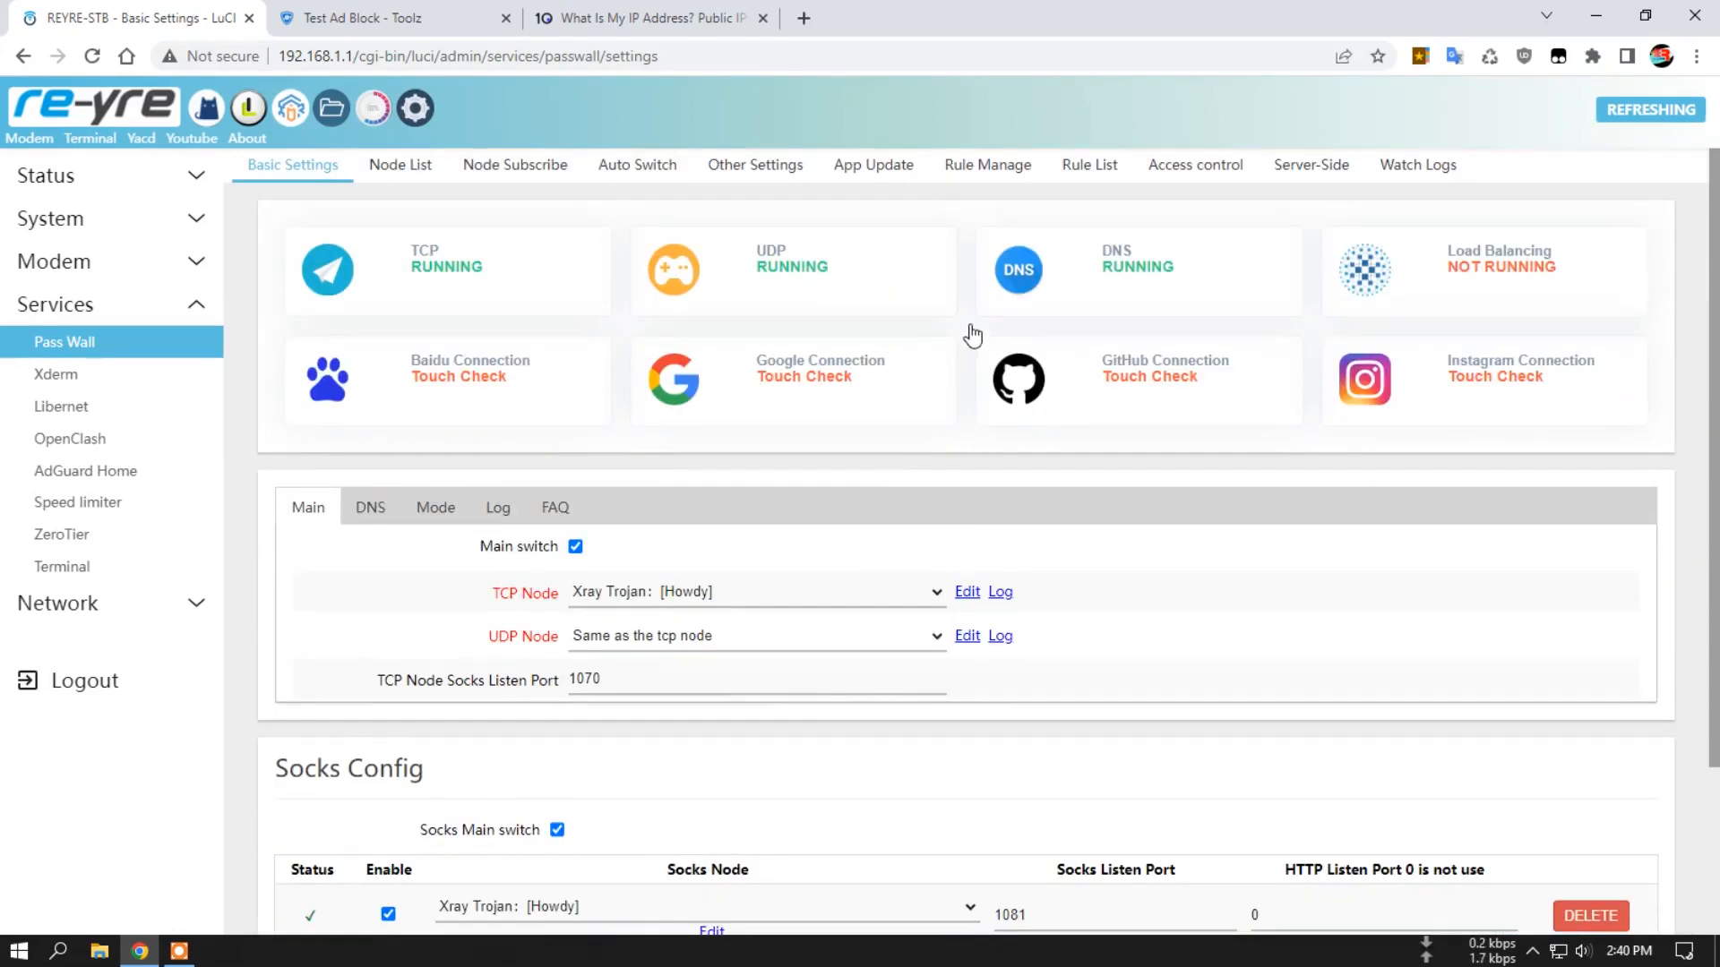
# Reload the What Is My IP page to check the public IP and provider with Pass Wall switched on.
pyautogui.click(641, 18)
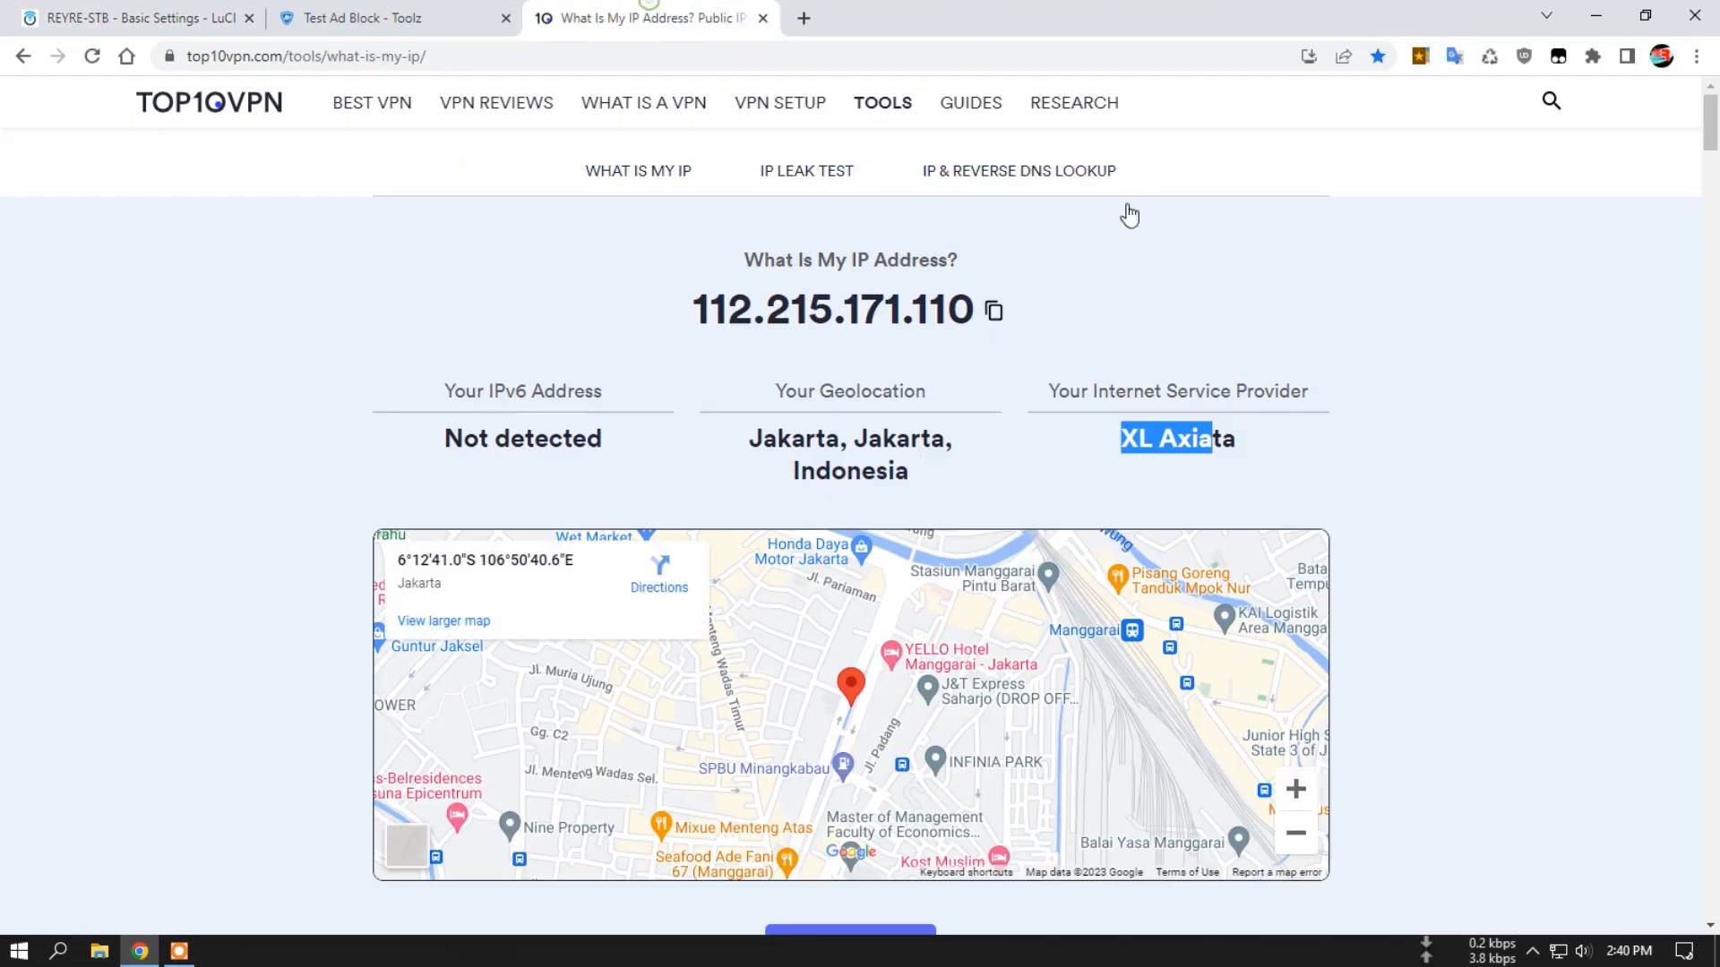
pyautogui.click(92, 56)
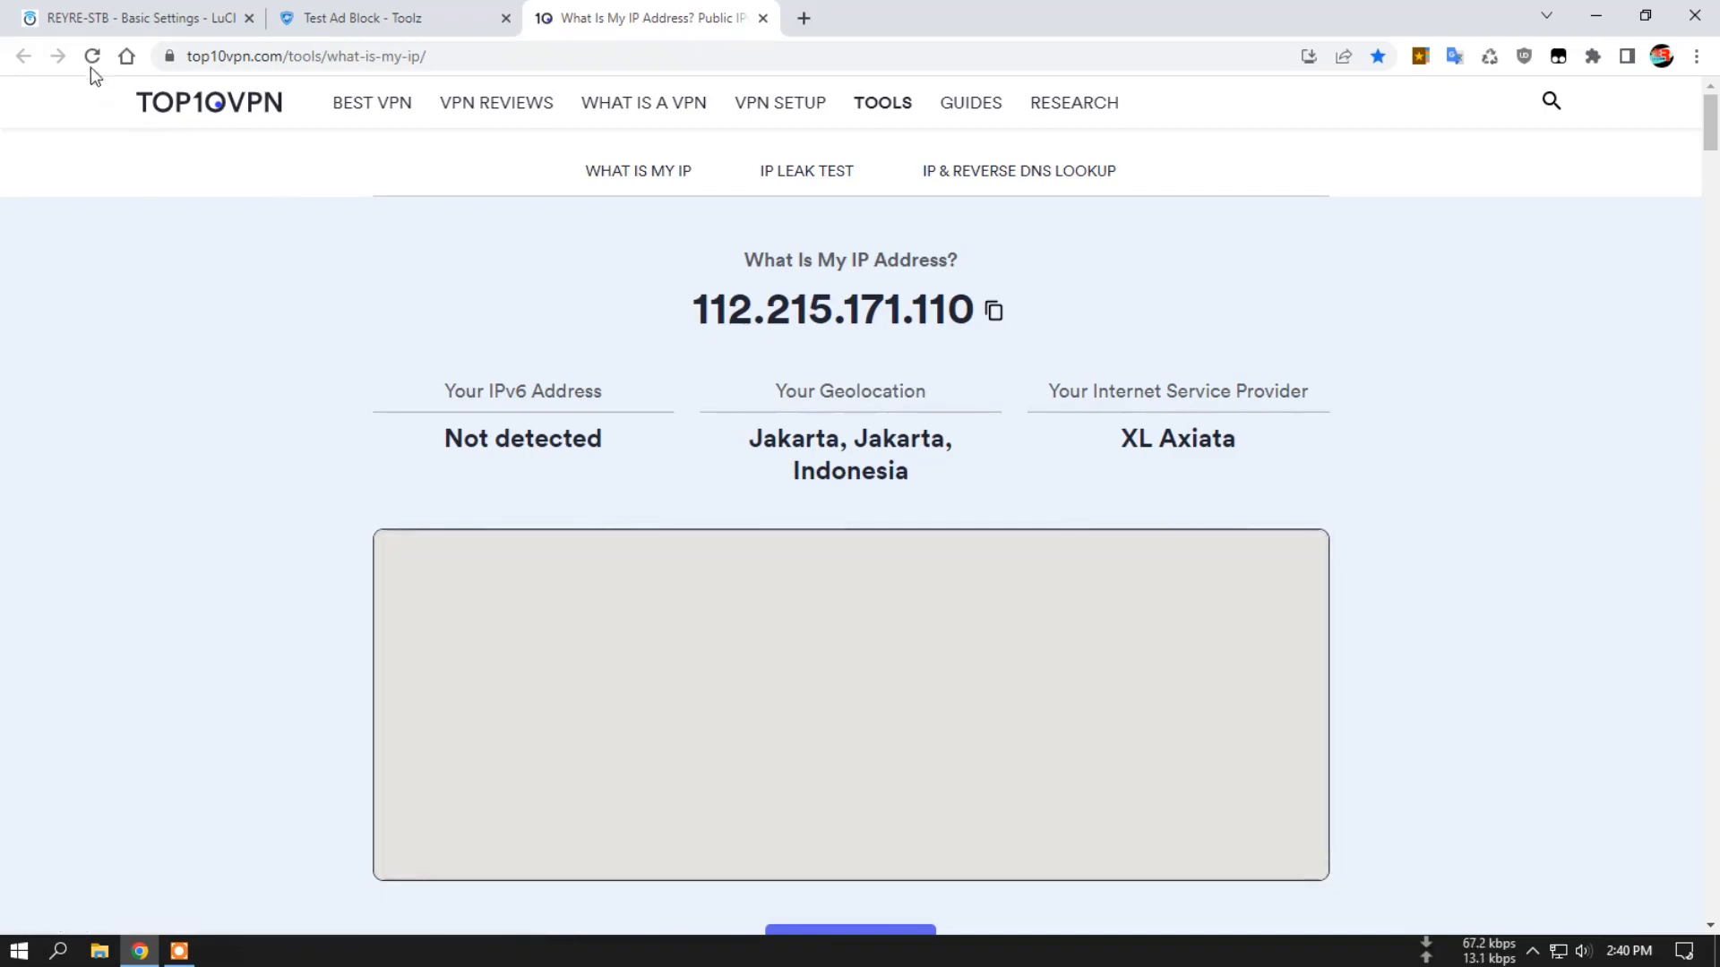
pyautogui.click(91, 63)
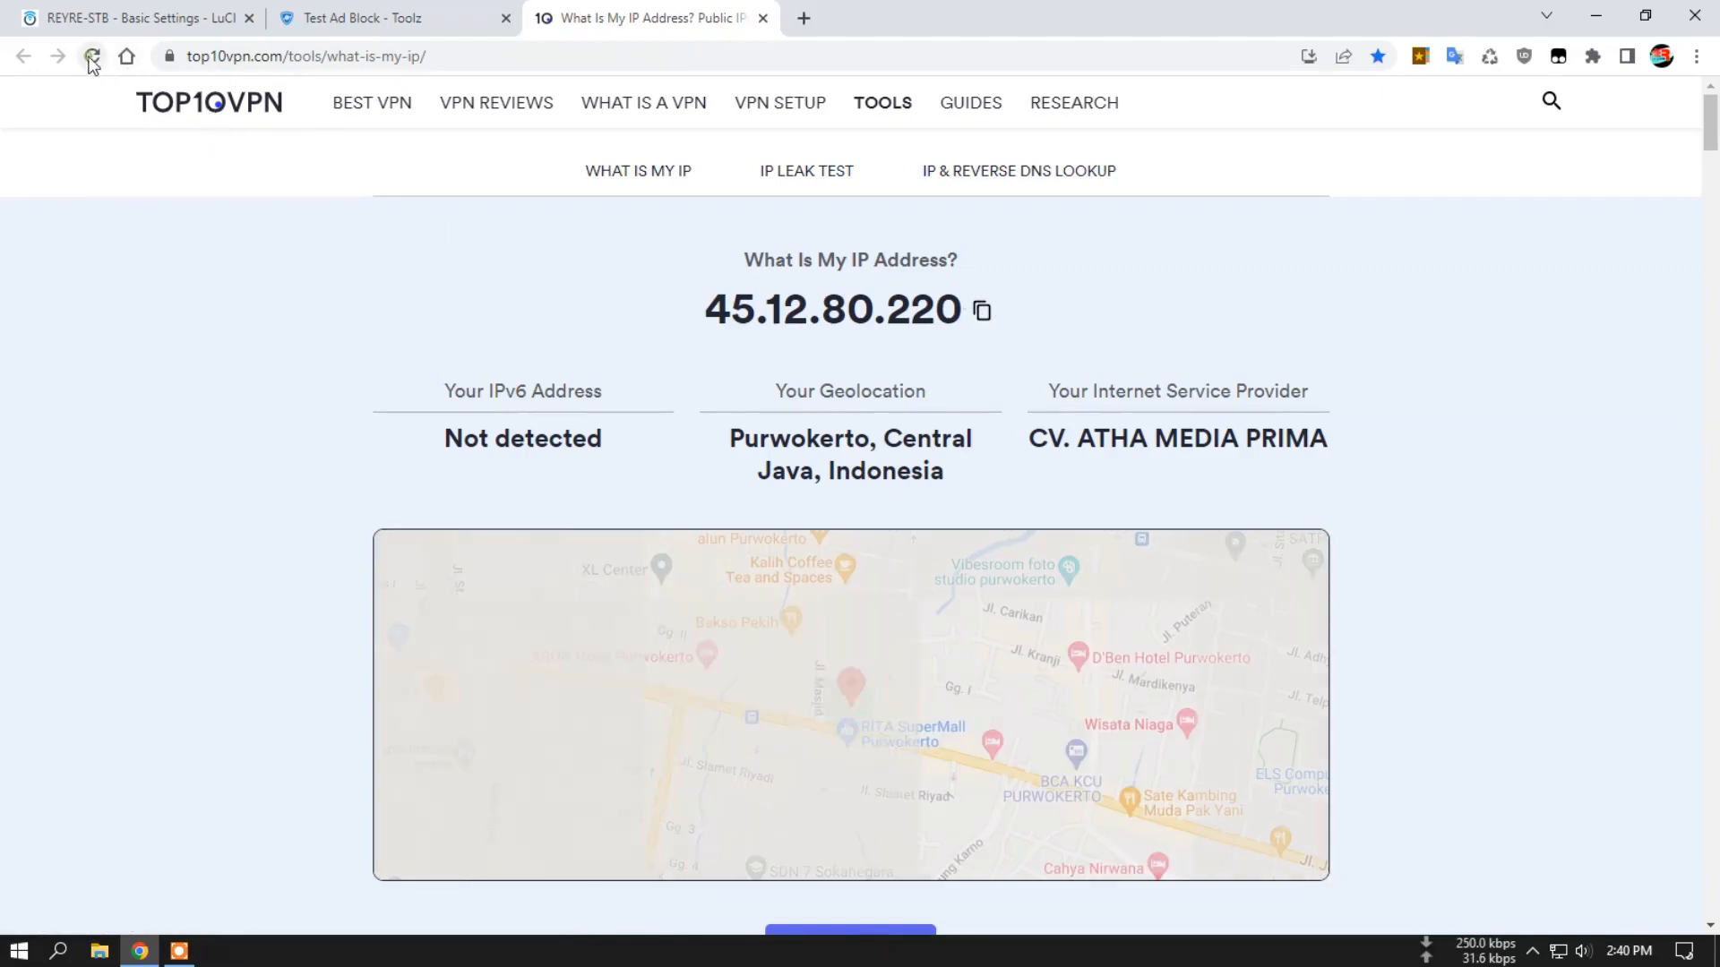
pyautogui.click(90, 59)
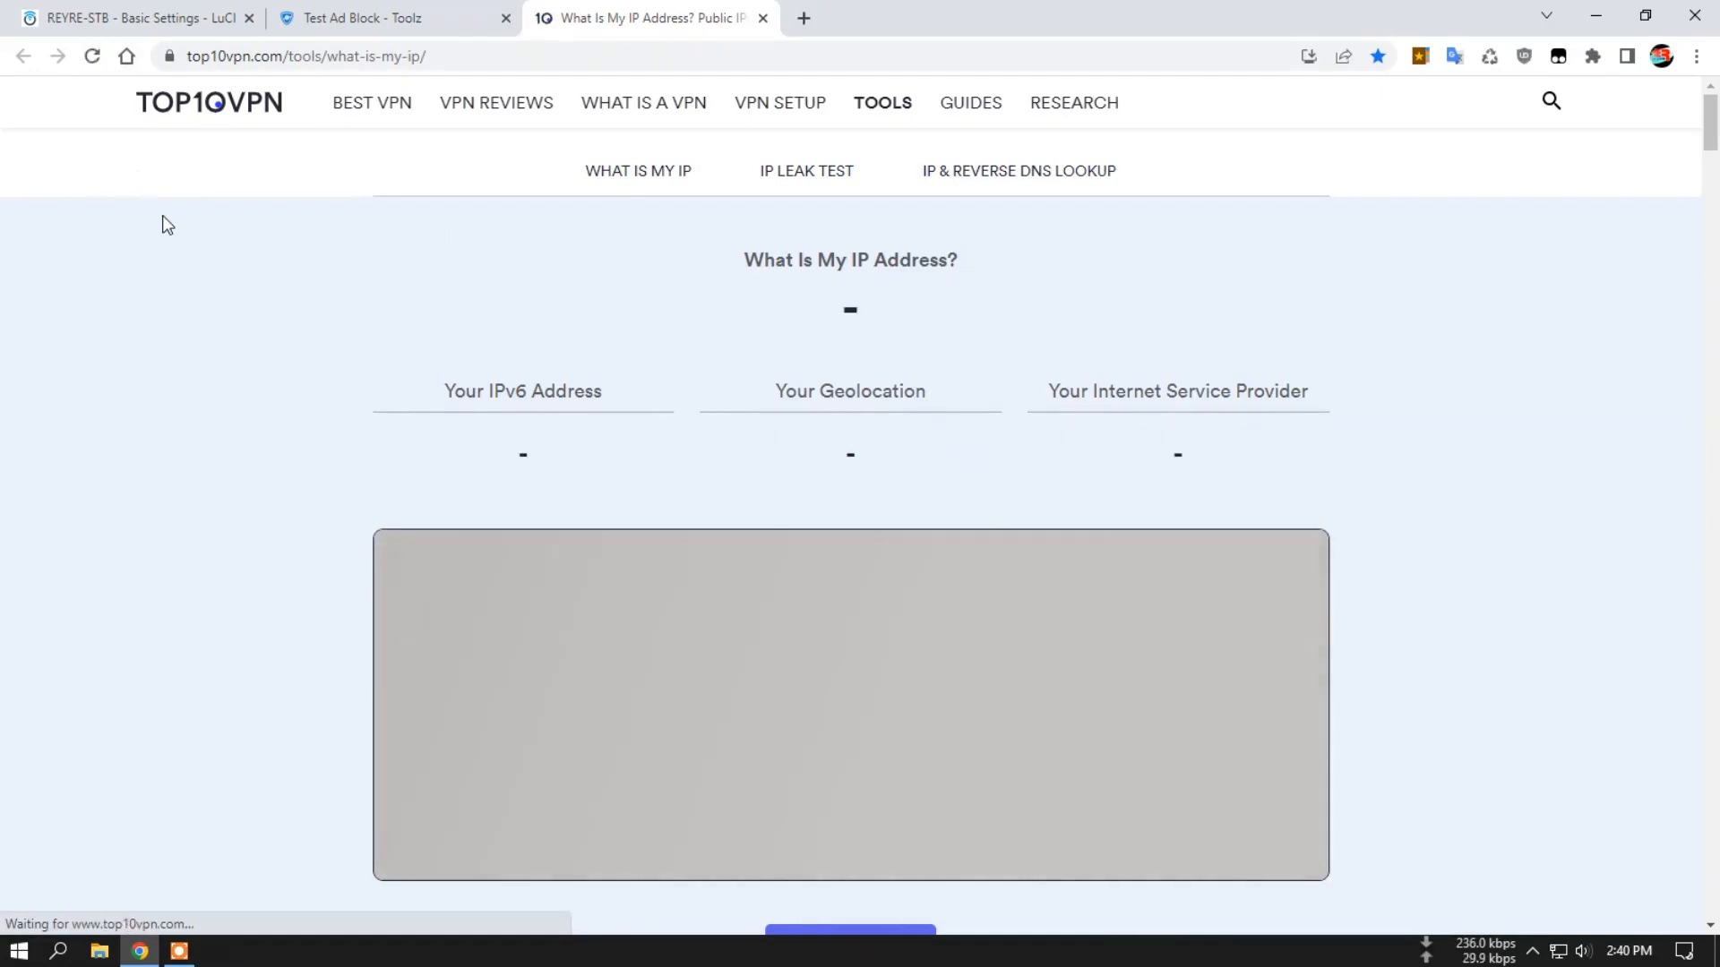
# Examine Pass Wall's logs for the startup entries of the Socks service, node and DNS.
pyautogui.click(235, 22)
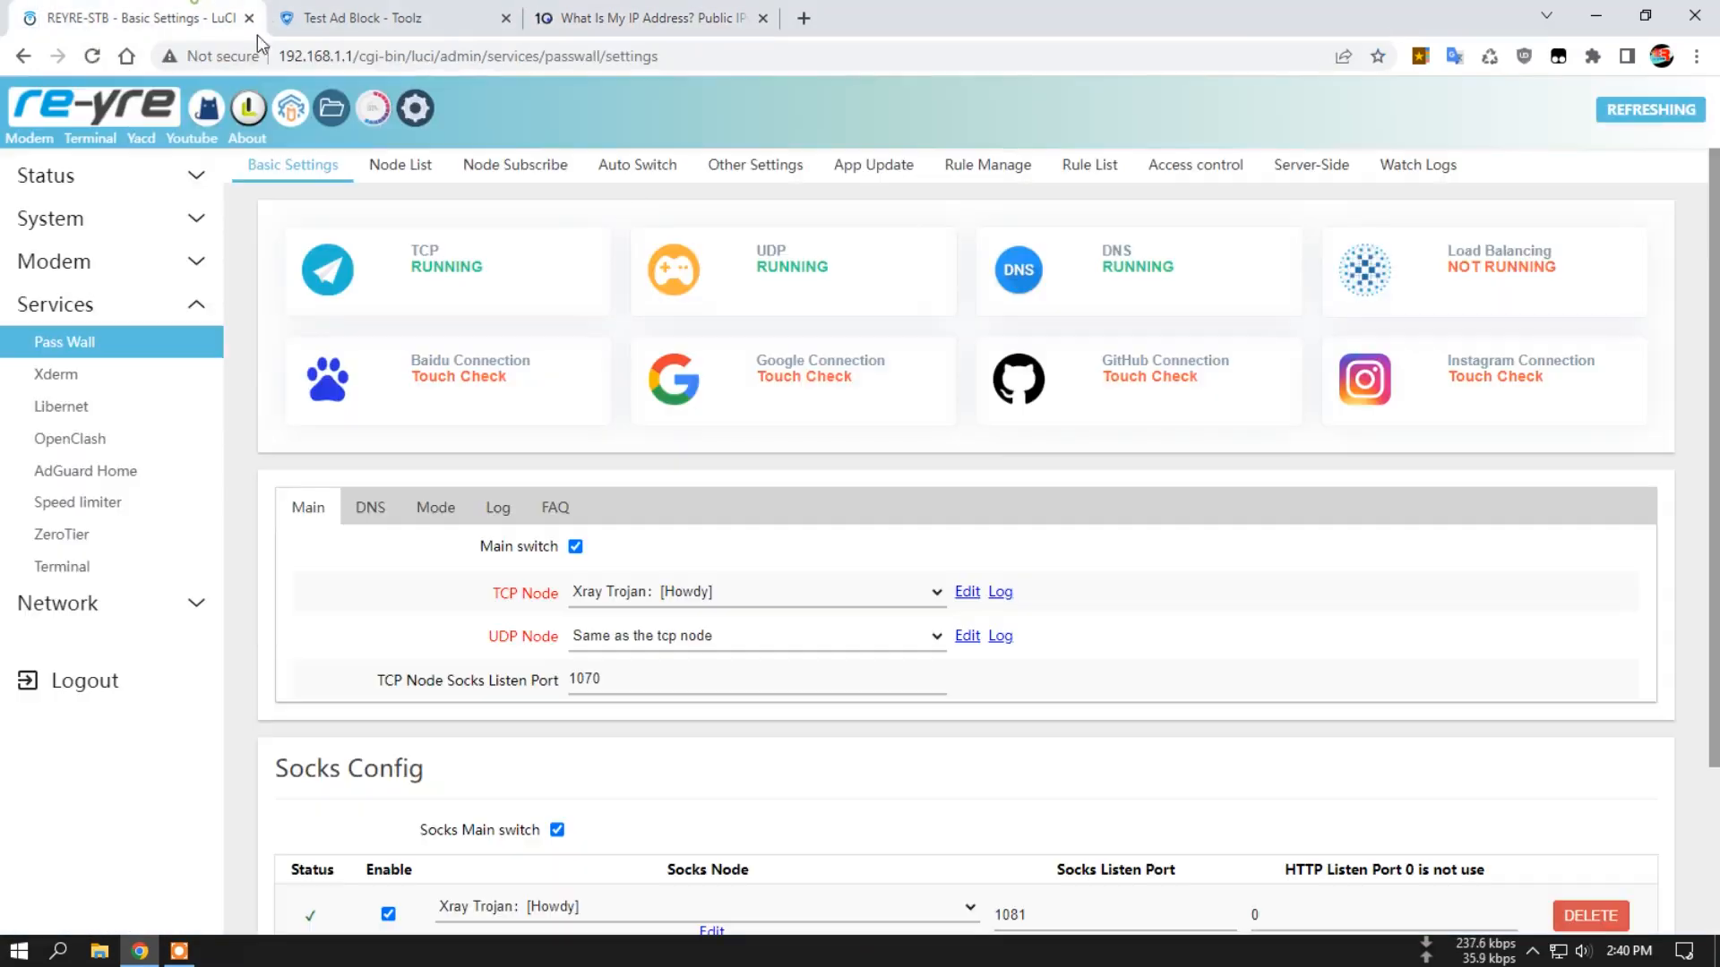
pyautogui.click(1424, 167)
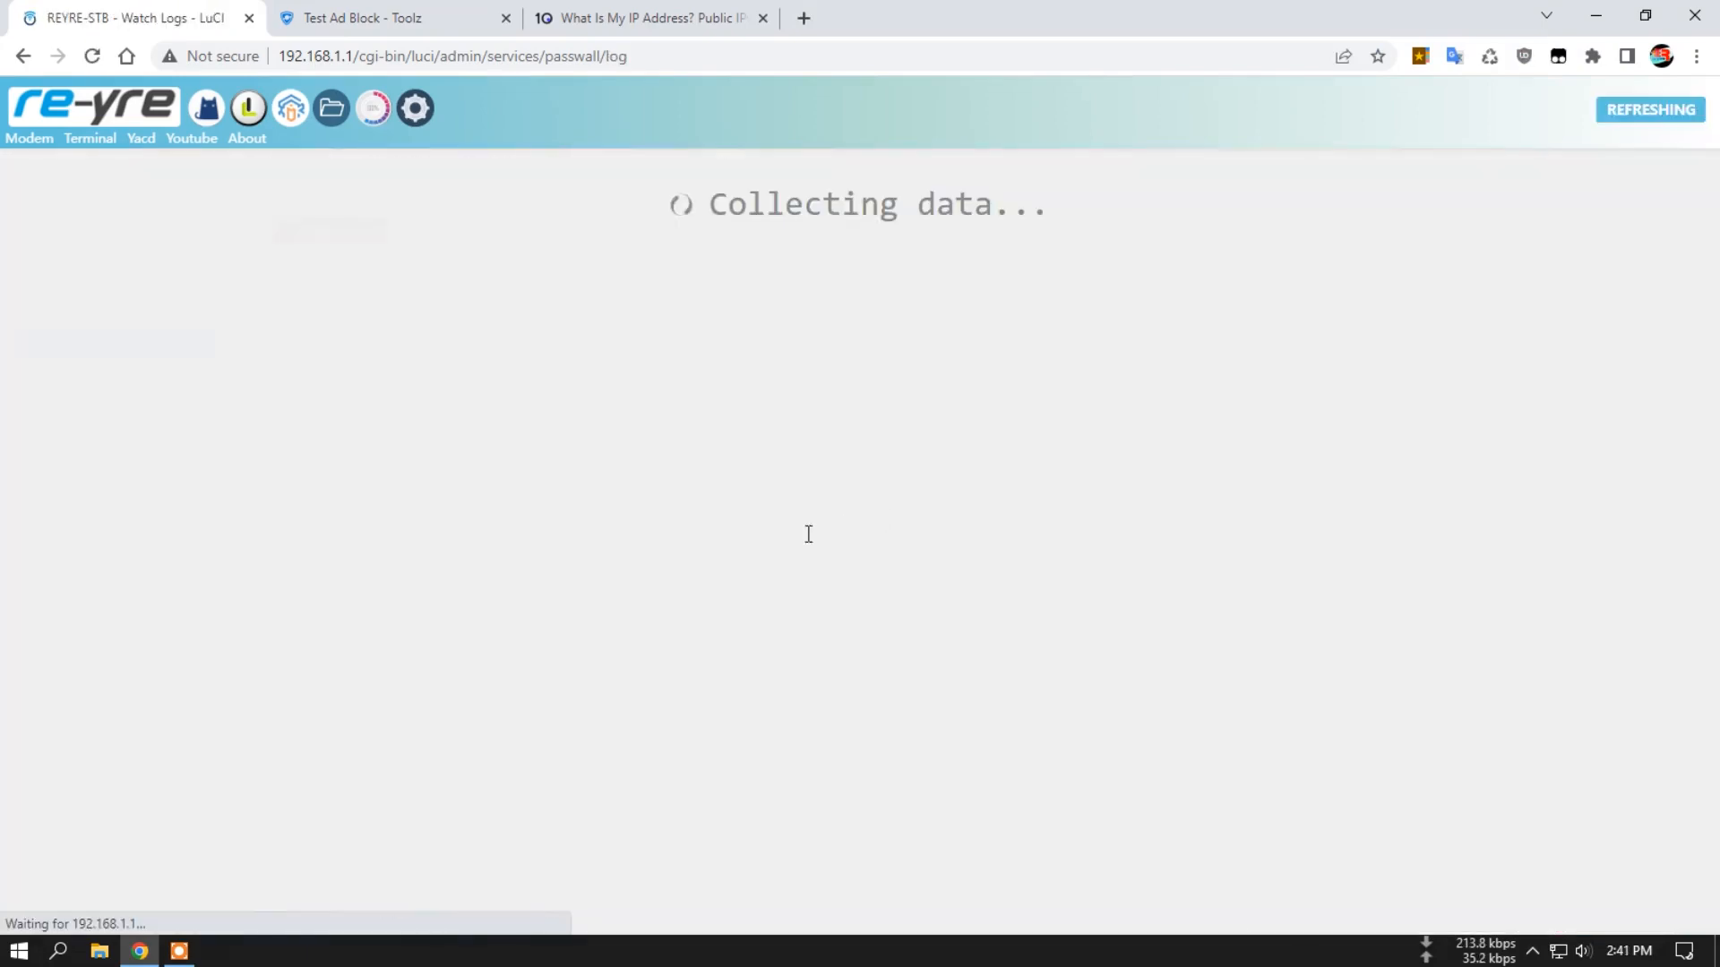
pyautogui.scroll(-2, 752, 566)
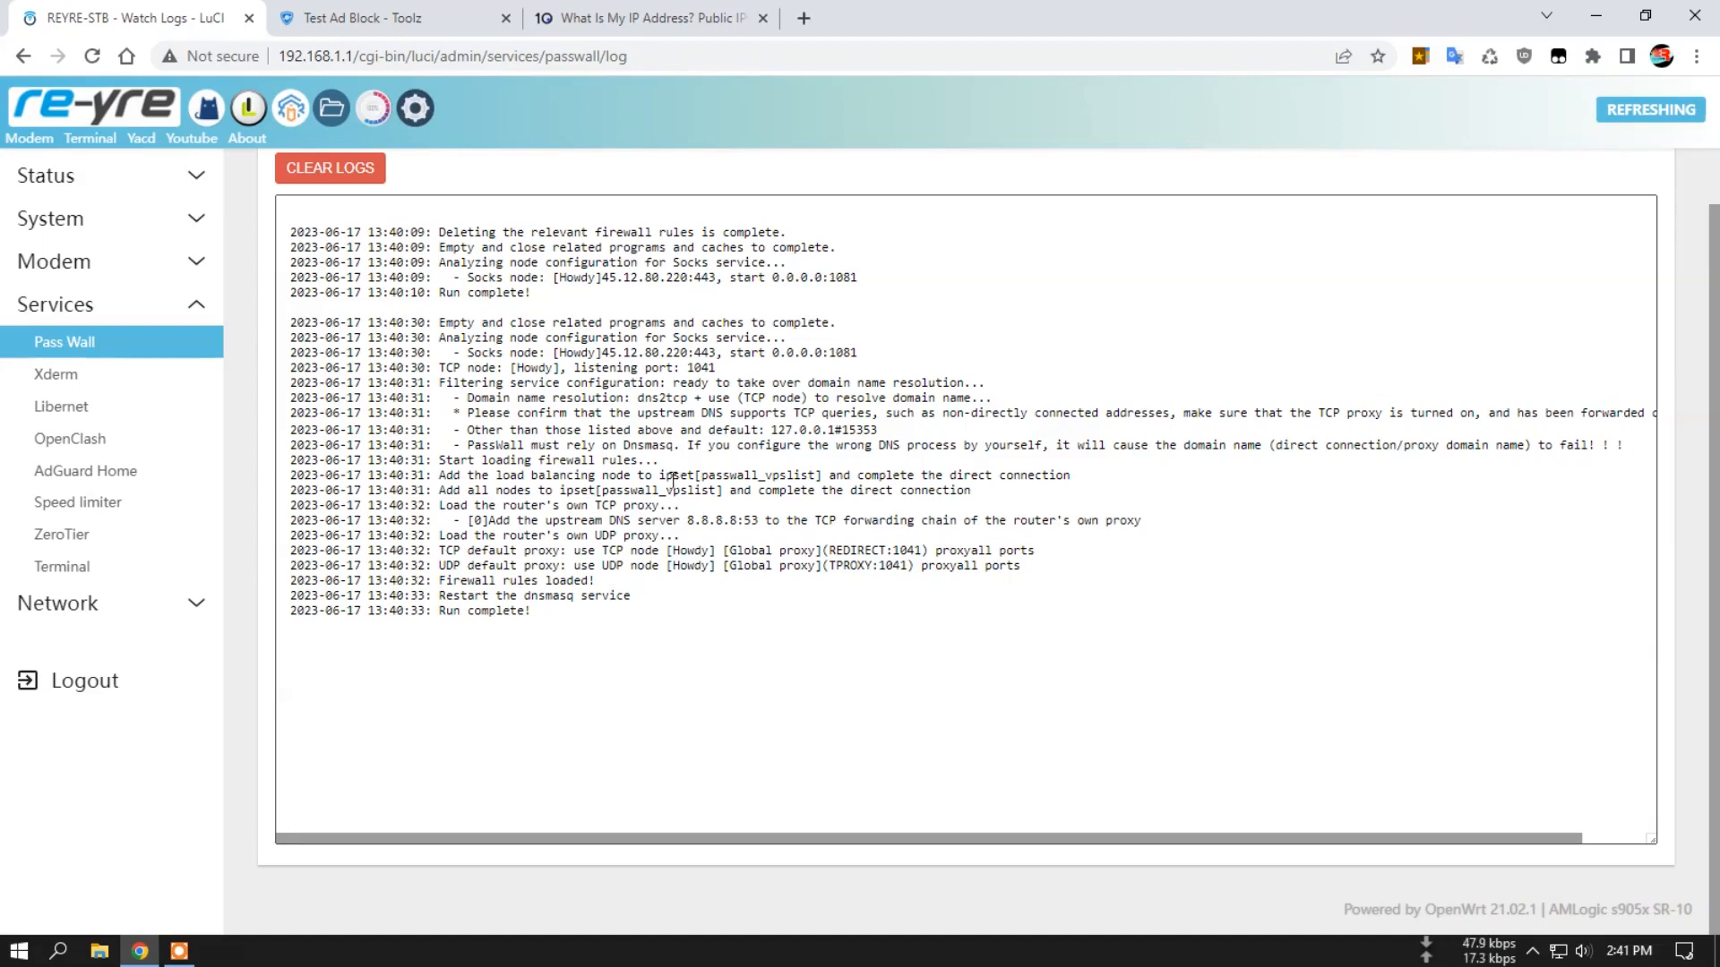
pyautogui.scroll(2, 729, 392)
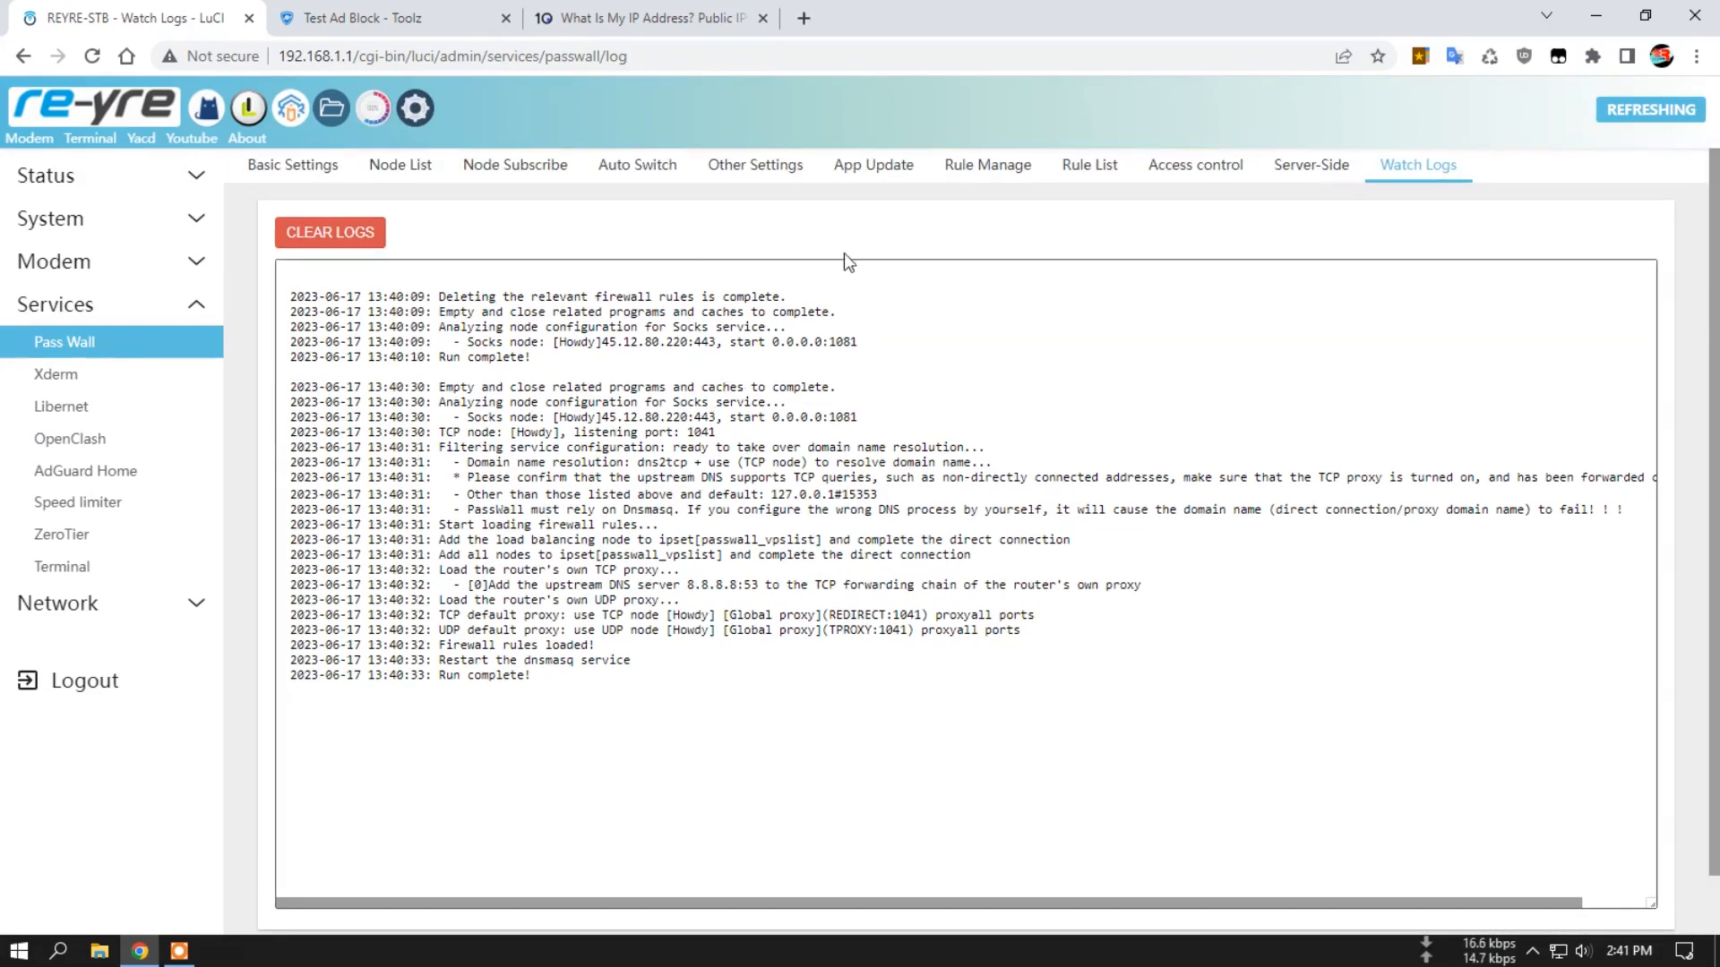
# Recheck the public IP on the What Is My IP page and close the Test Ad Block tab.
pyautogui.click(671, 13)
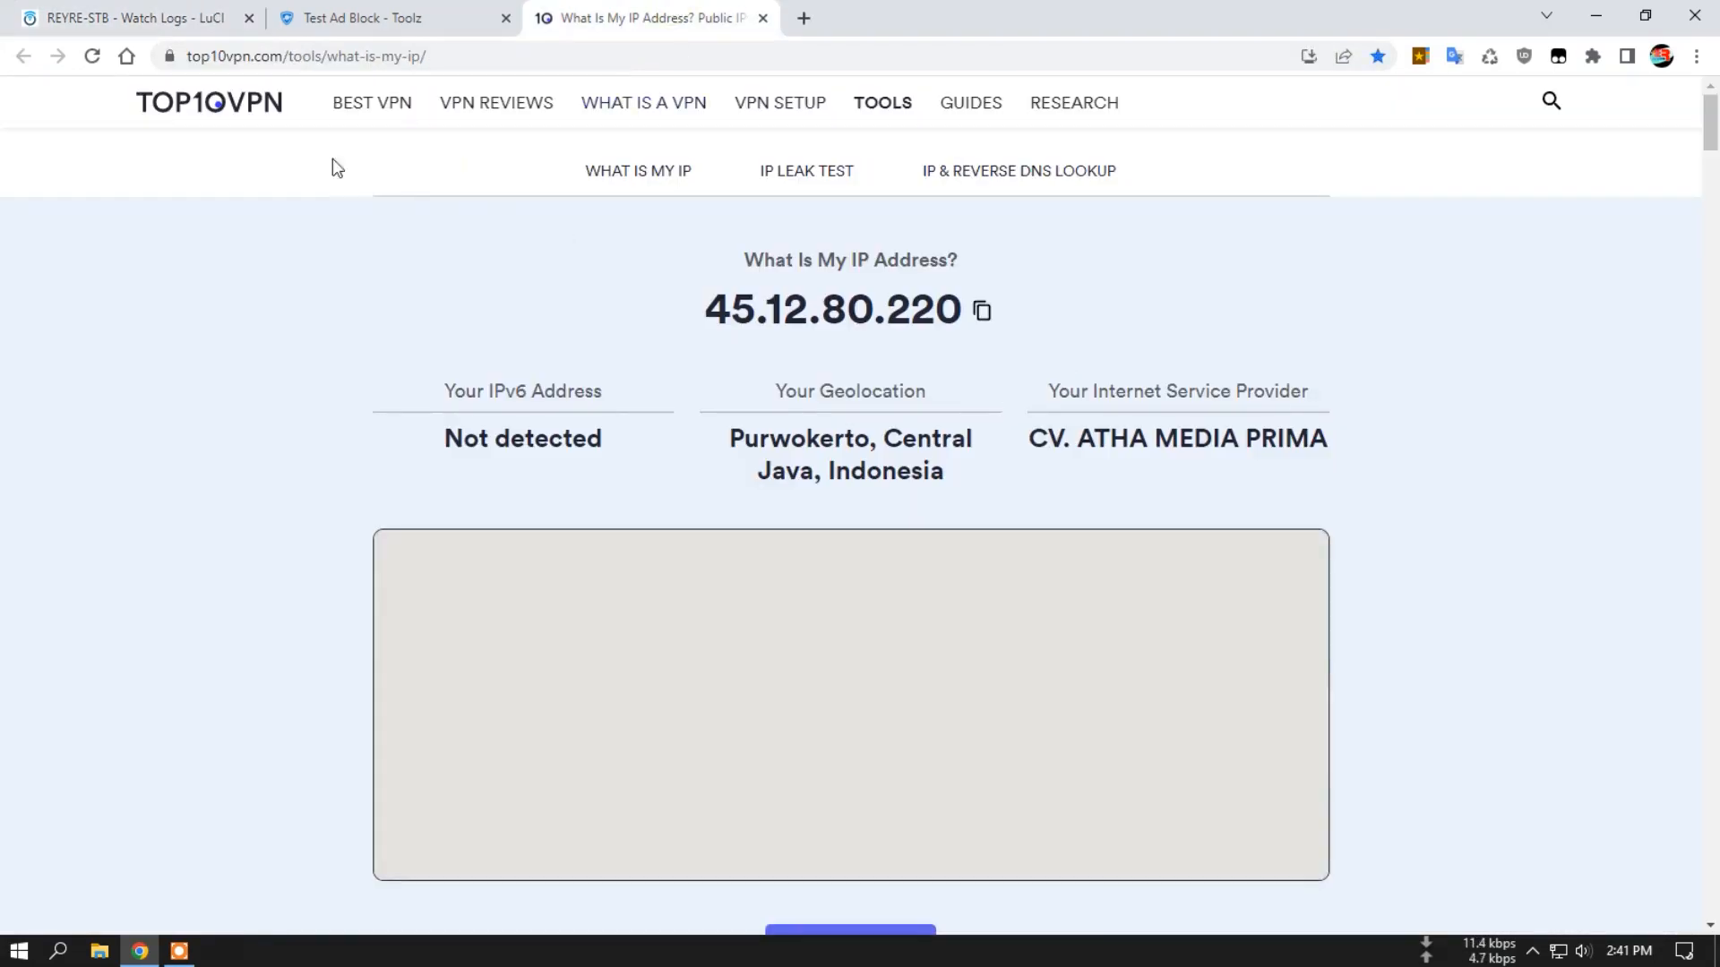
pyautogui.click(92, 56)
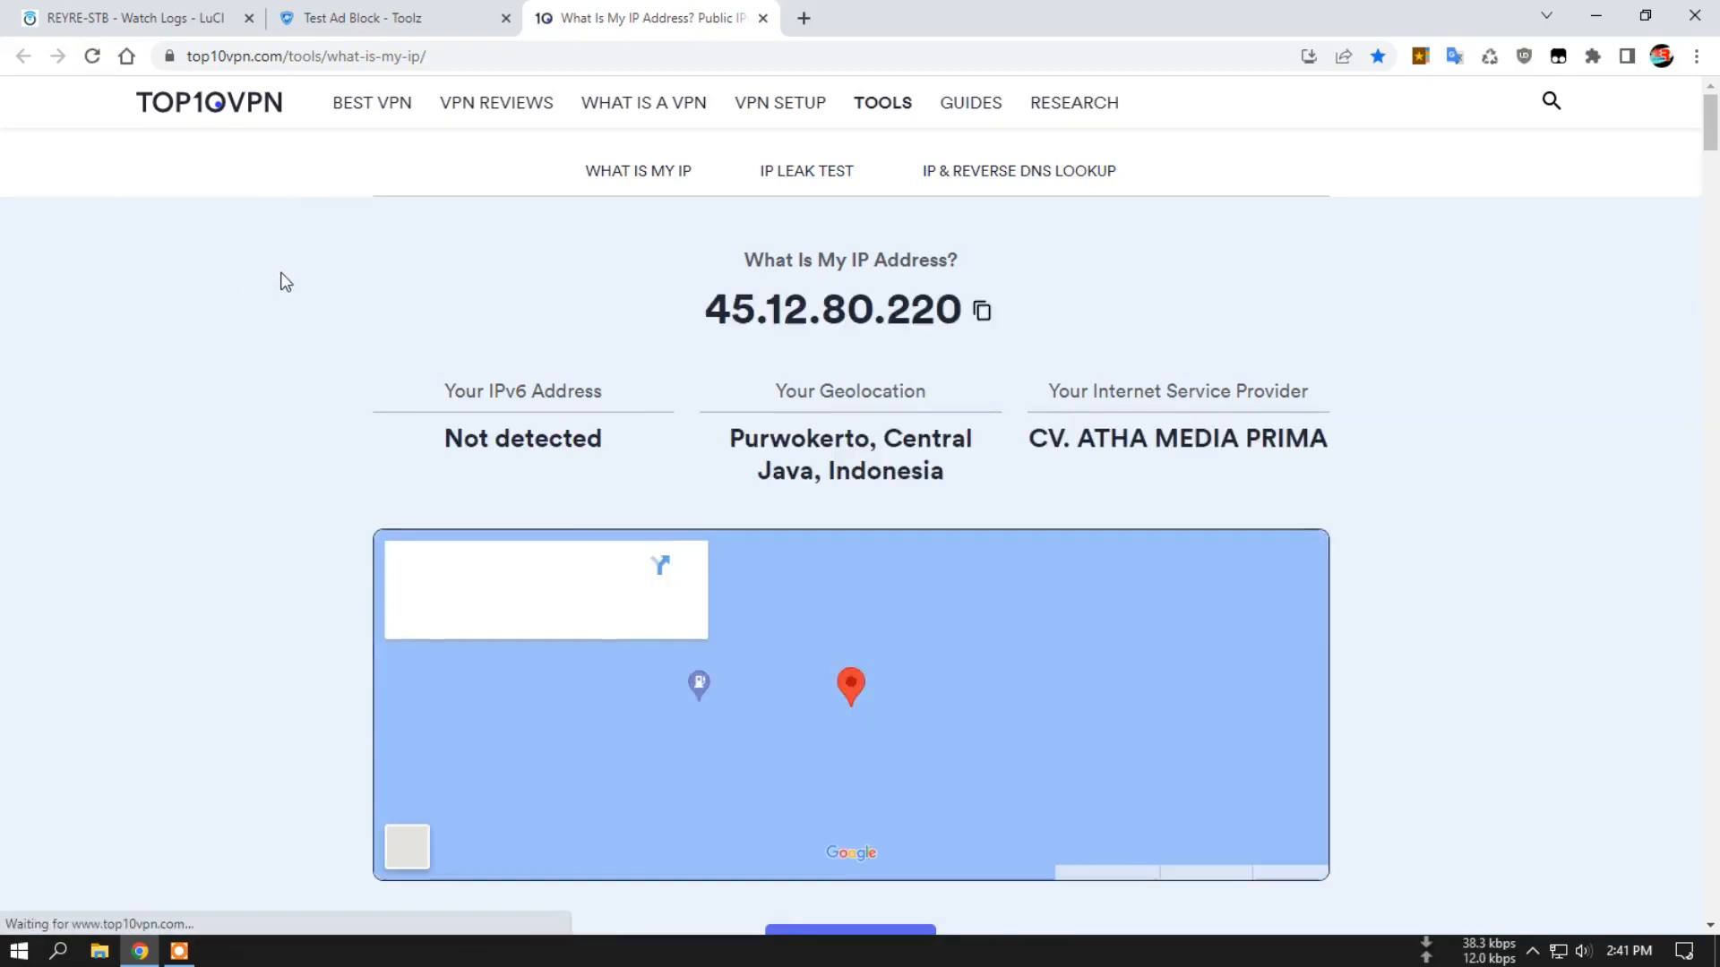
pyautogui.click(506, 18)
# Open the router's Adguard Stat page and examine the DNS query and blocked counts.
pyautogui.click(163, 13)
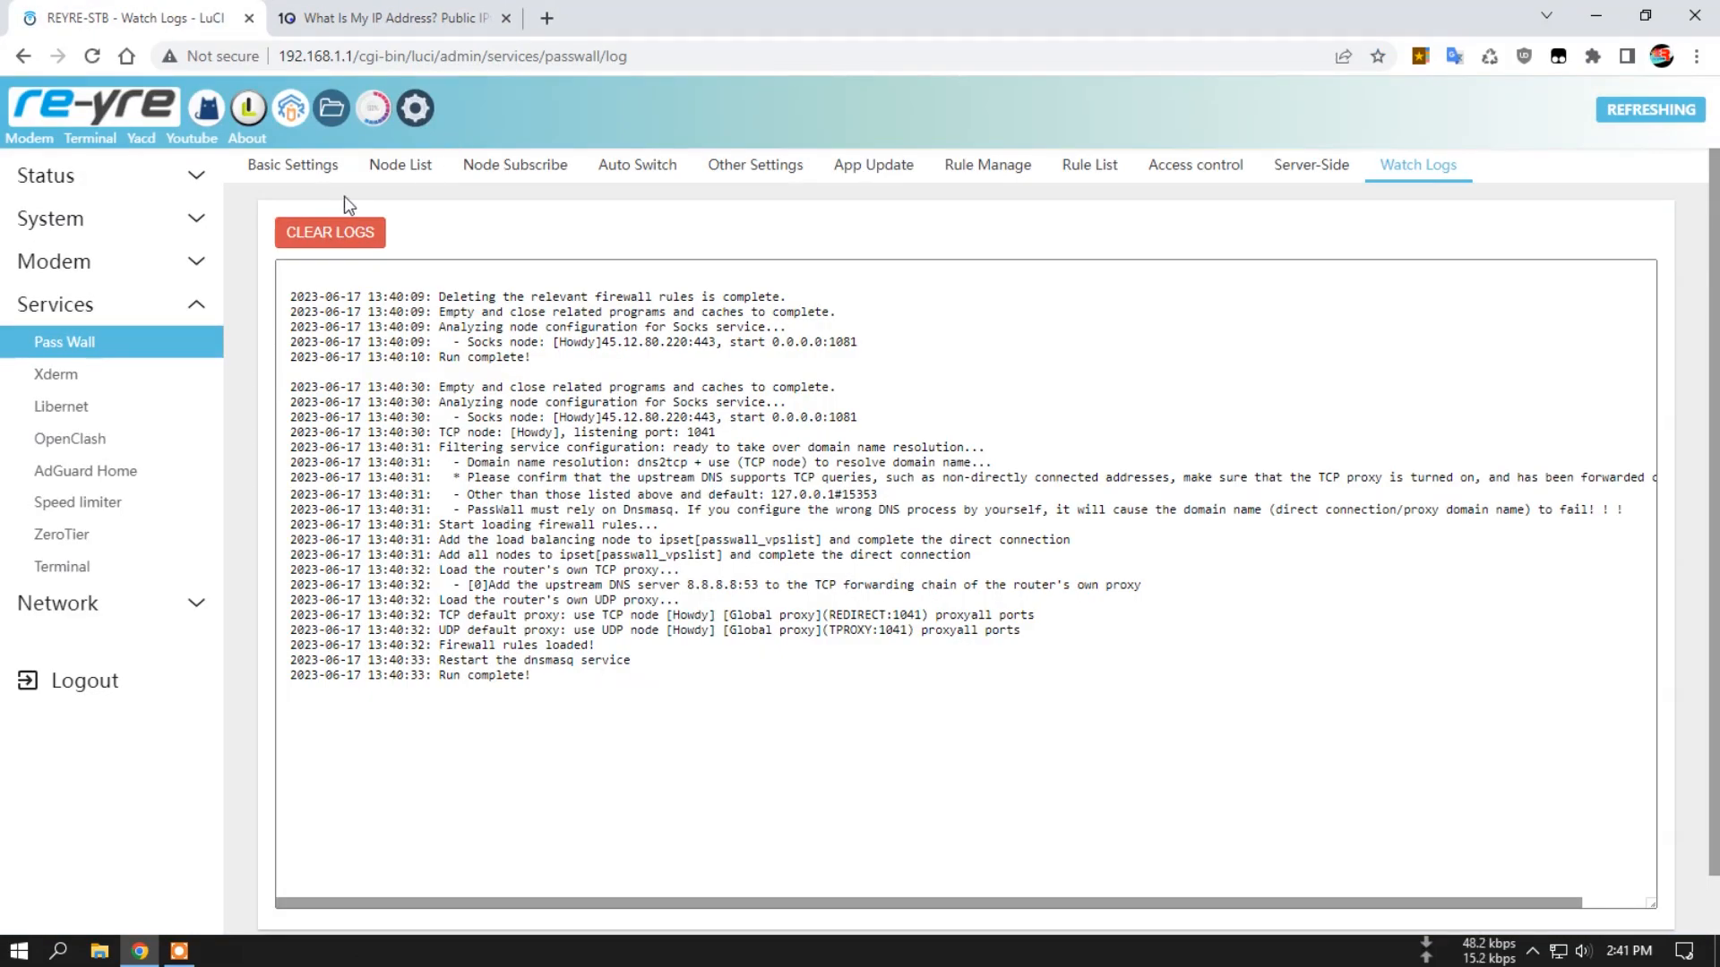
pyautogui.click(135, 176)
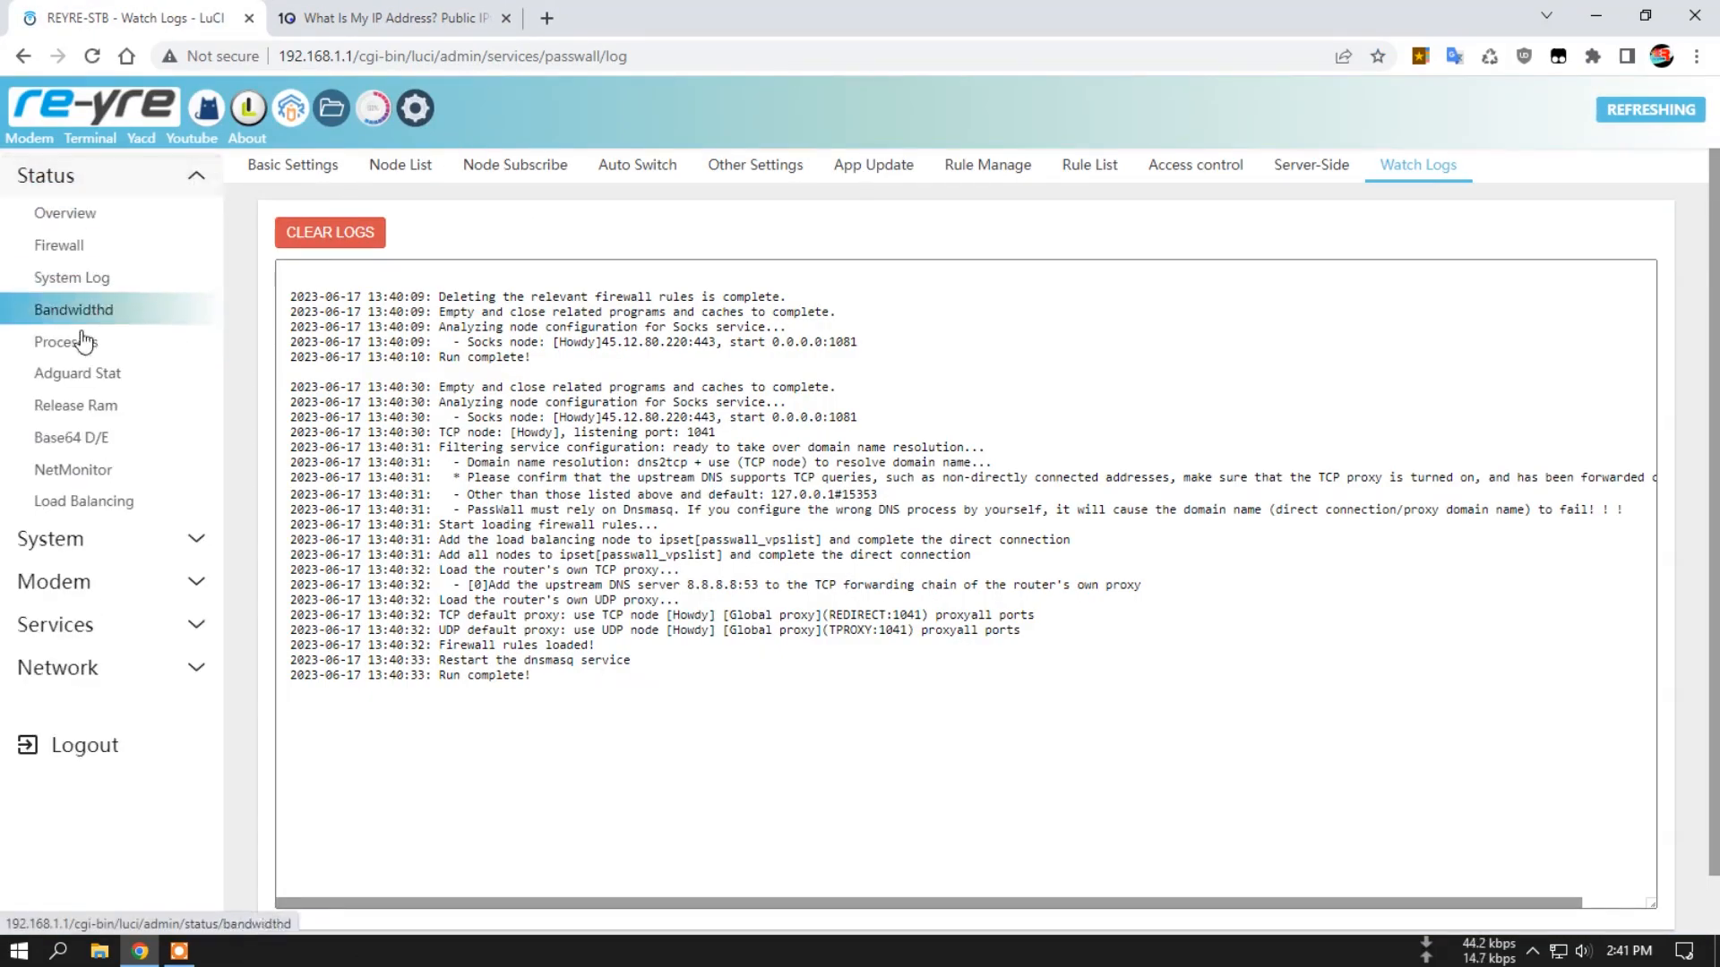
pyautogui.click(81, 374)
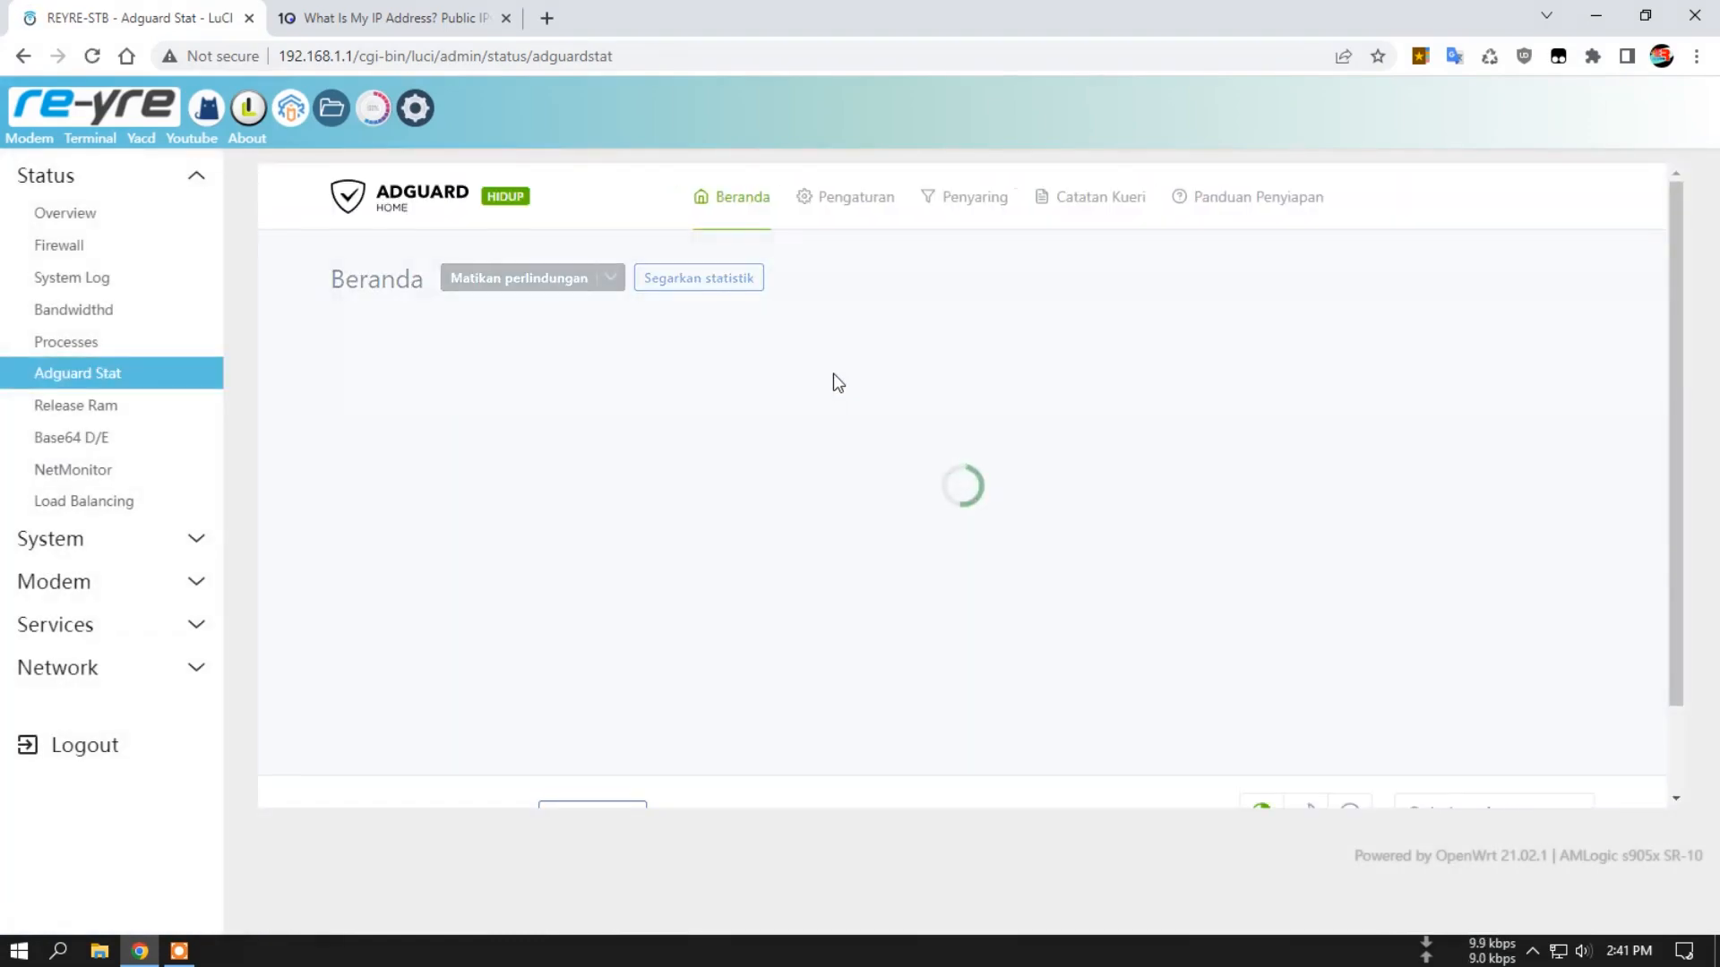
pyautogui.moveTo(744, 369); pyautogui.dragTo(668, 369)
pyautogui.click(775, 365)
# Open the bookmarked ipgeolocation.io site in a new browser tab and look over its page.
pyautogui.click(546, 18)
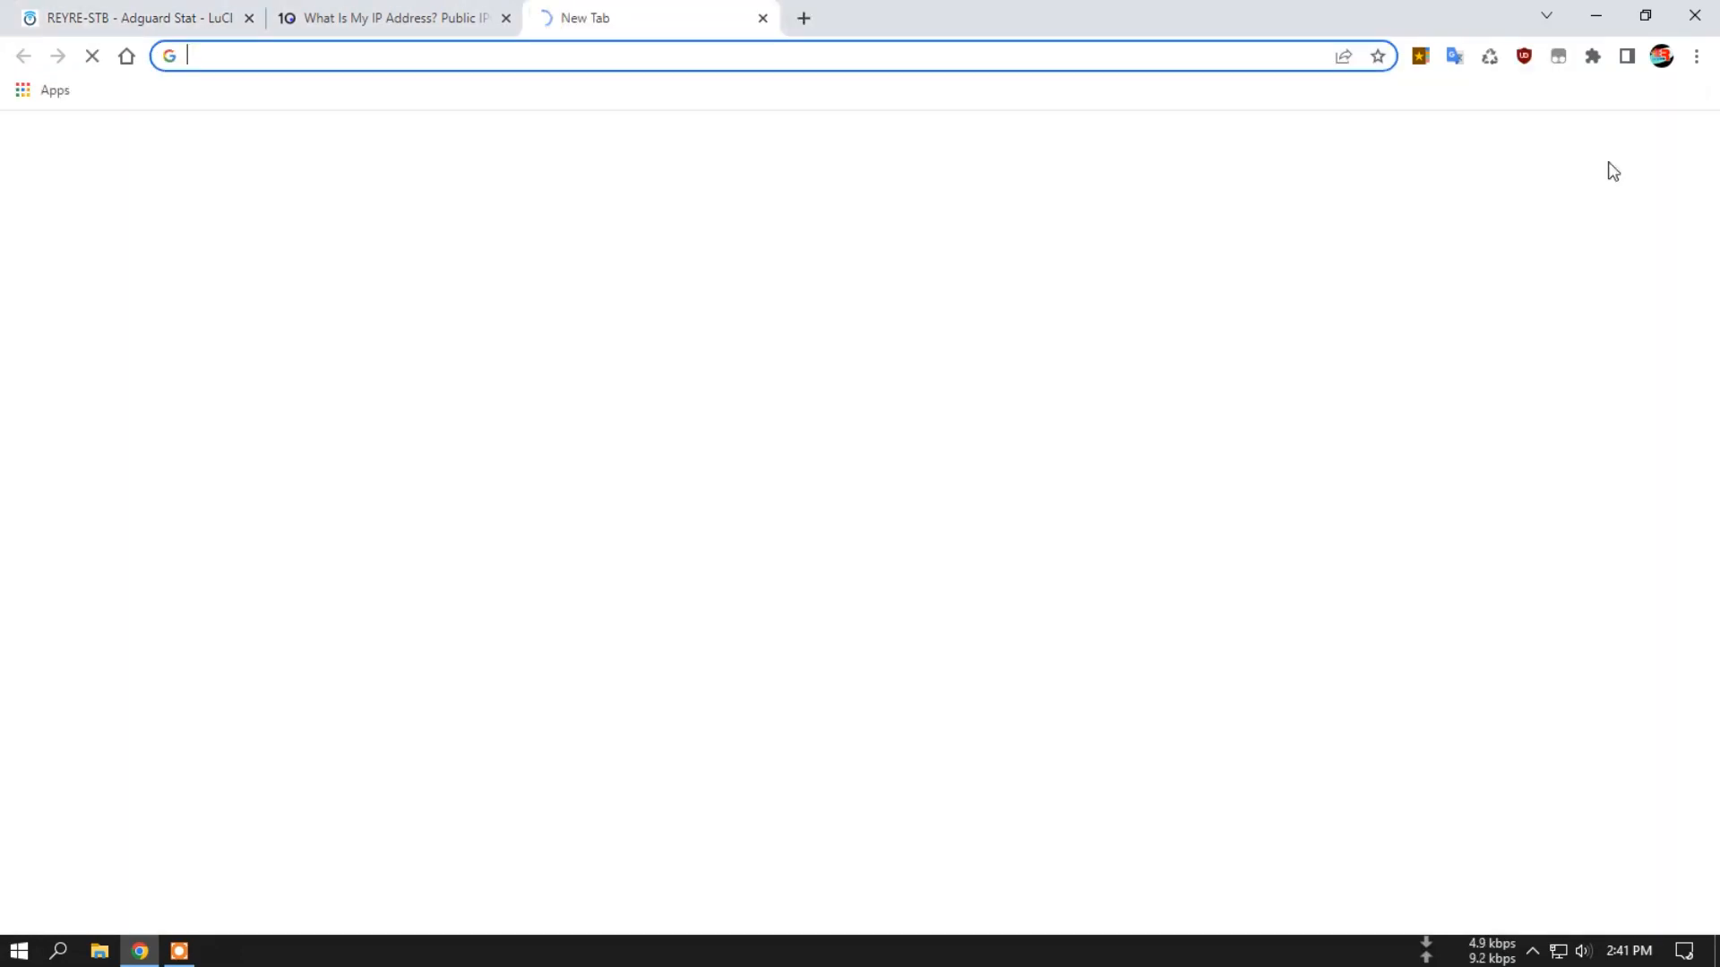
pyautogui.click(1420, 55)
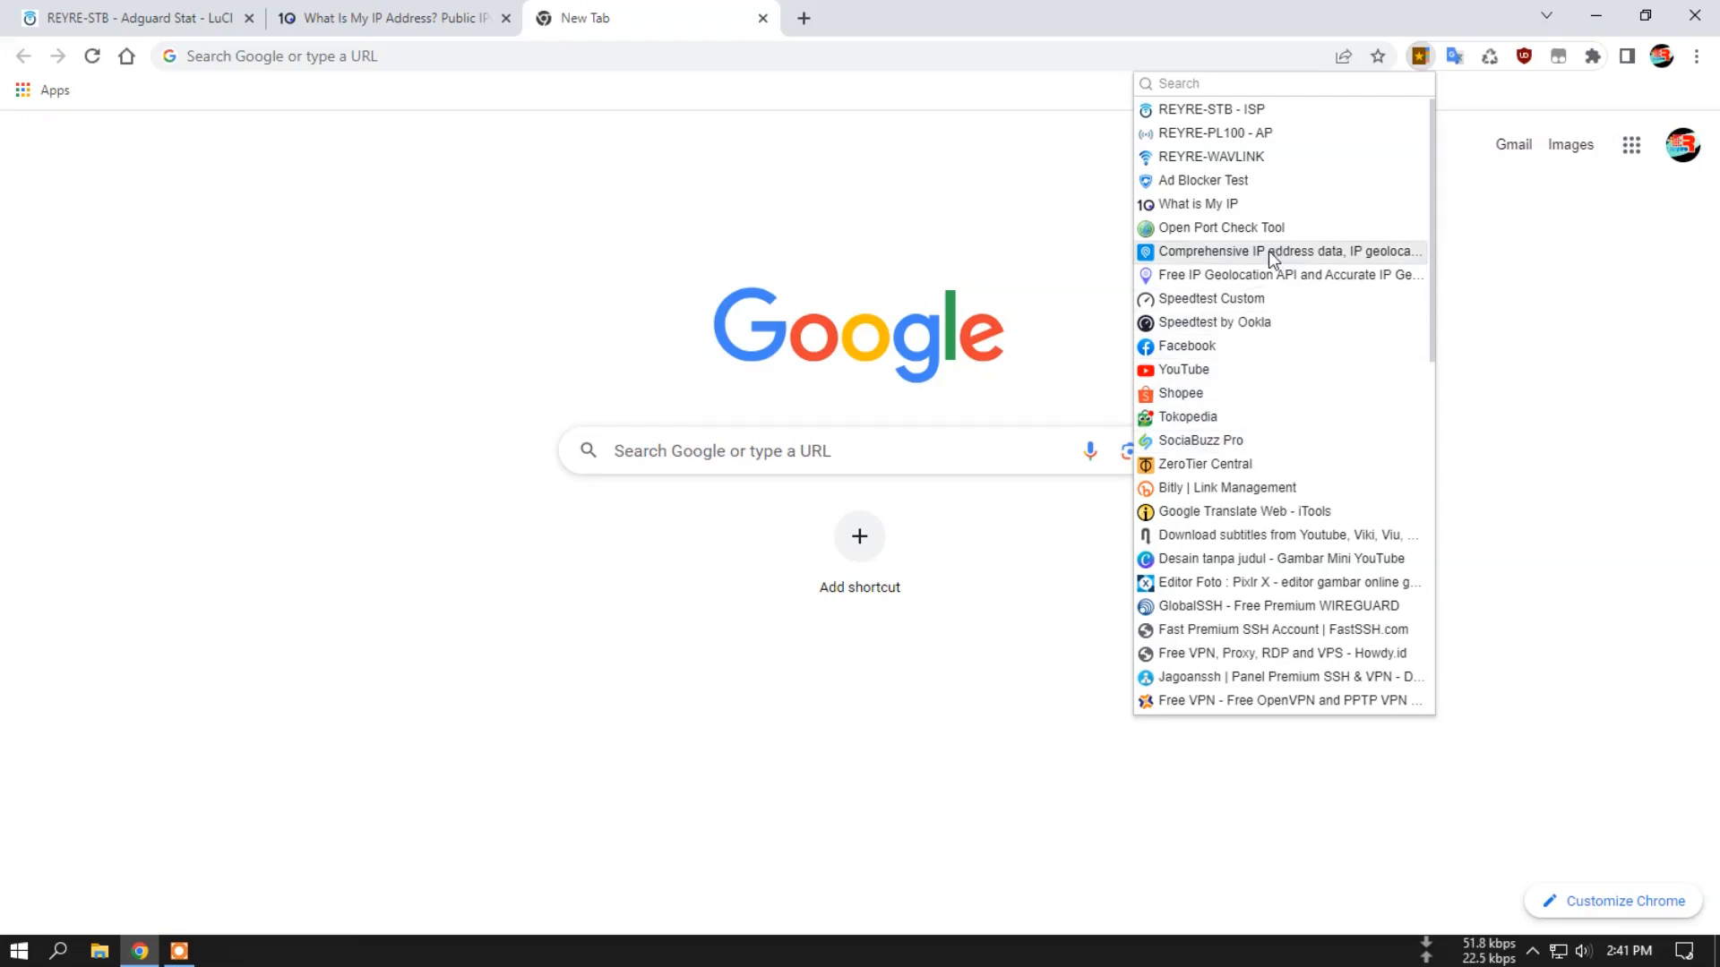
pyautogui.click(1270, 273)
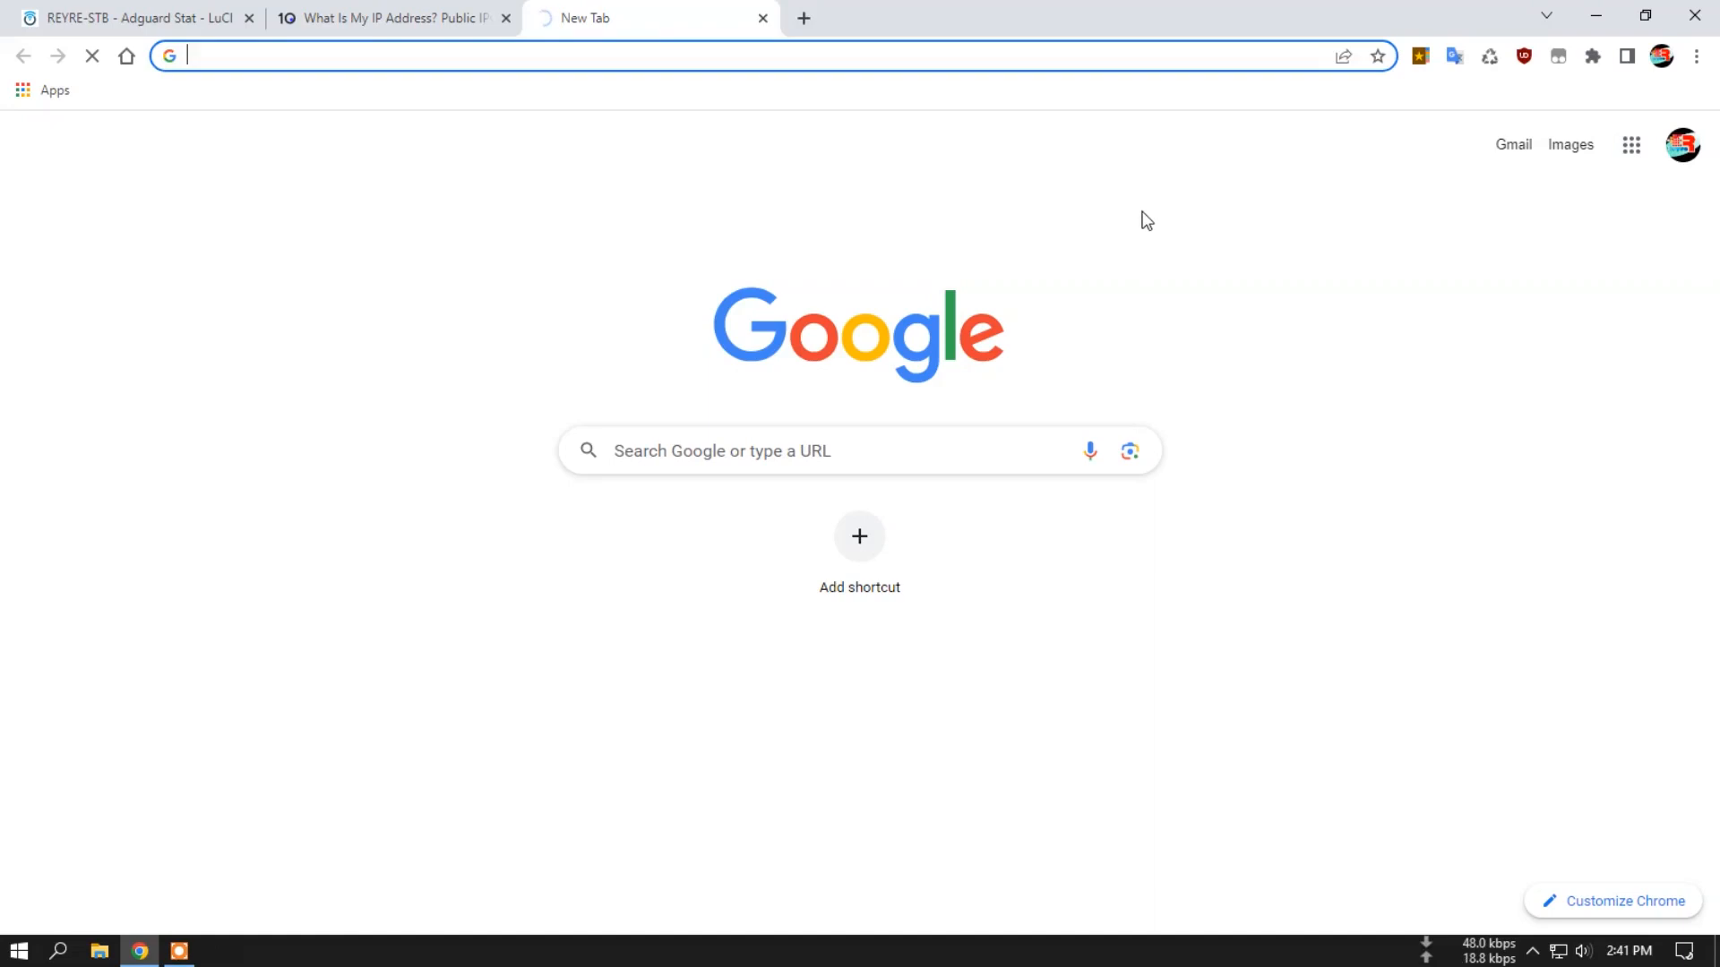
pyautogui.click(197, 16)
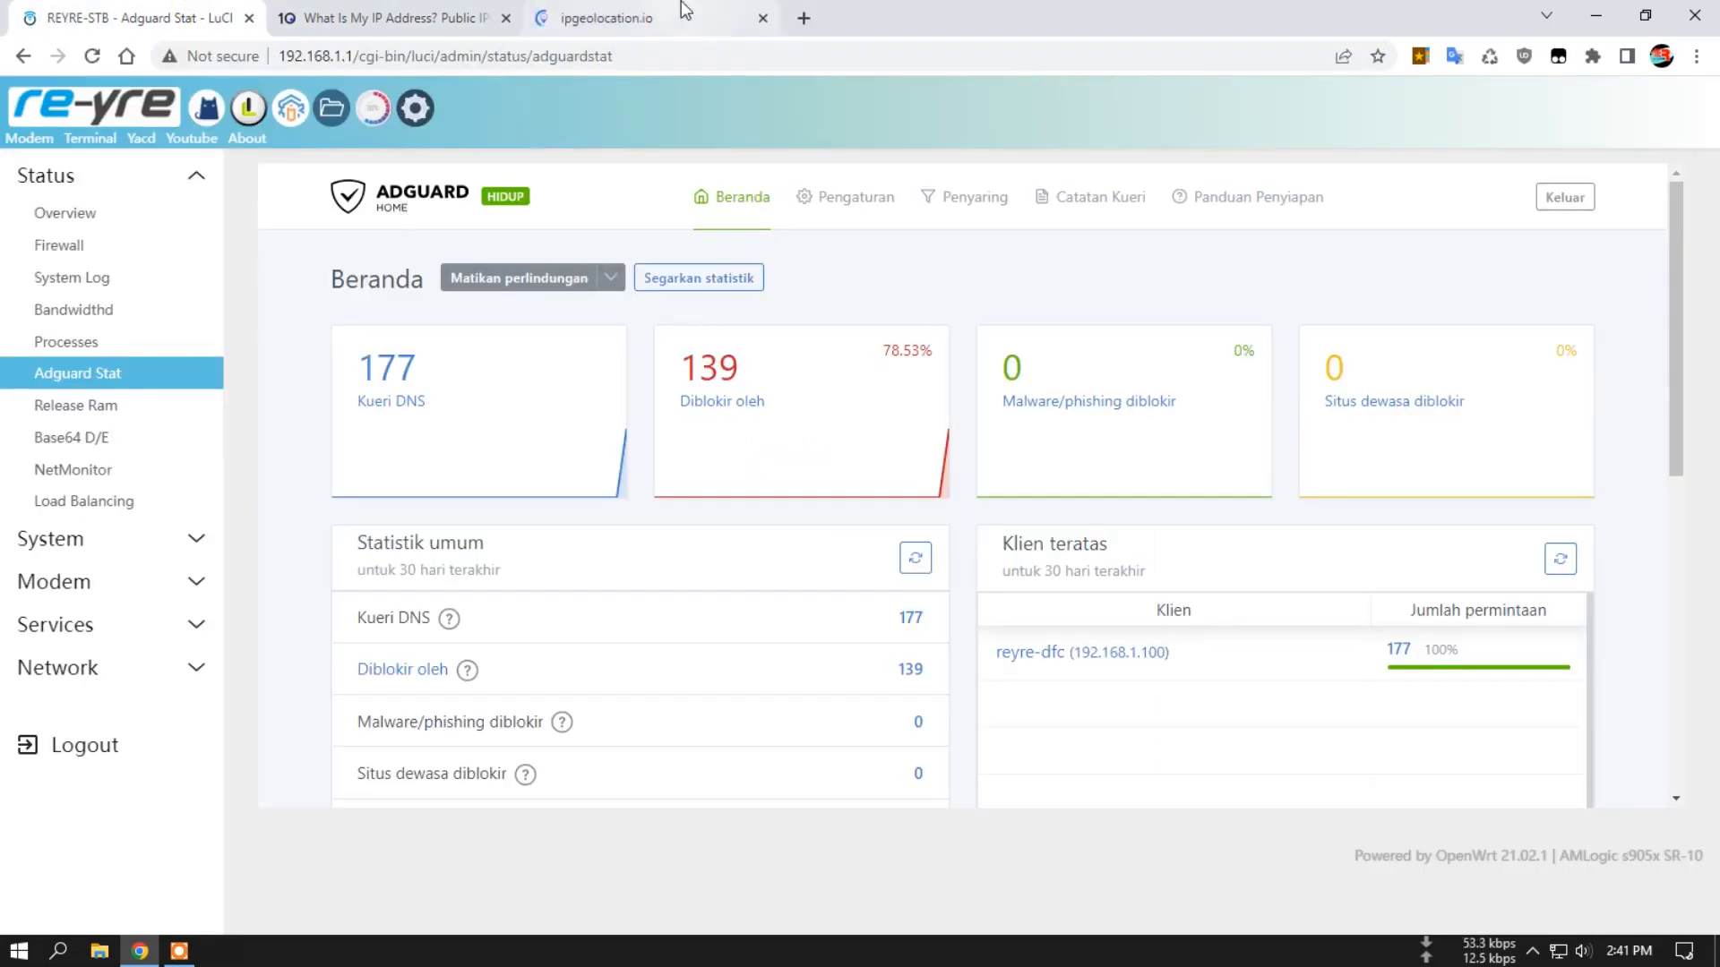
pyautogui.click(686, 11)
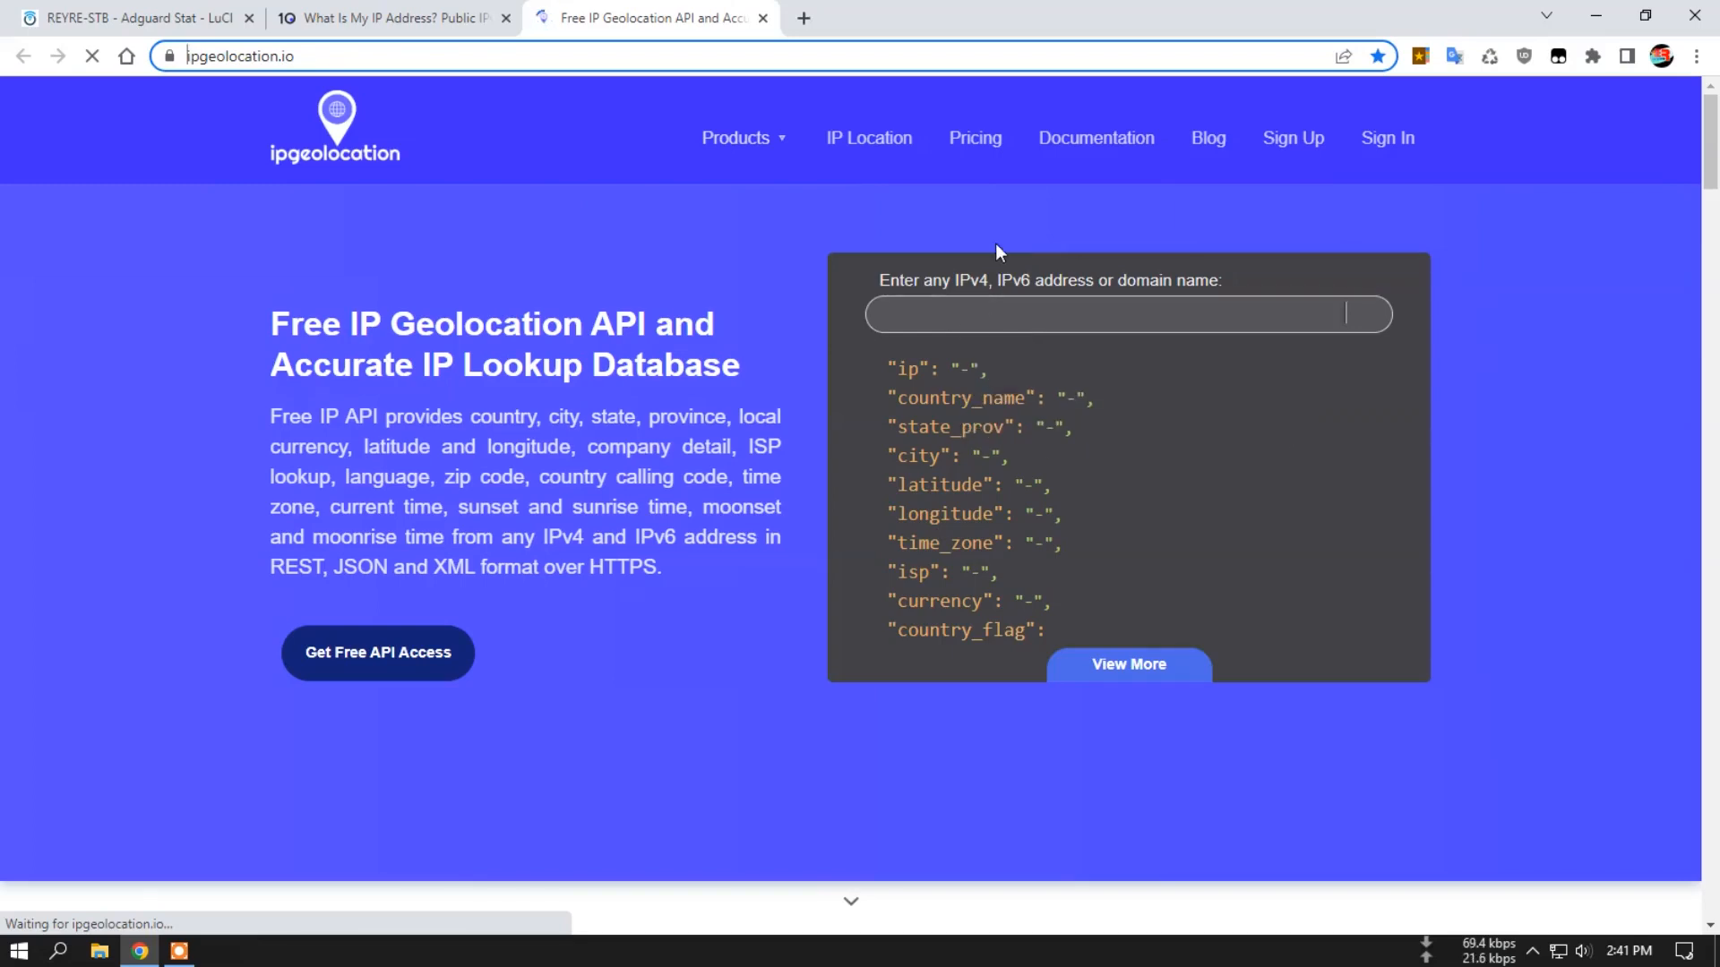
pyautogui.scroll(-3, 768, 457)
pyautogui.scroll(3, 775, 459)
# Refresh the AdGuard Home dashboard statistics to check for new DNS queries.
pyautogui.click(132, 11)
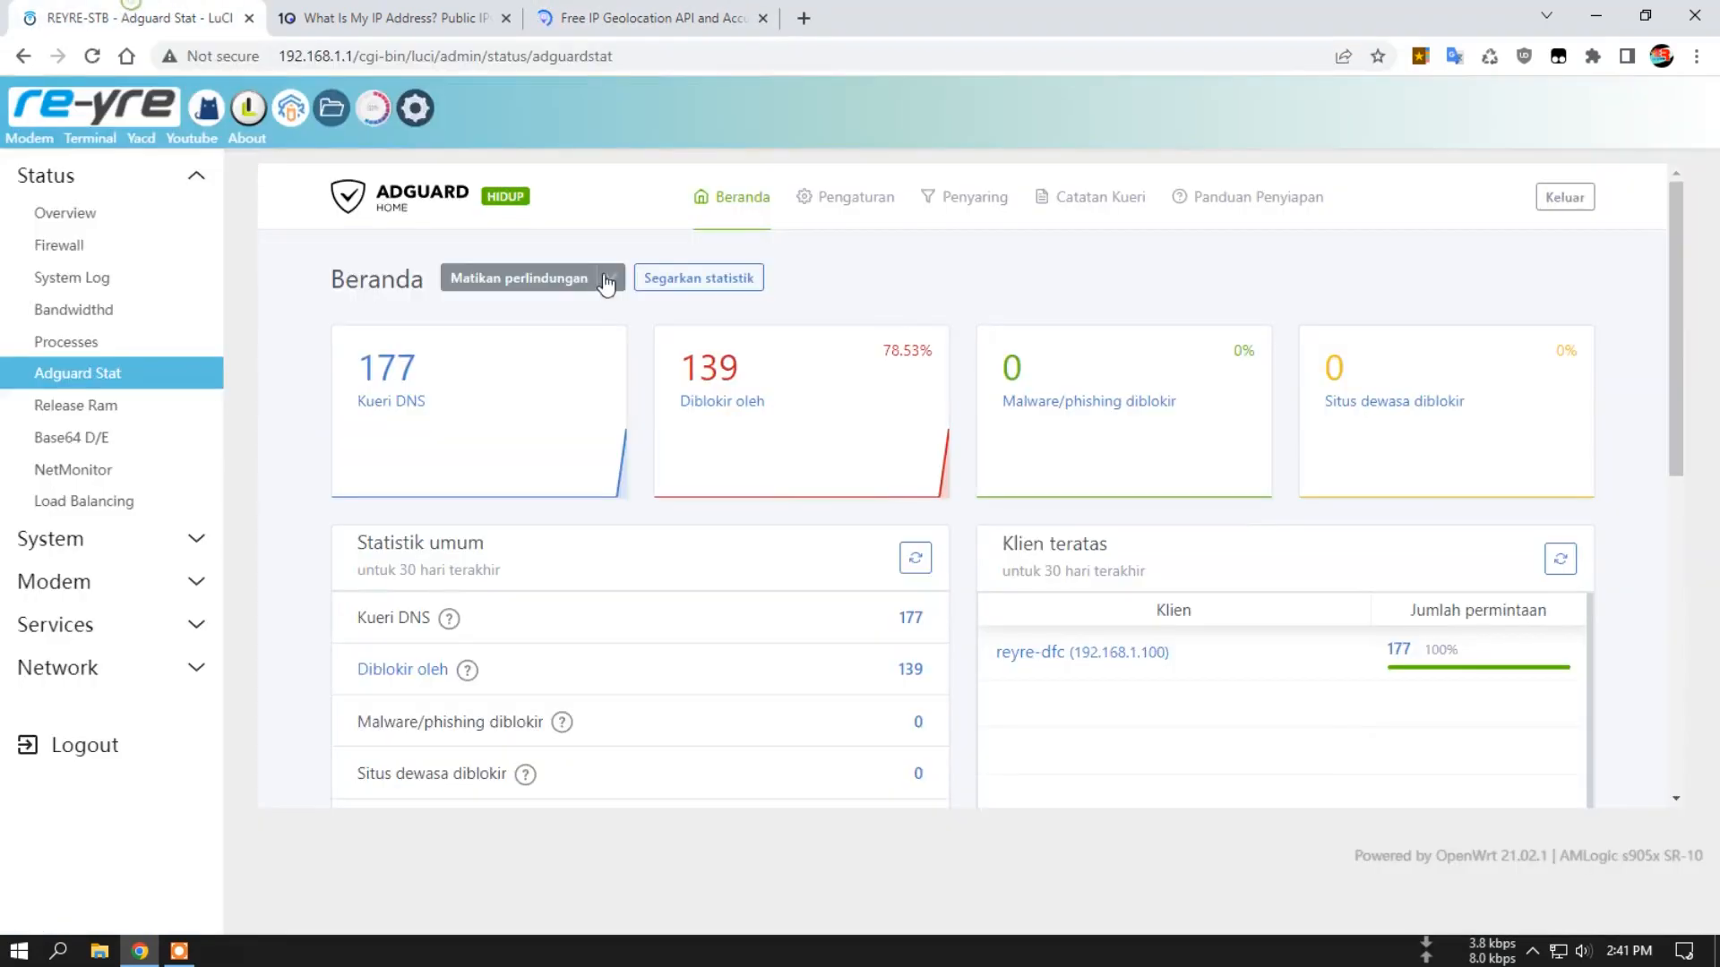
pyautogui.click(707, 279)
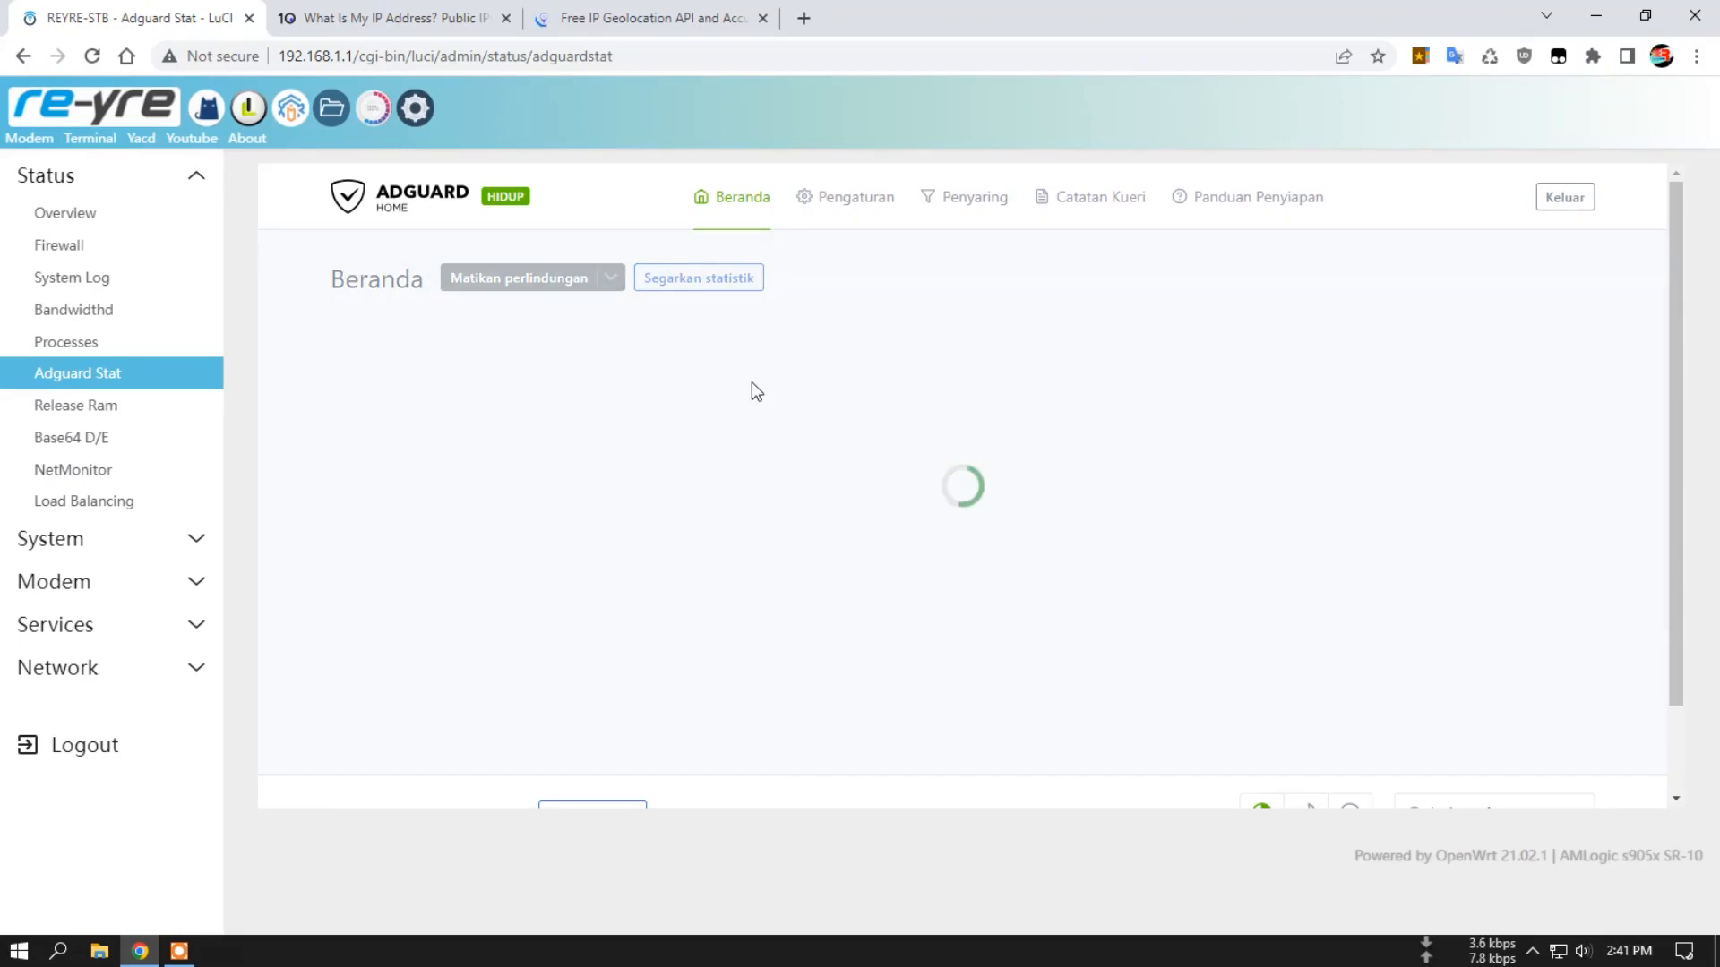
pyautogui.click(696, 292)
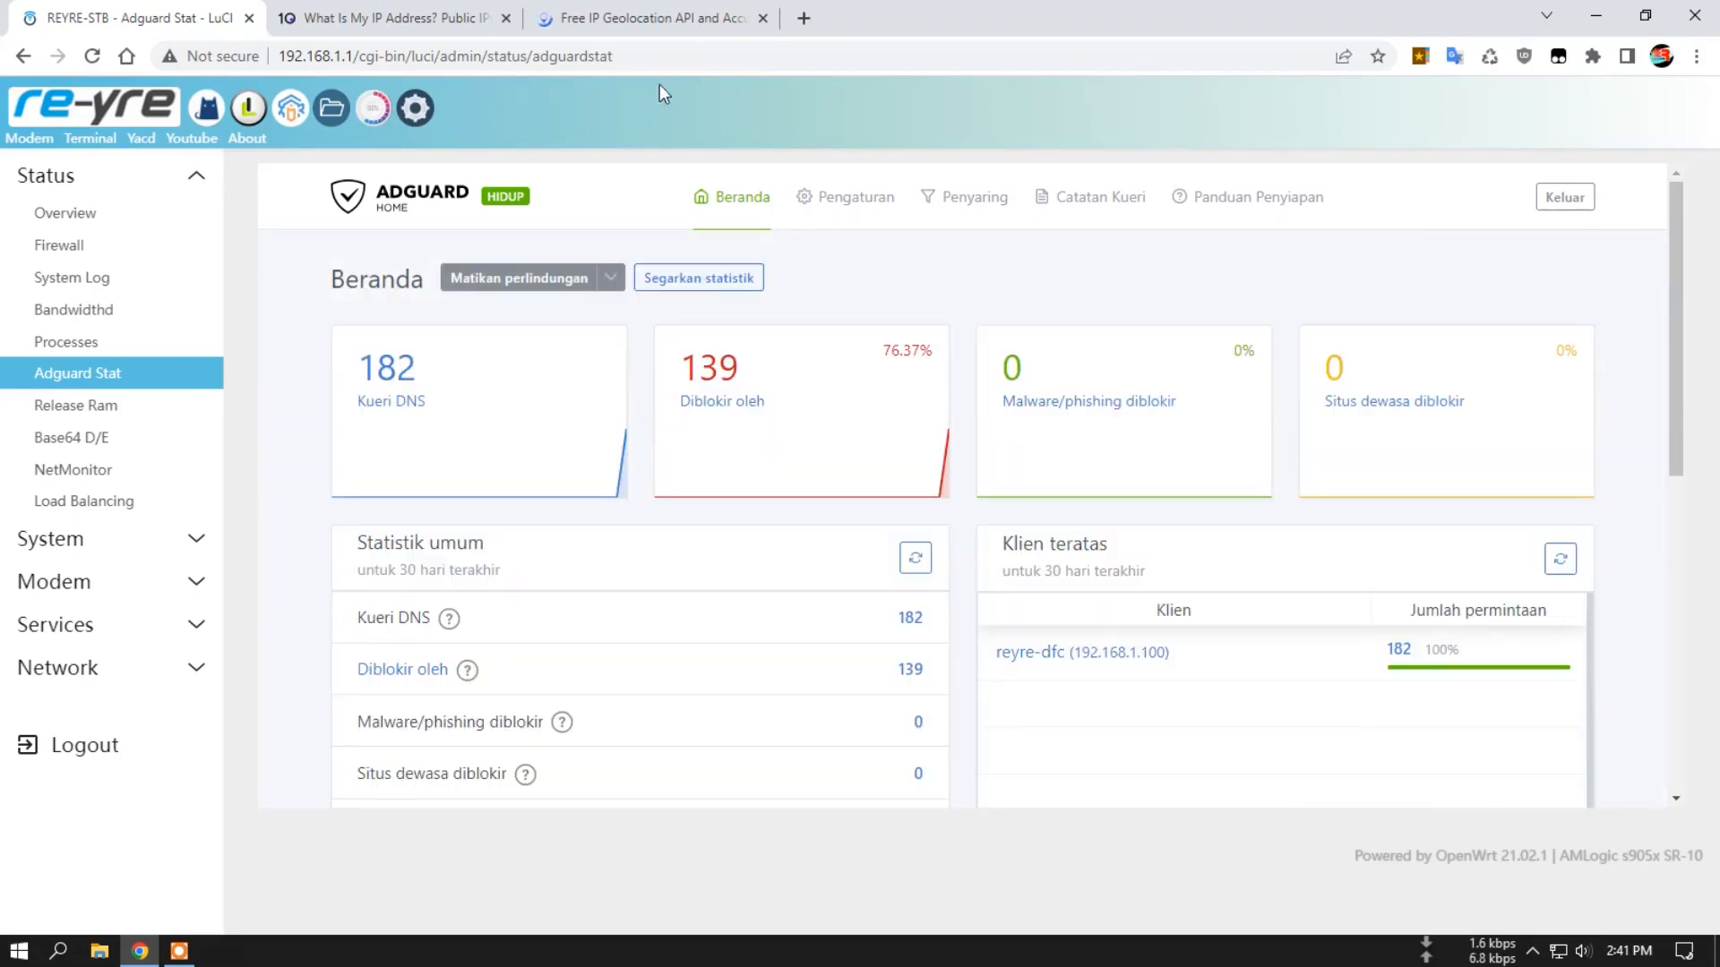
# Load the bookmarked Speedtest by Ookla site in the ipgeolocation.io tab and look over its connection details.
pyautogui.click(666, 16)
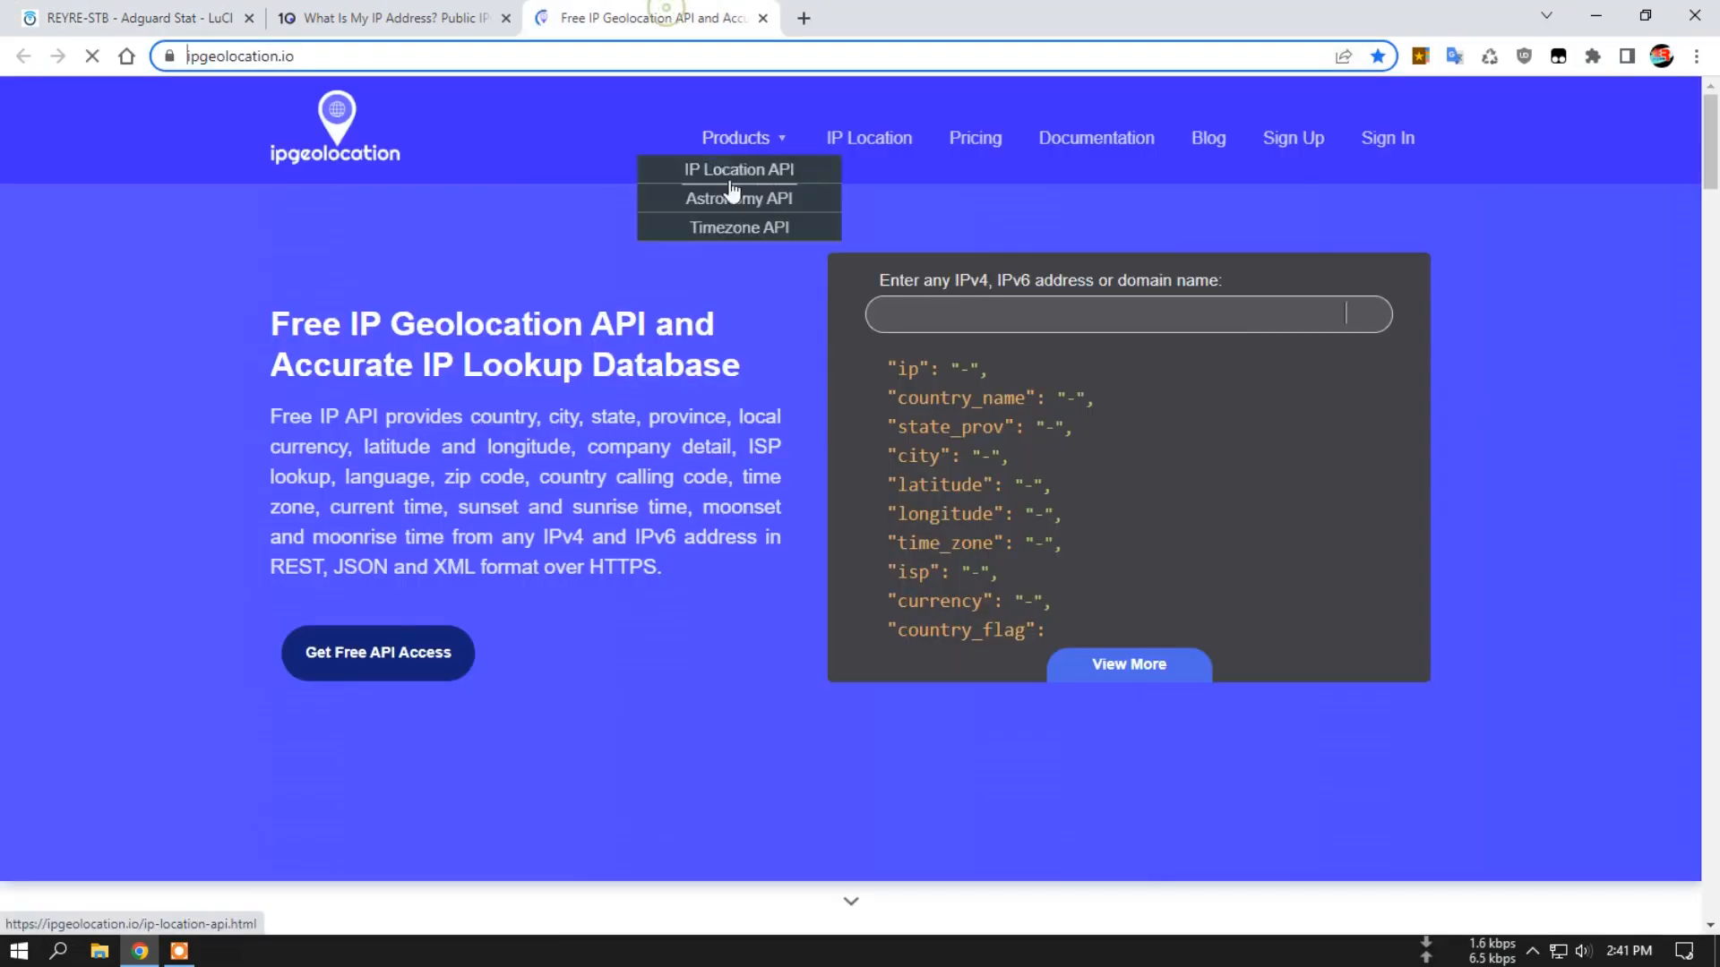
pyautogui.click(1420, 56)
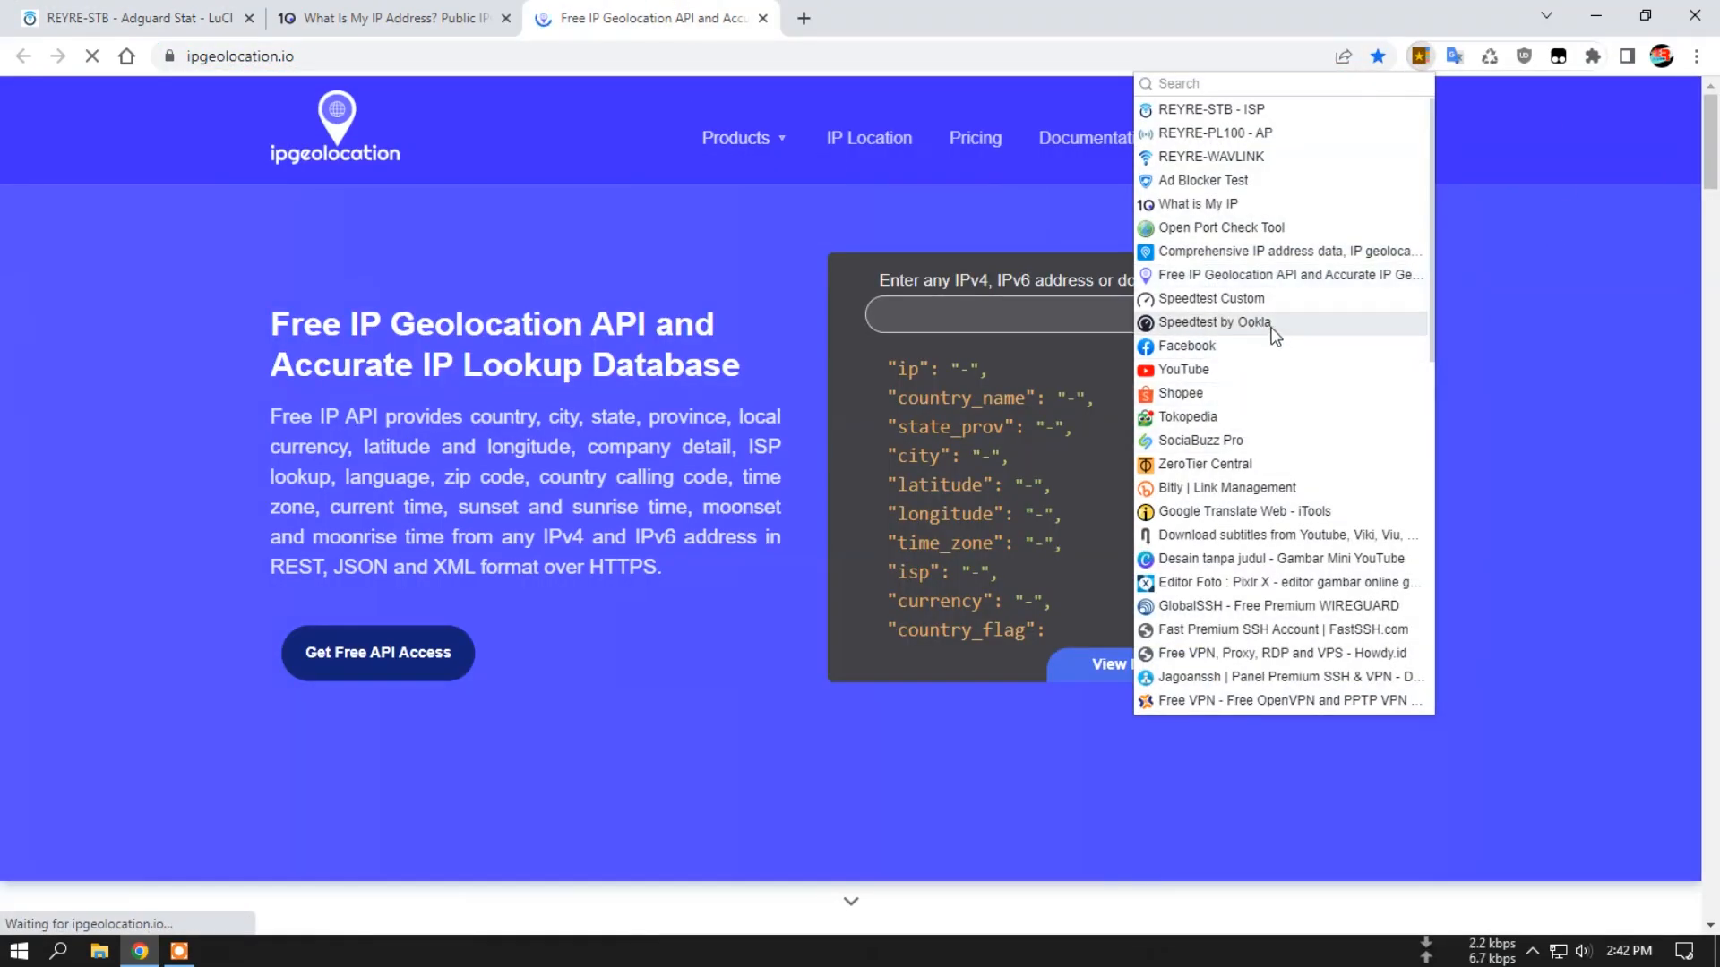
pyautogui.click(1266, 330)
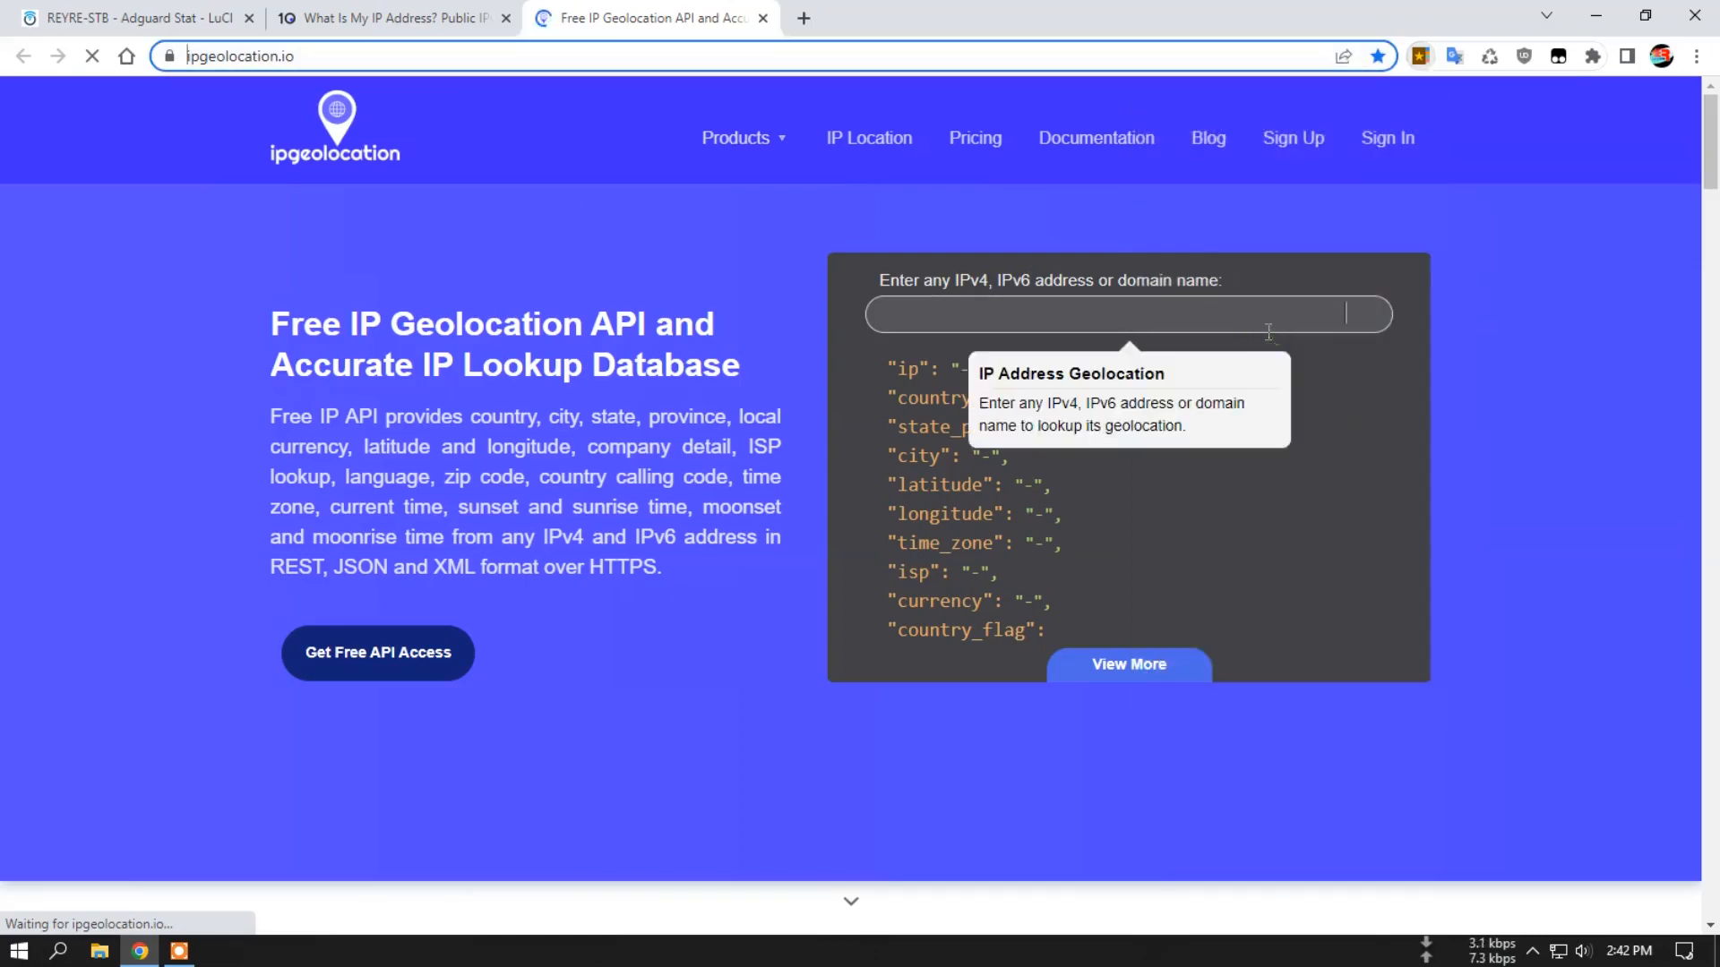
pyautogui.click(1421, 56)
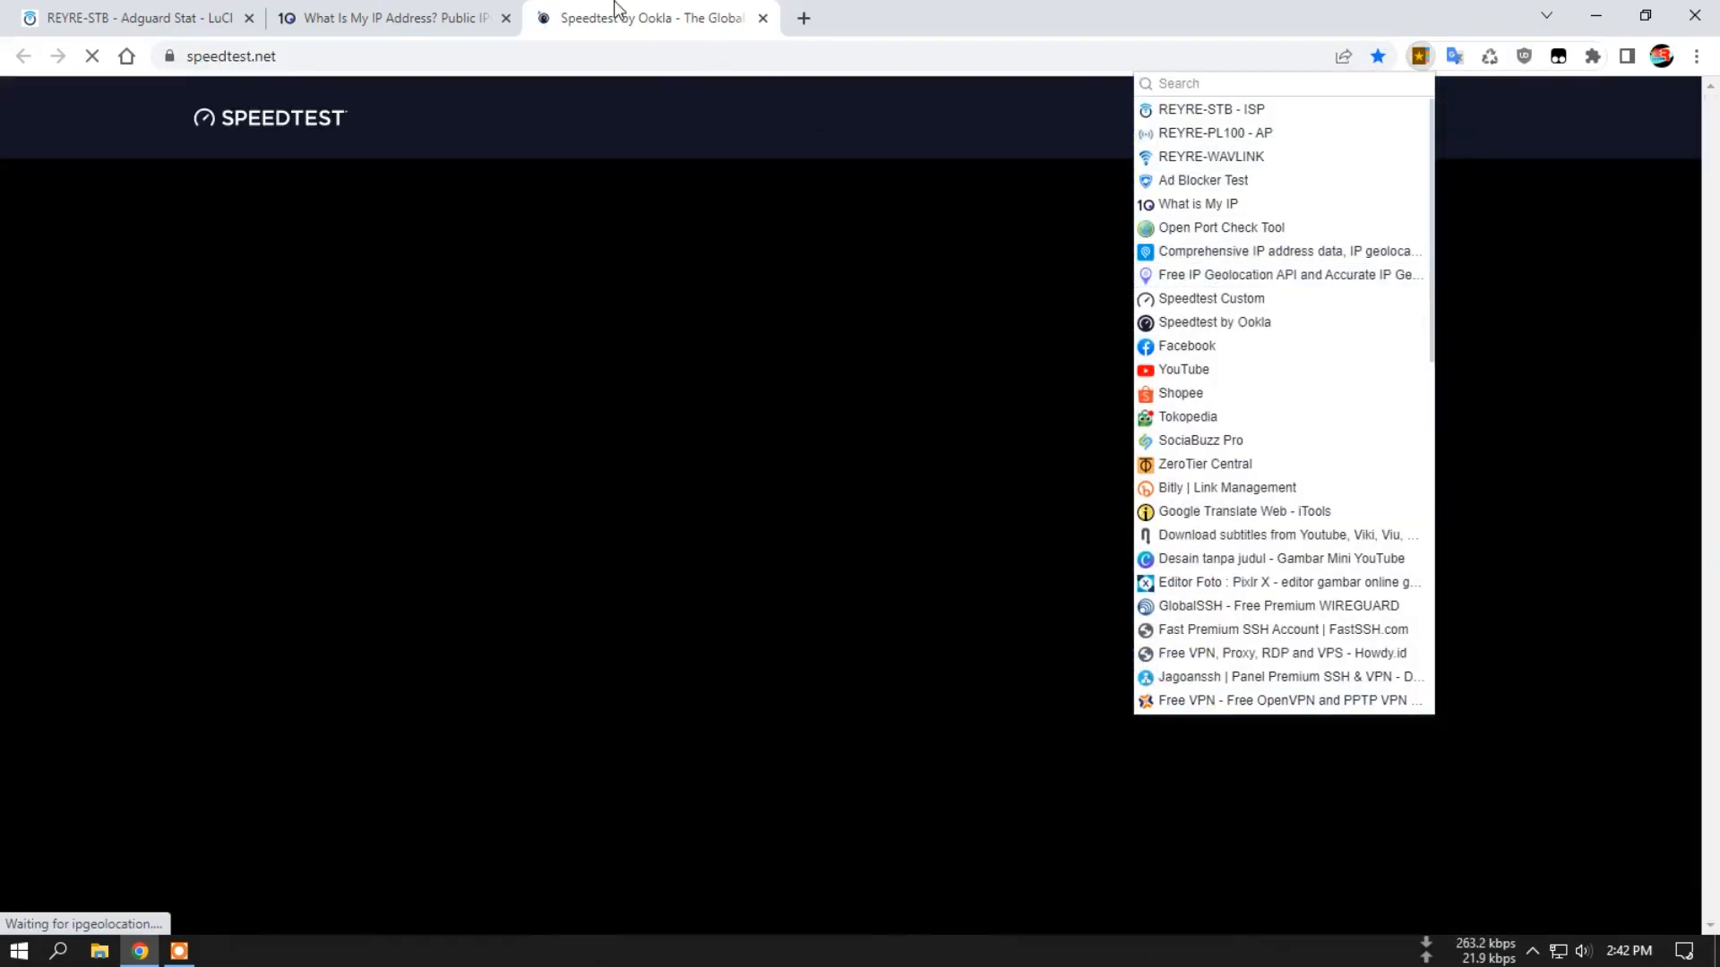
pyautogui.click(614, 3)
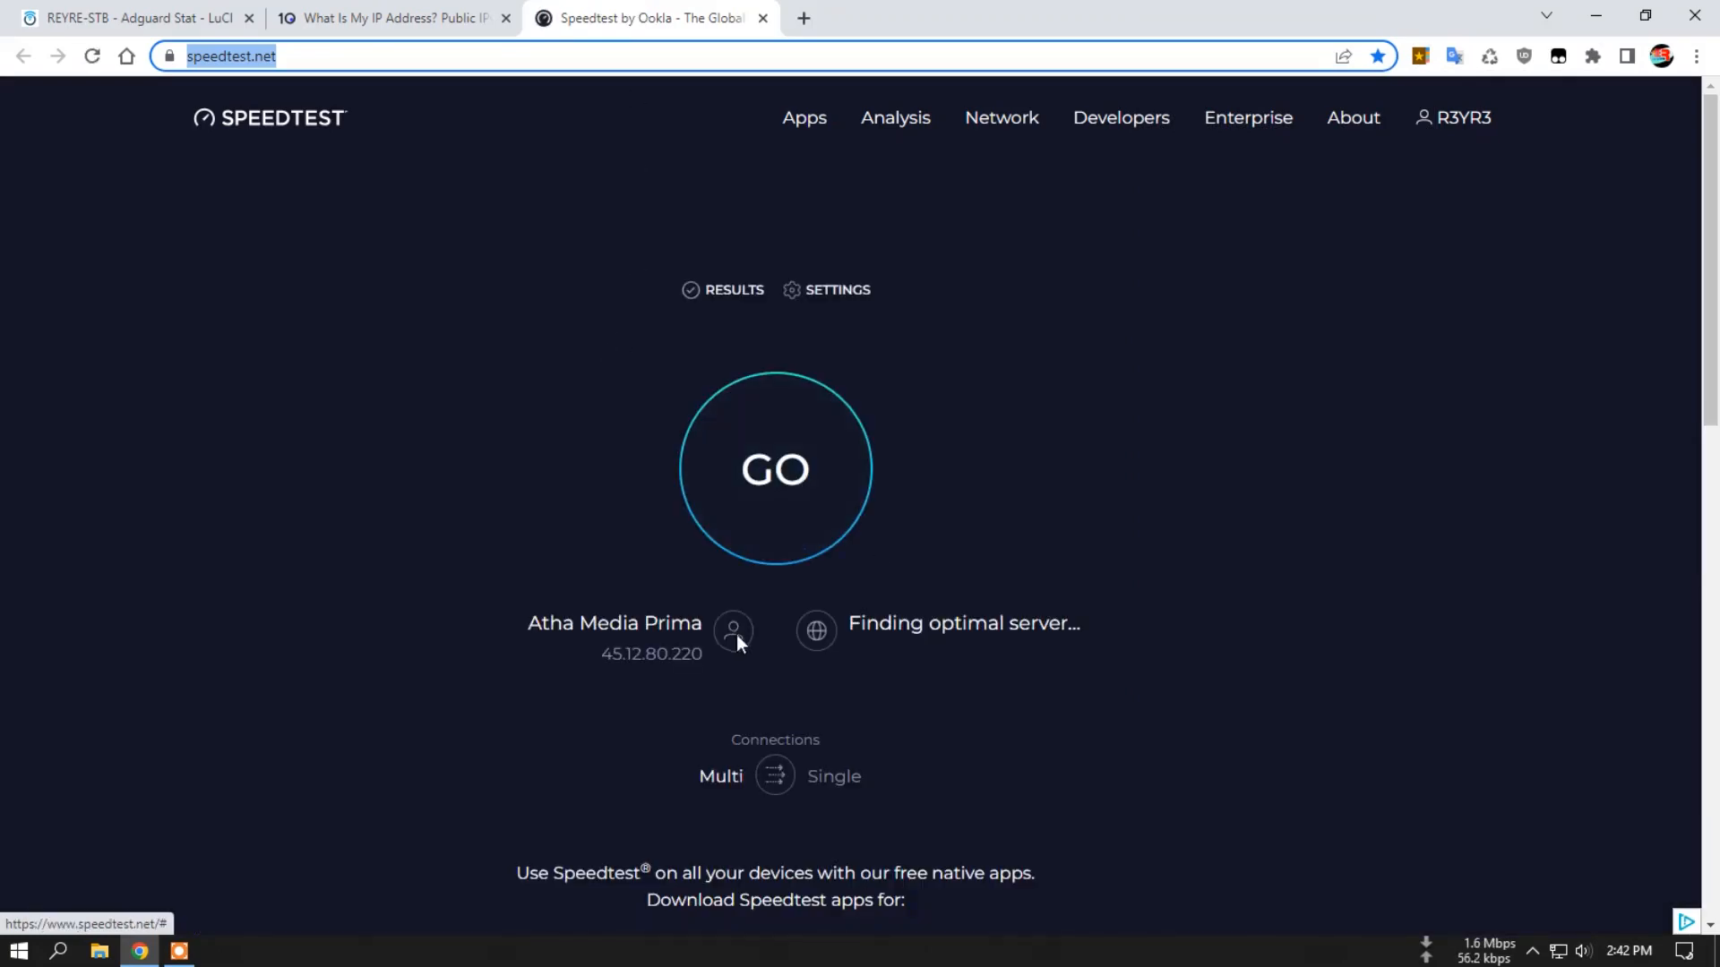
# Refresh the AdGuard Home dashboard statistics, then return to the router's Overview page.
pyautogui.click(134, 18)
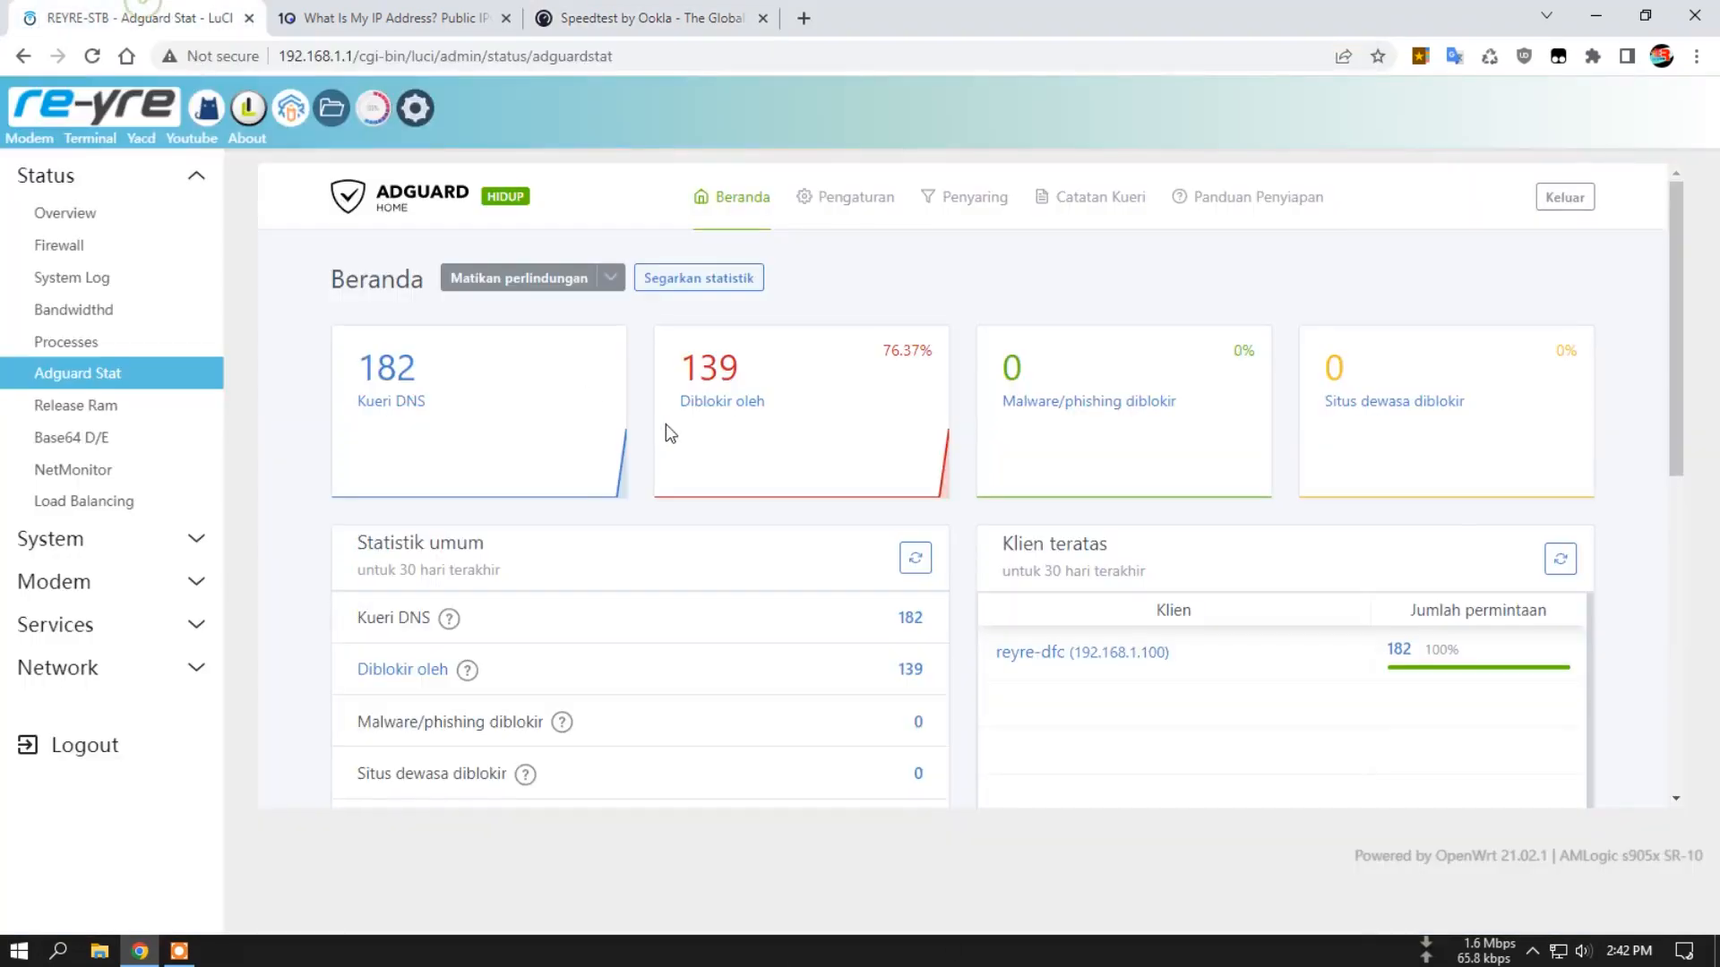
pyautogui.click(702, 278)
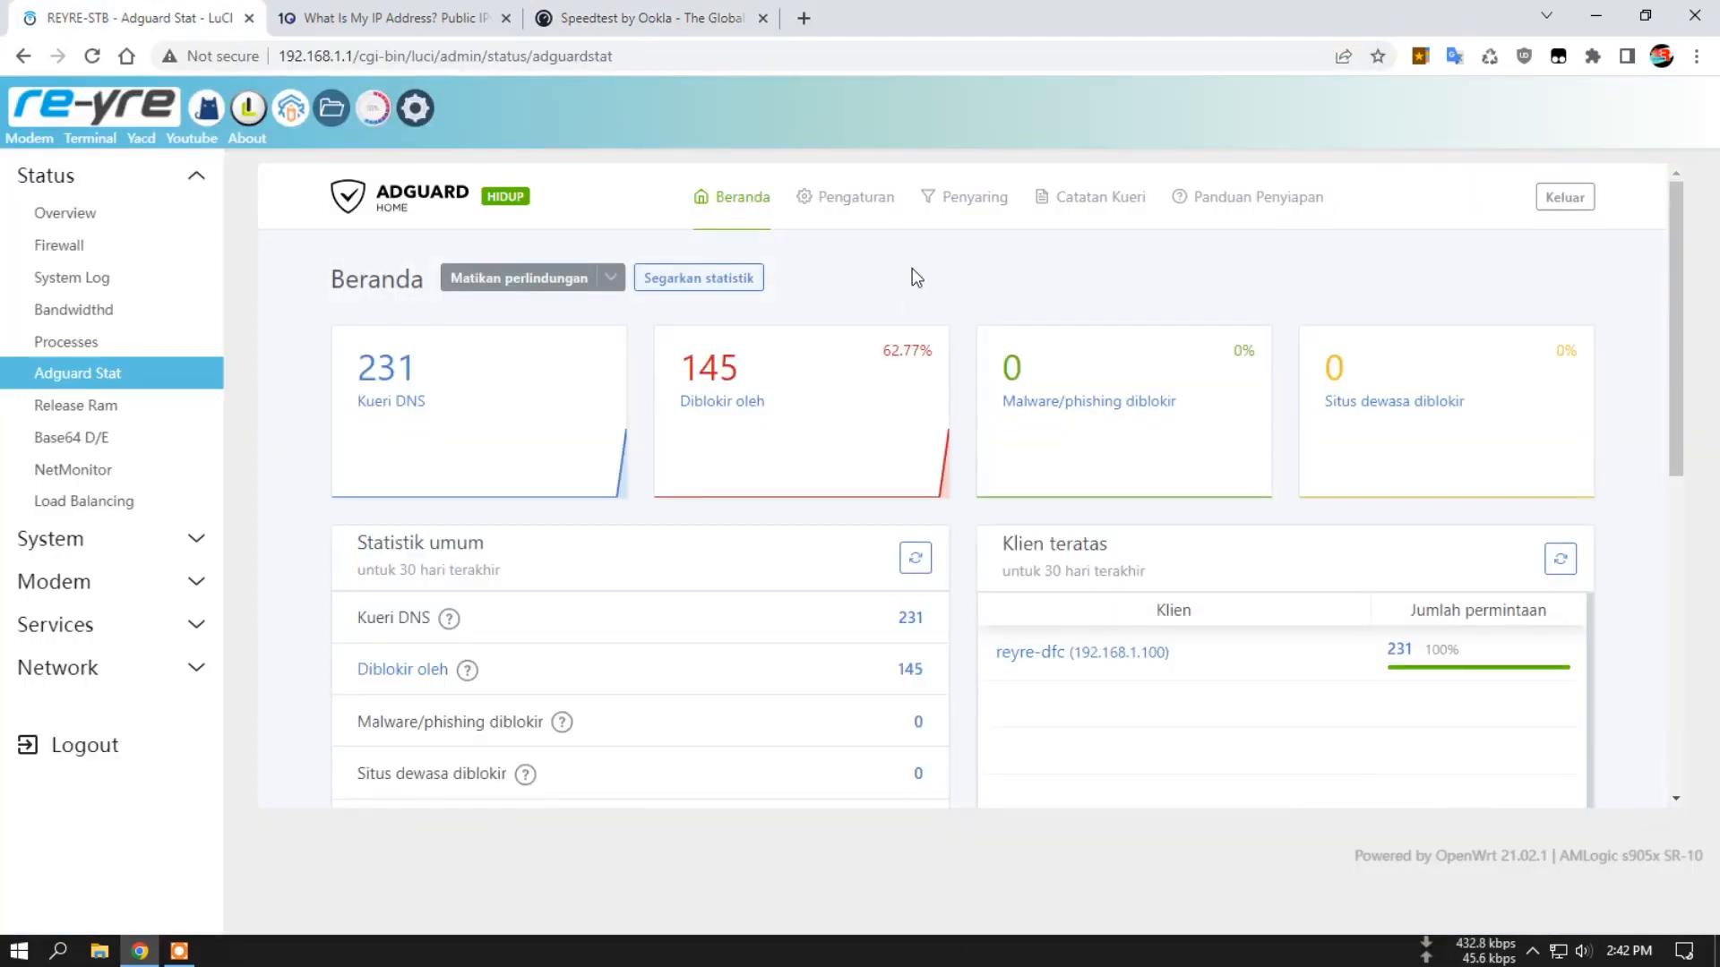
pyautogui.click(111, 116)
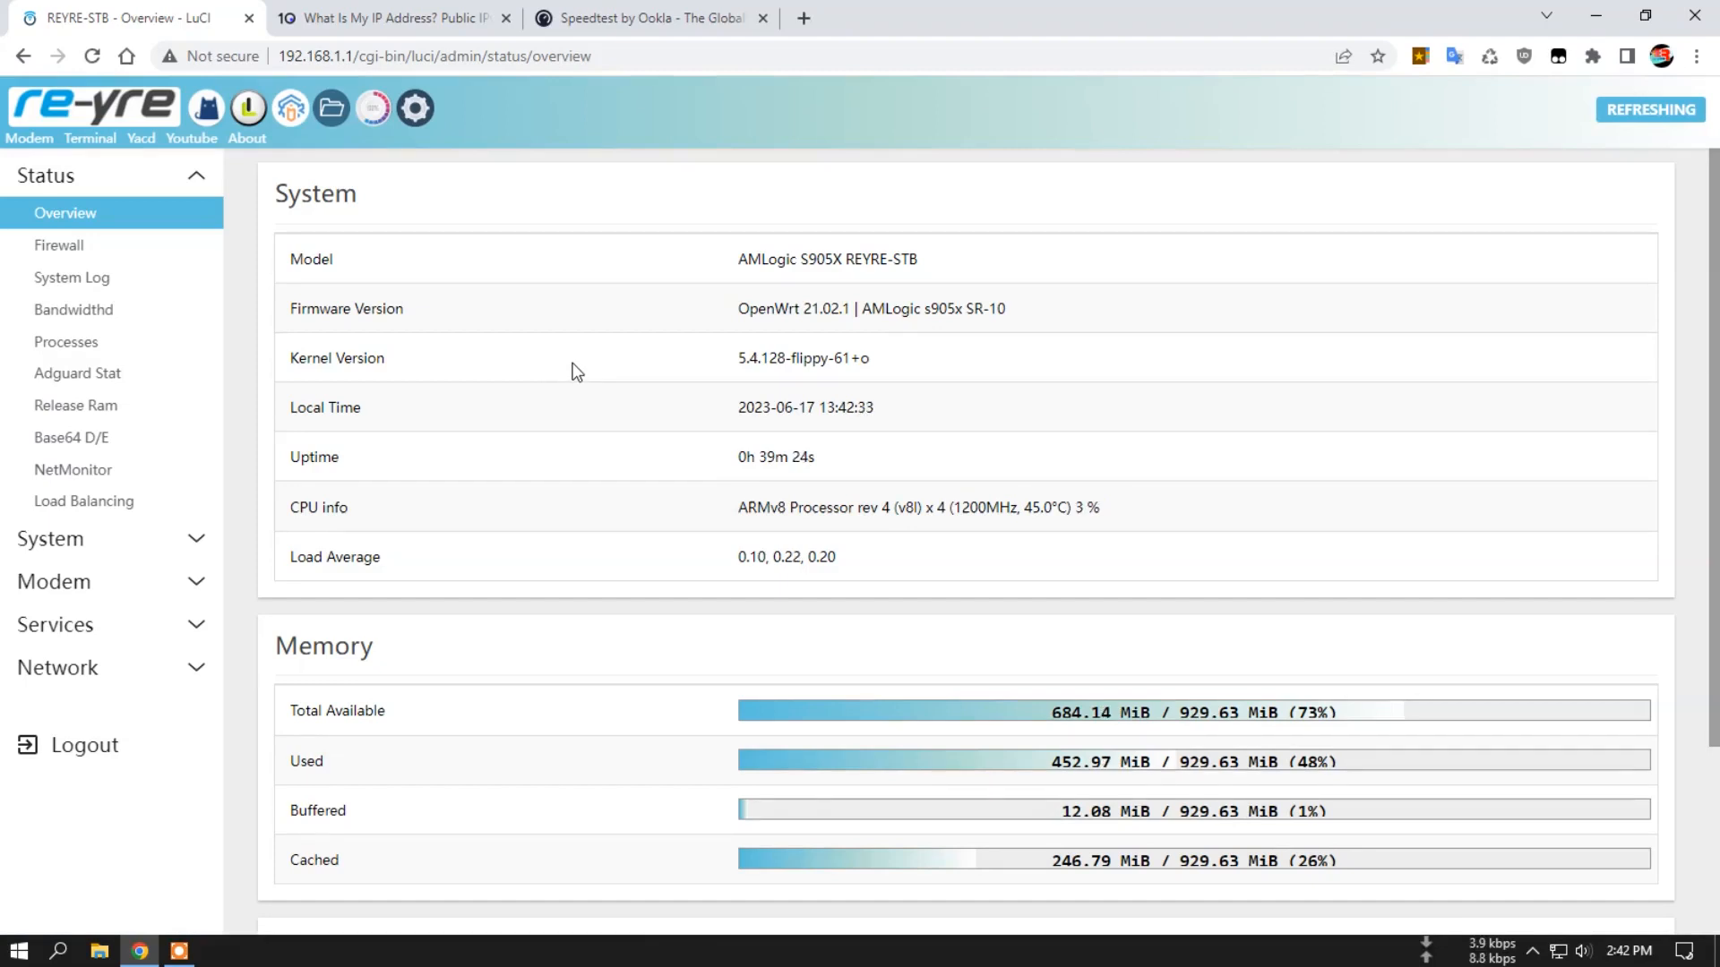
# Open AdGuard Home's DNS settings from Adguard Stat and examine the 127.0.0.1:1070 entry in the upstream DNS server list.
pyautogui.click(68, 374)
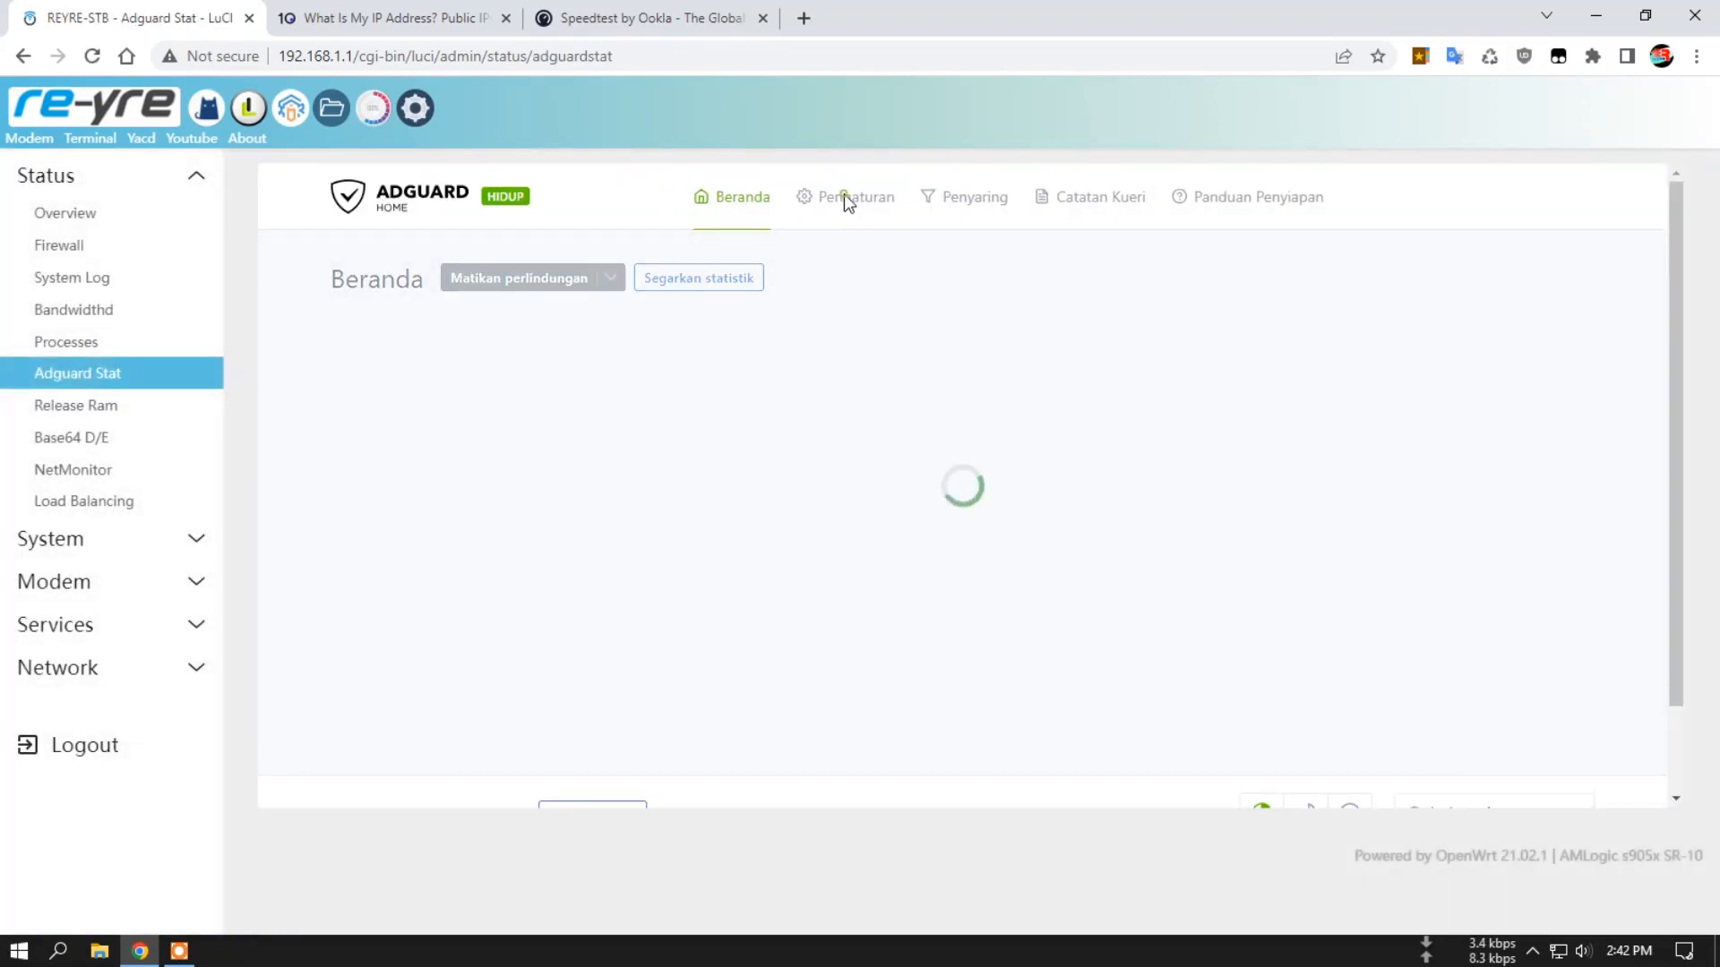
pyautogui.moveTo(853, 224)
pyautogui.click(891, 270)
pyautogui.click(863, 207)
pyautogui.click(899, 301)
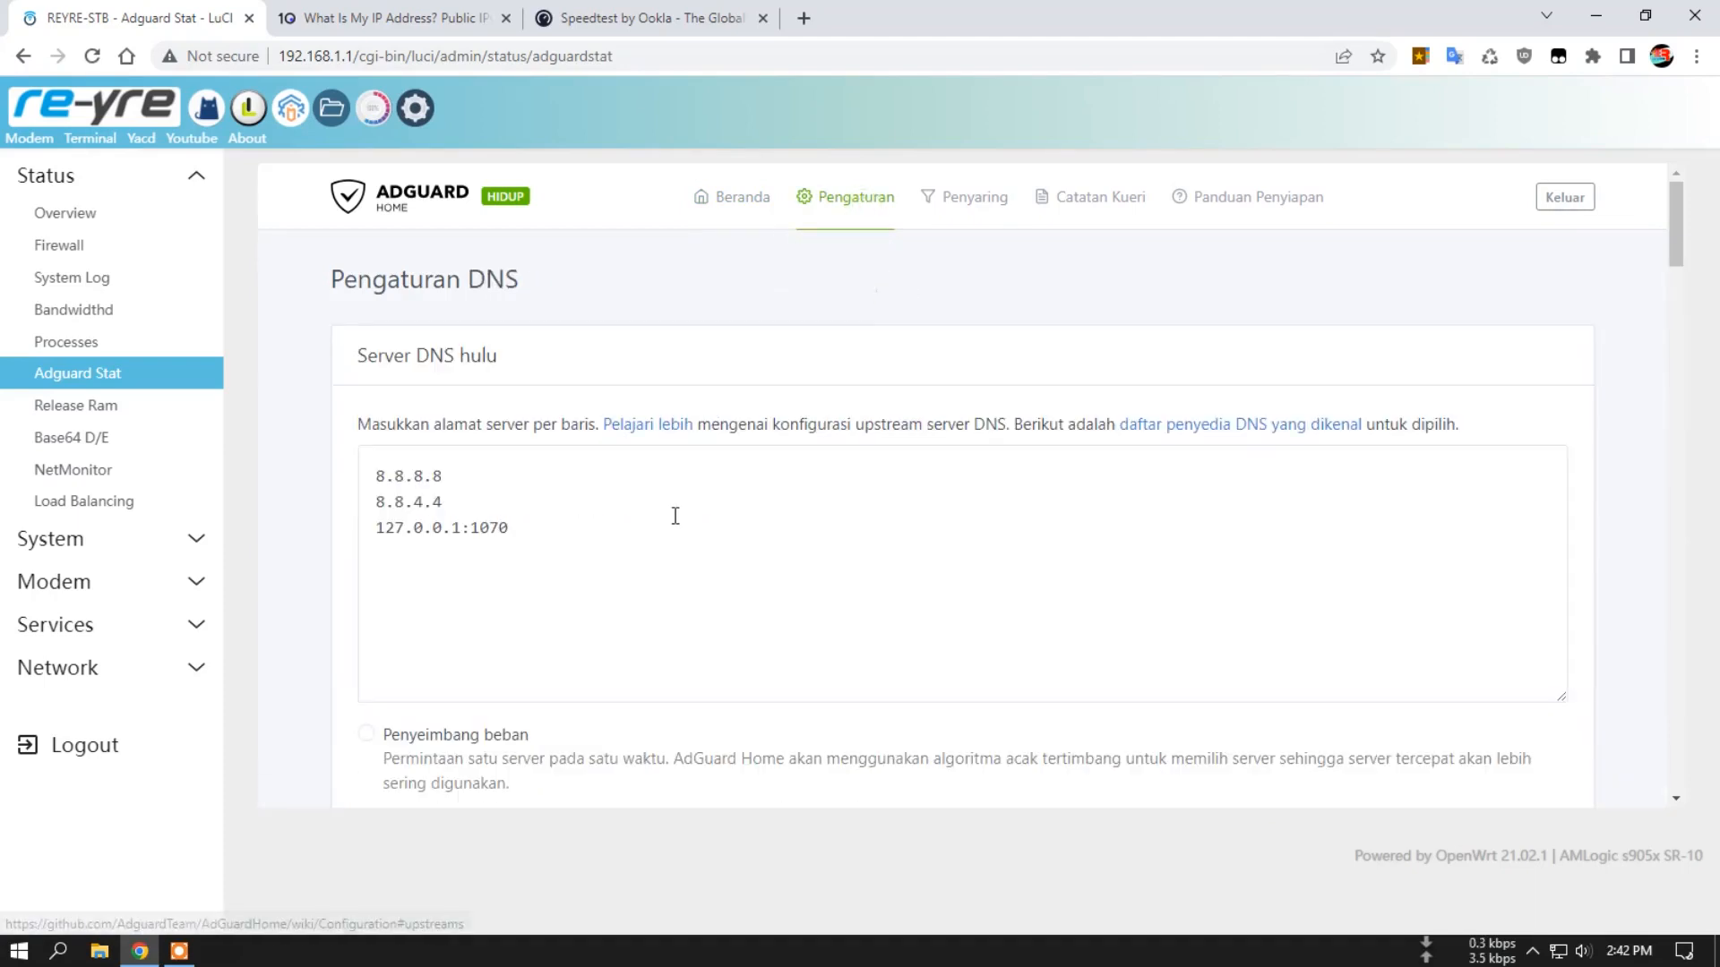
pyautogui.doubleClick(475, 532)
pyautogui.click(529, 530)
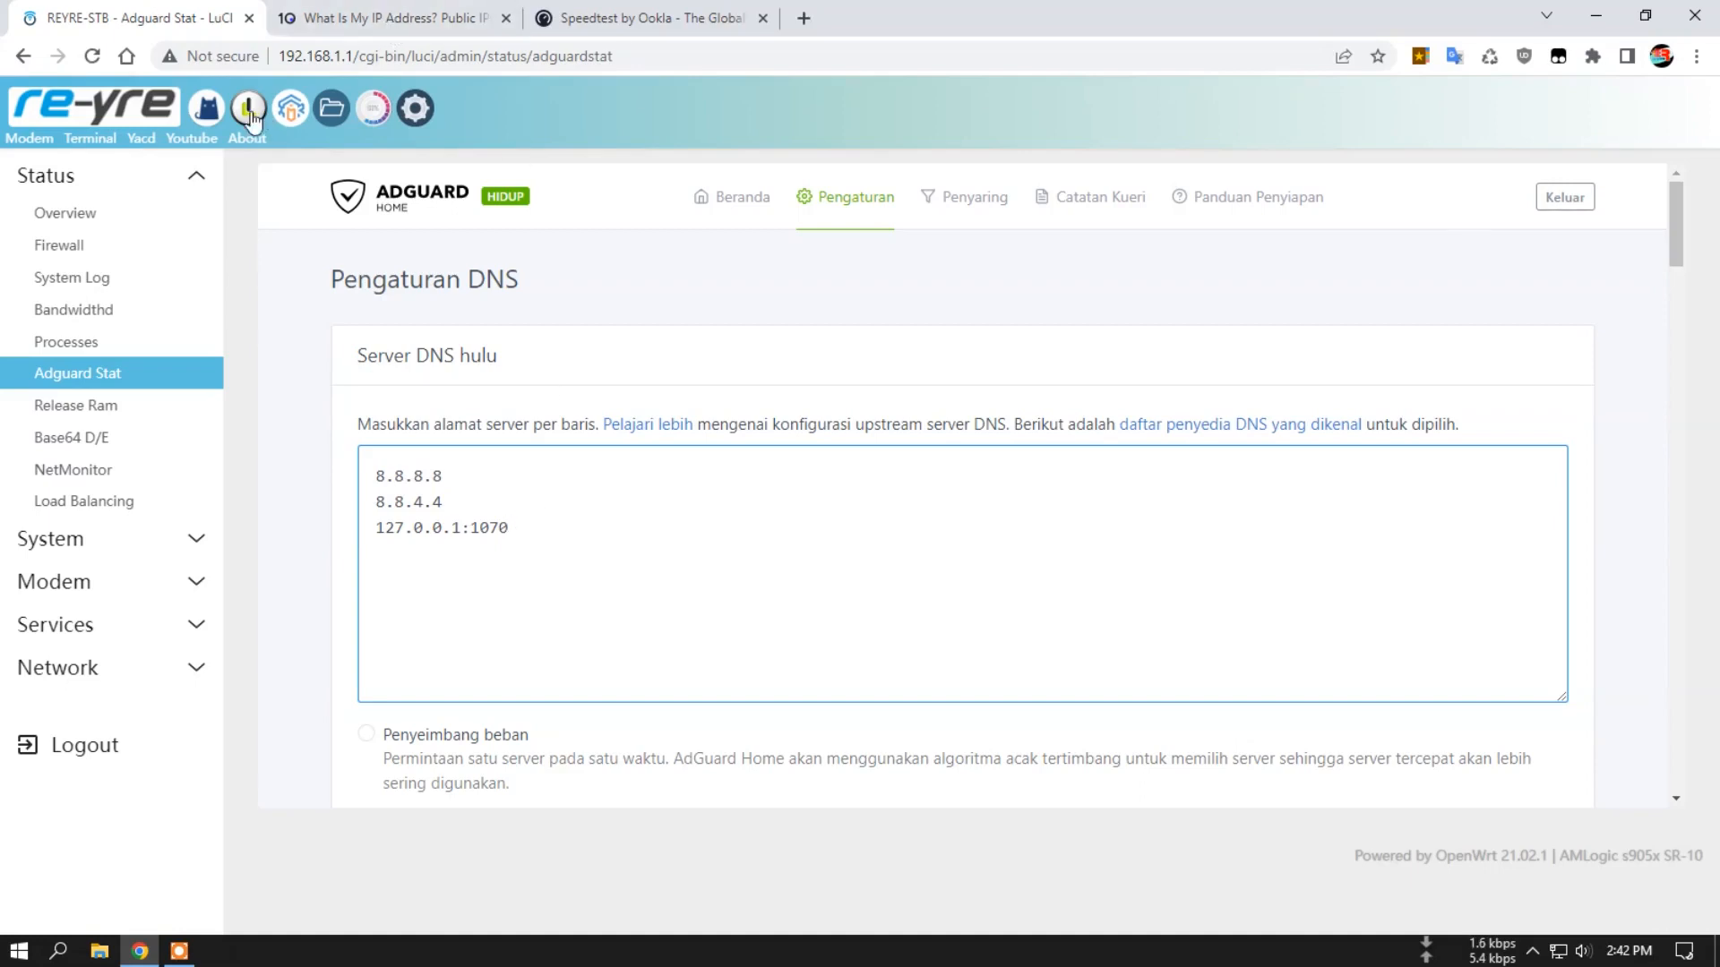
# Open Pass Wall's basic settings and examine the service status, TCP Node Socks Listen Port and Socks Config.
pyautogui.click(104, 624)
pyautogui.click(135, 357)
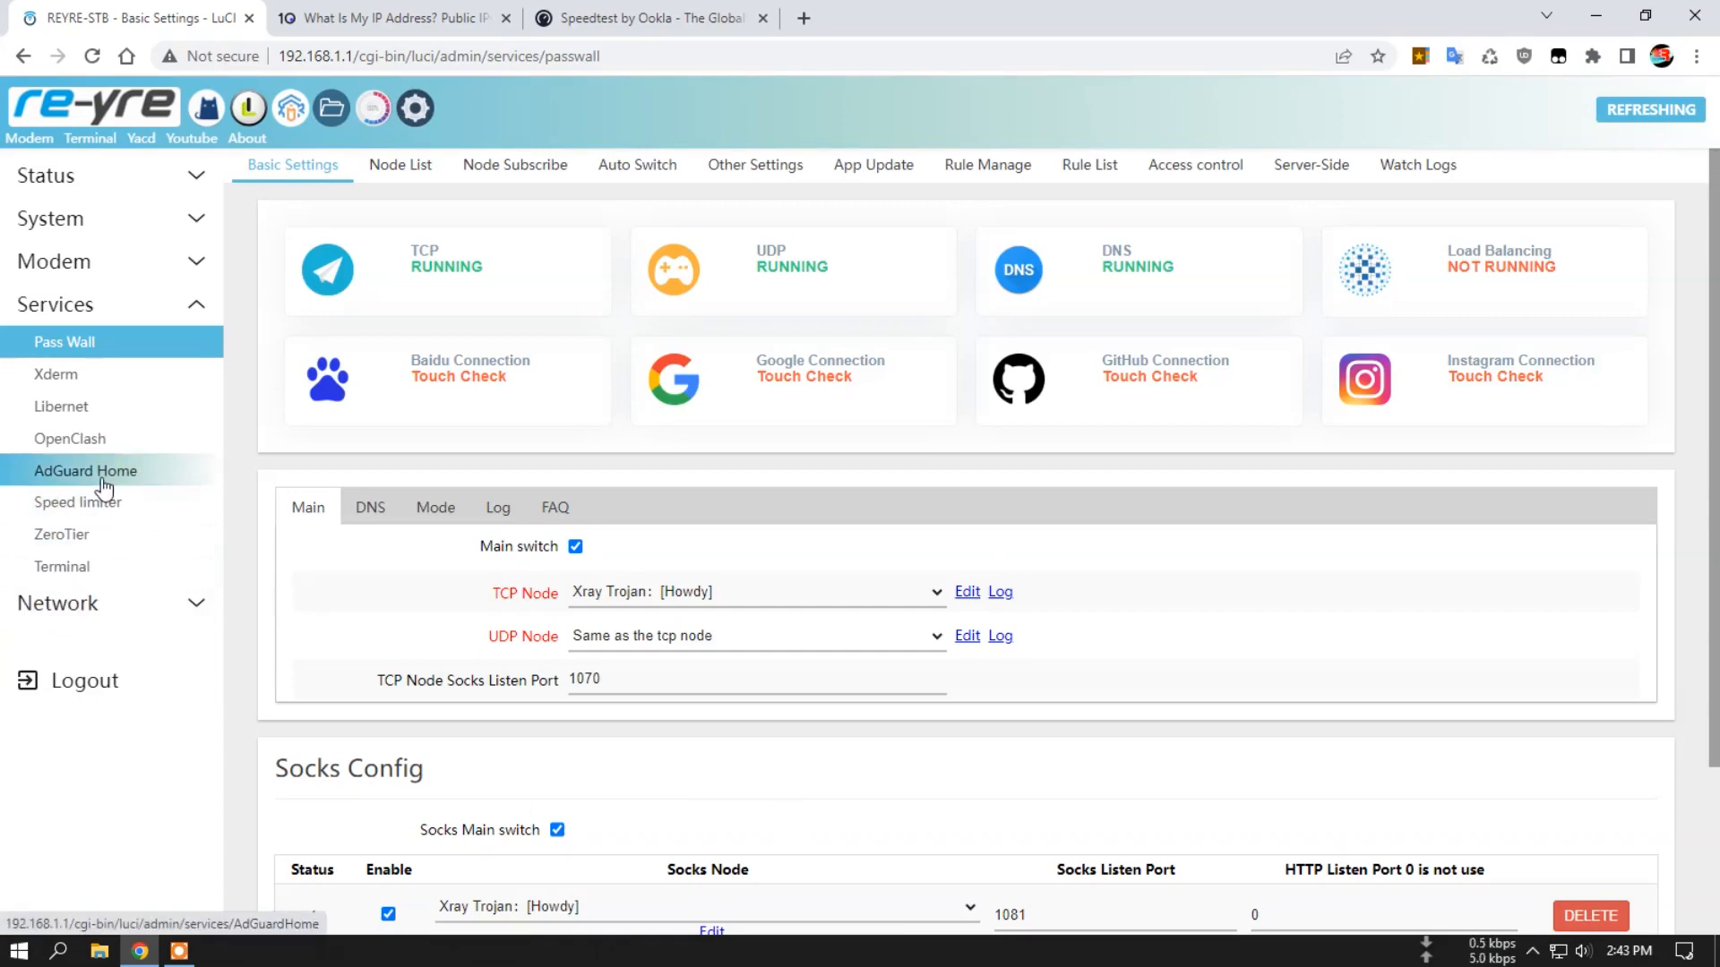
pyautogui.scroll(-2, 851, 618)
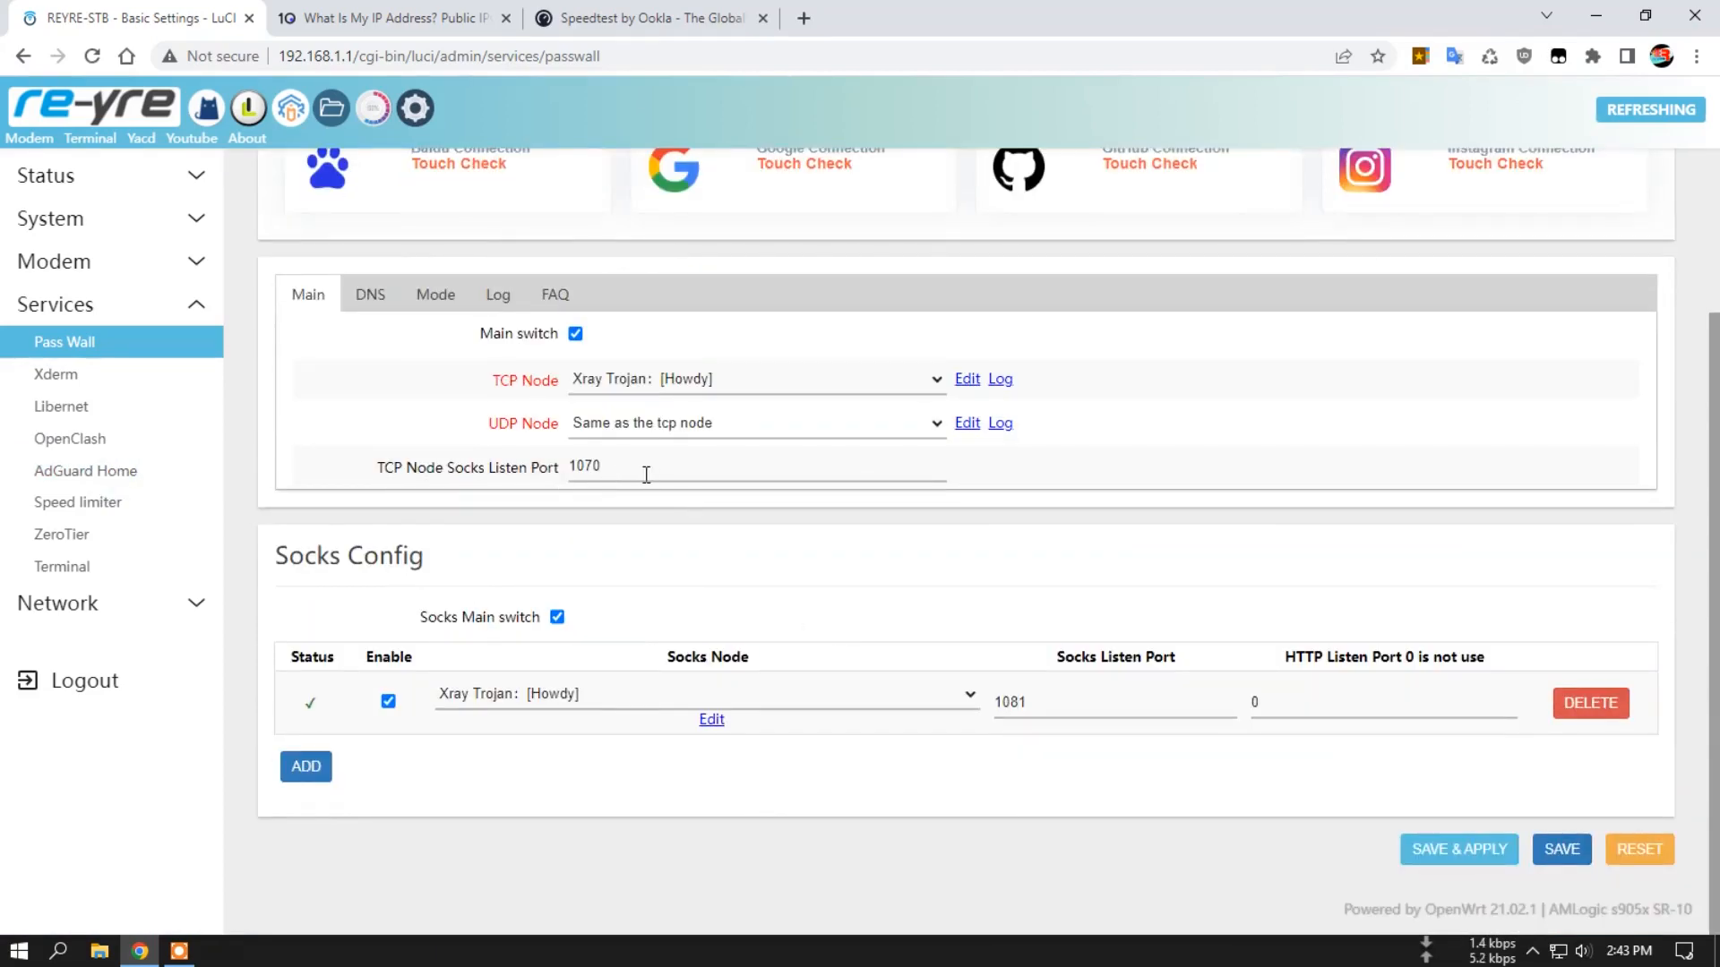
pyautogui.scroll(2, 901, 568)
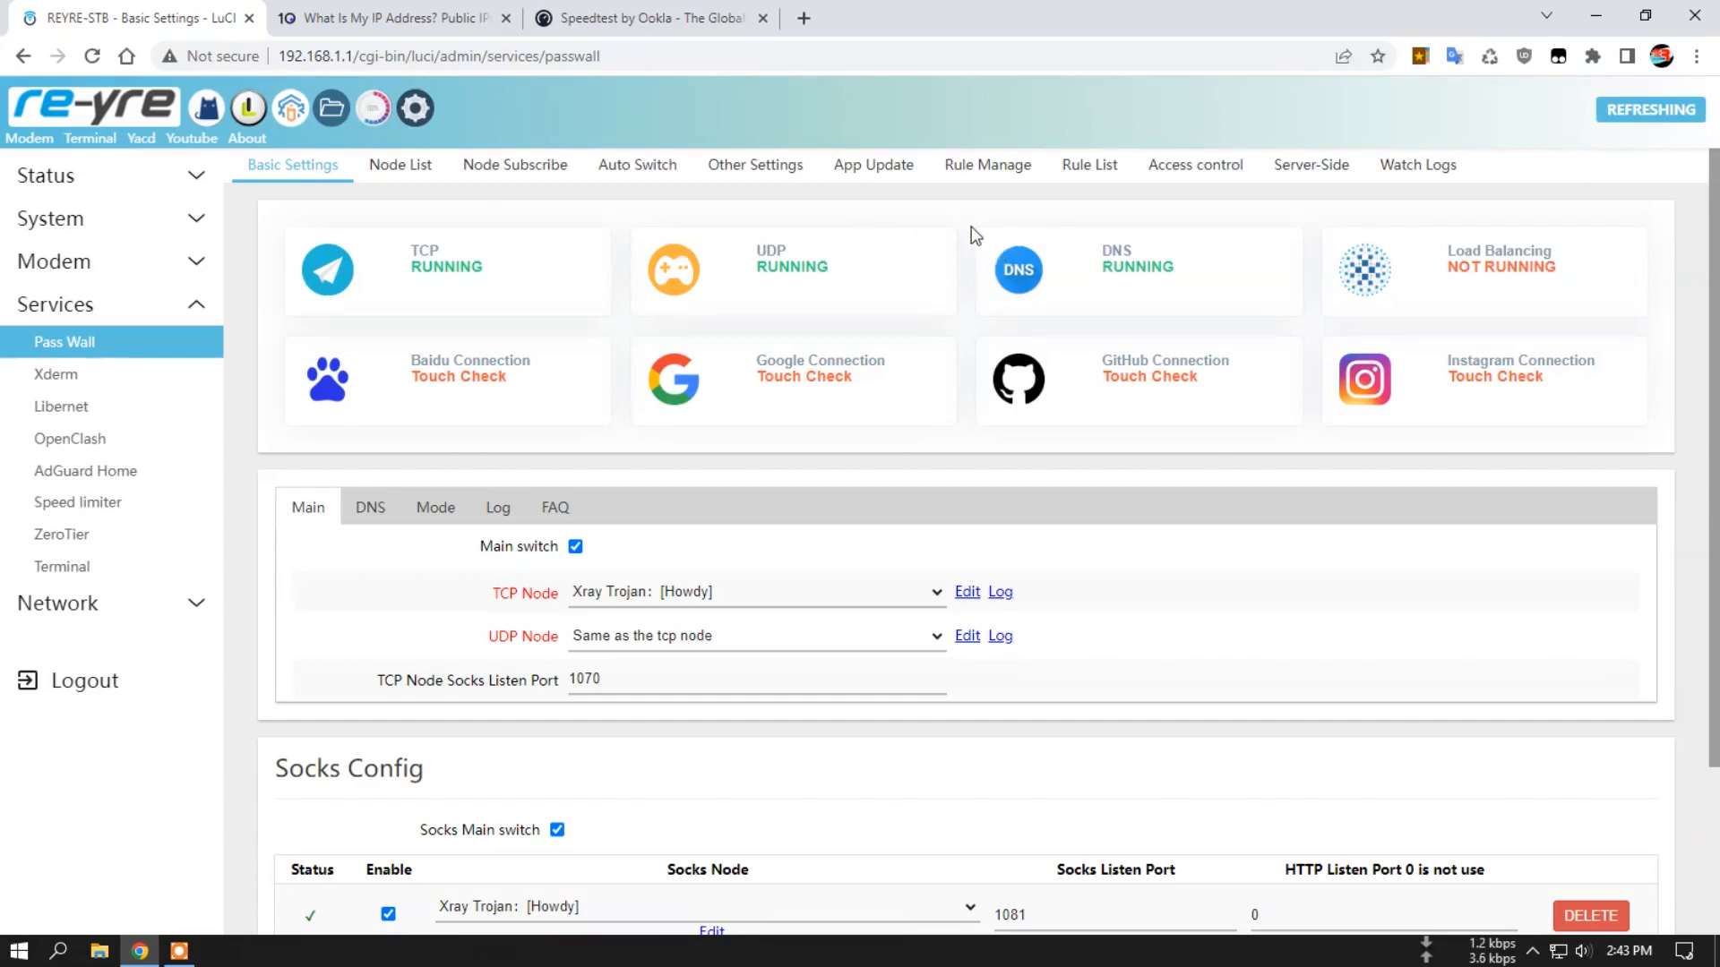
# Check the router's system summary in the Terminal and go back to the status Overview page.
pyautogui.click(34, 56)
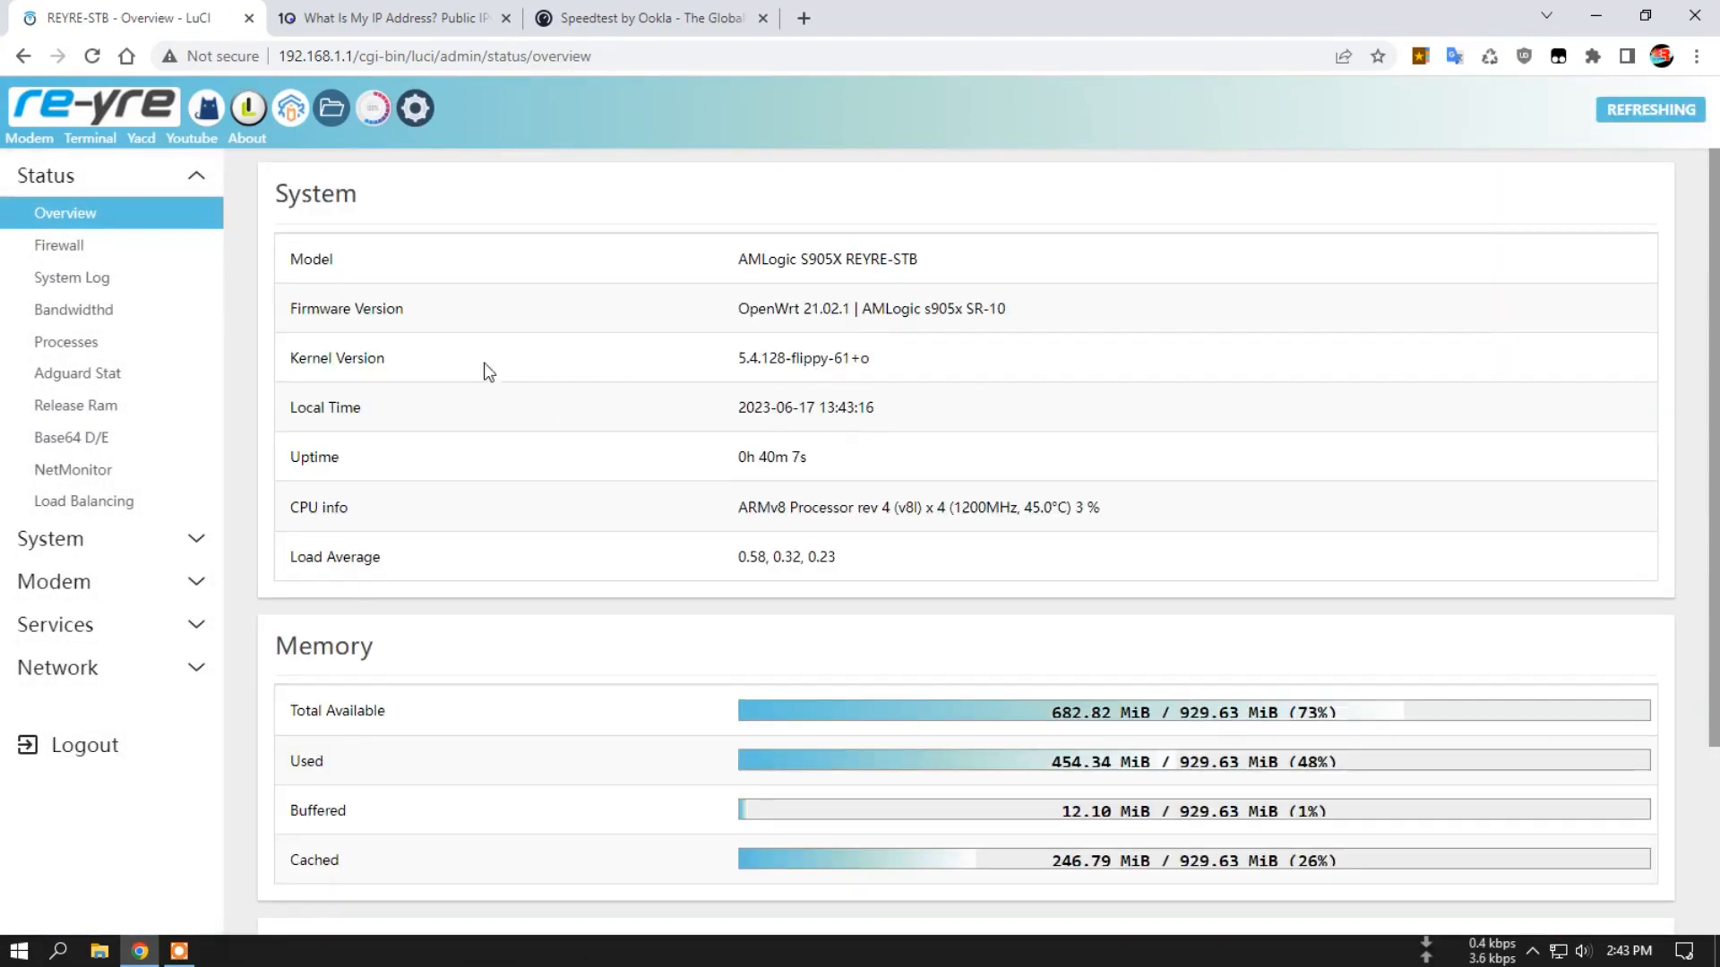
pyautogui.click(90, 135)
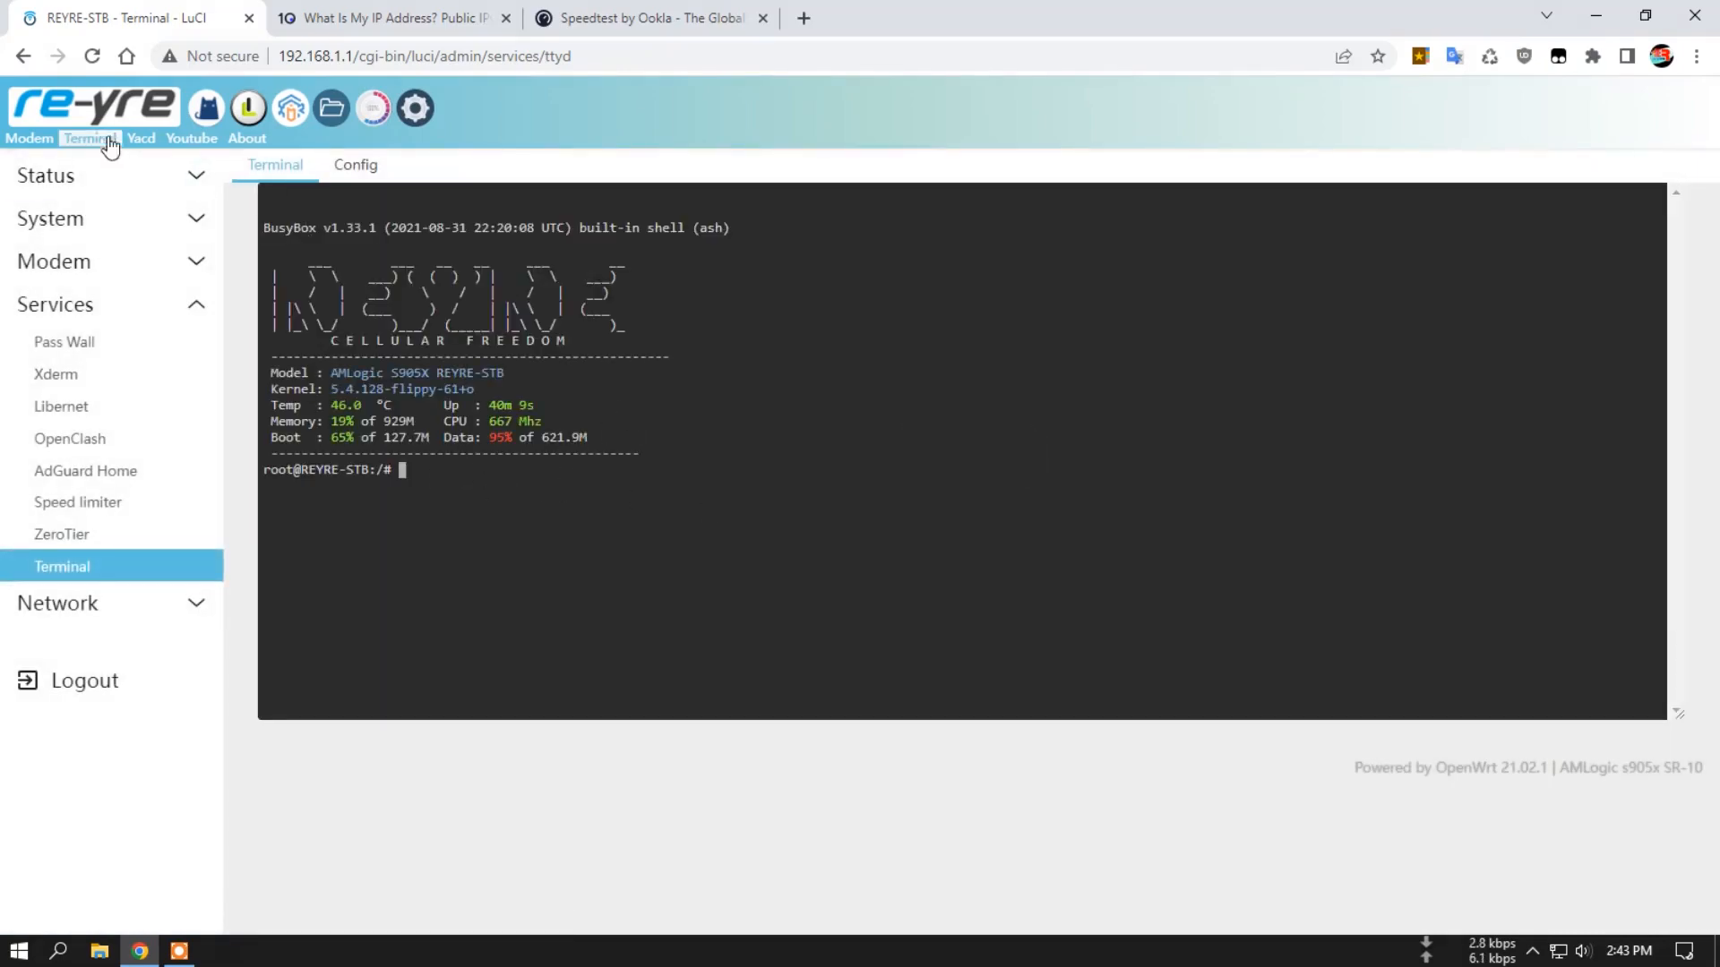
pyautogui.click(97, 112)
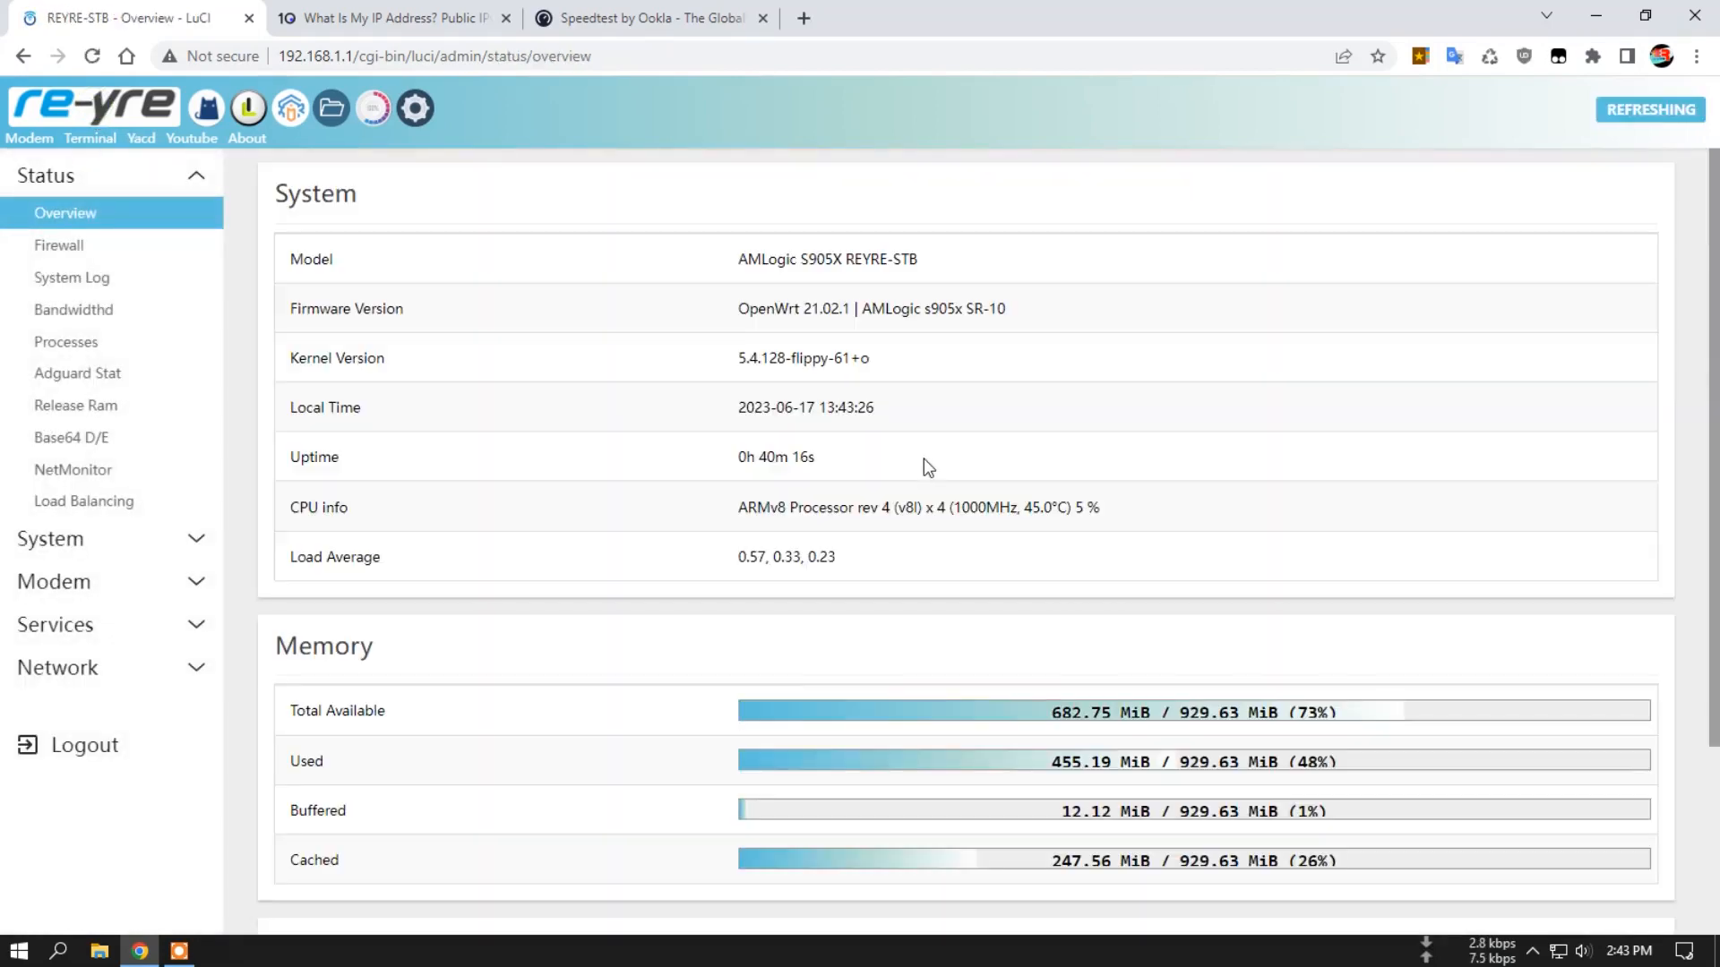